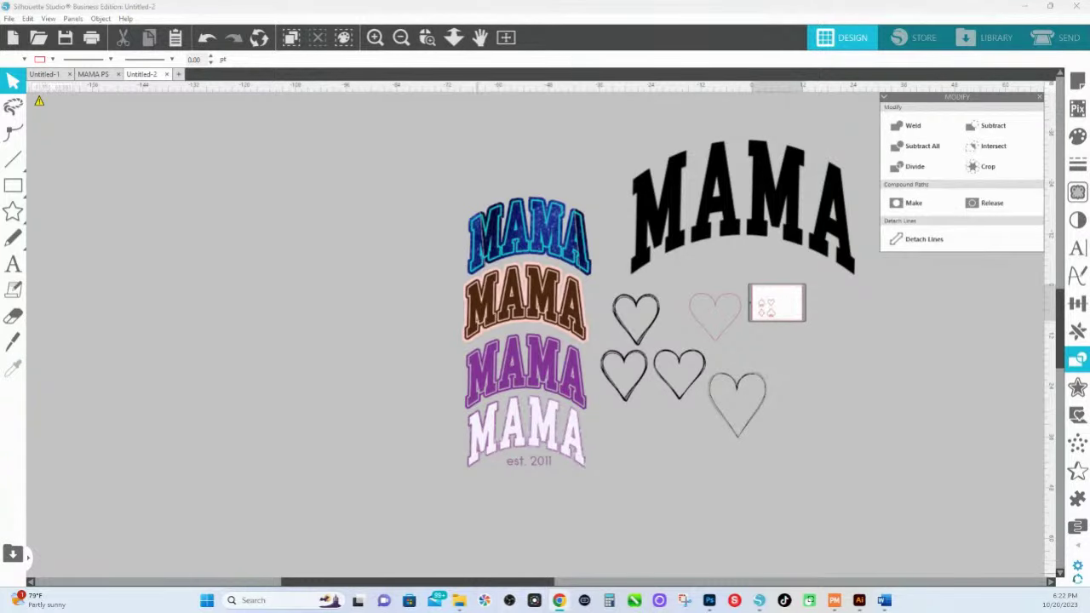
# Switch to Chrome and bring up the arched MAMA design in Photopea.
pyautogui.moveTo(558, 604)
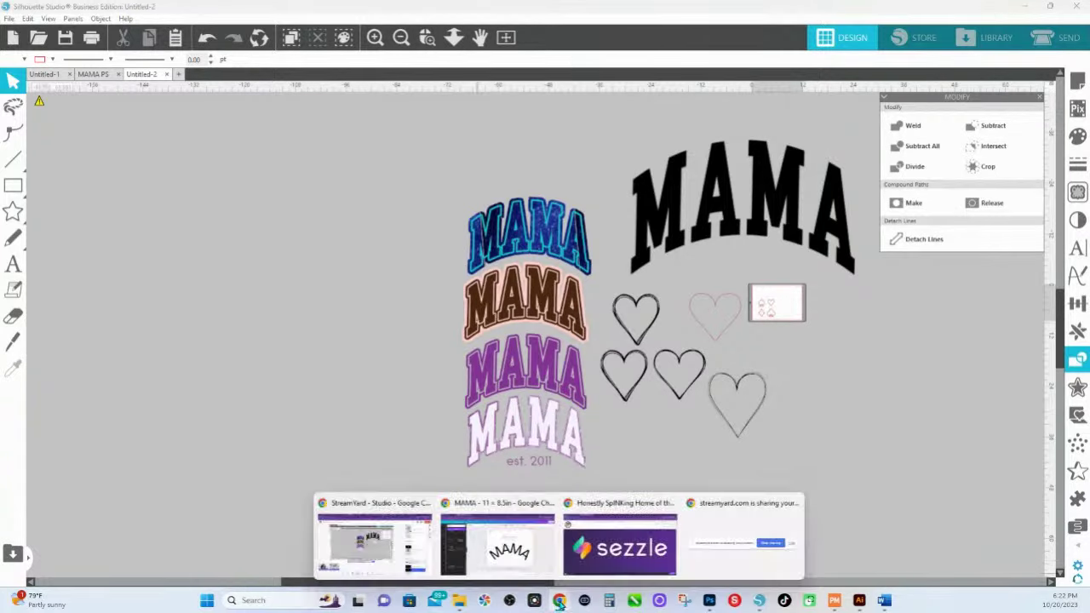
pyautogui.click(619, 573)
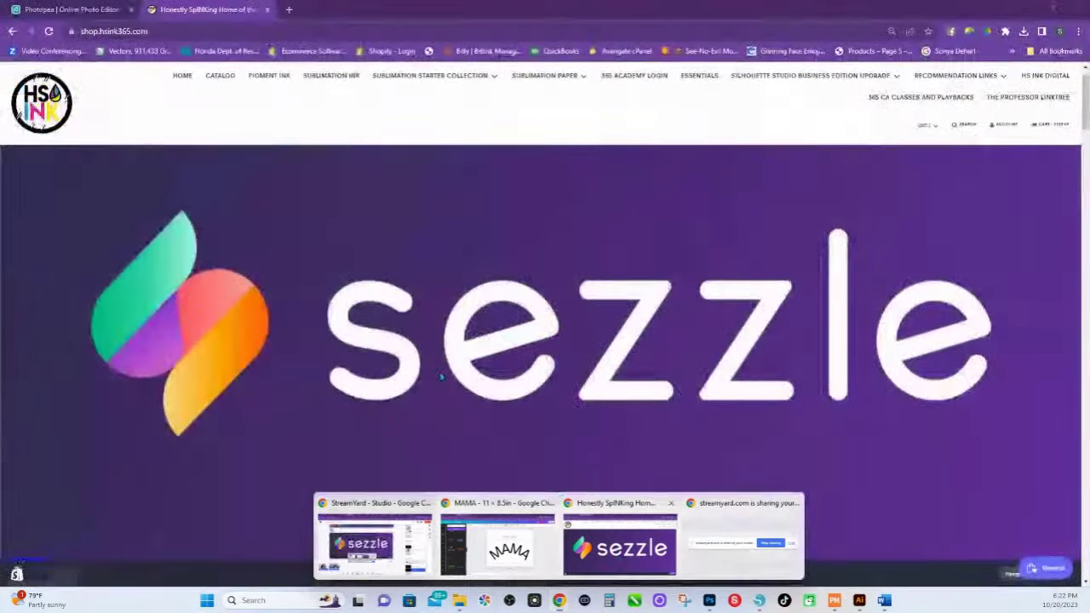
pyautogui.click(85, 12)
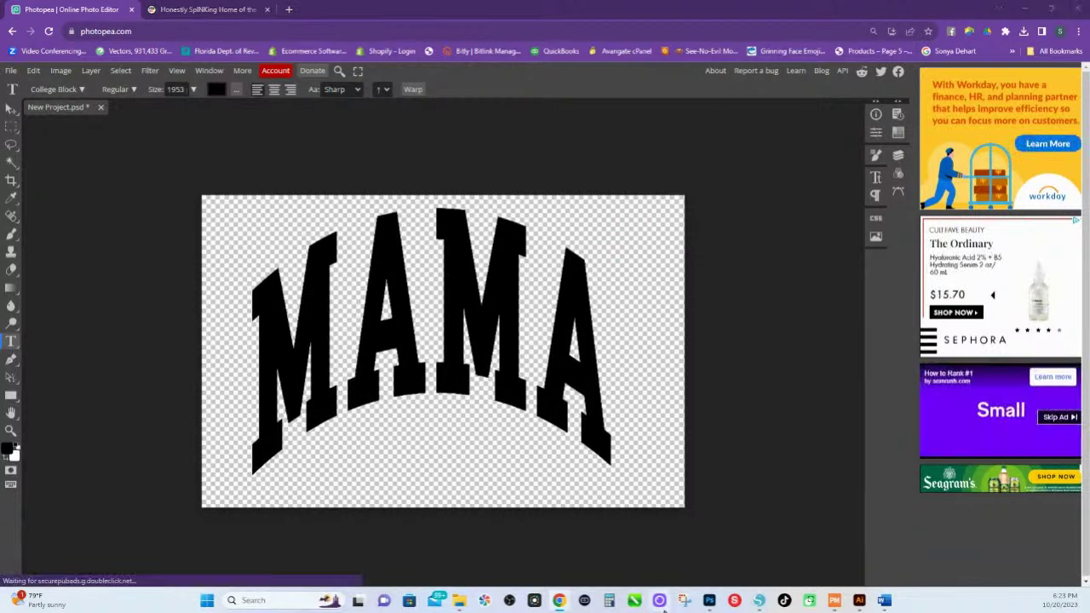
# Switch to Silhouette Studio and add the text "TEAM 365" in the empty area beside the MAMA designs.
pyautogui.click(763, 602)
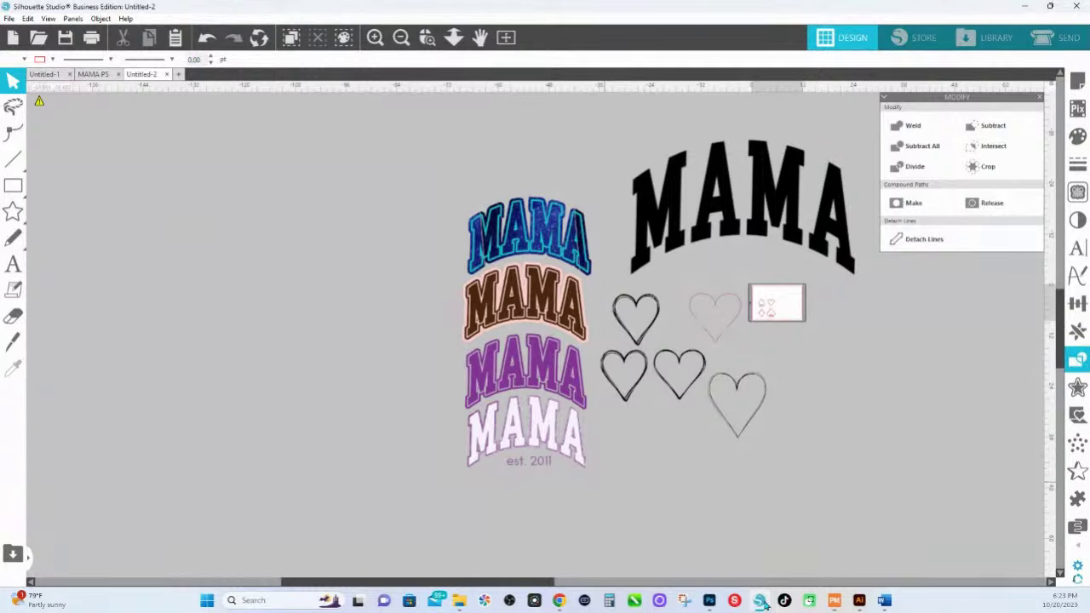
pyautogui.click(654, 209)
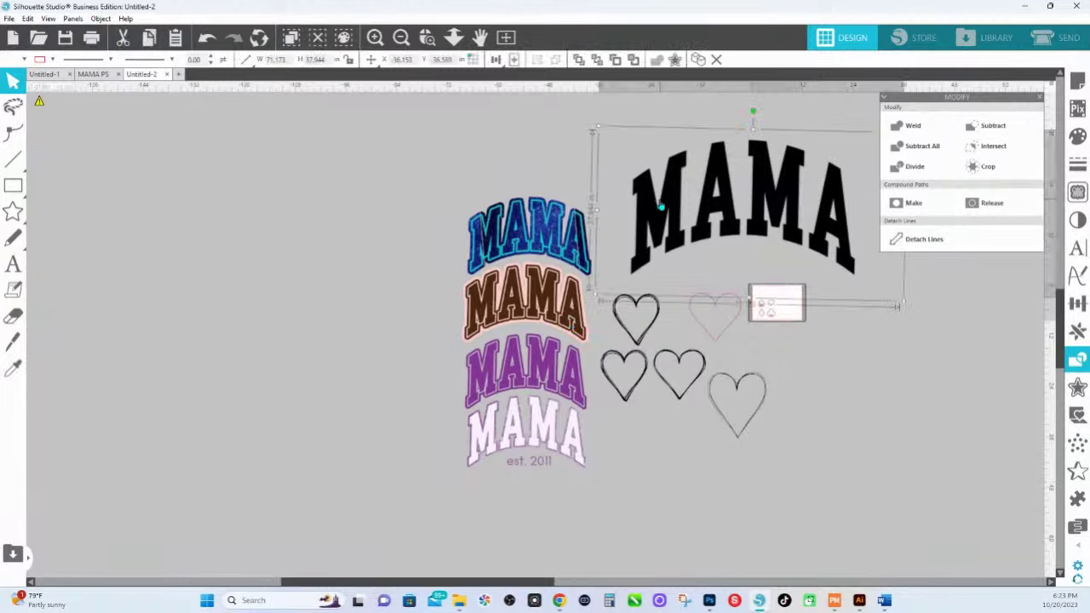
pyautogui.click(13, 266)
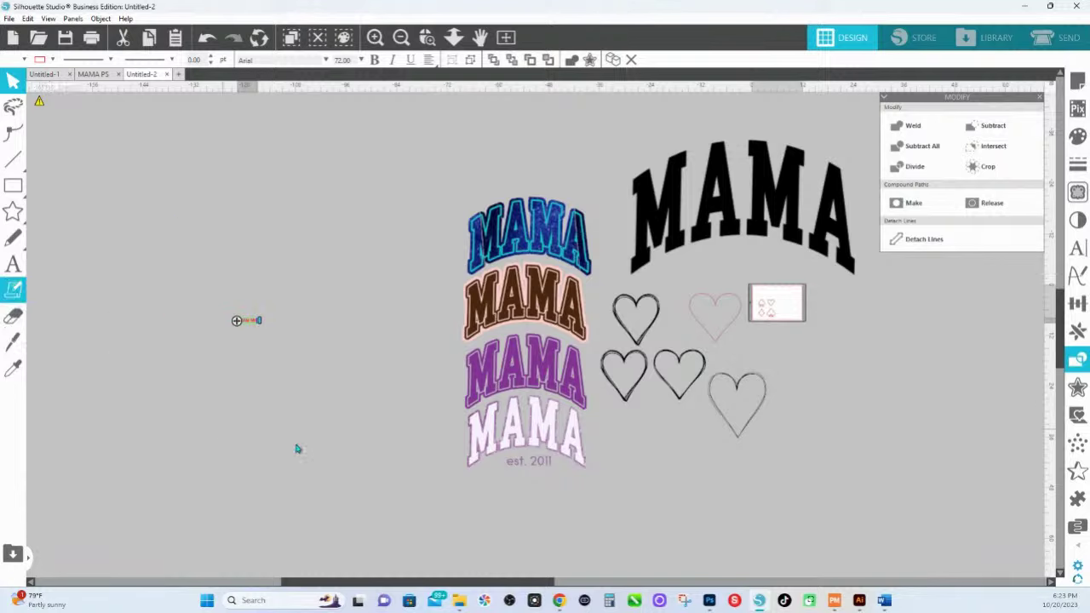
pyautogui.press('Escape')
pyautogui.click(250, 323)
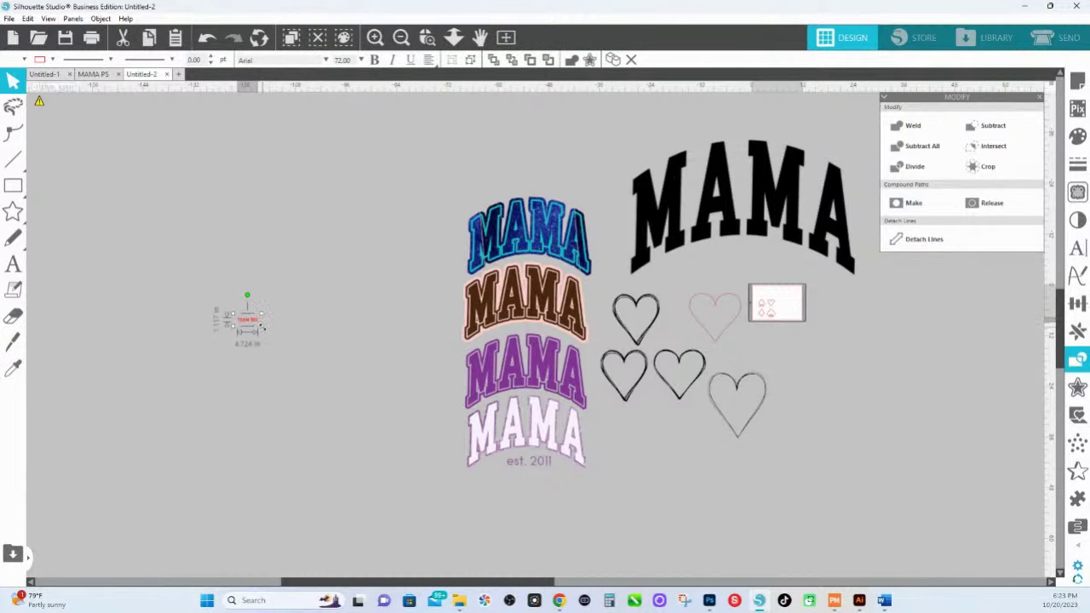
# Enlarge the TEAM 365 text to about 29.9 inches wide and move it closer to the MAMA stack.
pyautogui.moveTo(262, 329); pyautogui.dragTo(360, 397)
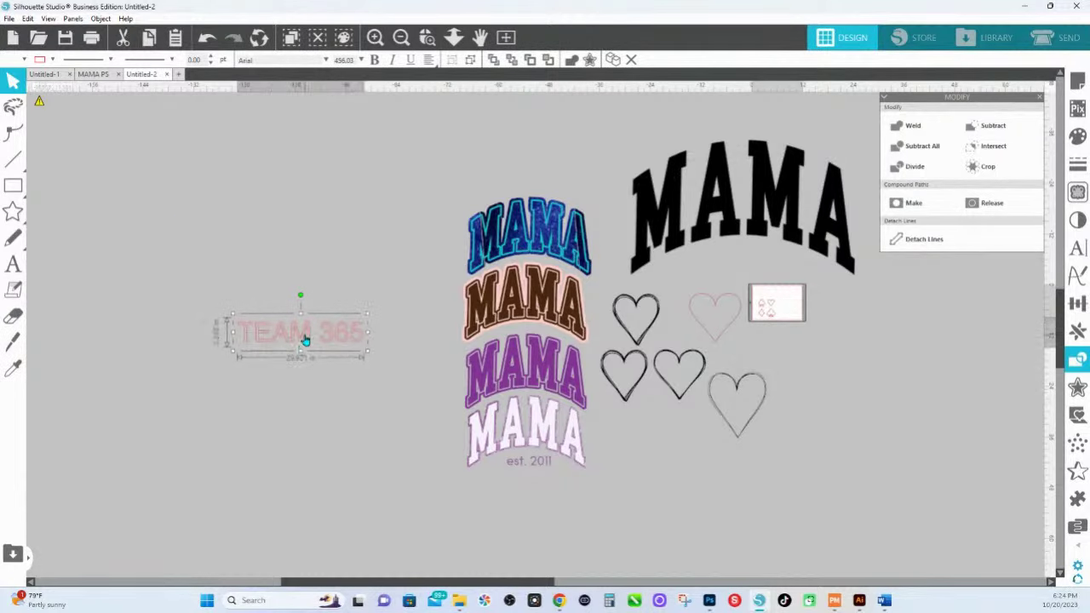
pyautogui.moveTo(304, 341); pyautogui.dragTo(386, 339)
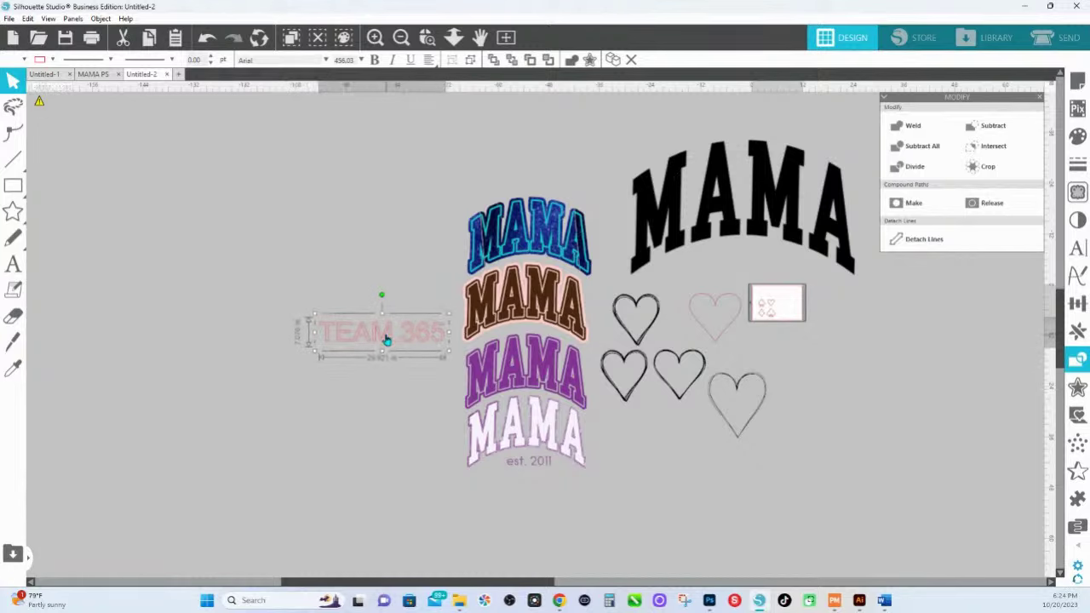
# Try the Closeness font on the TEAM 365 text and settle on Impact.
pyautogui.click(426, 36)
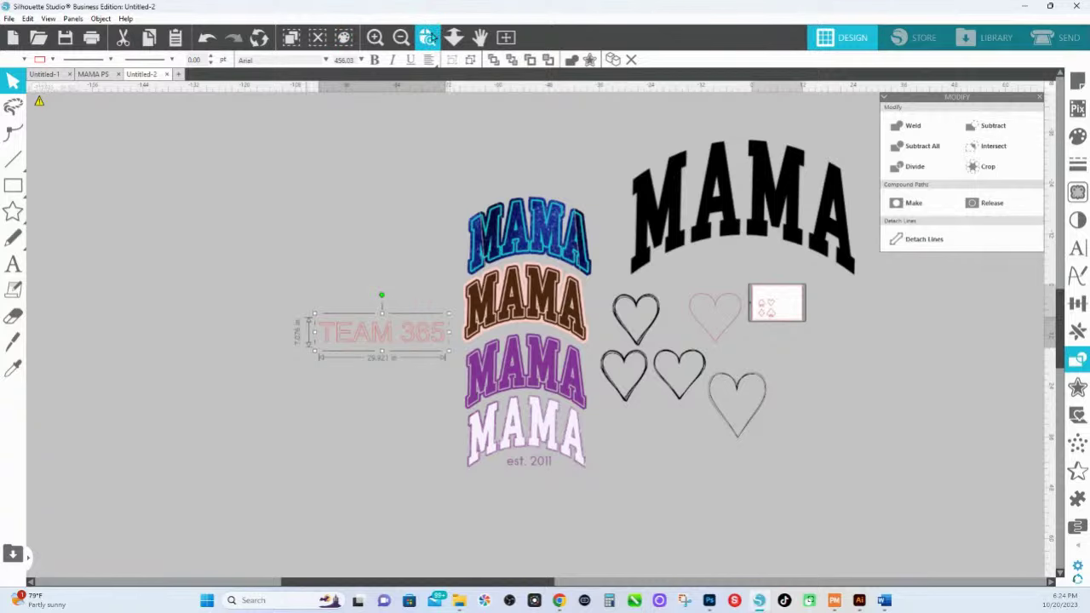
pyautogui.moveTo(288, 304); pyautogui.dragTo(490, 398)
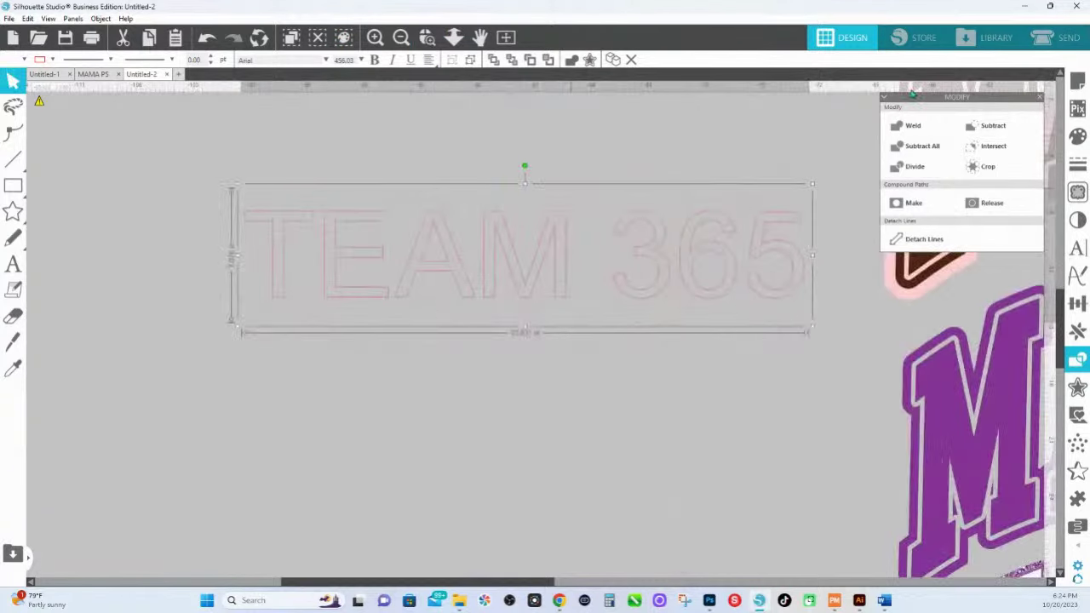
pyautogui.click(1078, 248)
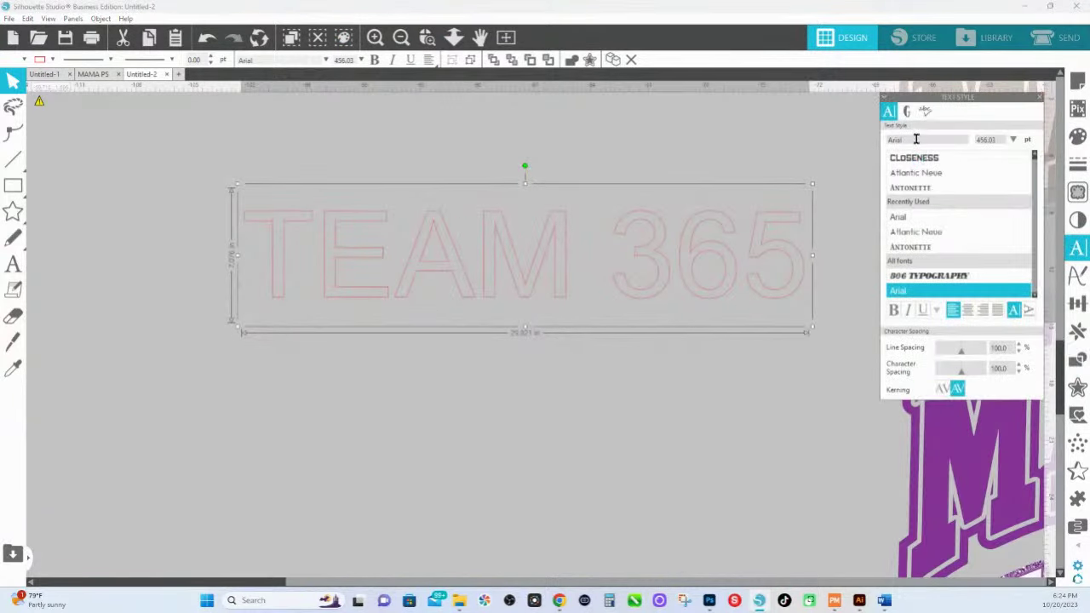
pyautogui.click(919, 161)
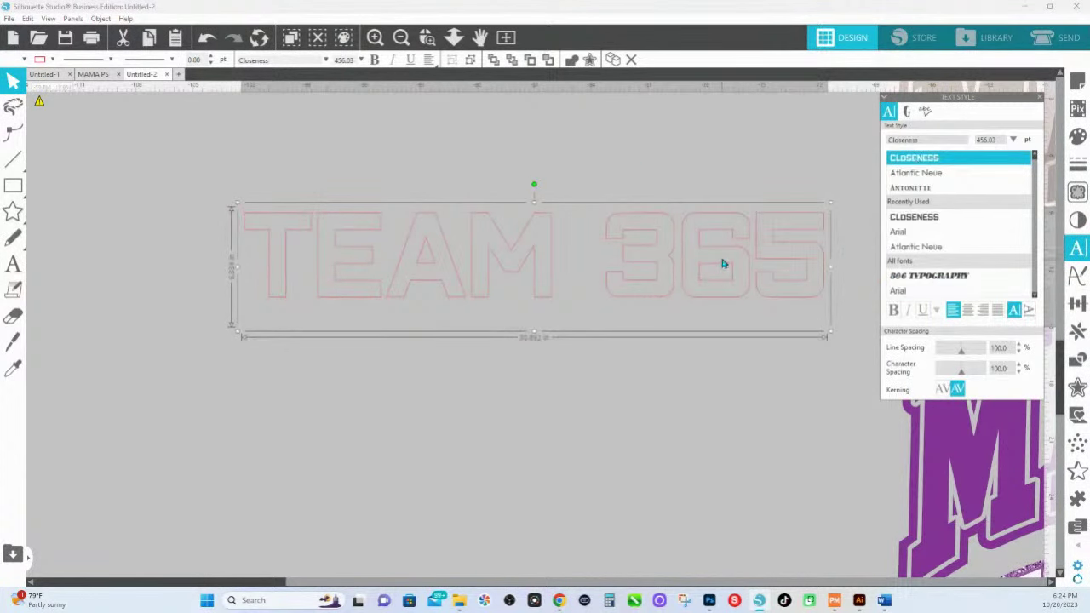
pyautogui.moveTo(715, 271); pyautogui.dragTo(699, 252)
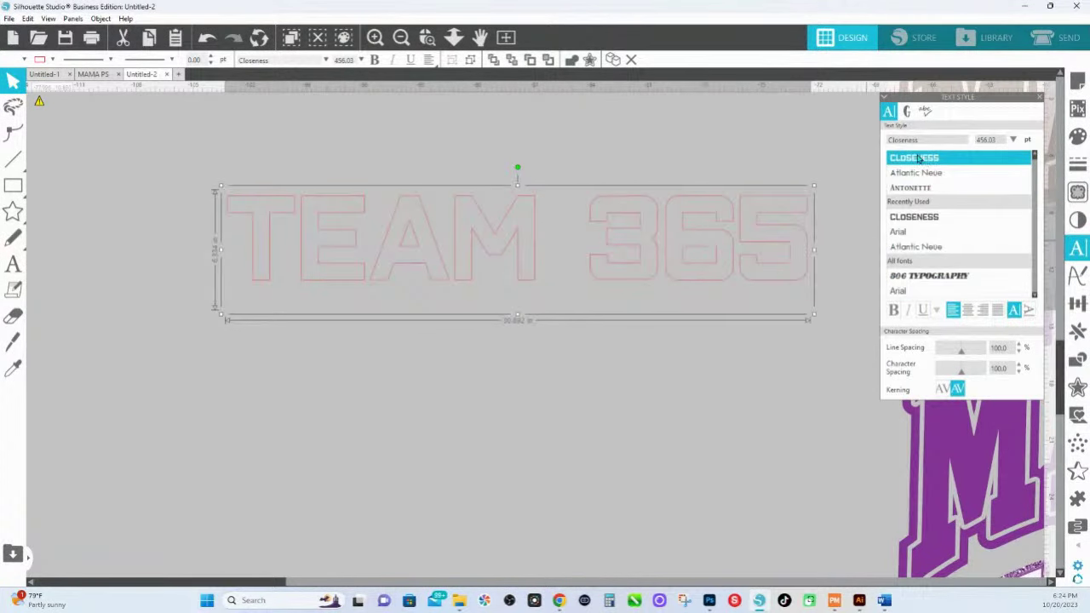
pyautogui.click(891, 140)
pyautogui.write('impact')
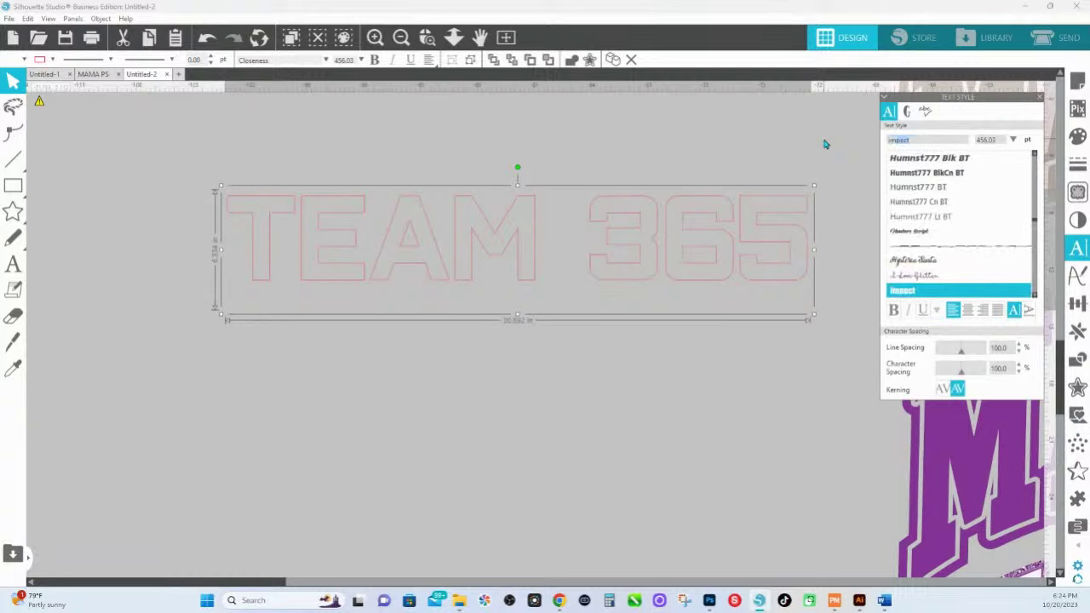
pyautogui.press('Return')
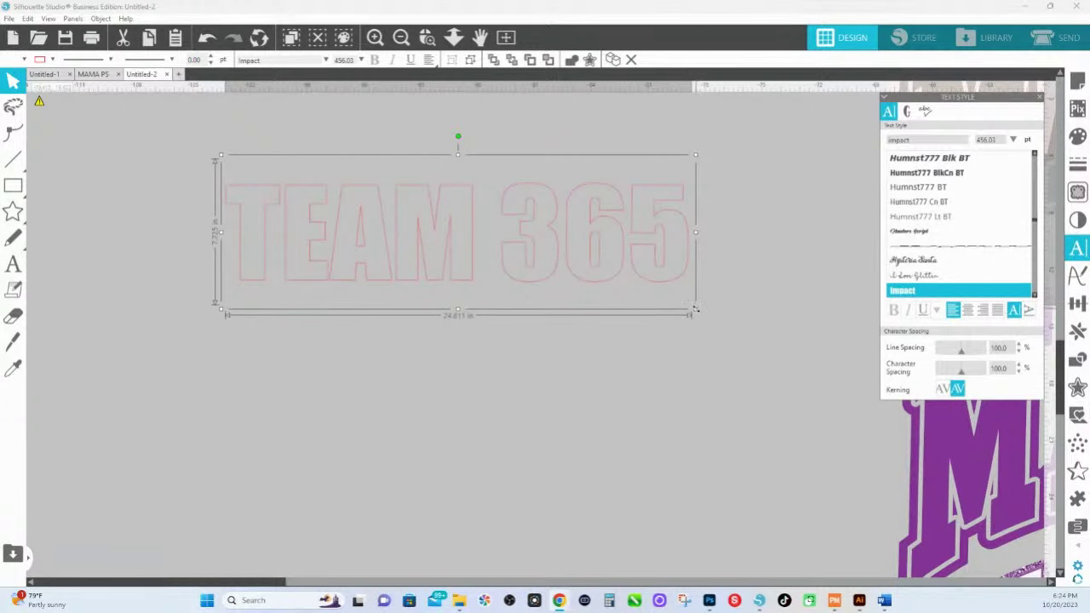
# Enlarge the TEAM 365 text to about 27.8 inches wide and fill it with orange.
pyautogui.moveTo(696, 310); pyautogui.dragTo(744, 377)
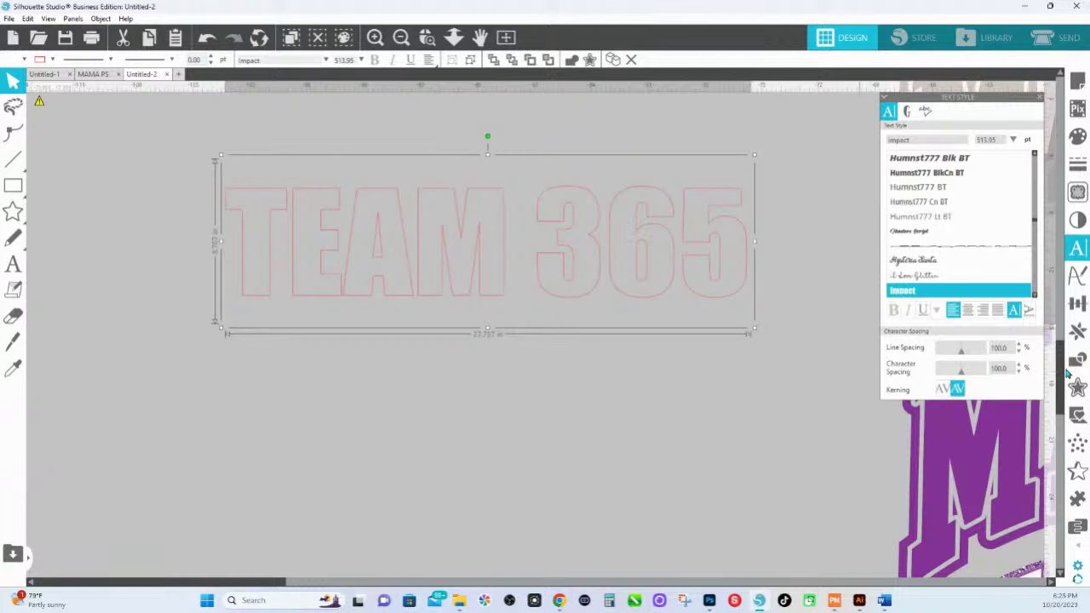
pyautogui.click(1079, 142)
pyautogui.click(1010, 187)
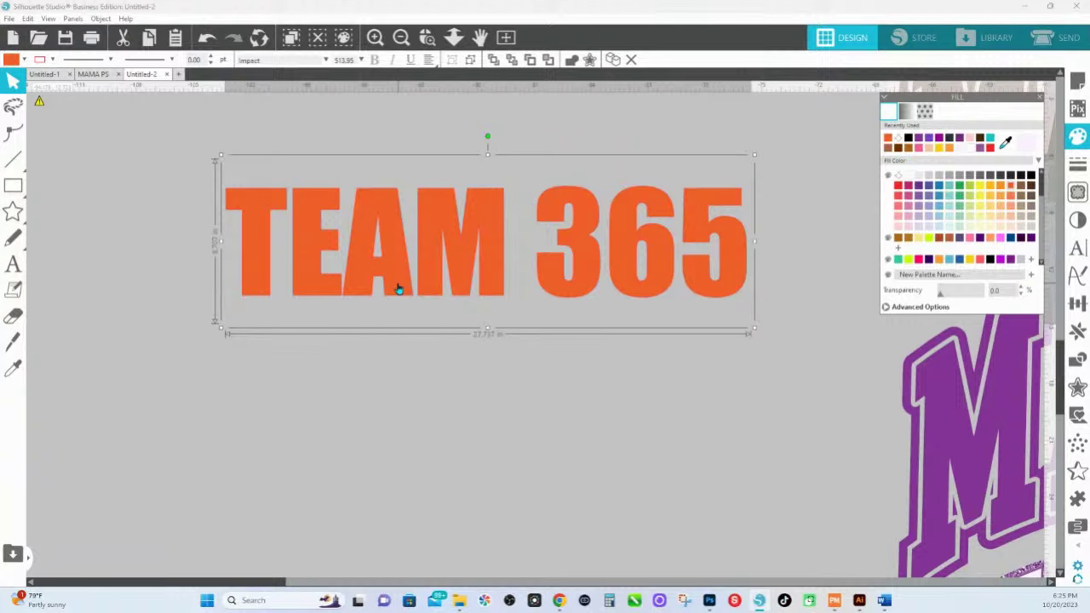
# Set the character spacing of the TEAM 365 text to 120% and move the text settings clear of the lettering.
pyautogui.click(1077, 253)
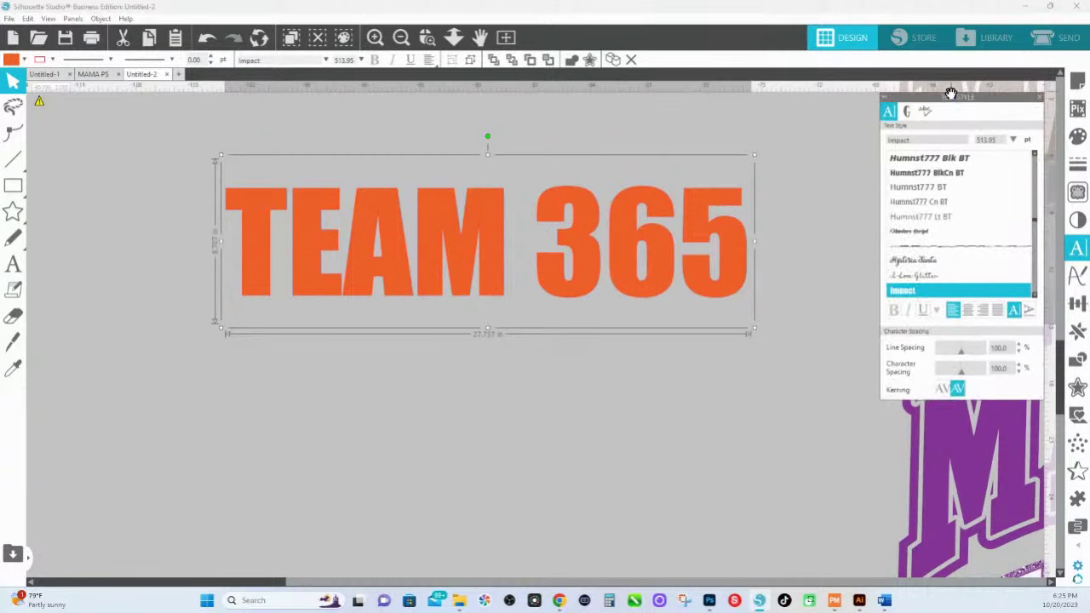
pyautogui.moveTo(951, 95); pyautogui.dragTo(650, 83)
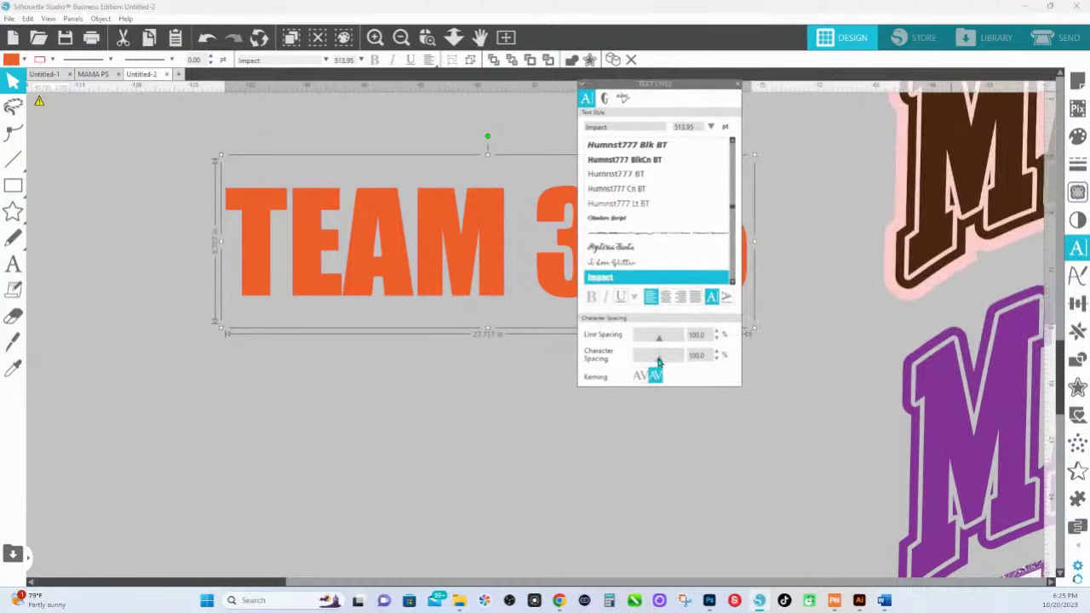
pyautogui.moveTo(659, 358); pyautogui.dragTo(665, 362)
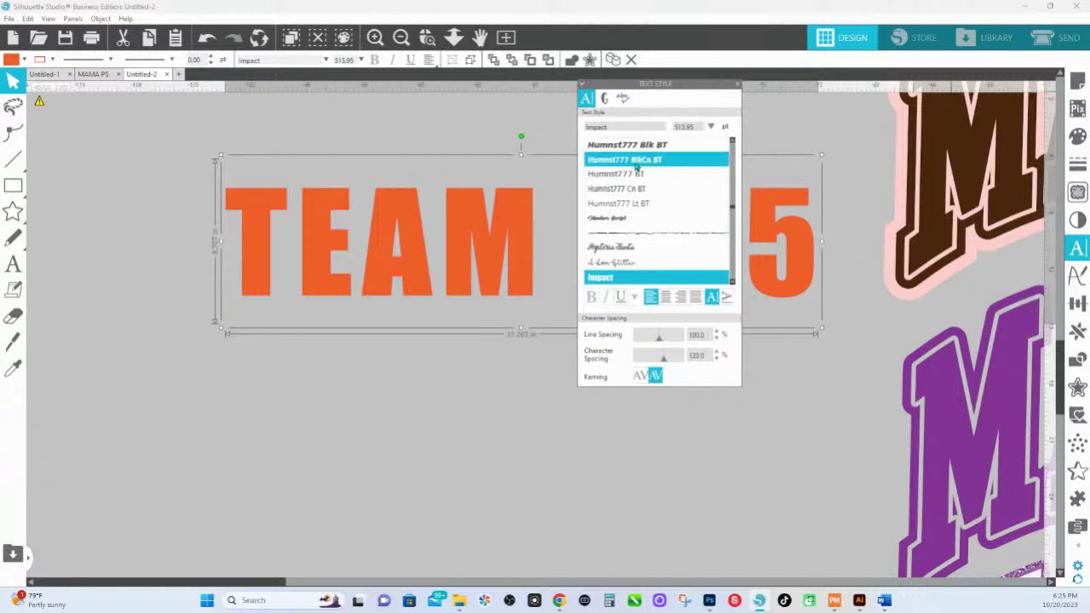
pyautogui.moveTo(646, 84); pyautogui.dragTo(589, 323)
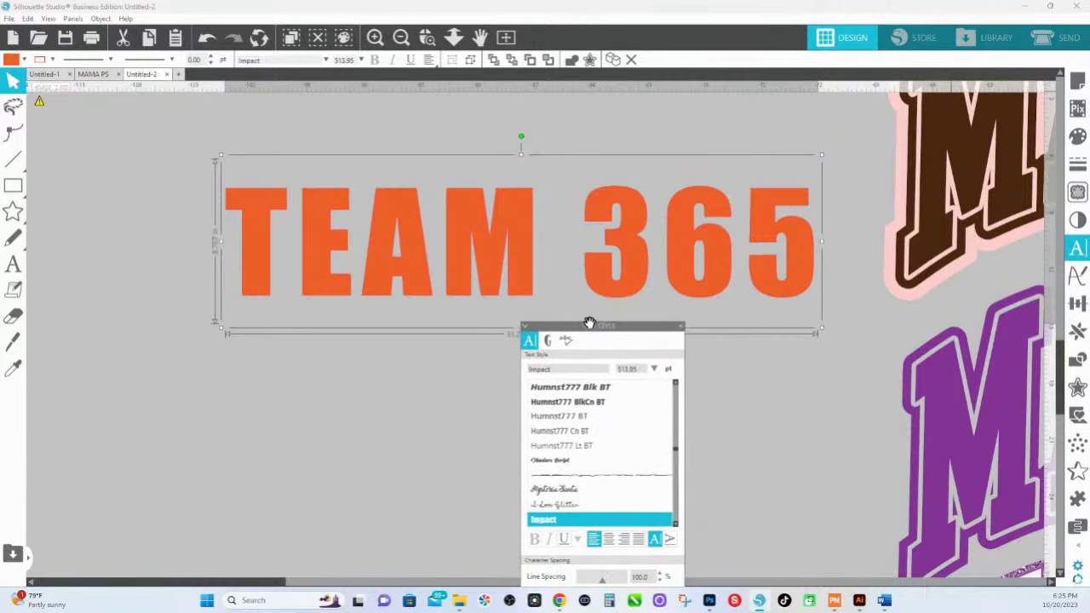
# Start an outer offset around the TEAM 365 lettering and adjust its distance to 0.170 in.
pyautogui.click(1077, 390)
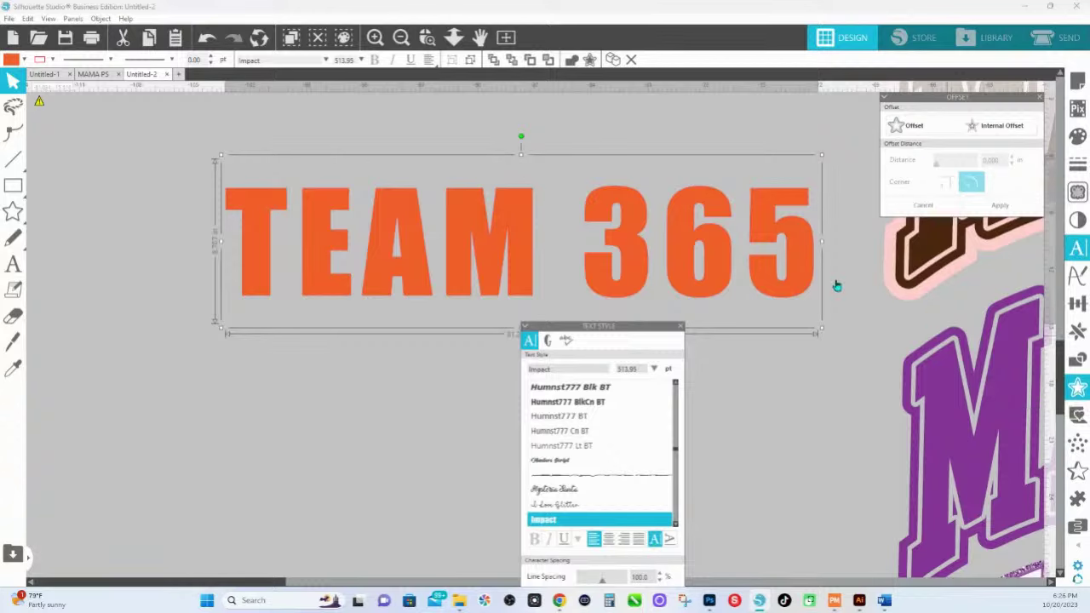
pyautogui.moveTo(969, 97); pyautogui.dragTo(669, 306)
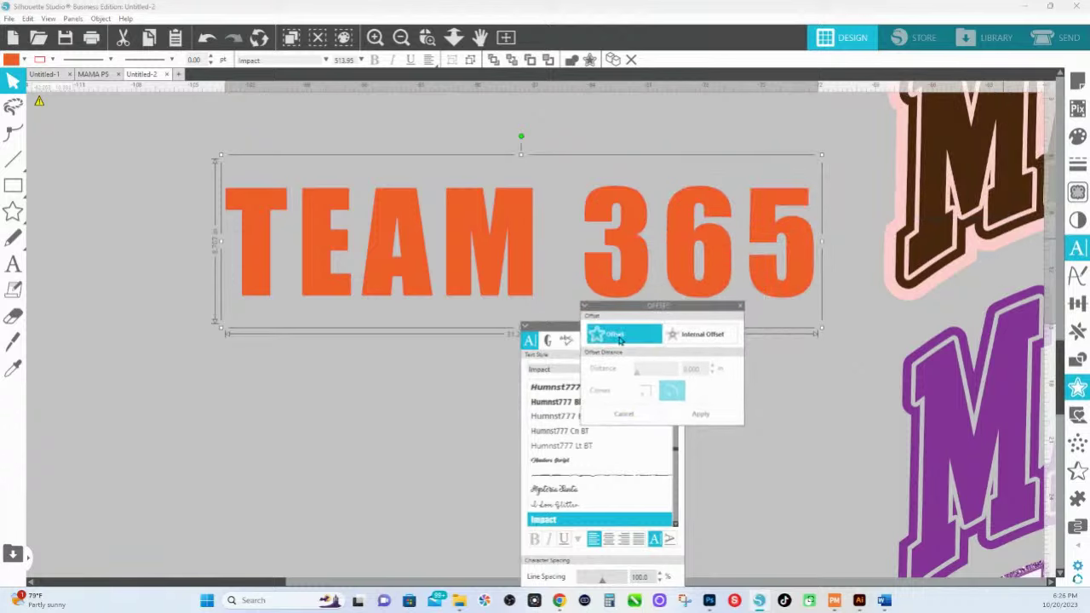
pyautogui.click(620, 339)
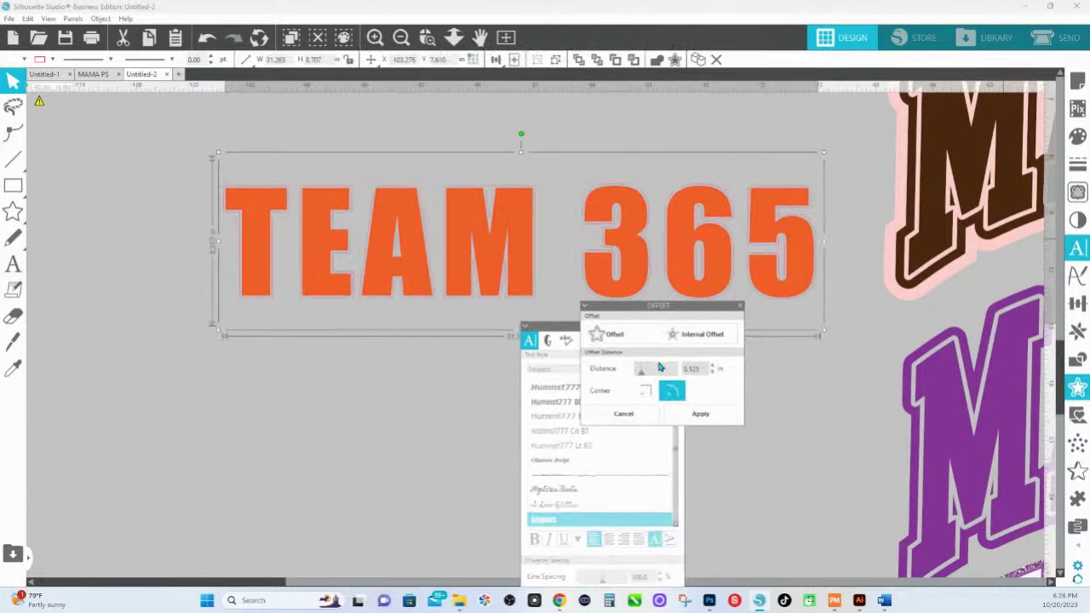
pyautogui.click(648, 376)
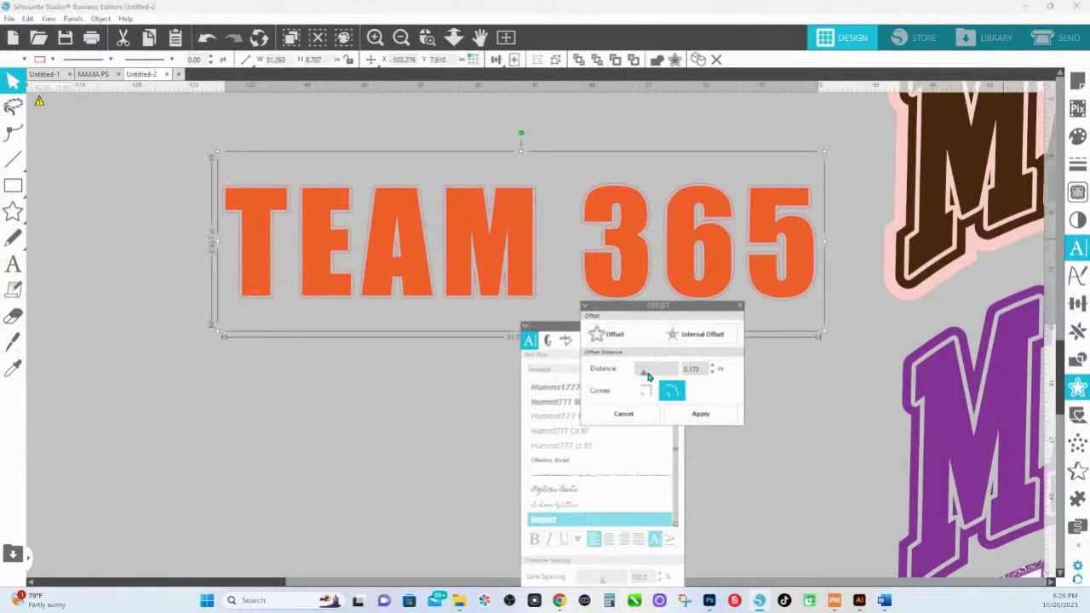
pyautogui.click(647, 377)
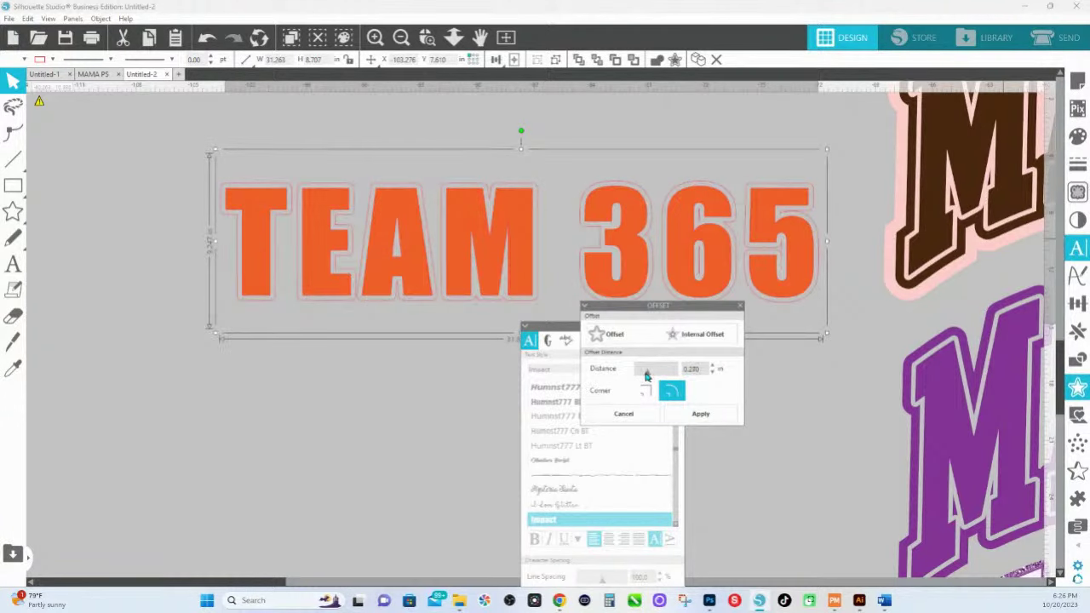
pyautogui.click(646, 376)
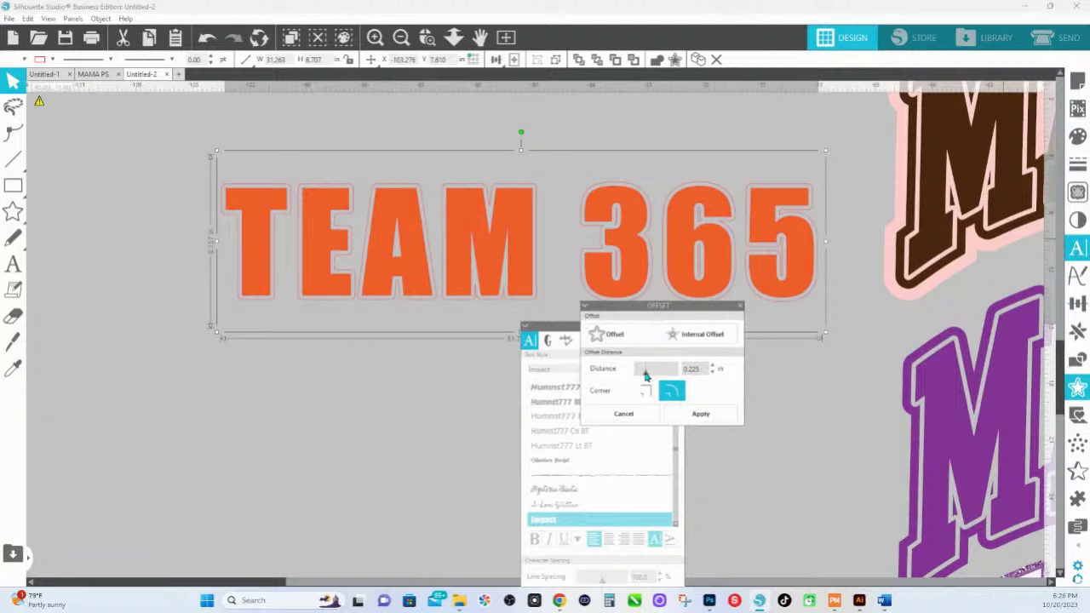
pyautogui.click(646, 376)
pyautogui.click(645, 376)
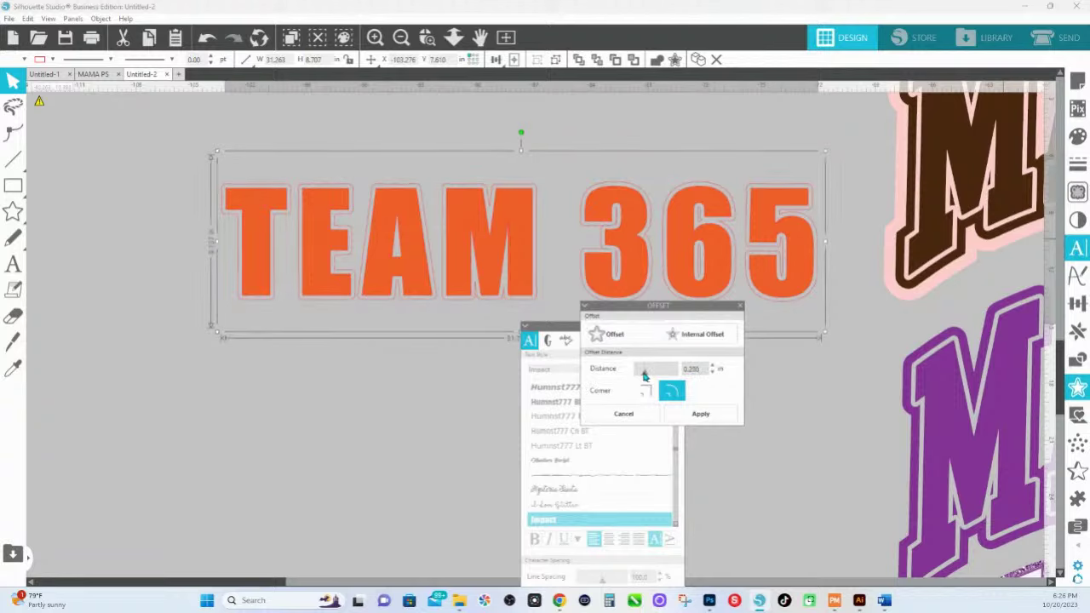
pyautogui.click(645, 375)
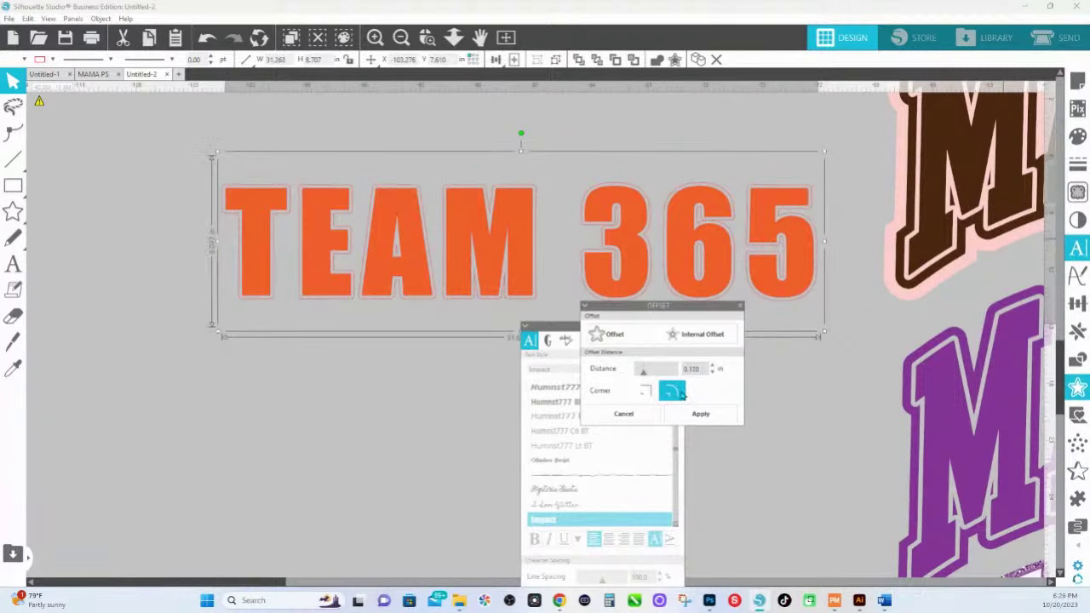
# Apply the outer offset to the TEAM 365 lettering at a distance of 0.255 in with sharp corners.
pyautogui.click(646, 392)
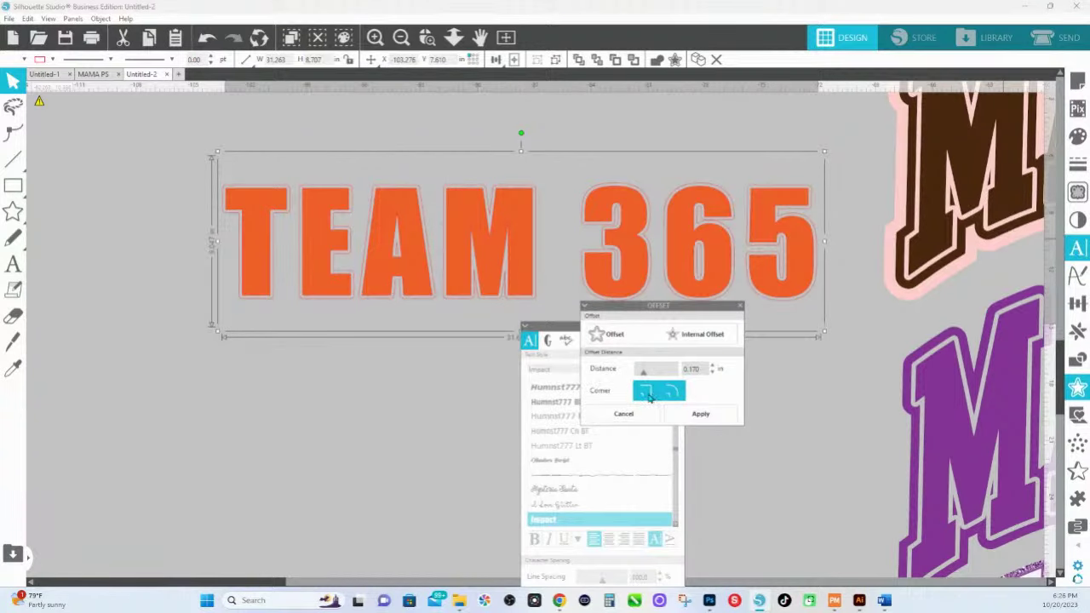
pyautogui.click(671, 390)
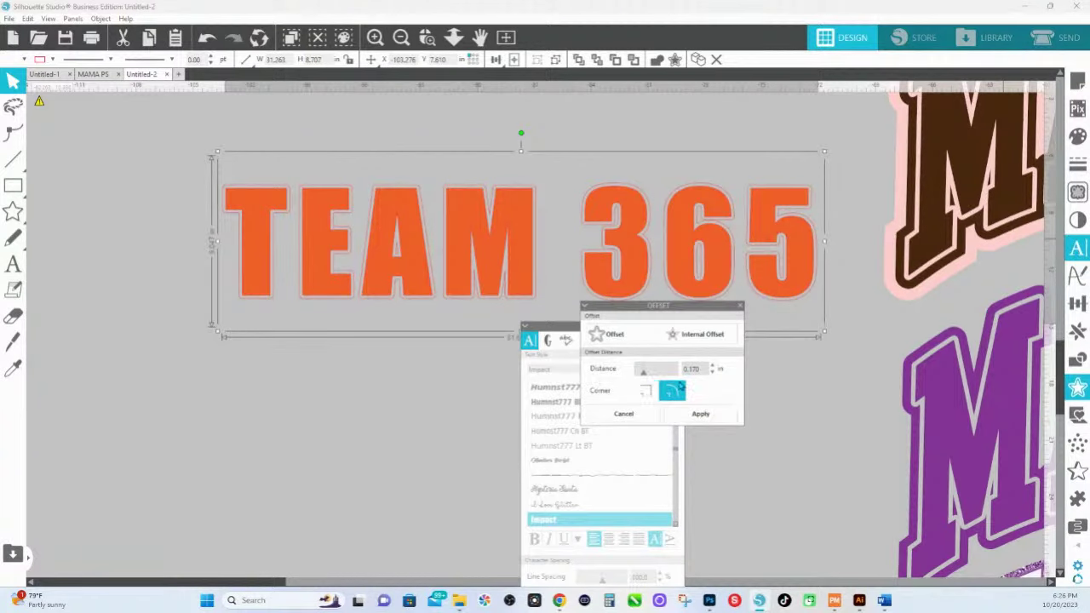
pyautogui.scroll(-3, 918, 518)
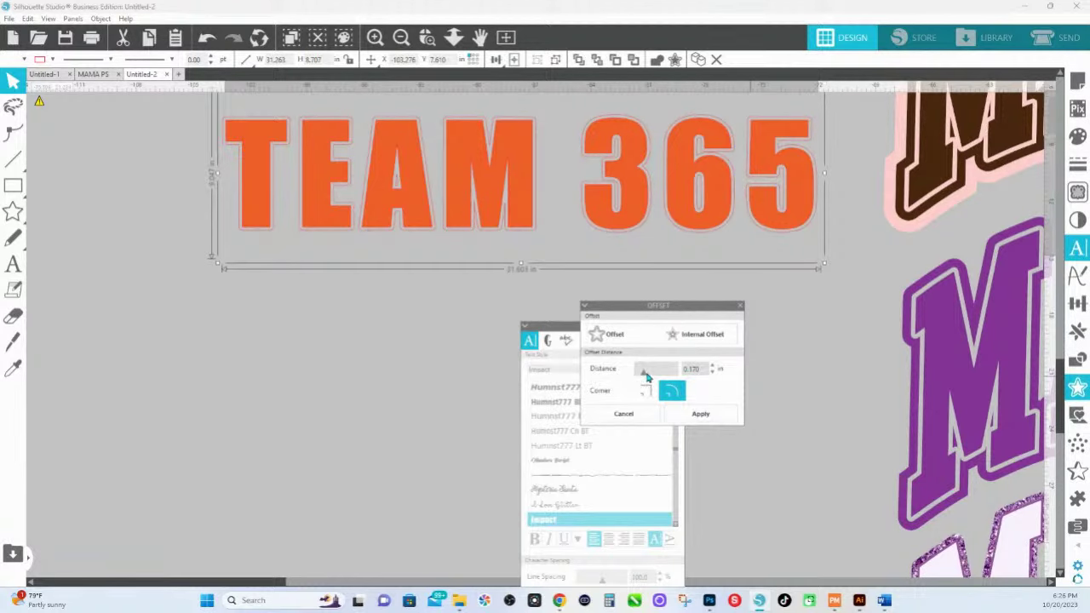
pyautogui.moveTo(647, 375); pyautogui.dragTo(648, 376)
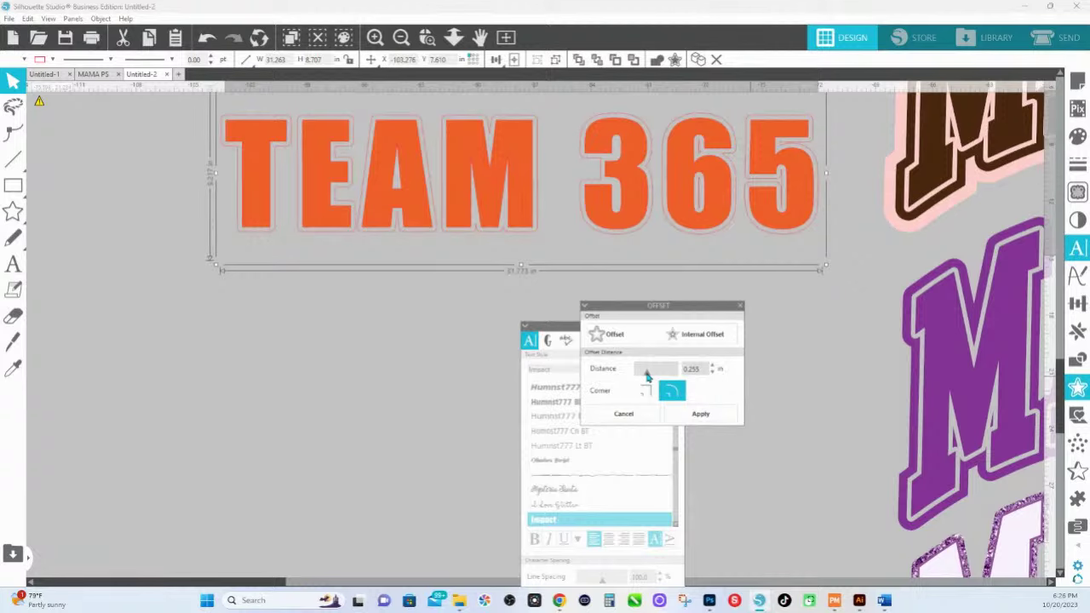
pyautogui.click(645, 391)
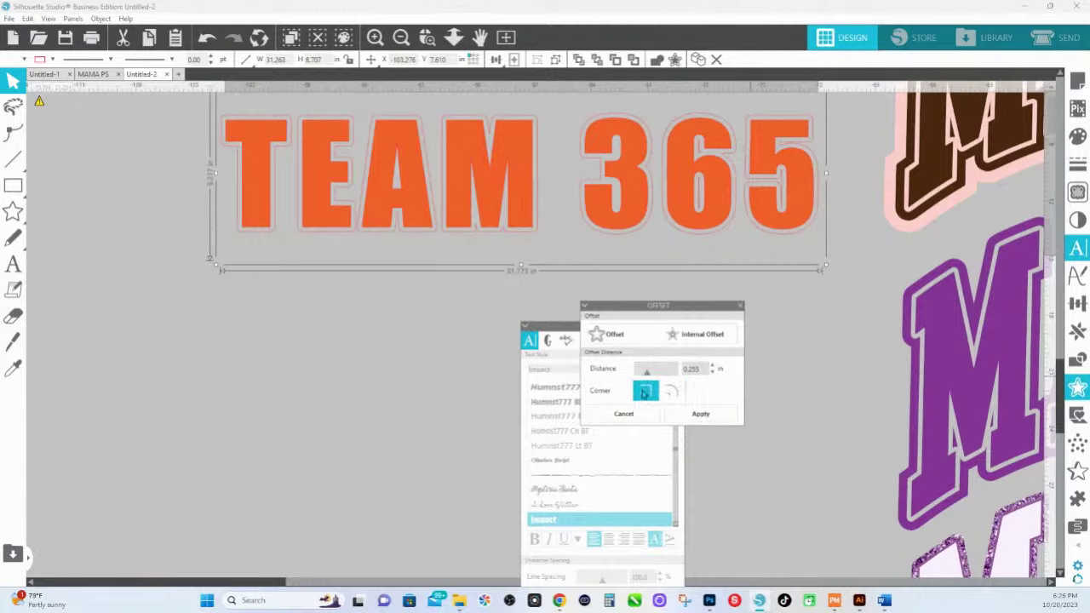
pyautogui.click(700, 415)
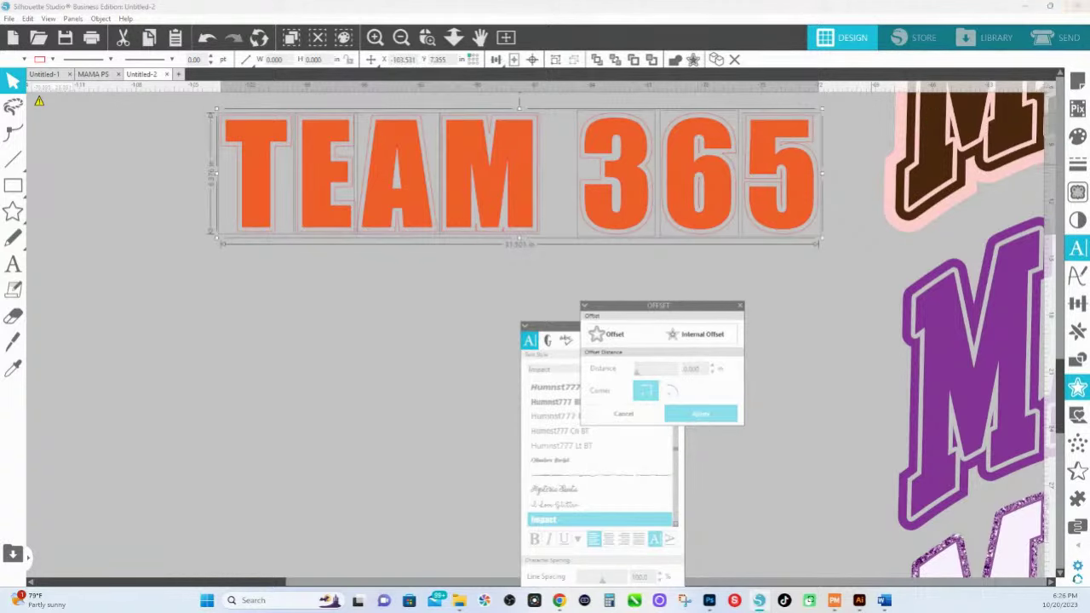
# Fill the new offset shapes behind the TEAM 365 lettering with yellow.
pyautogui.click(1078, 137)
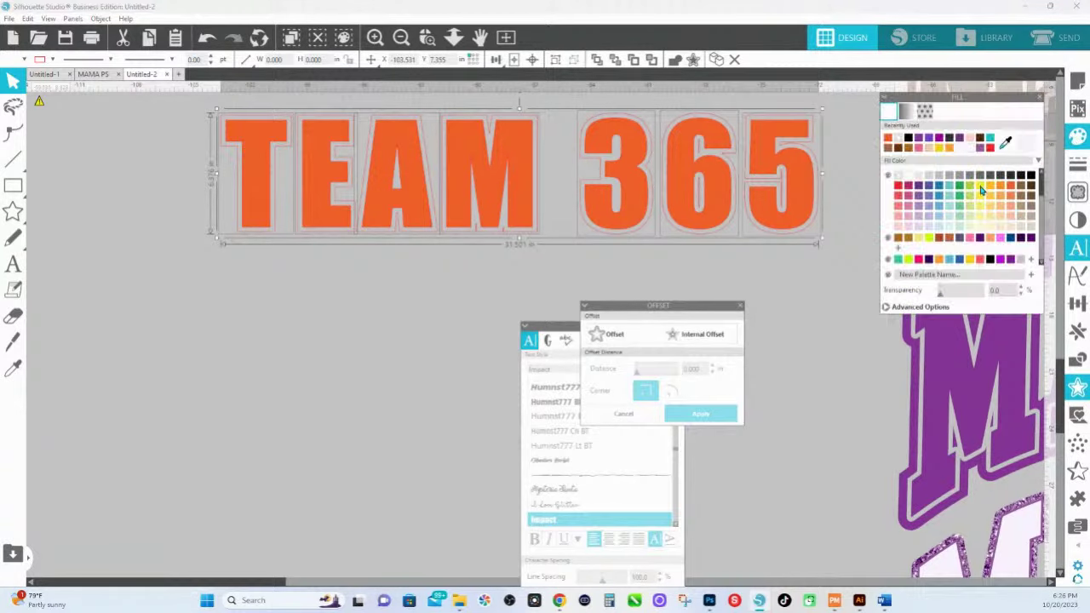
pyautogui.click(980, 190)
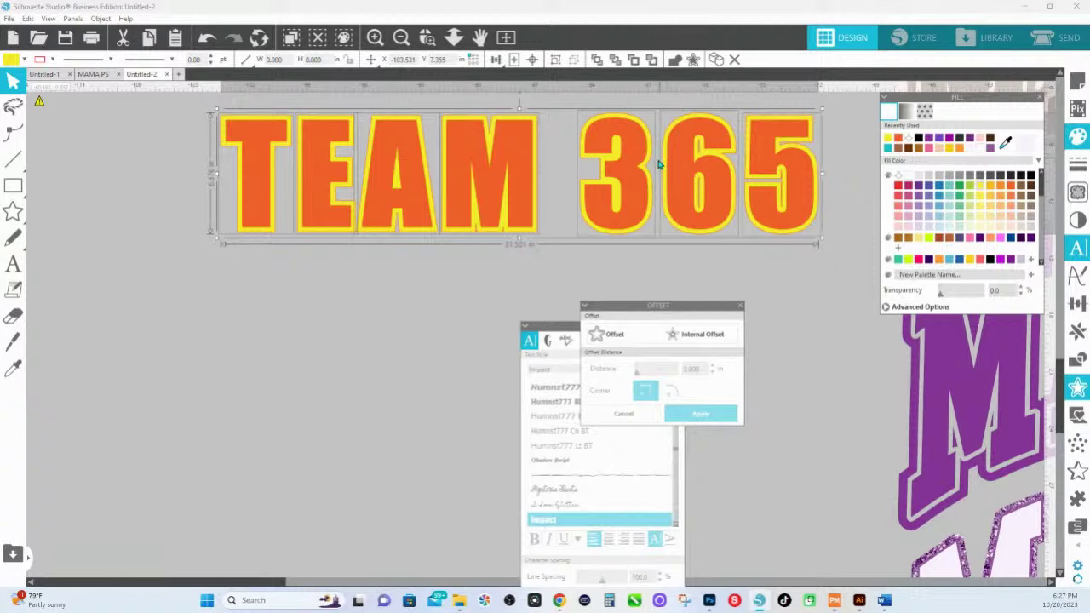
pyautogui.press('i')
pyautogui.press('Escape')
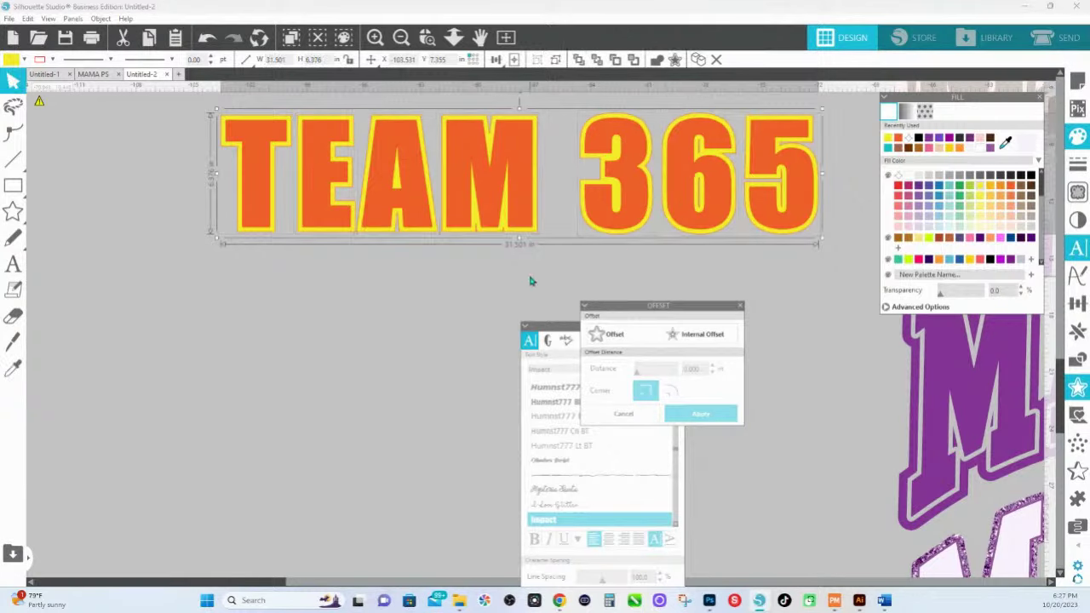
# Move the yellow offset up off the orange TEAM 365 lettering and place the orange lettering centered over it.
pyautogui.click(528, 273)
pyautogui.moveTo(531, 236); pyautogui.dragTo(531, 151)
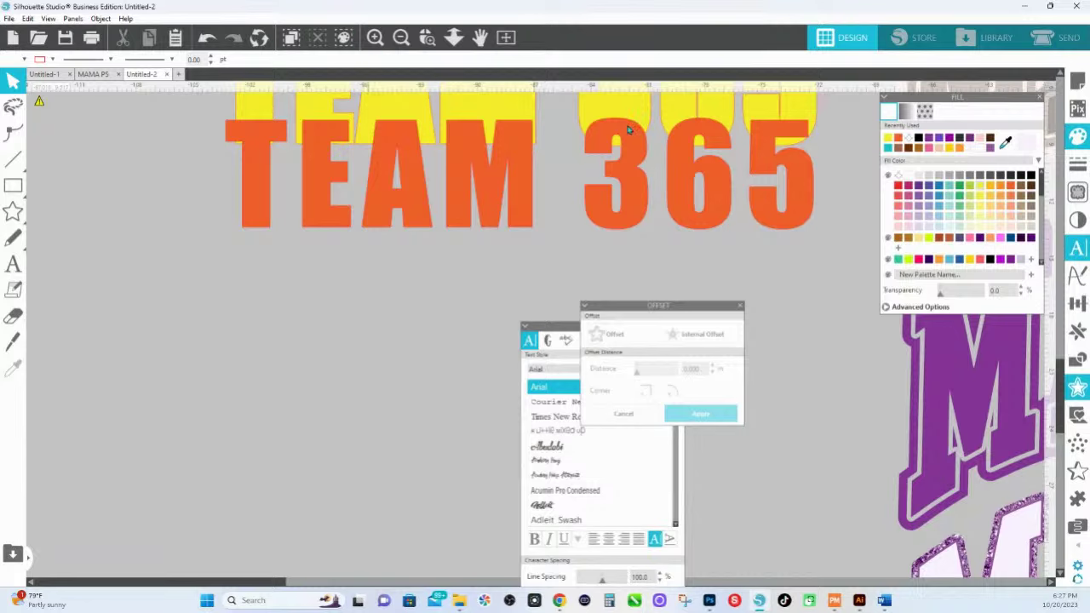
pyautogui.scroll(1, 535, 200)
pyautogui.scroll(1, 535, 200)
pyautogui.click(518, 182)
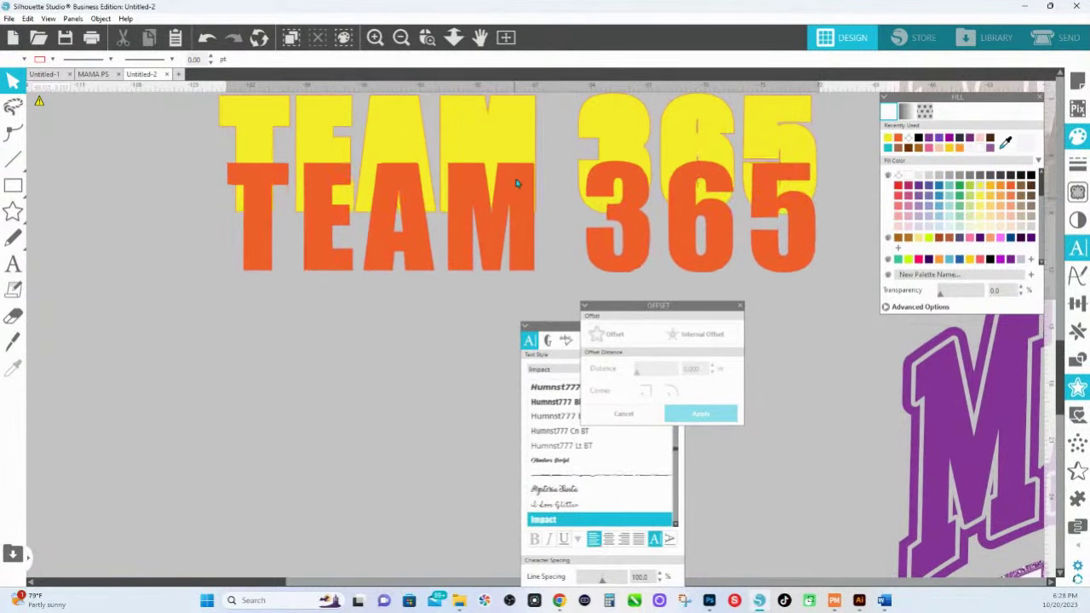
pyautogui.click(588, 157)
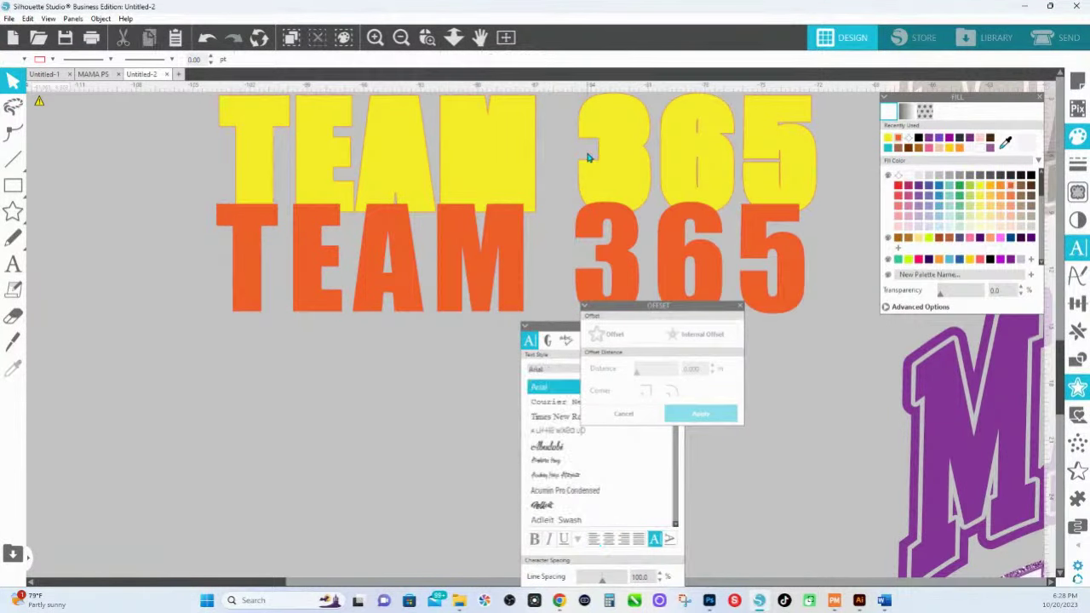
pyautogui.moveTo(504, 235); pyautogui.dragTo(509, 141)
pyautogui.click(510, 141)
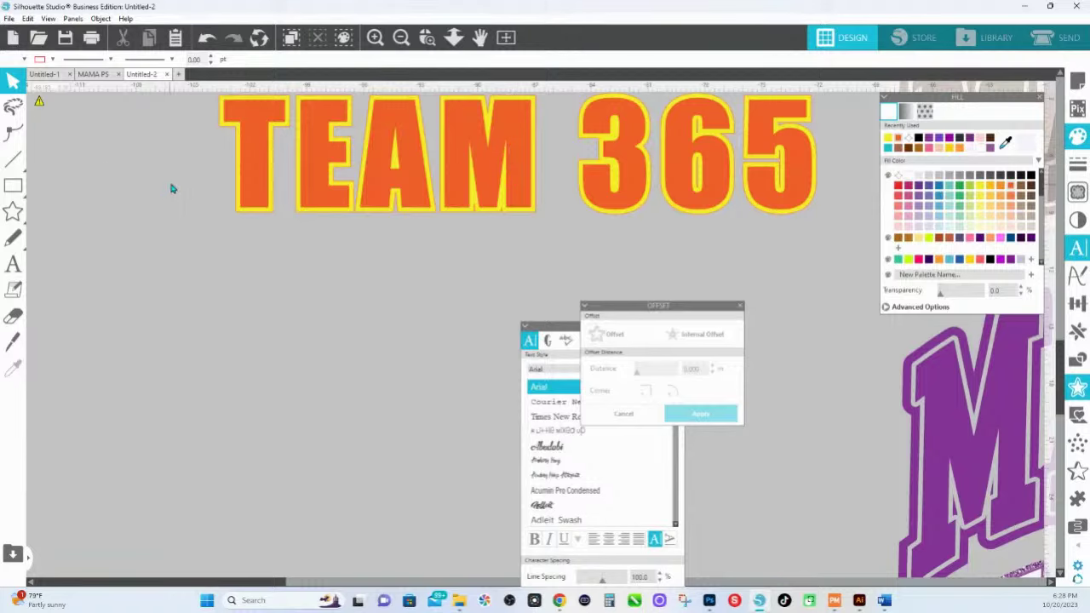
# Cut the orange TEAM 365 lettering out of the yellow offset behind it with Subtract All.
pyautogui.click(343, 145)
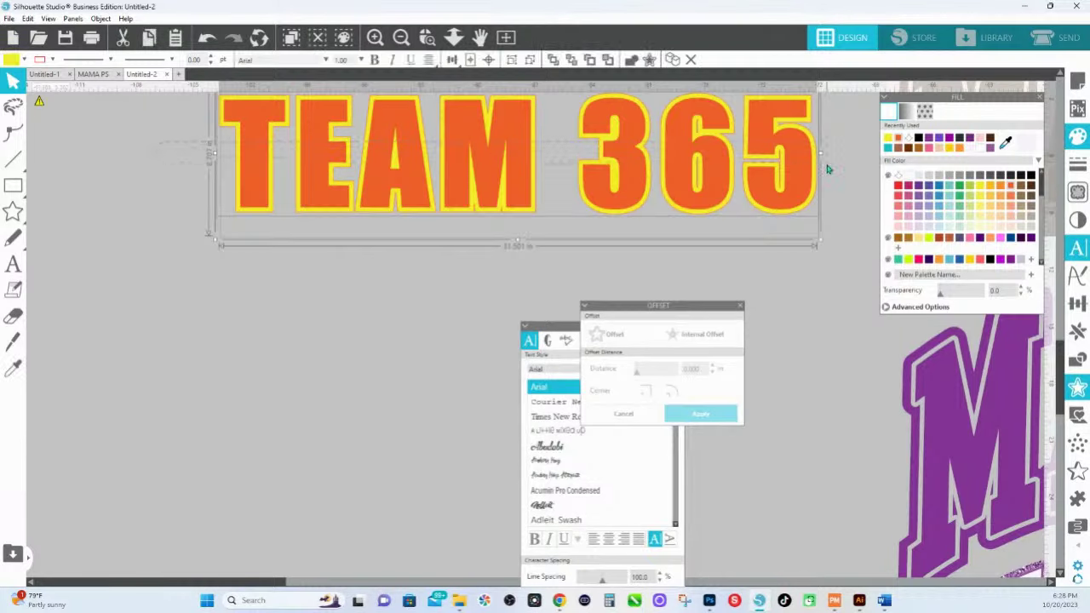
pyautogui.click(1078, 365)
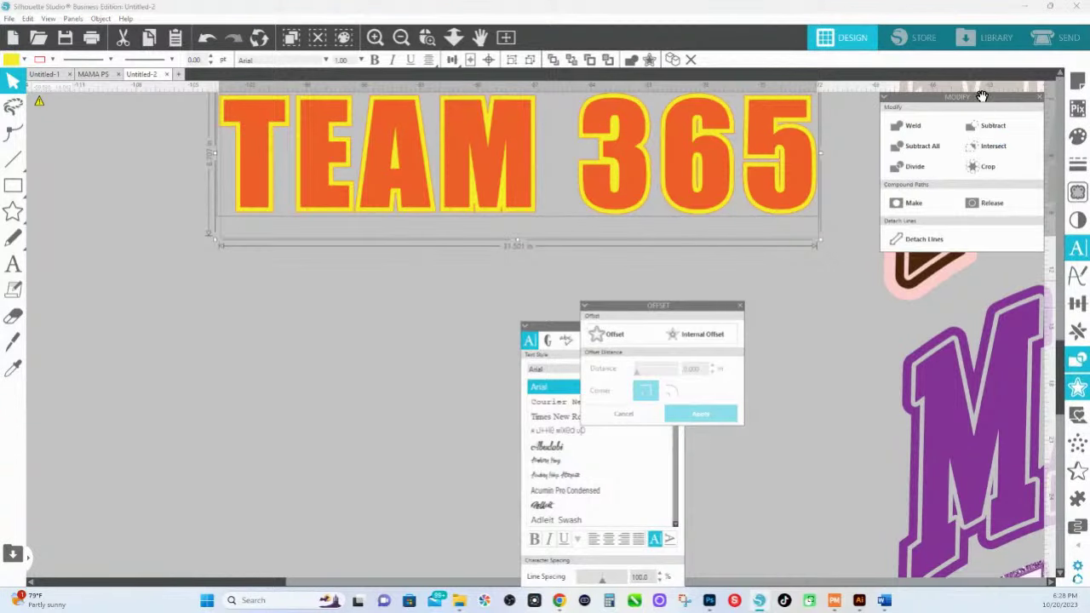
pyautogui.moveTo(981, 95); pyautogui.dragTo(633, 234)
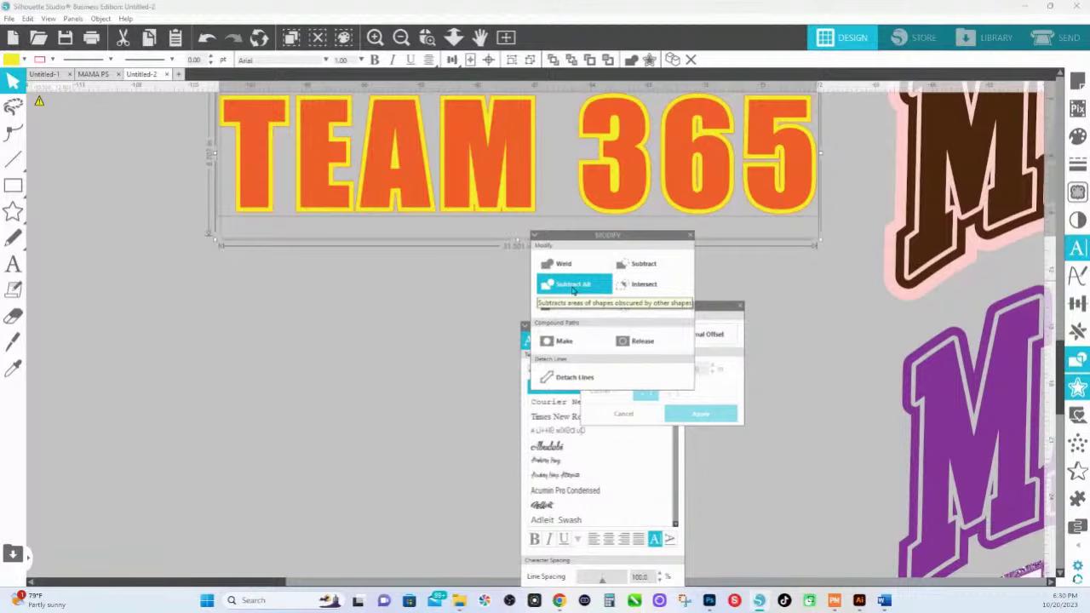
pyautogui.click(574, 288)
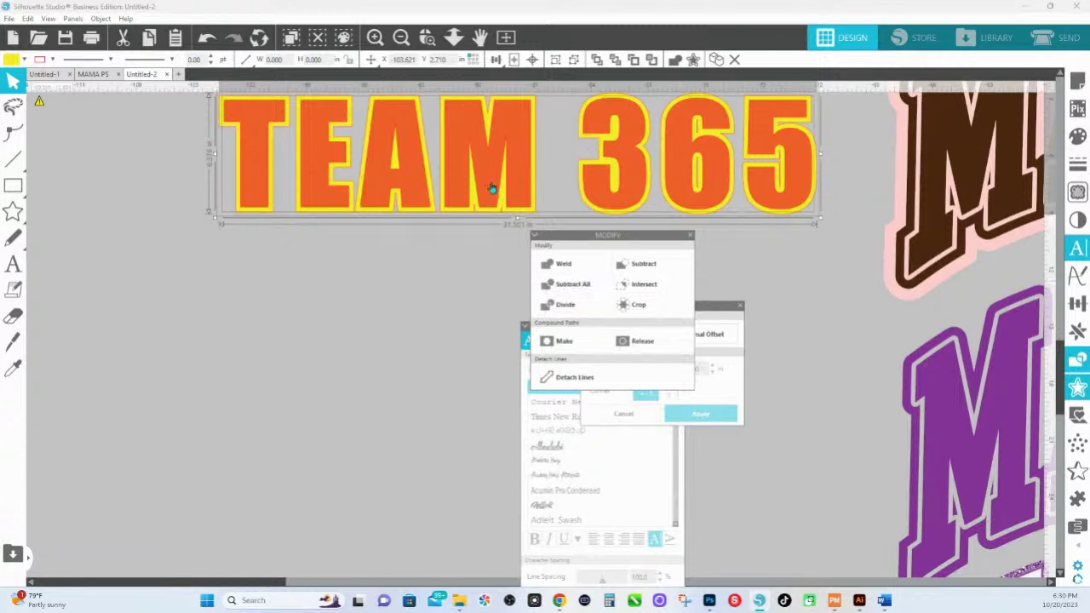
# Move the orange lettering below the yellow outline to check the cutout, and fit it back inside the outline.
pyautogui.click(479, 260)
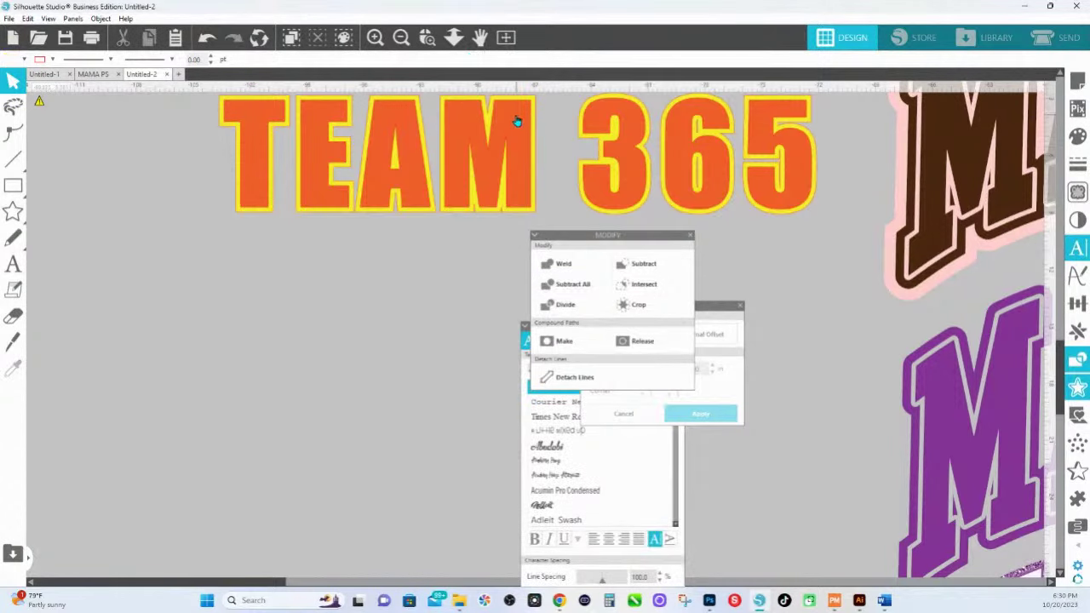
pyautogui.click(518, 120)
pyautogui.moveTo(517, 120); pyautogui.dragTo(520, 288)
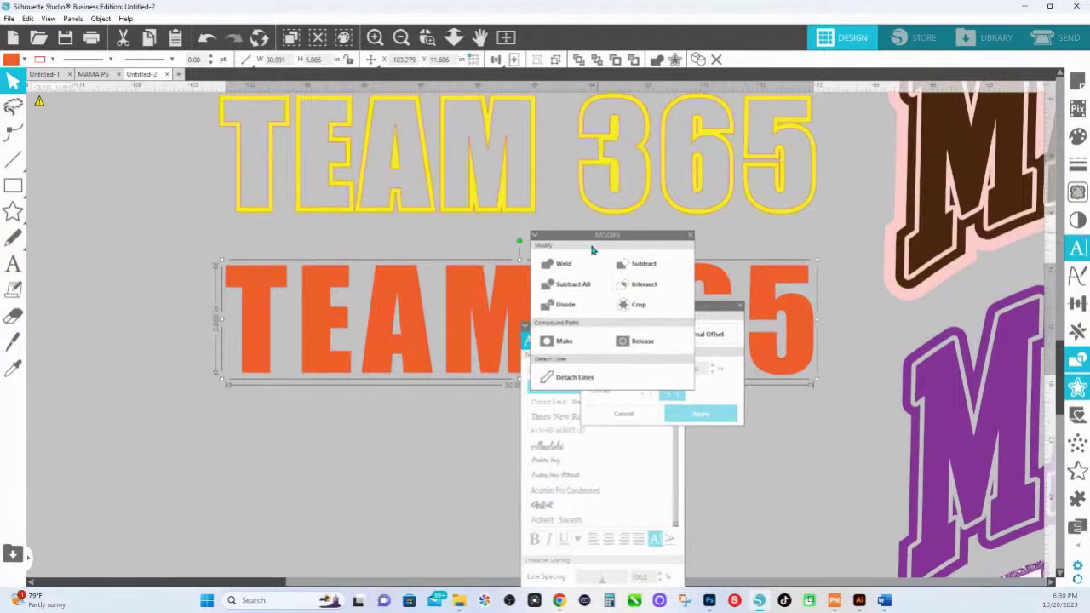
pyautogui.moveTo(478, 315); pyautogui.dragTo(476, 152)
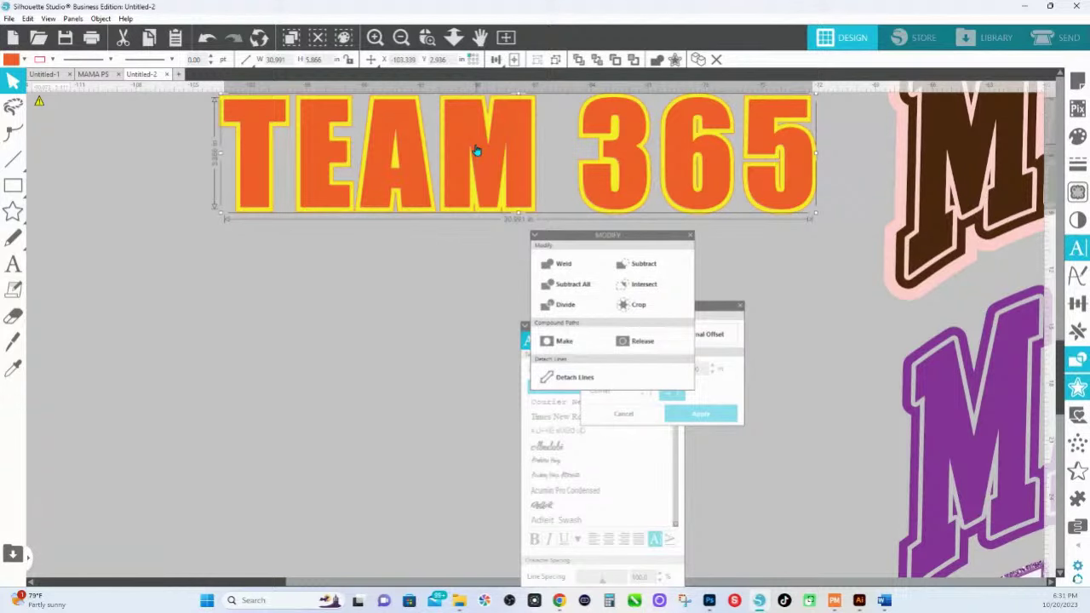
pyautogui.click(454, 37)
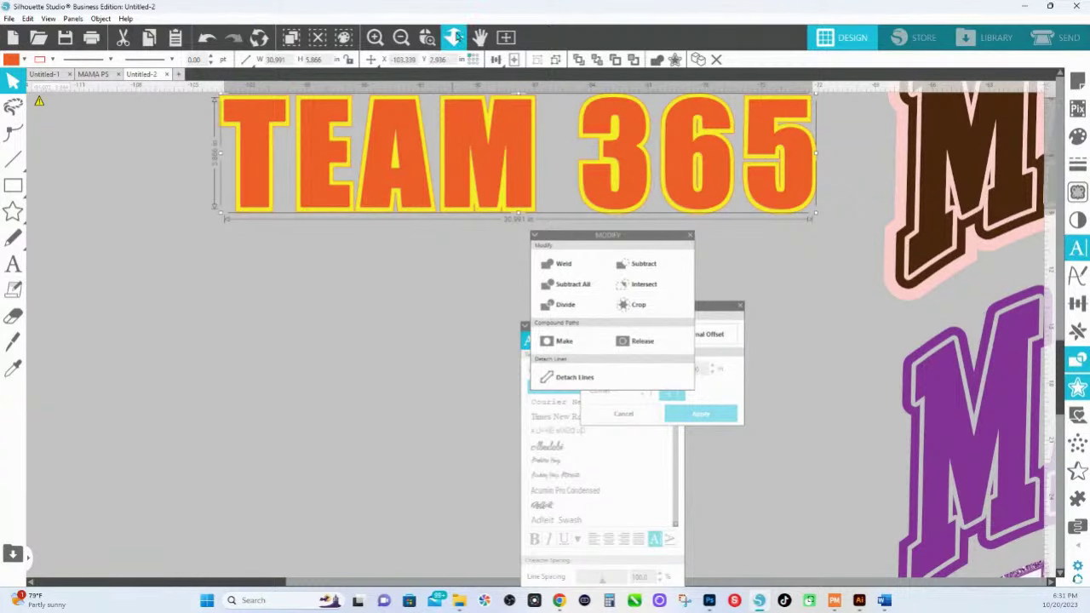
pyautogui.scroll(-2, 505, 267)
pyautogui.scroll(-2, 509, 228)
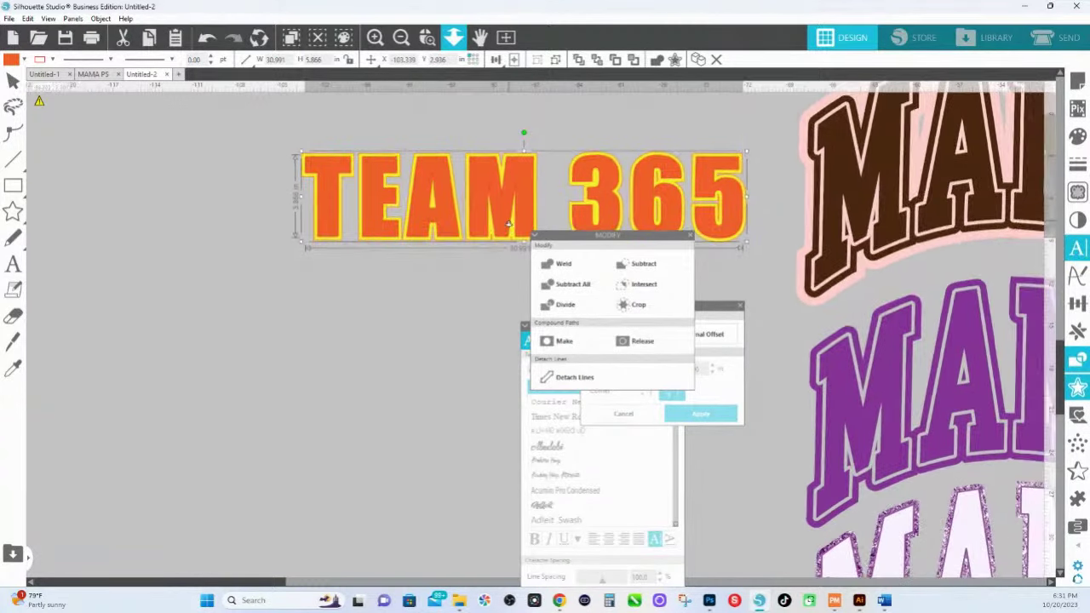
pyautogui.press('Escape')
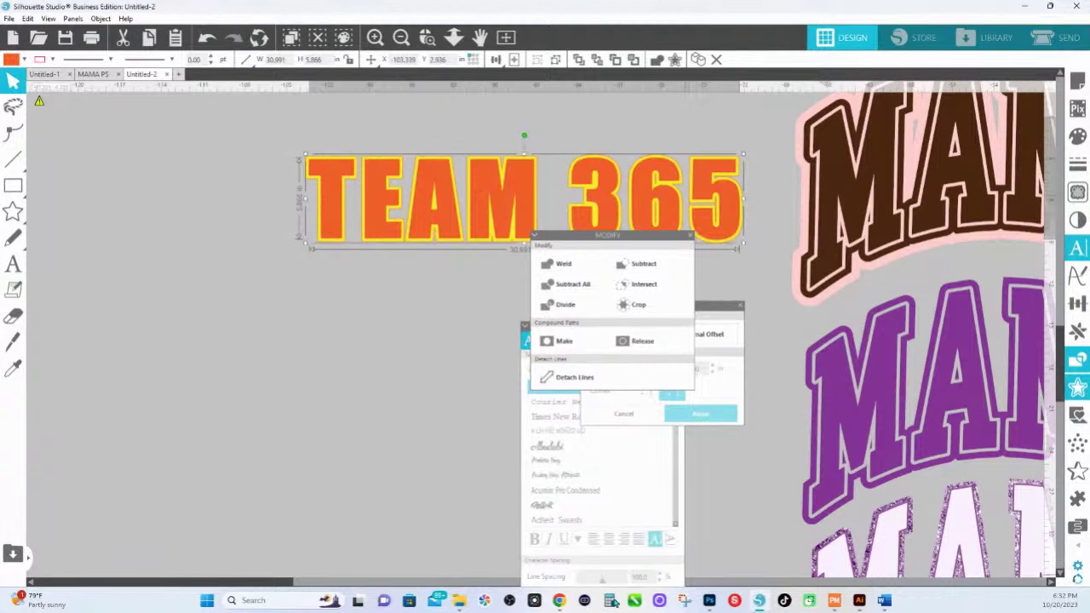
# Switch to Chrome, bring up the HS INK shop site and look through the 365 CA Design Challenges.
pyautogui.moveTo(558, 600)
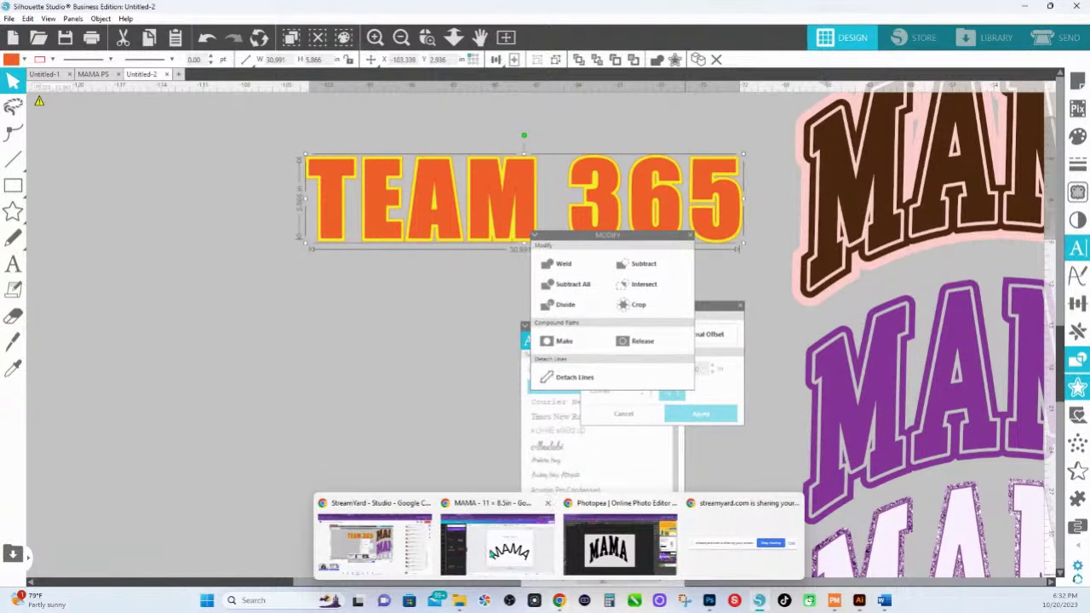
pyautogui.click(597, 545)
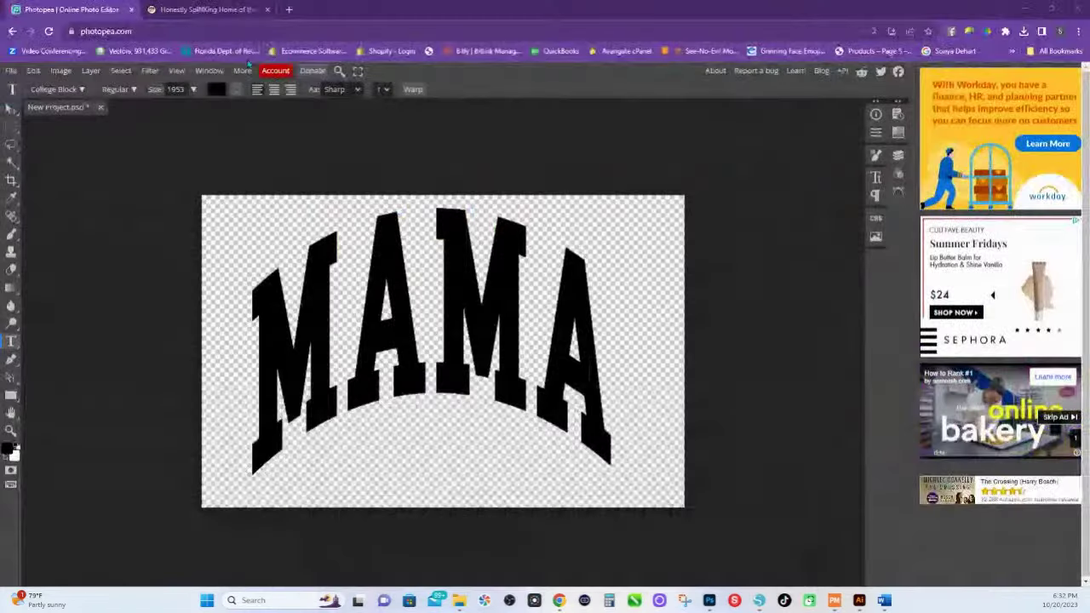
pyautogui.click(208, 9)
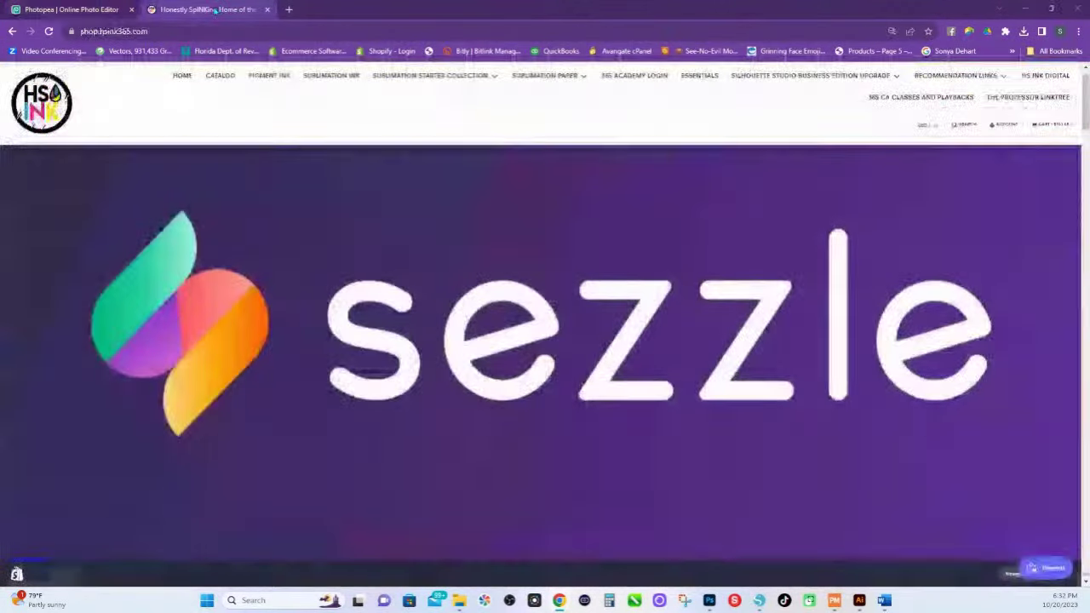
pyautogui.scroll(-3, 369, 264)
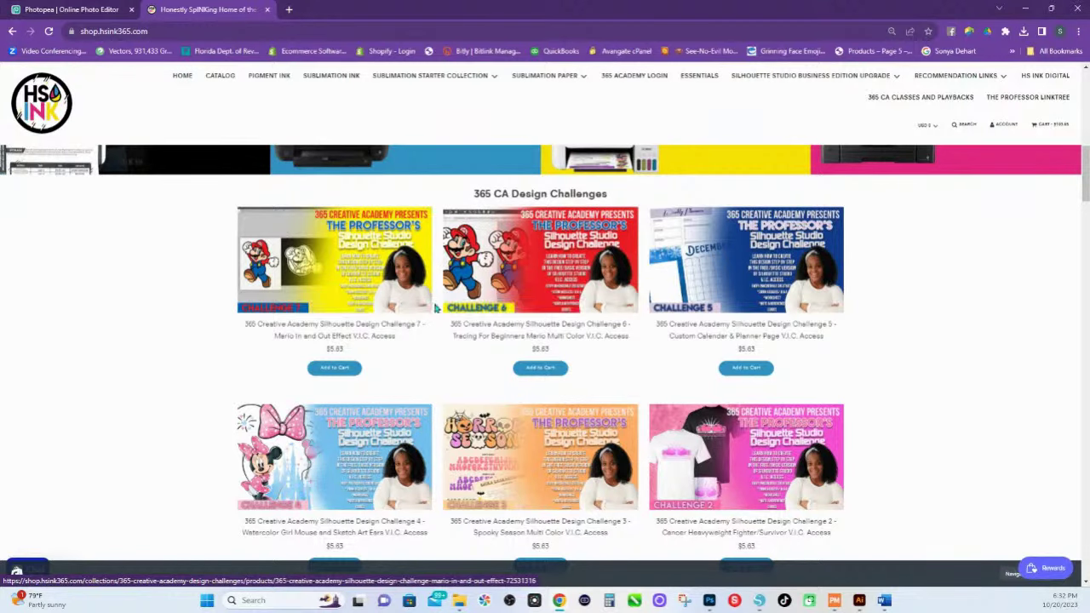
pyautogui.scroll(-1, 489, 312)
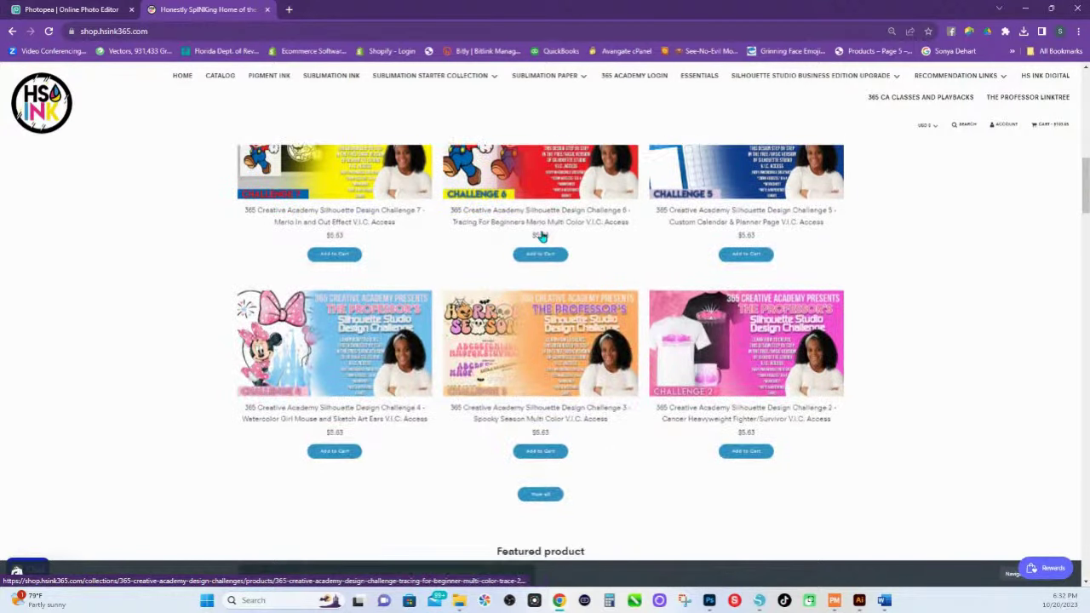
pyautogui.scroll(-1, 540, 254)
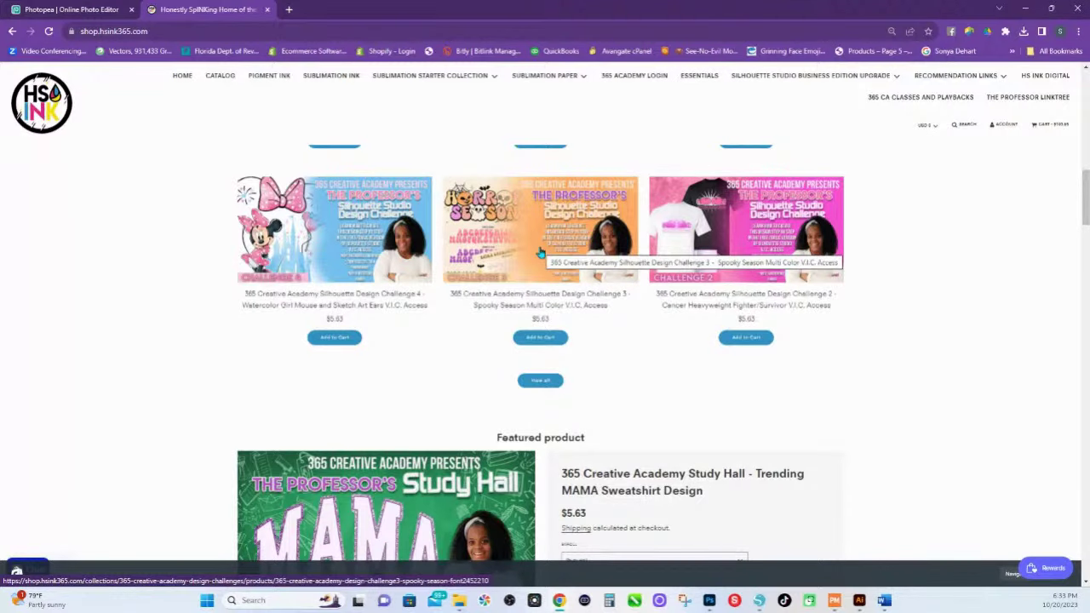
# Look over the featured products and view the Silhouette Studio for Beginners course slides for days 1–6 and days 7–13.
pyautogui.scroll(-3, 579, 290)
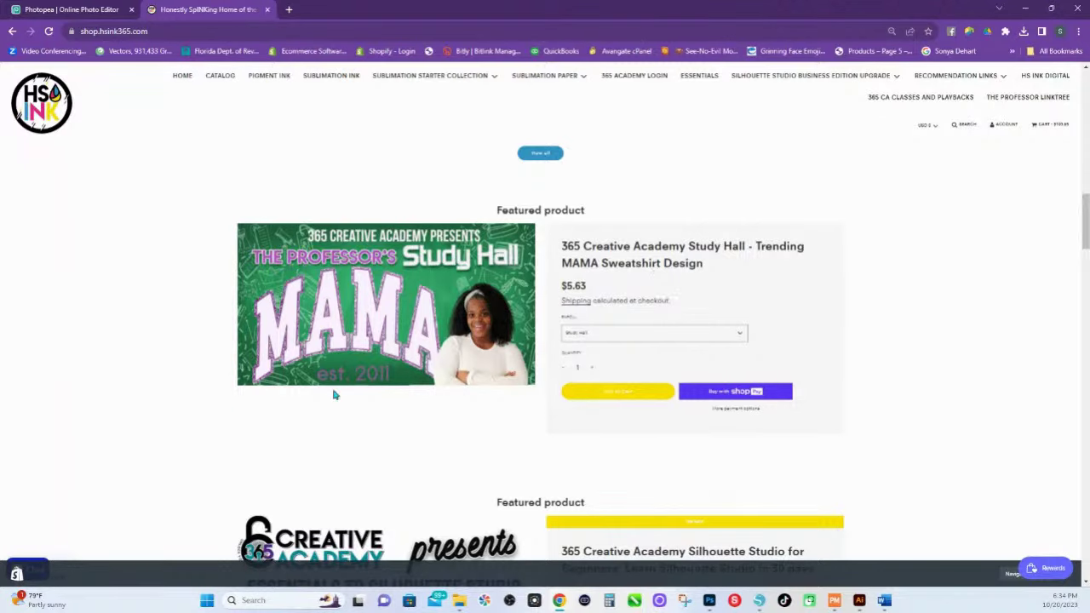
pyautogui.scroll(-3, 569, 318)
pyautogui.scroll(3, 538, 373)
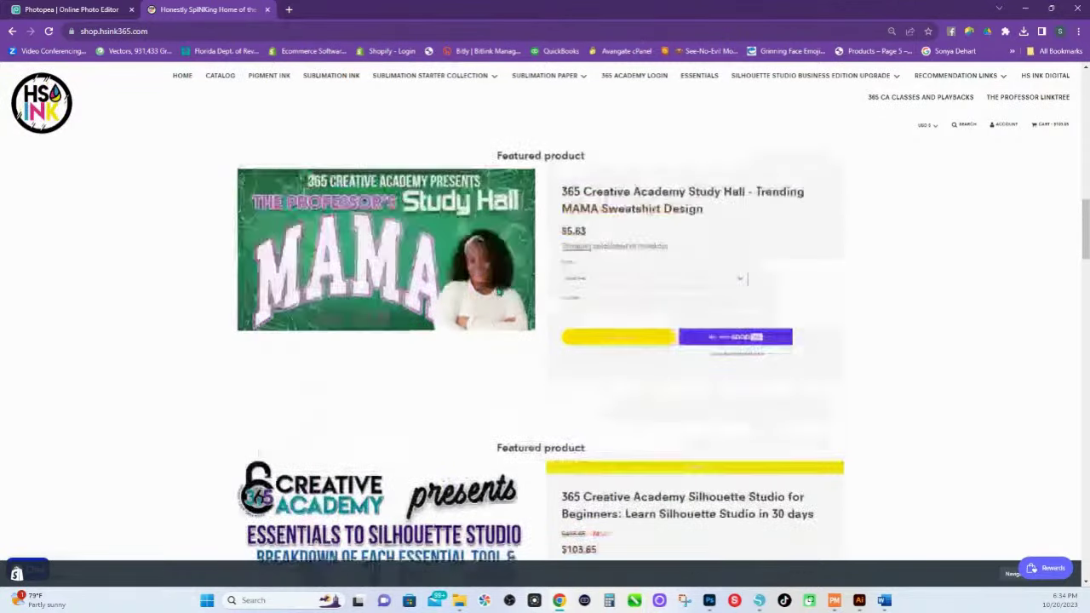
pyautogui.scroll(3, 538, 374)
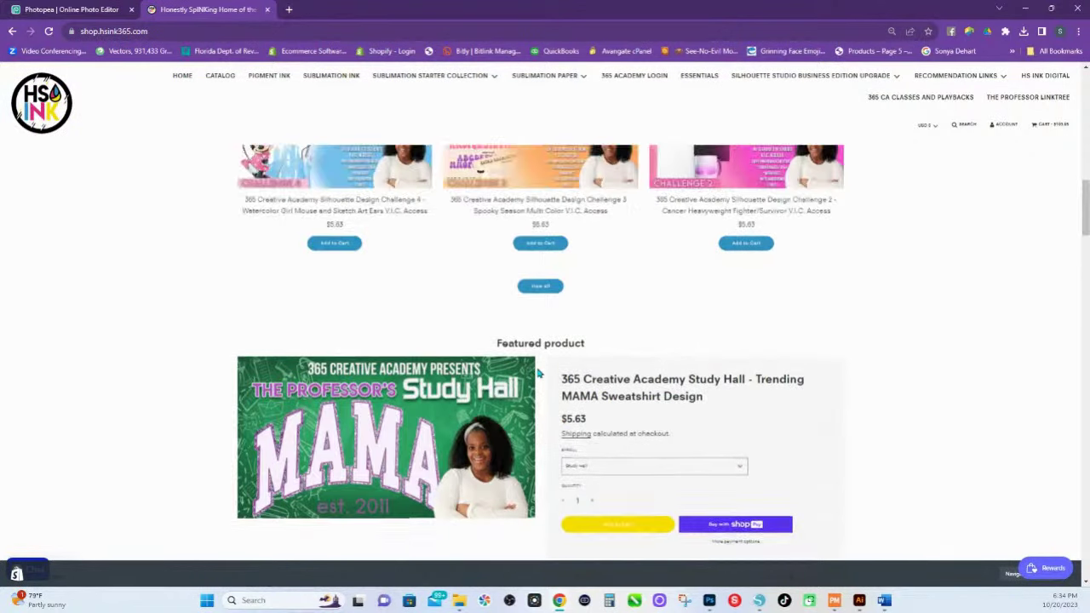
pyautogui.scroll(-6, 538, 383)
pyautogui.scroll(-1, 538, 385)
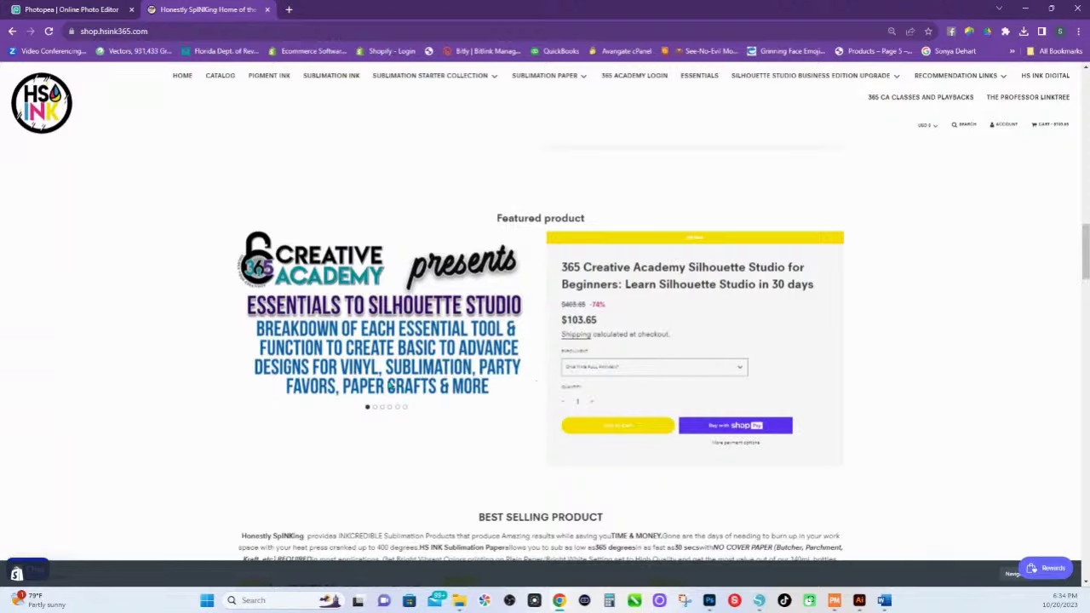
pyautogui.click(375, 410)
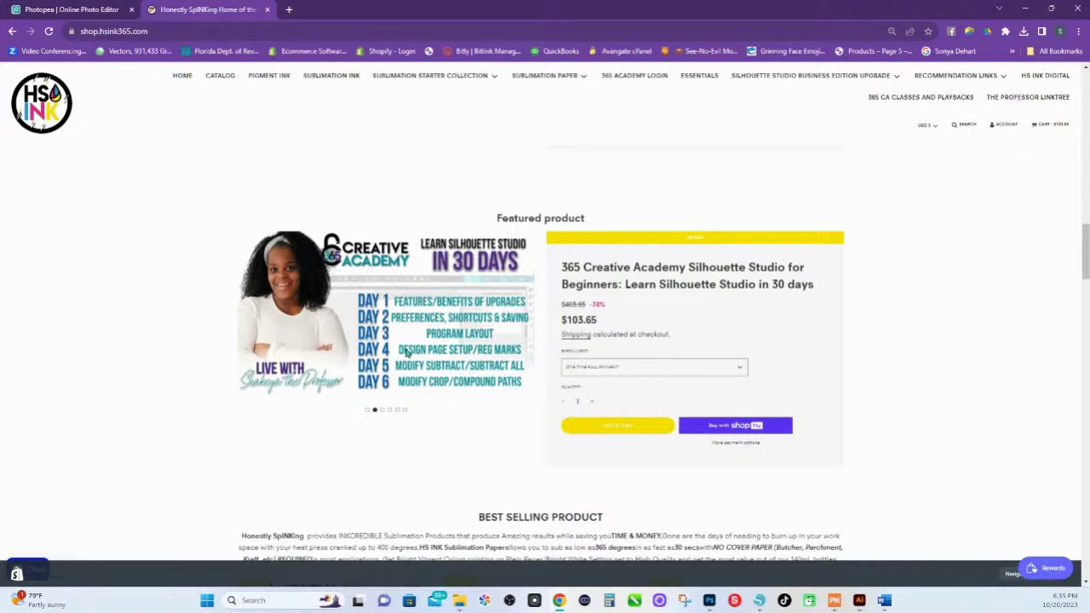
pyautogui.click(382, 413)
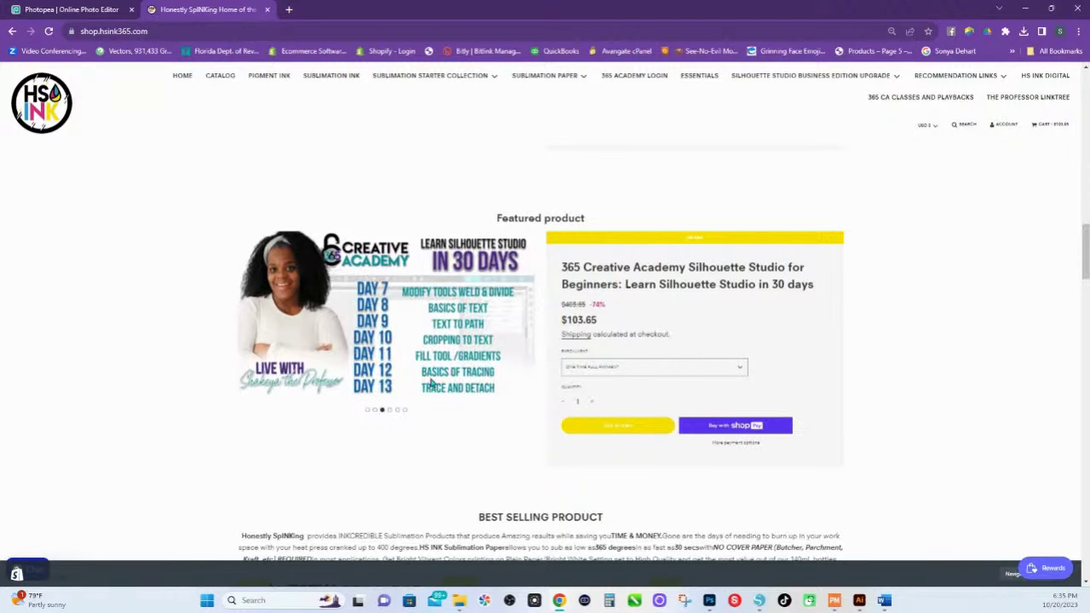
# View the Silhouette Studio for Beginners course slides for days 14–20, days 28–30 and days 21–27.
pyautogui.click(389, 412)
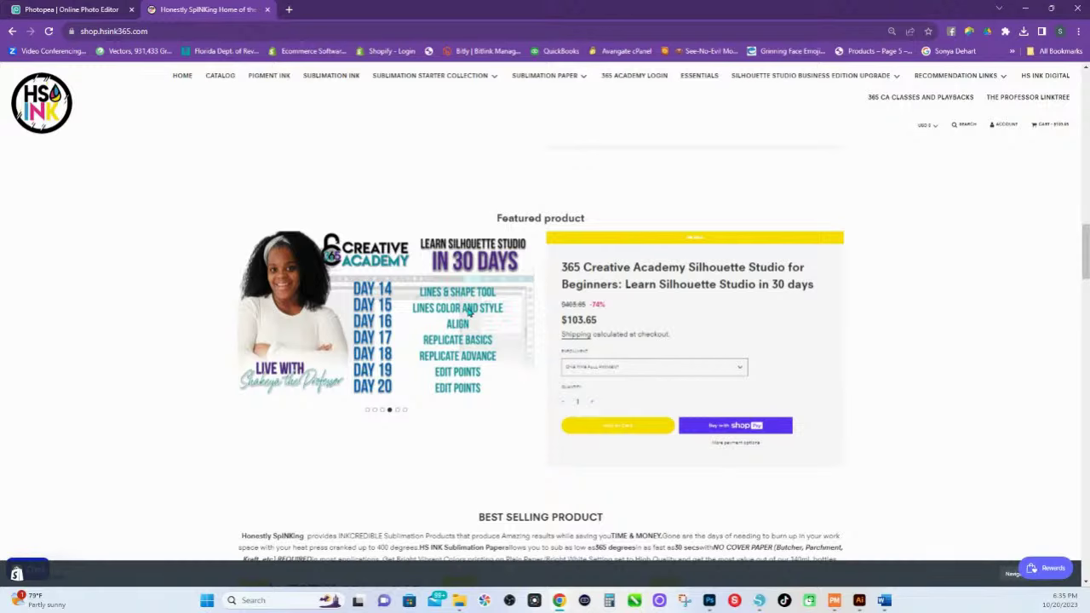
pyautogui.click(405, 411)
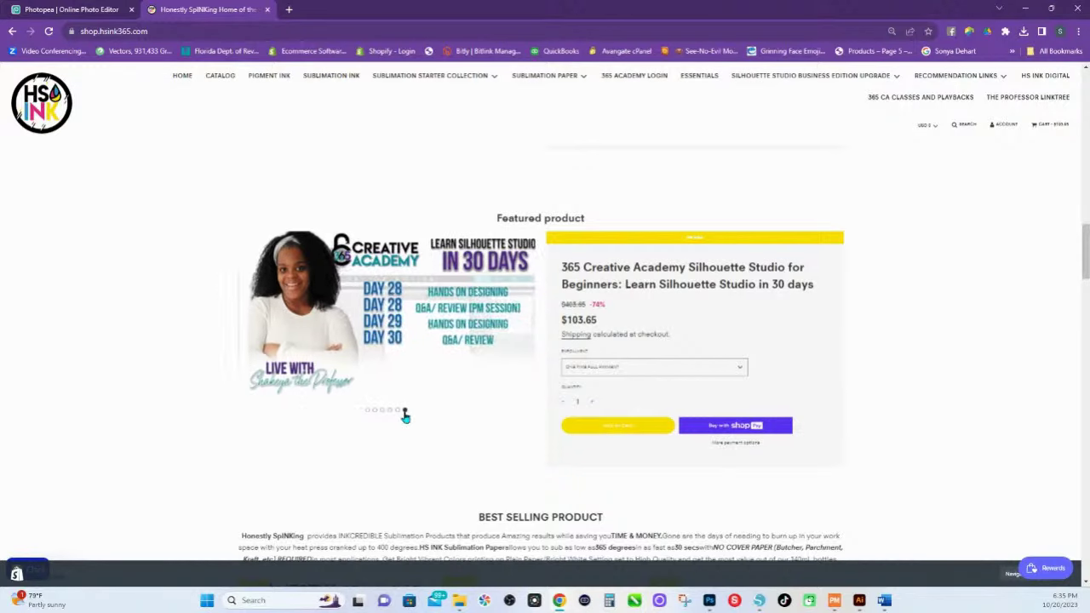
pyautogui.click(398, 411)
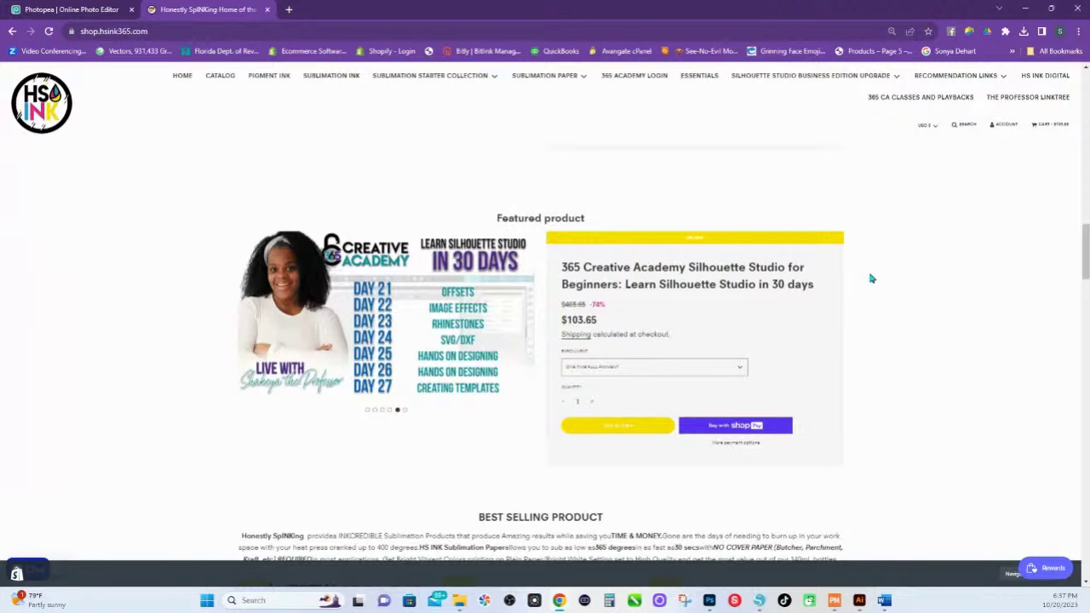
# Switch to Photoshop and create a new 17 x 11 inch landscape document at 300 ppi, RGB Color, with transparent background contents.
pyautogui.click(711, 602)
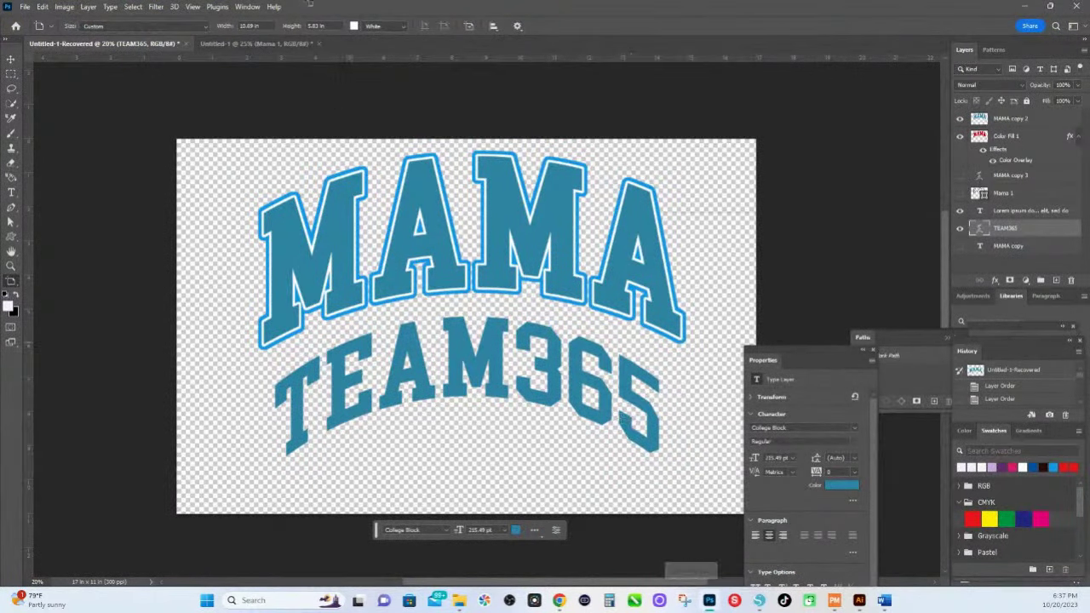
pyautogui.click(26, 6)
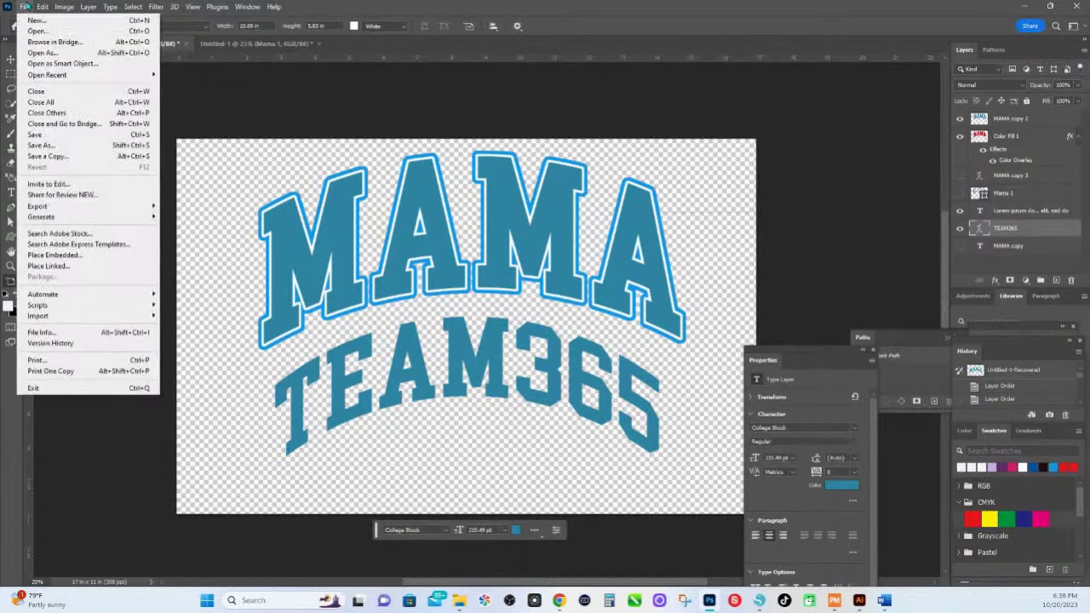
pyautogui.click(26, 6)
pyautogui.click(25, 6)
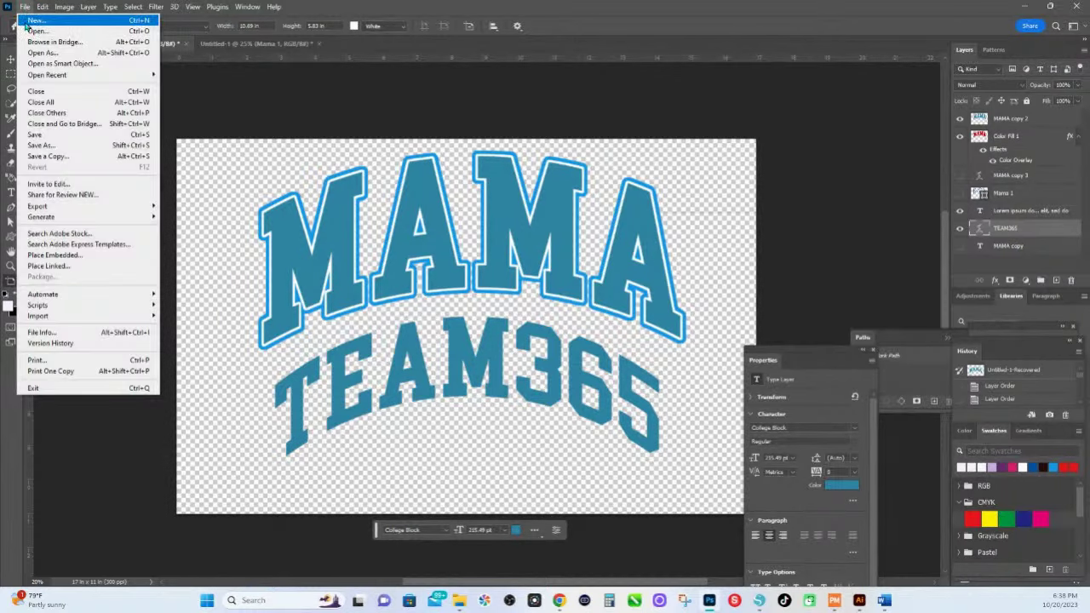
pyautogui.click(36, 20)
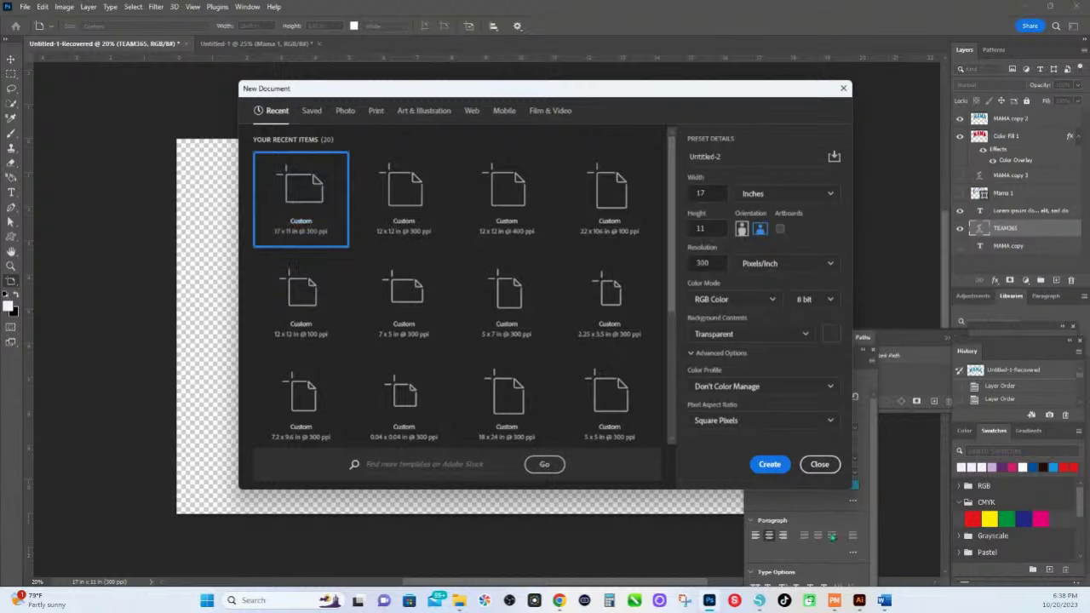
pyautogui.click(770, 465)
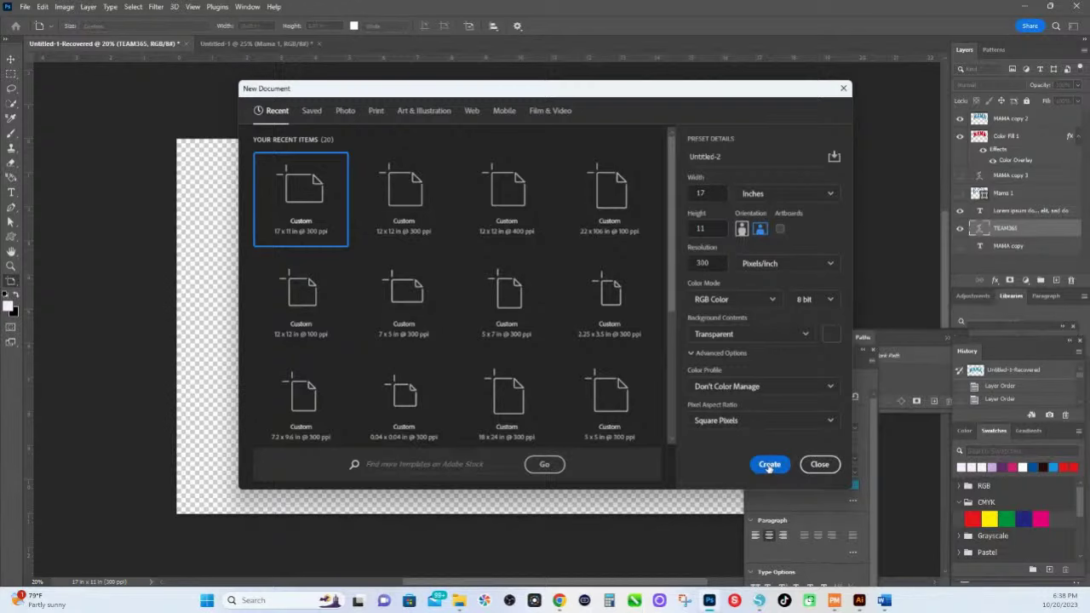
pyautogui.click(769, 465)
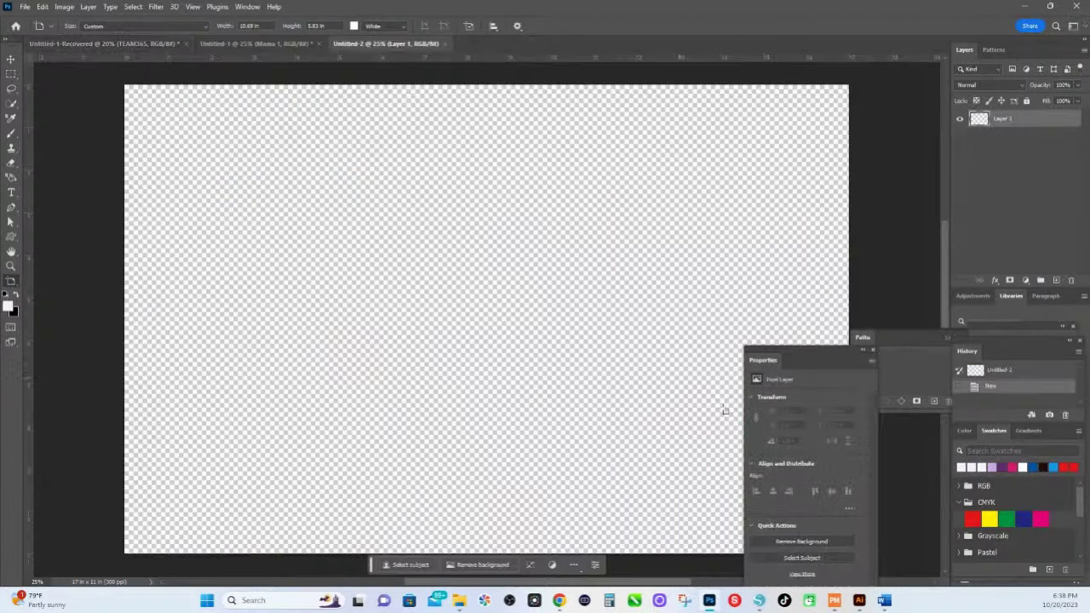
# Move the Properties panel aside and add a paragraph text layer reading MAMA in teal College Block at 48 pt.
pyautogui.moveTo(815, 353); pyautogui.dragTo(908, 360)
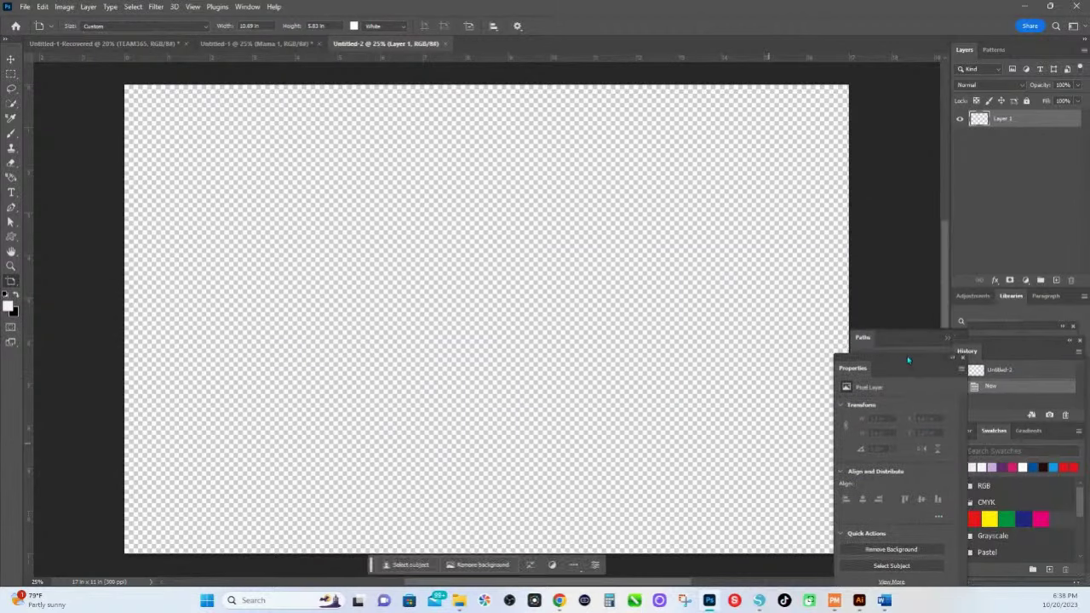
pyautogui.click(12, 193)
pyautogui.moveTo(297, 244); pyautogui.dragTo(468, 327)
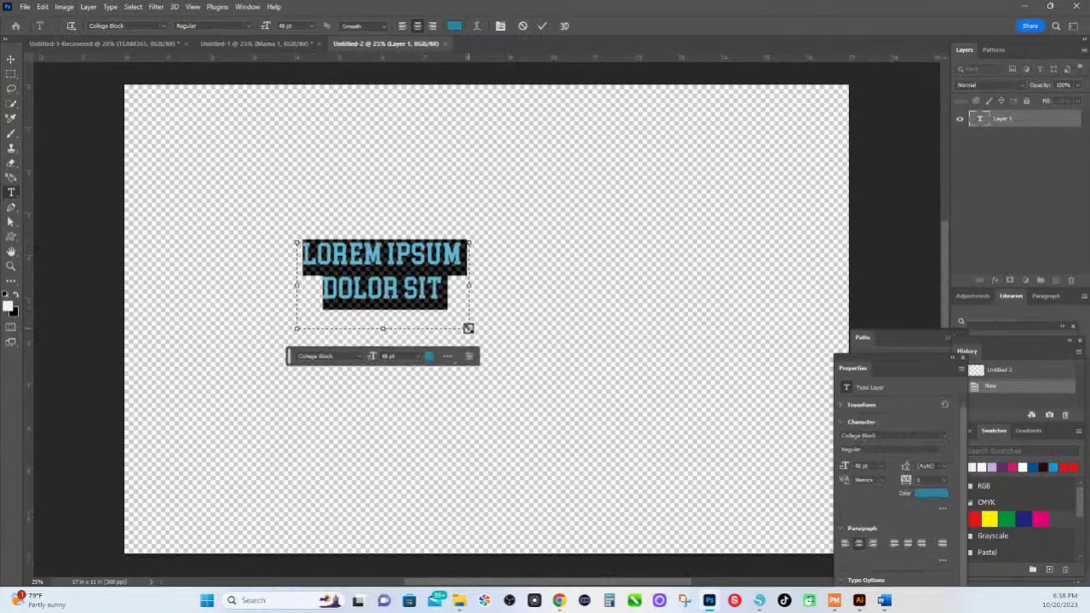
pyautogui.click(401, 254)
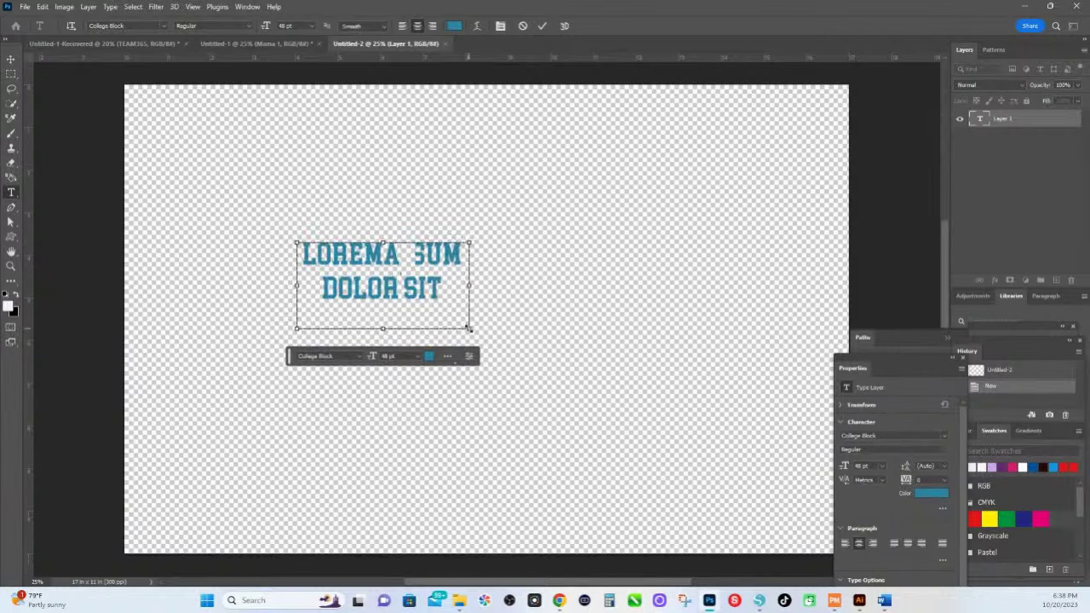
pyautogui.moveTo(401, 254); pyautogui.dragTo(365, 254)
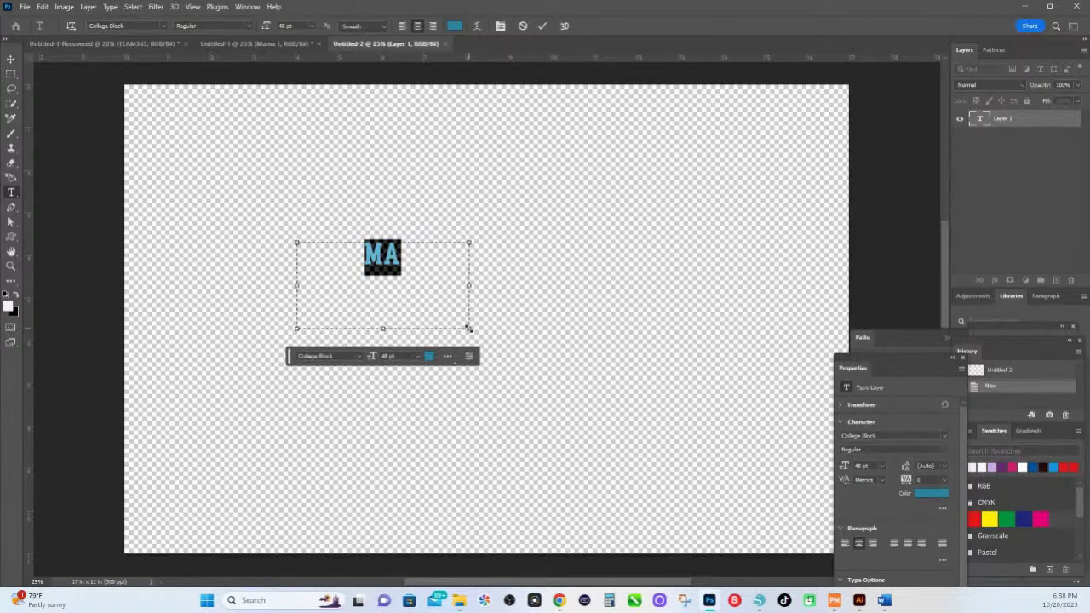
pyautogui.write('MAMA')
pyautogui.click(540, 282)
pyautogui.press('v')
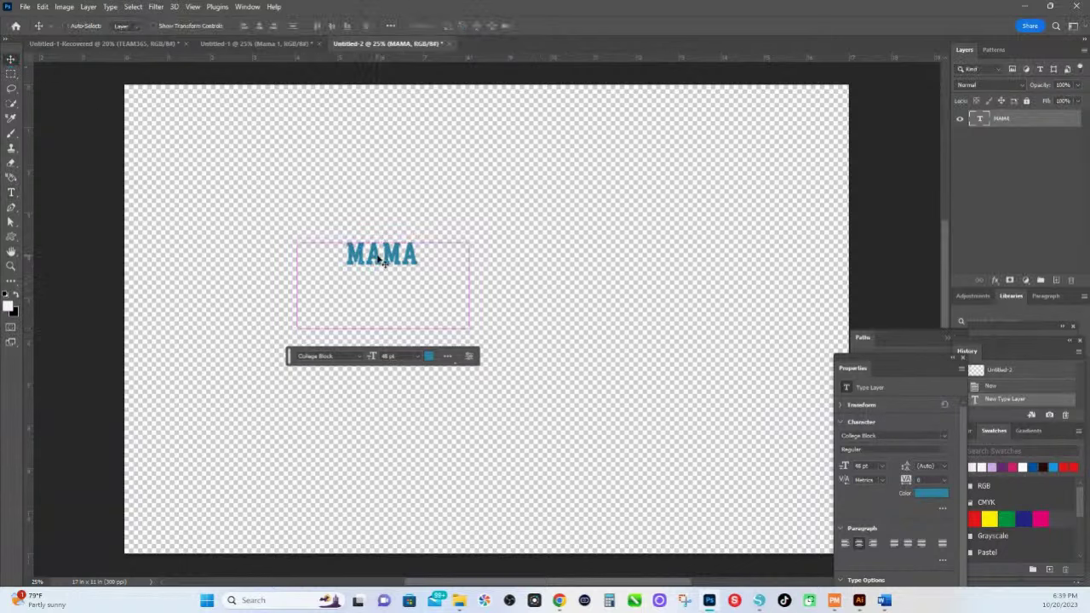
# Shorten the MAMA paragraph text box to the height of its single line and commit the text edit.
pyautogui.hotkey('ctrl', 't')
pyautogui.doubleClick(415, 259)
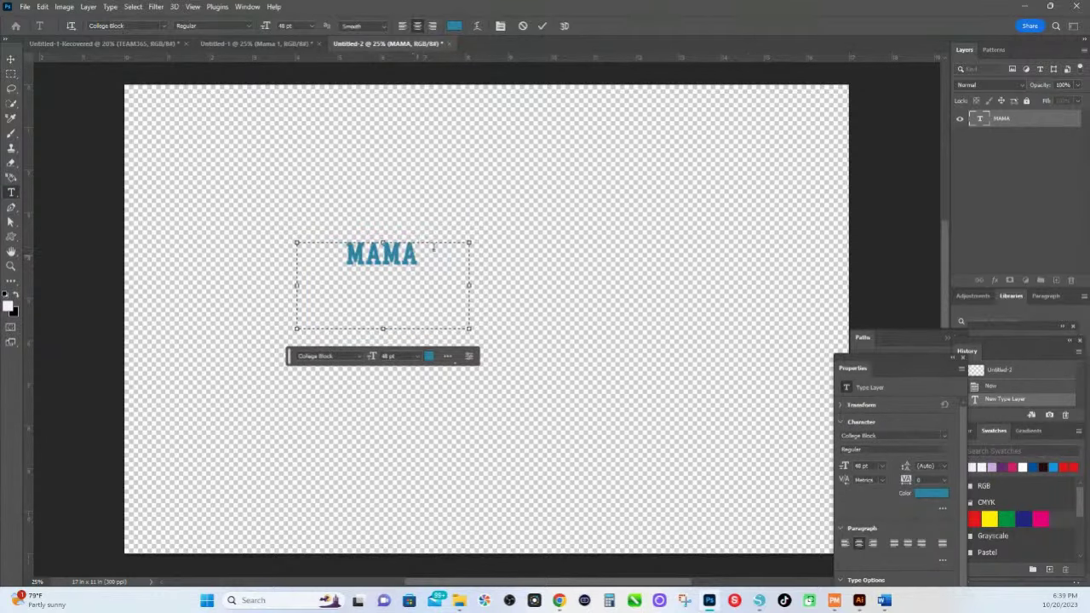
pyautogui.moveTo(383, 317); pyautogui.dragTo(385, 269)
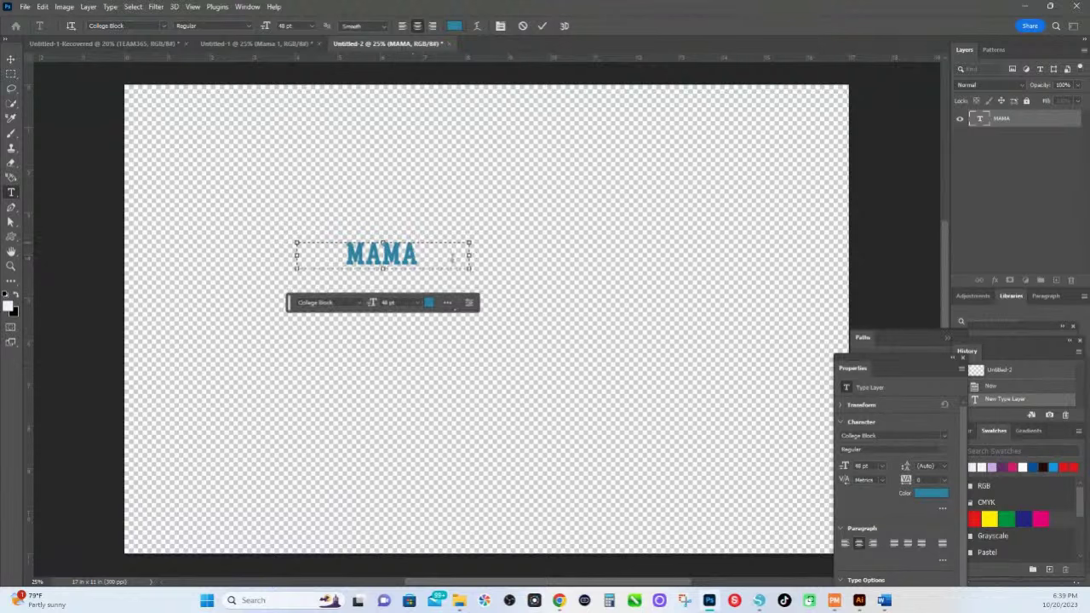
pyautogui.keyDown('alt'); pyautogui.click(467, 267); pyautogui.keyUp('alt')
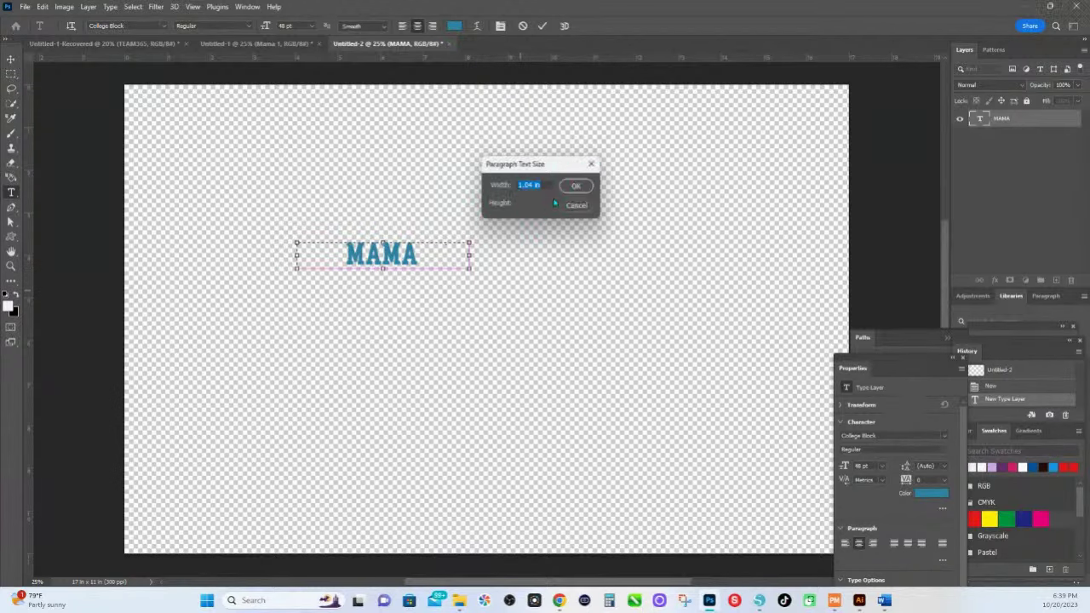
pyautogui.click(575, 188)
pyautogui.click(591, 187)
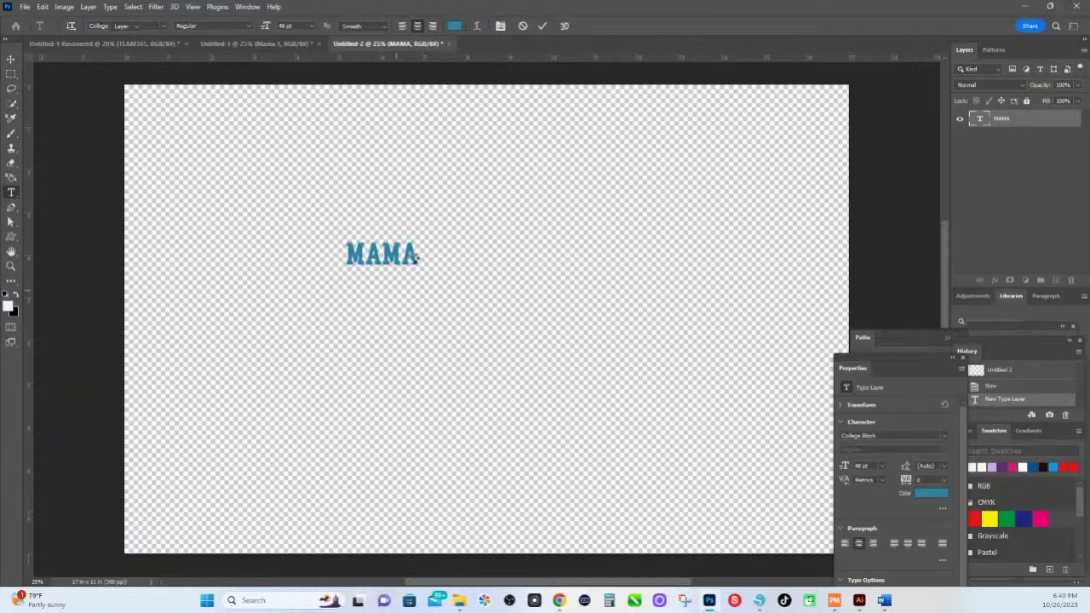
pyautogui.hotkey('ctrl', 'Return')
# Scale the MAMA text proportionally to about 455% and place it in the upper middle of the canvas.
pyautogui.press('v')
pyautogui.click(418, 265)
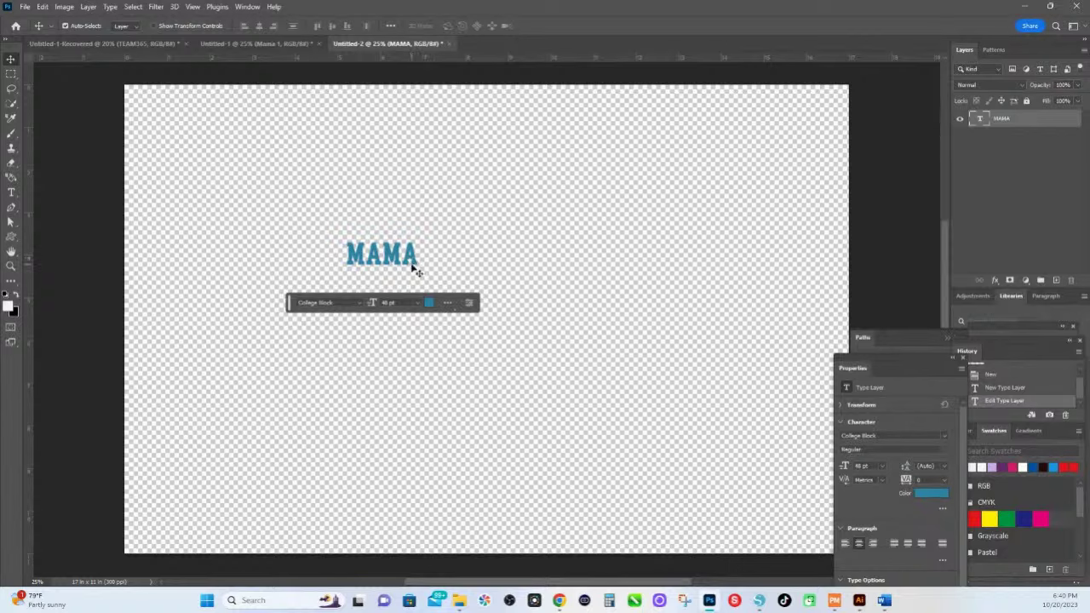
pyautogui.hotkey('ctrl', 't')
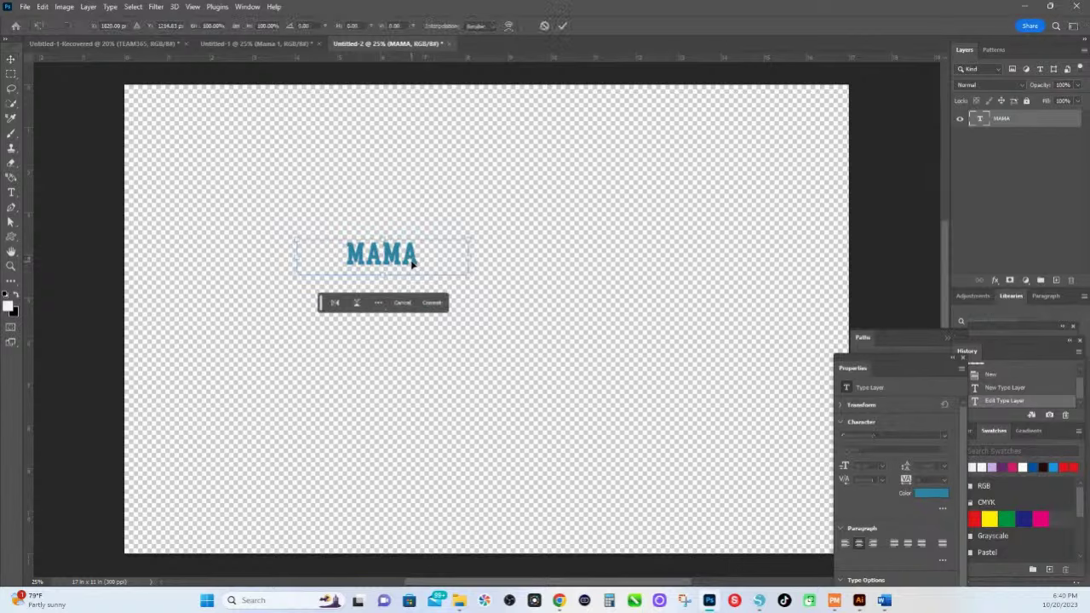
pyautogui.moveTo(471, 276); pyautogui.dragTo(659, 363)
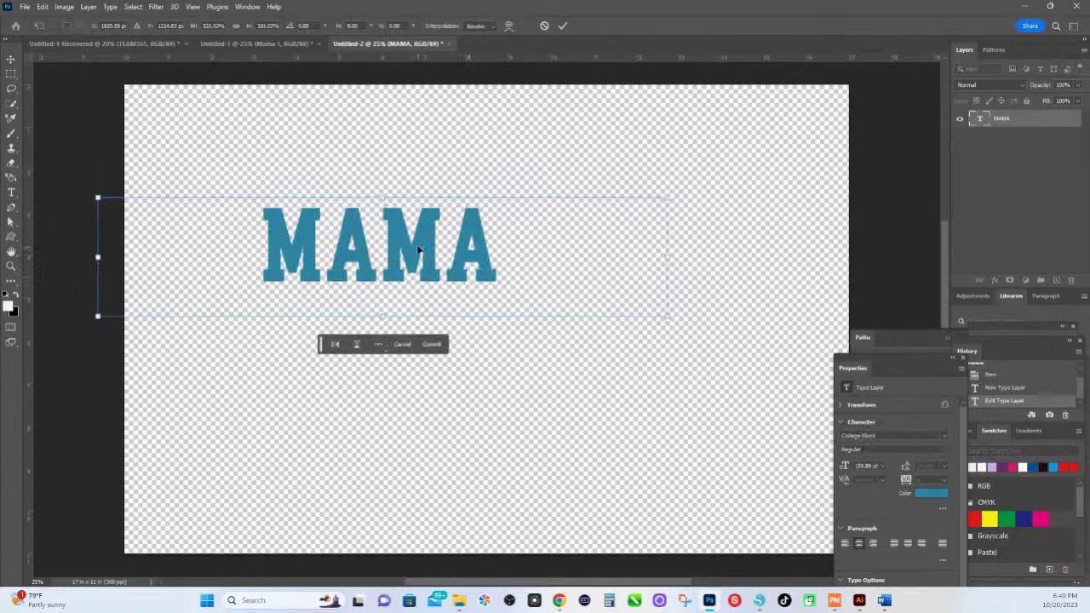
pyautogui.moveTo(422, 251); pyautogui.dragTo(475, 259)
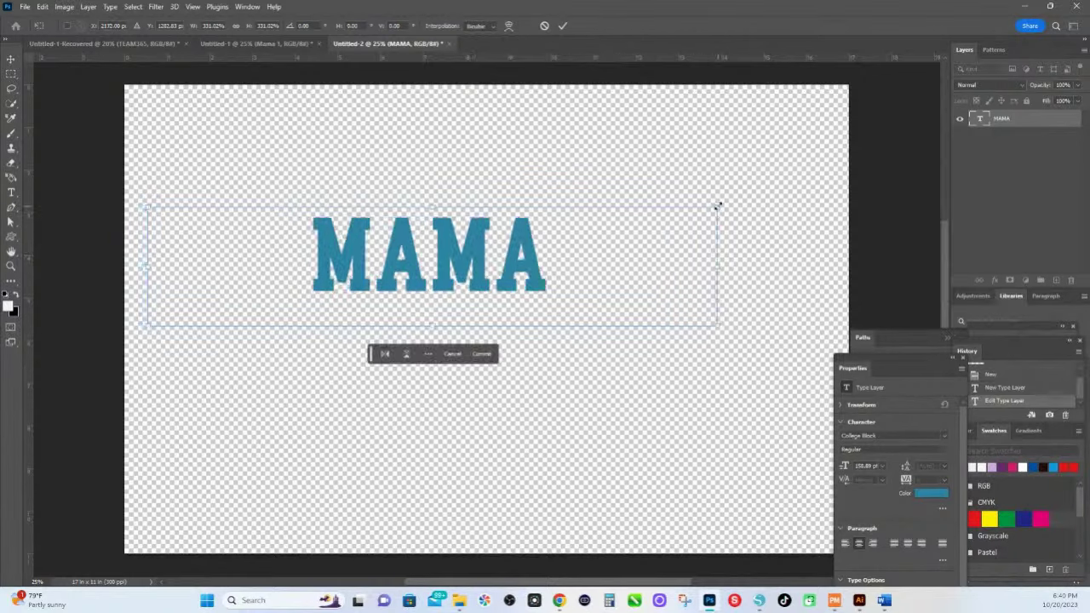
pyautogui.moveTo(718, 205); pyautogui.dragTo(819, 159)
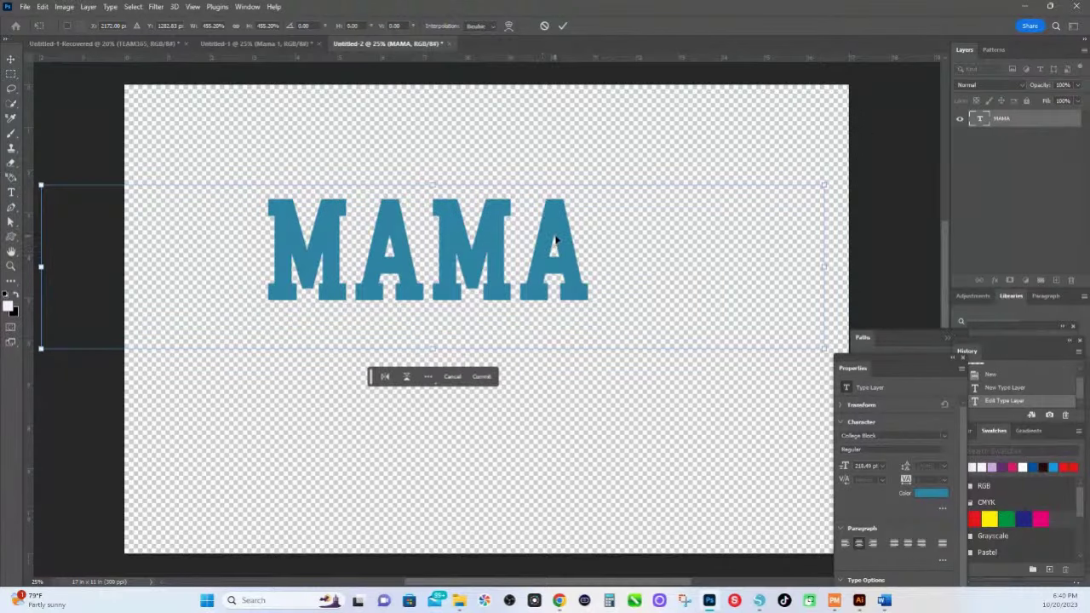
pyautogui.moveTo(559, 228); pyautogui.dragTo(560, 228)
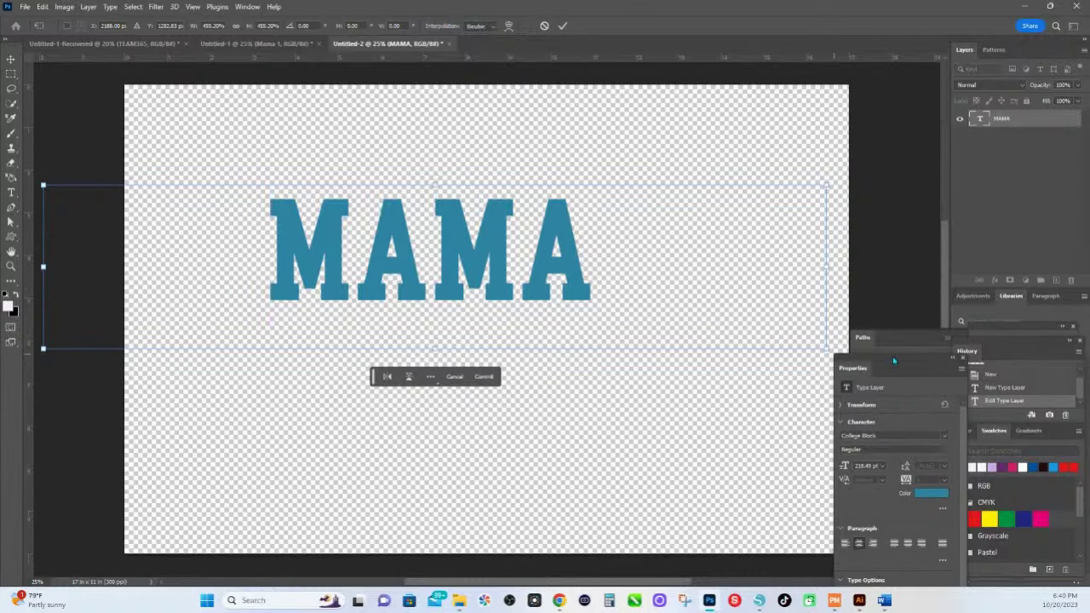
pyautogui.press('Return')
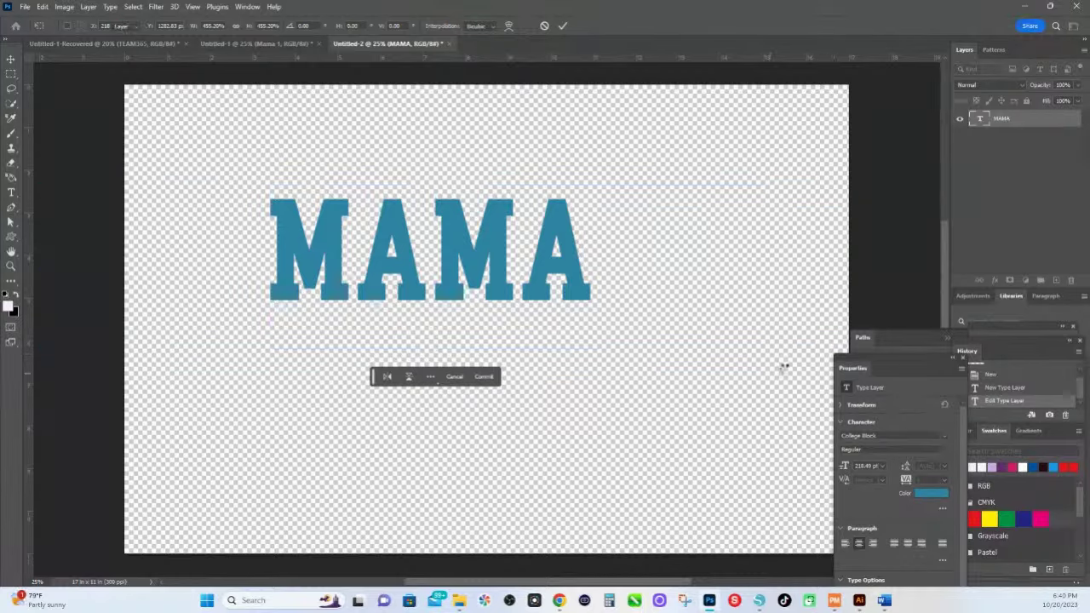
# Bring the full Properties panel into view and change the MAMA text's font to Jersey M54.
pyautogui.moveTo(888, 361); pyautogui.dragTo(732, 135)
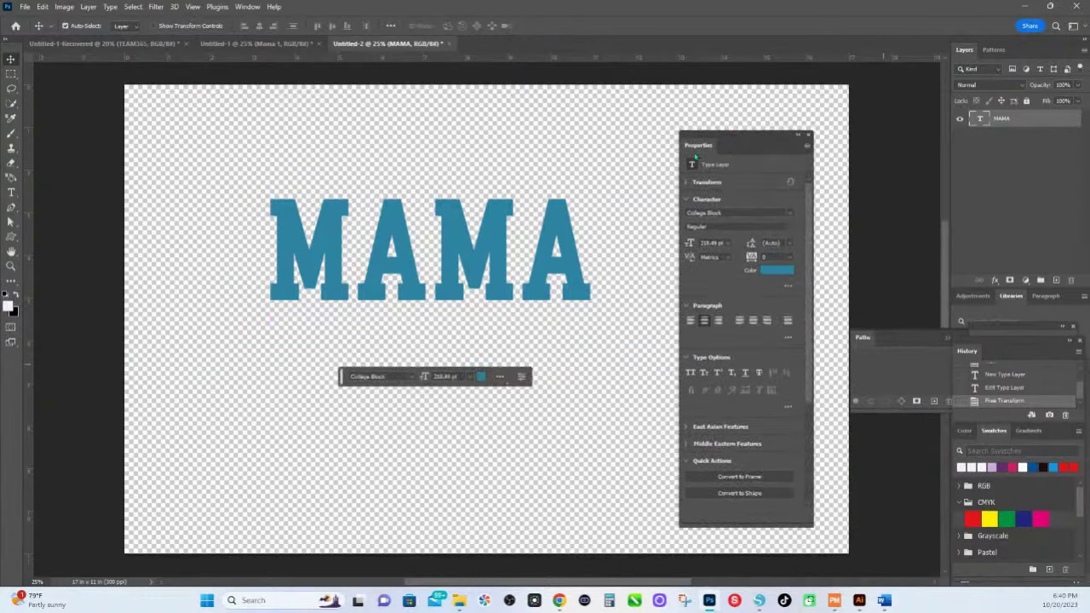
pyautogui.click(791, 214)
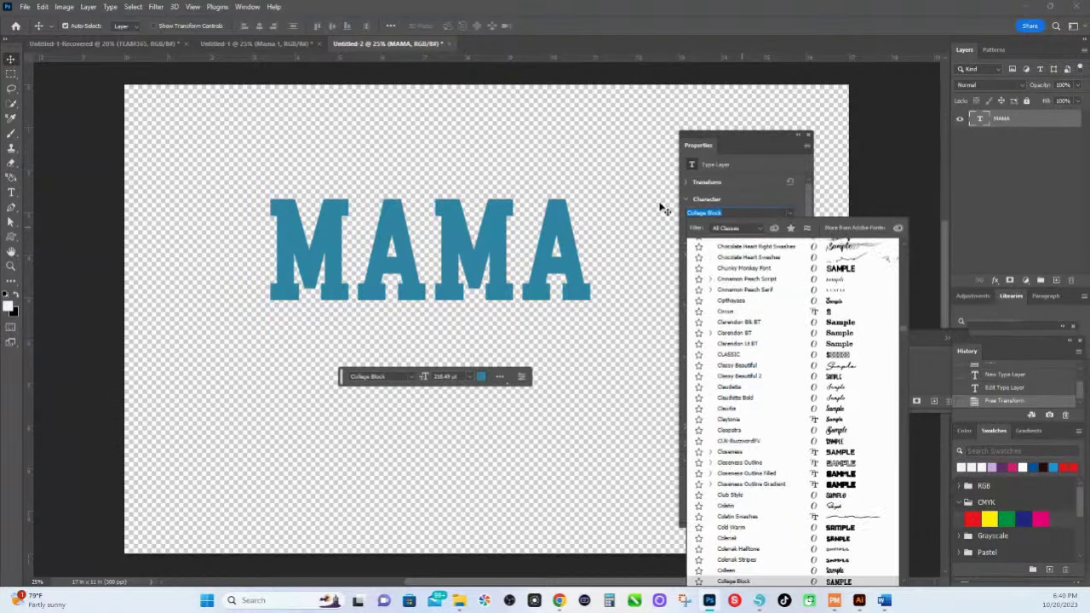
pyautogui.write('jer')
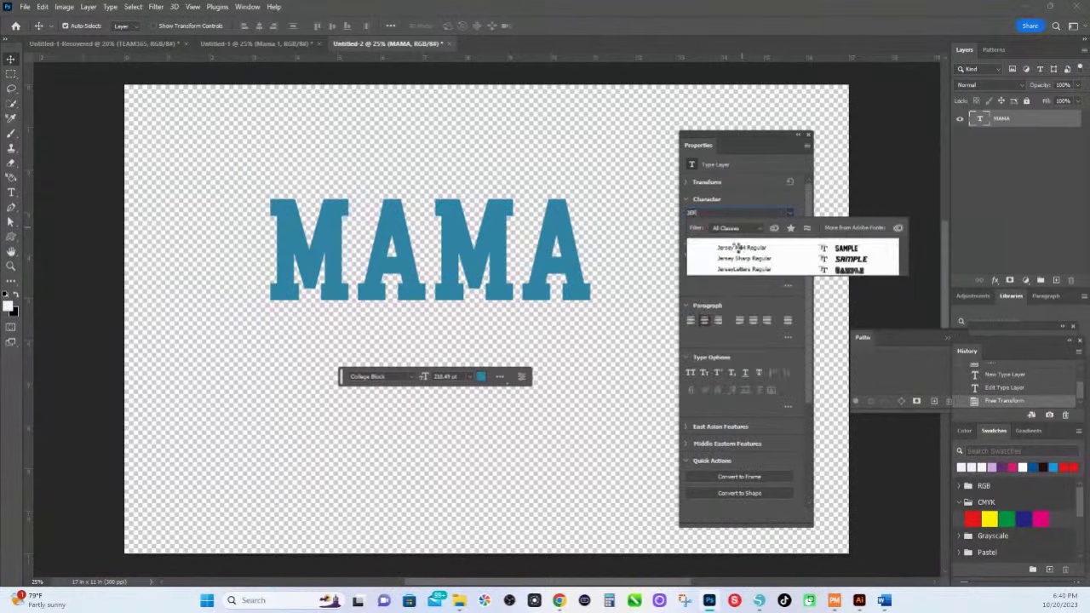
pyautogui.click(738, 247)
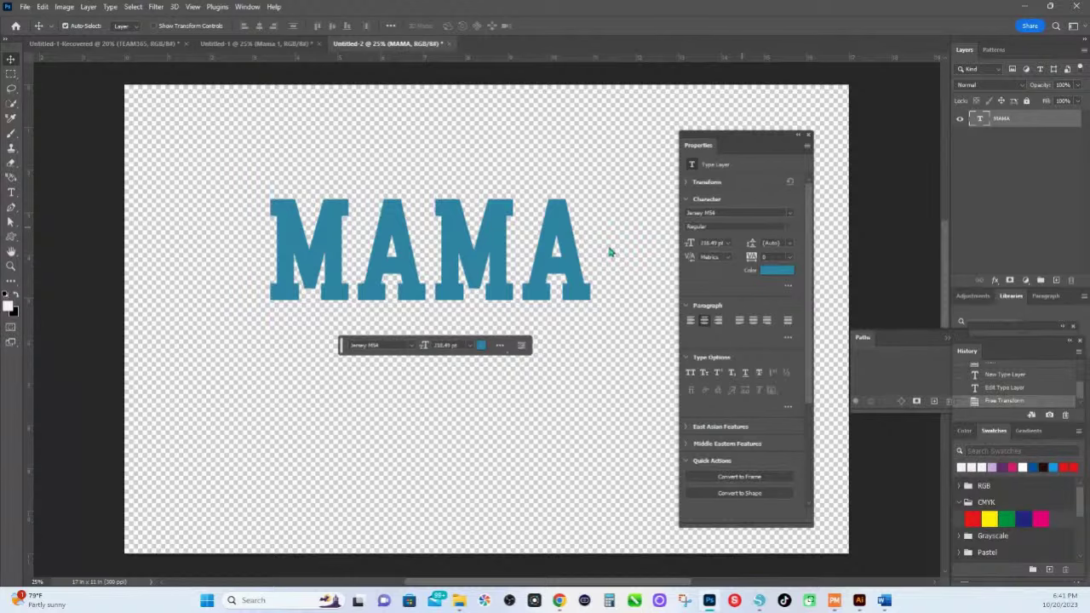
pyautogui.press('Down')
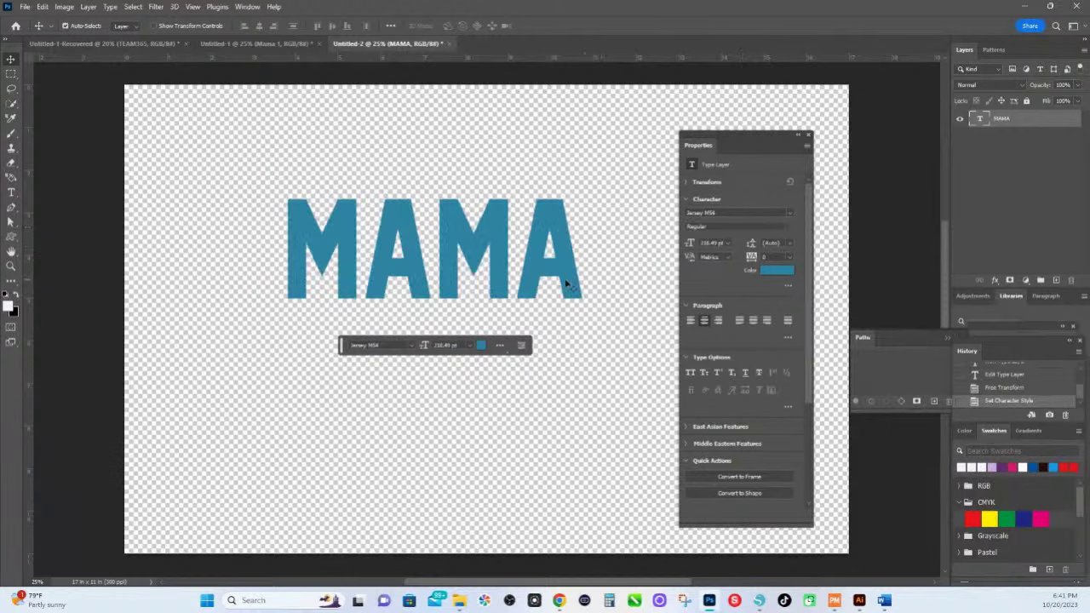
pyautogui.click(689, 213)
pyautogui.click(671, 217)
pyautogui.click(674, 219)
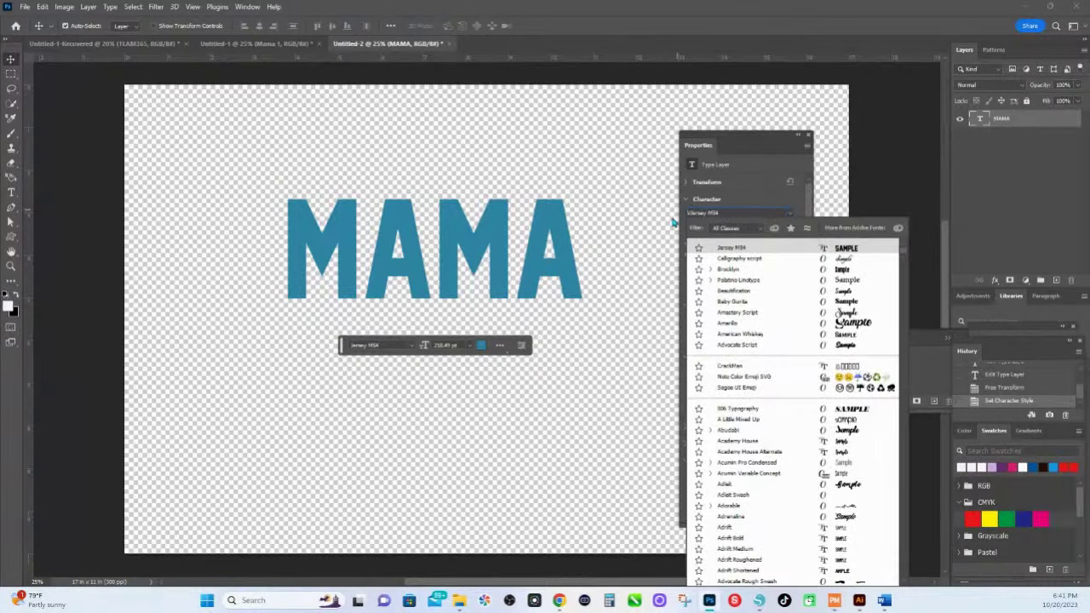
pyautogui.write('VARSITY')
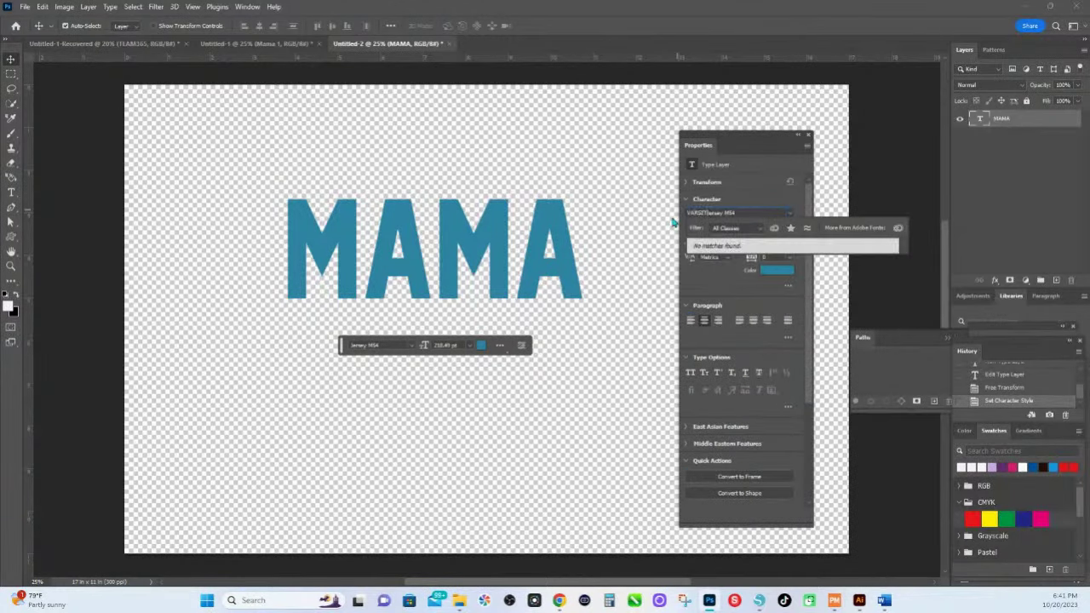
pyautogui.click(742, 210)
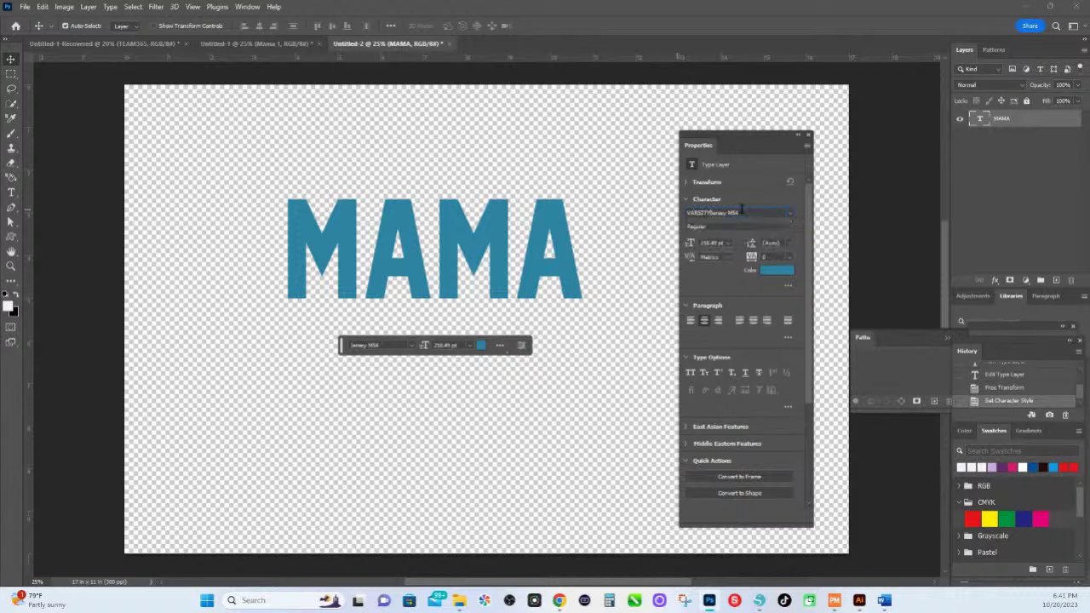
pyautogui.click(741, 210)
# Search the fonts for VARSITY and change the MAMA text's font to Varsity Team Bold.
pyautogui.click(718, 215)
pyautogui.press('BackSpace')
pyautogui.click(717, 213)
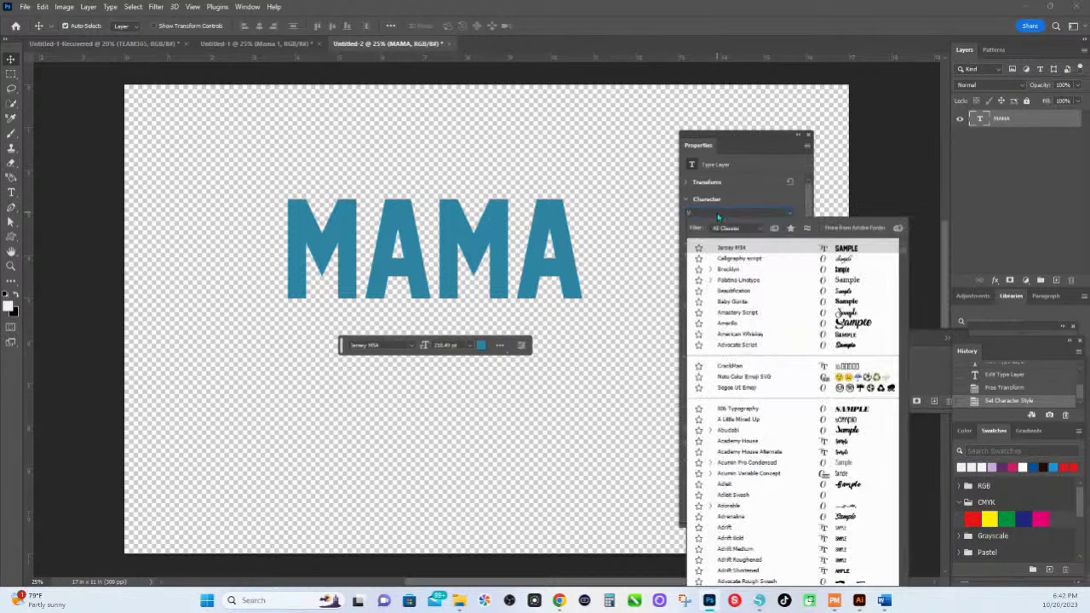
pyautogui.write('V')
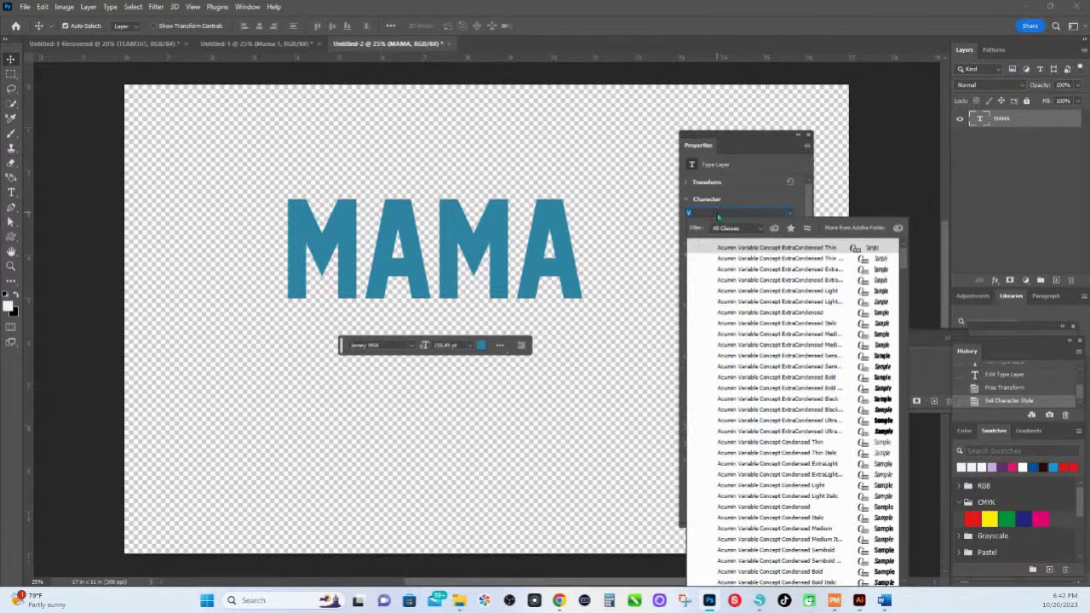
pyautogui.write('aRSITY')
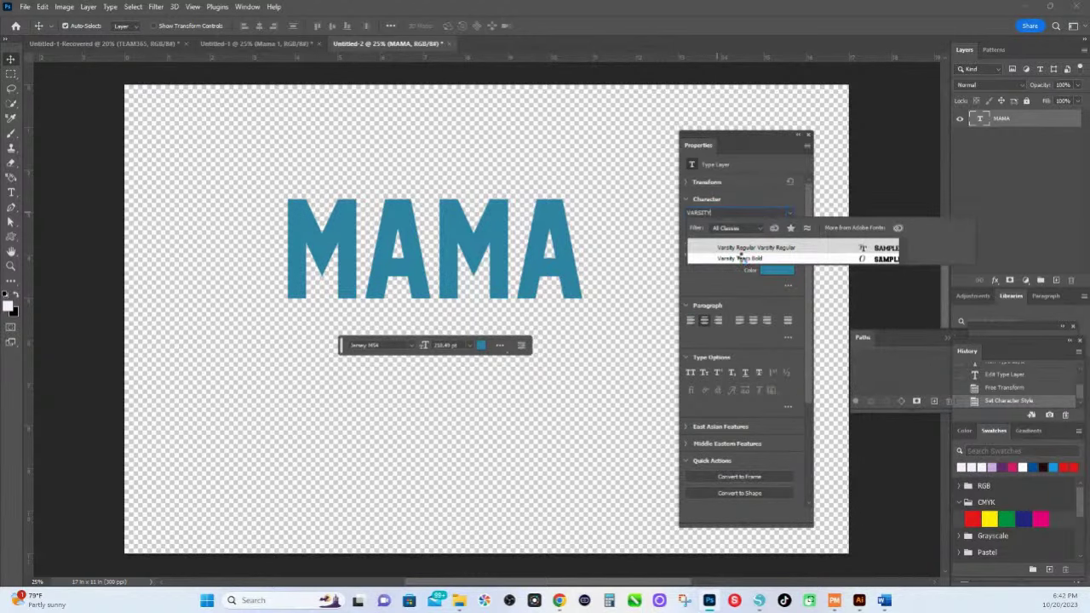
pyautogui.press('Down')
pyautogui.click(741, 258)
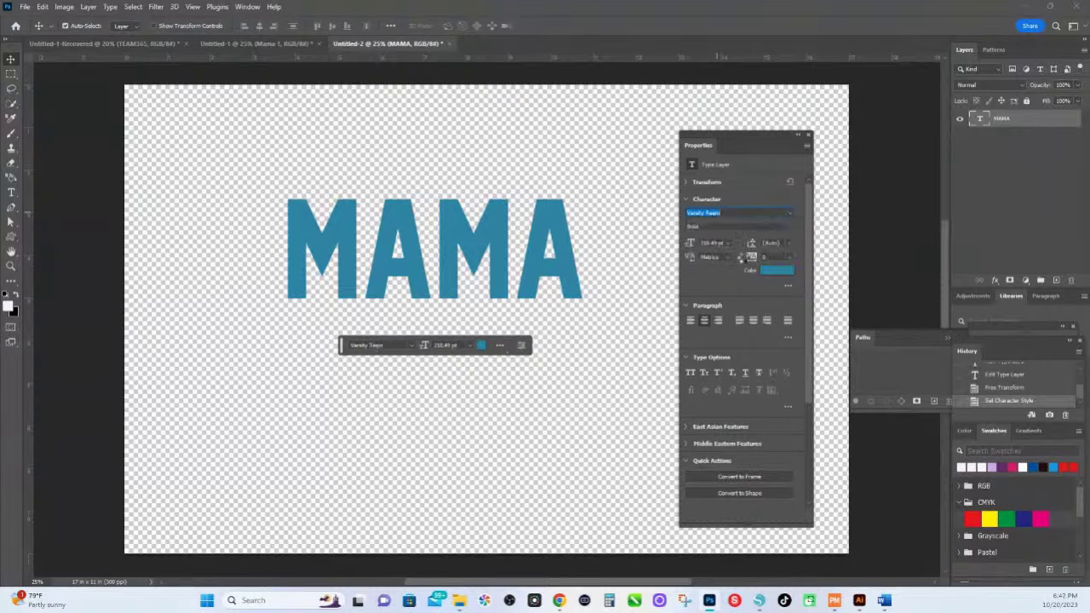
pyautogui.click(745, 265)
pyautogui.press('Down')
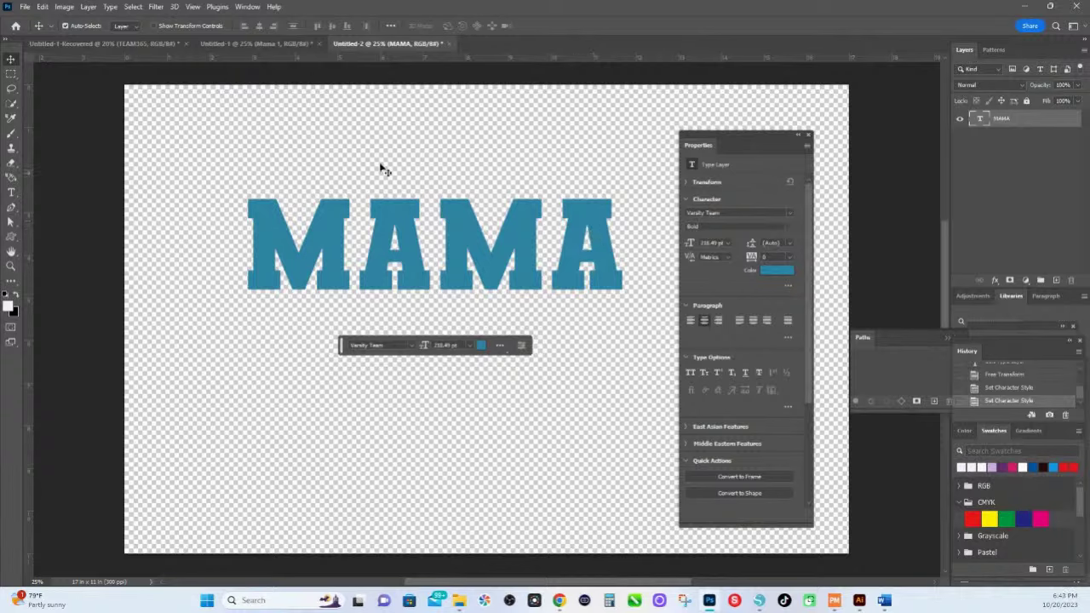
# Warp the MAMA text with the Arch style and move it down so the whole word sits on the canvas.
pyautogui.click(156, 6)
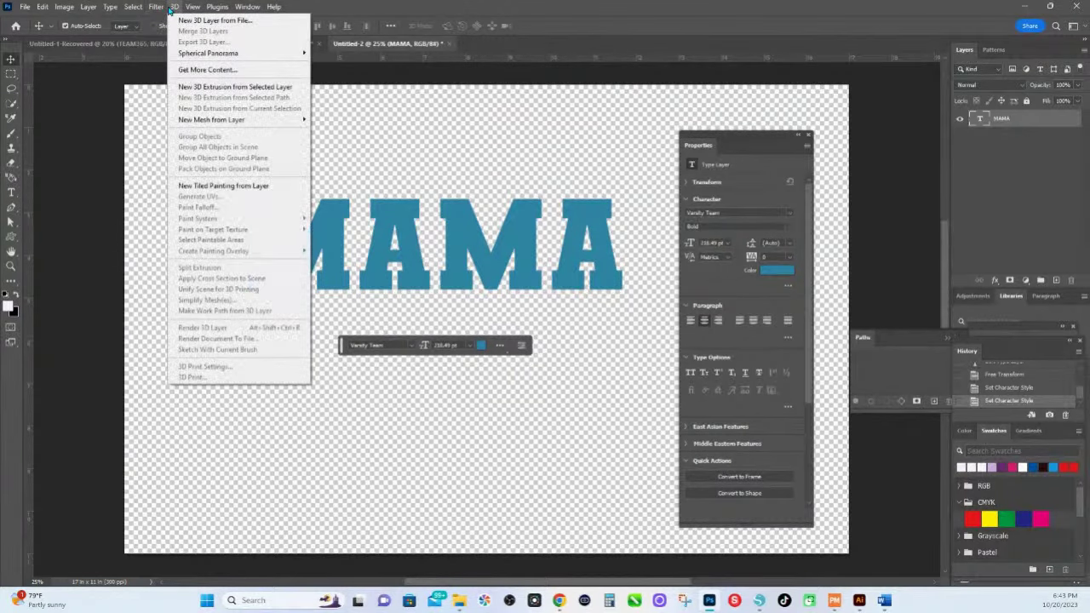
pyautogui.click(11, 194)
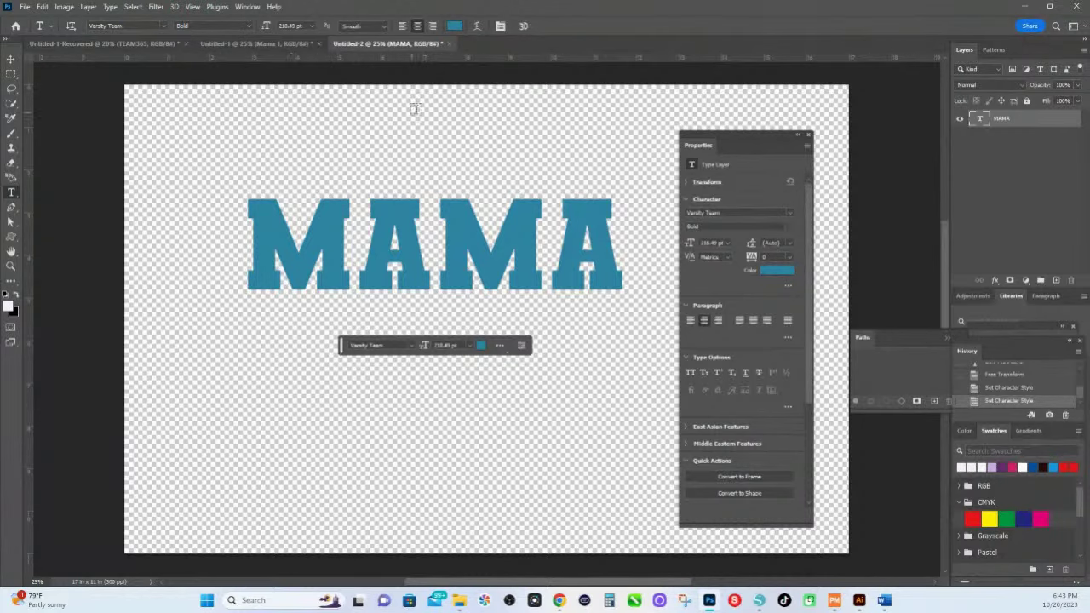
pyautogui.click(478, 25)
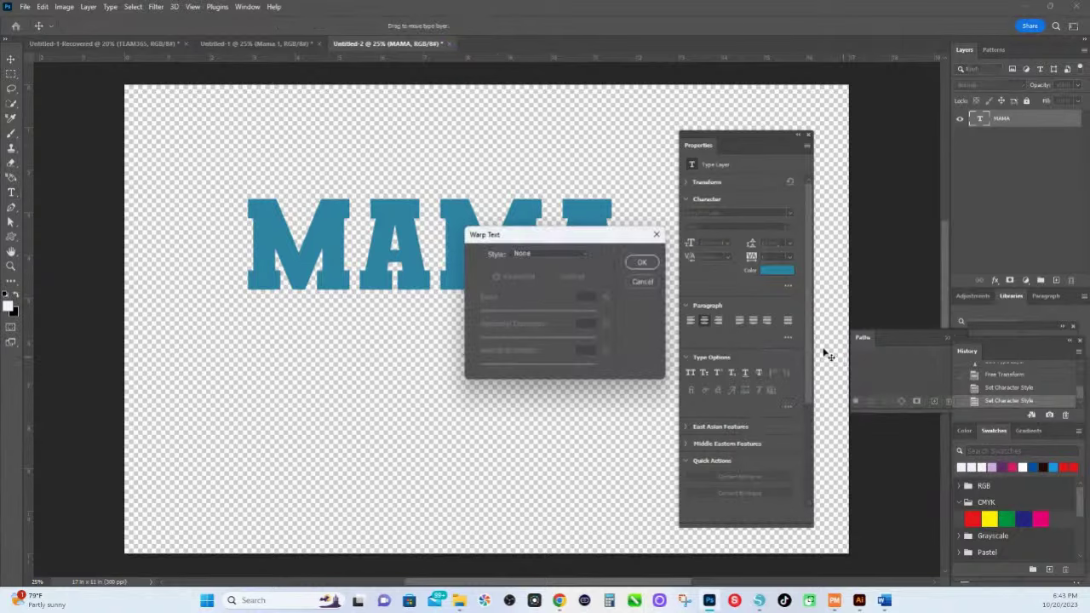
pyautogui.click(586, 257)
pyautogui.click(551, 337)
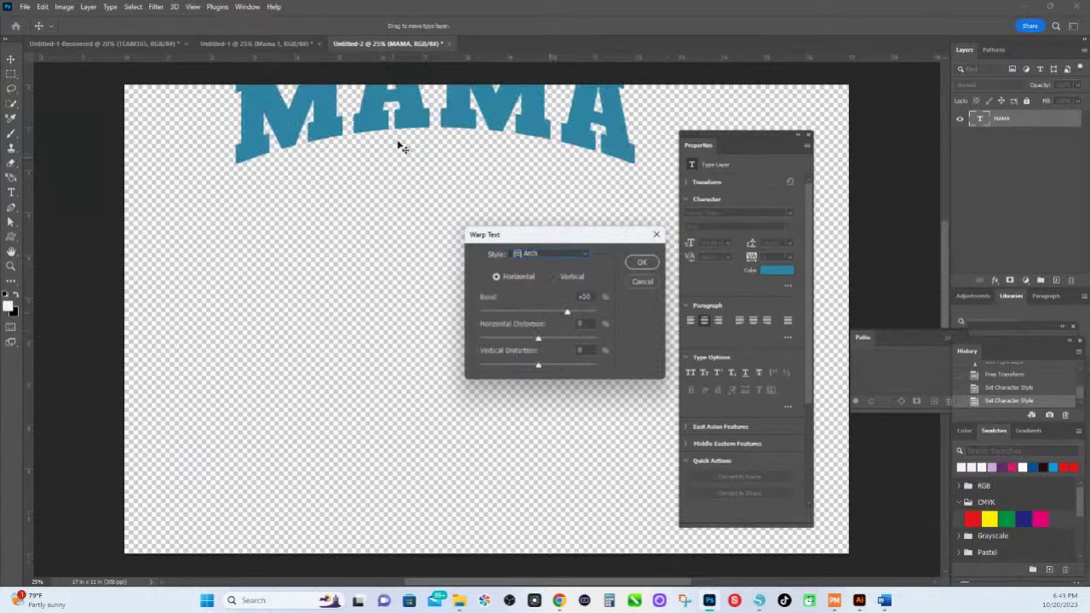
pyautogui.moveTo(455, 122); pyautogui.dragTo(460, 179)
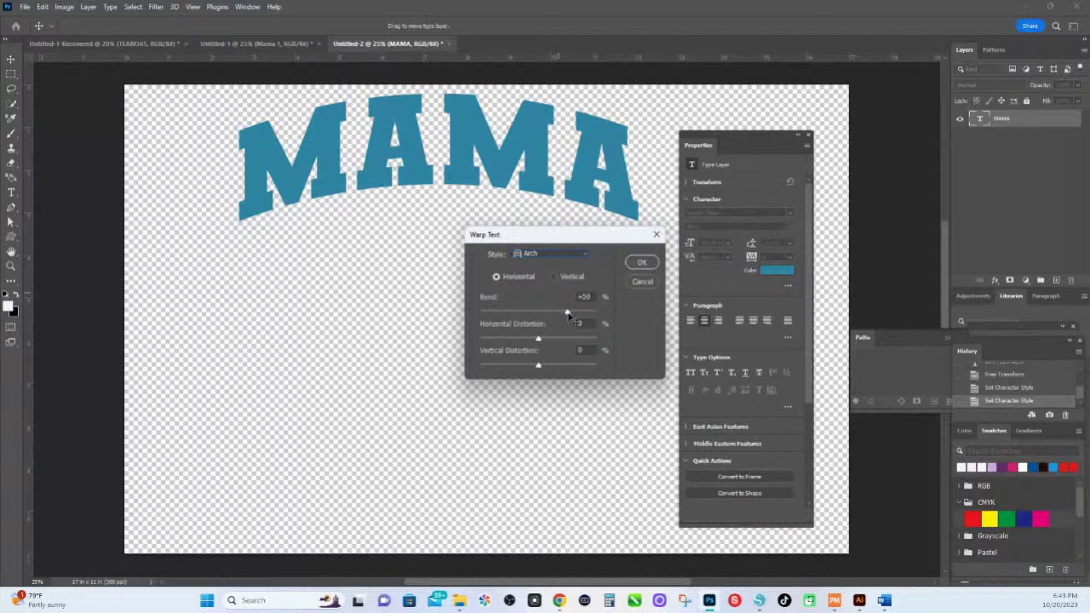
# Set the bend of the MAMA text's Arch warp to +62% and apply the warp.
pyautogui.moveTo(569, 315); pyautogui.dragTo(554, 315)
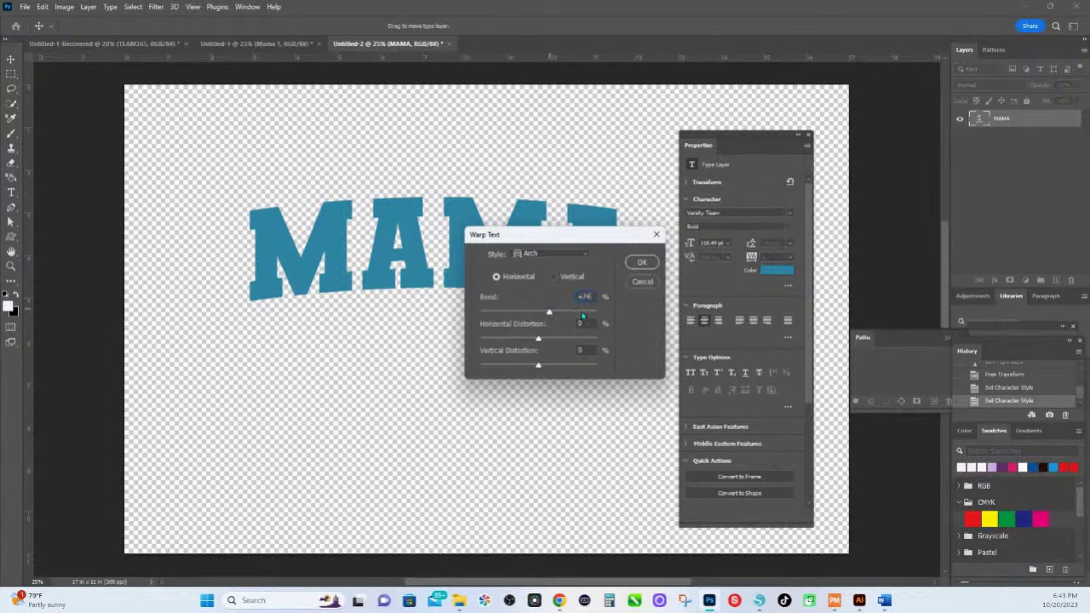
pyautogui.click(583, 316)
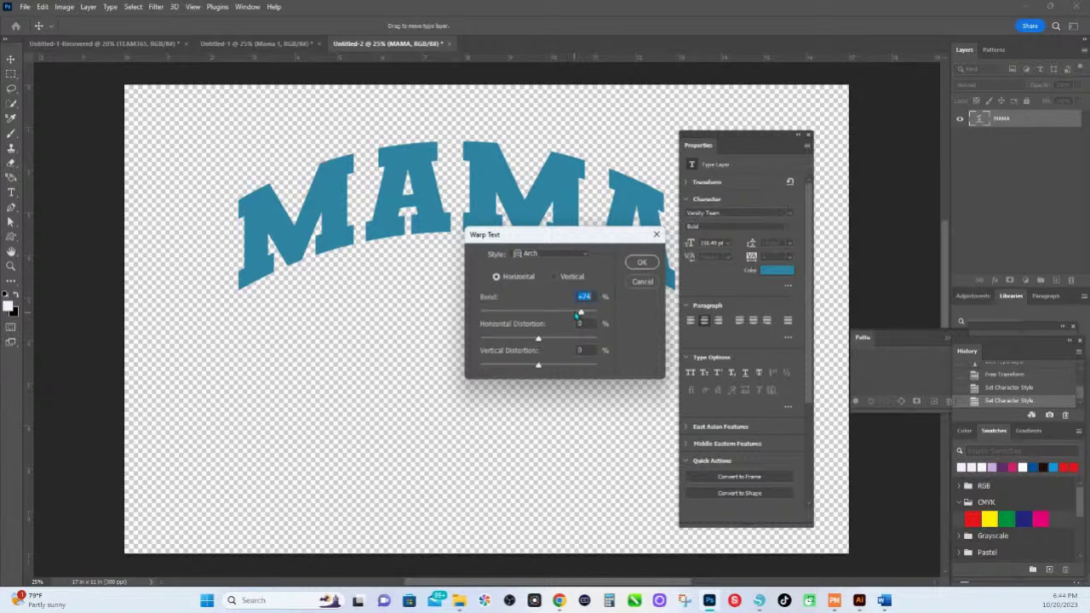
pyautogui.moveTo(579, 313); pyautogui.dragTo(574, 313)
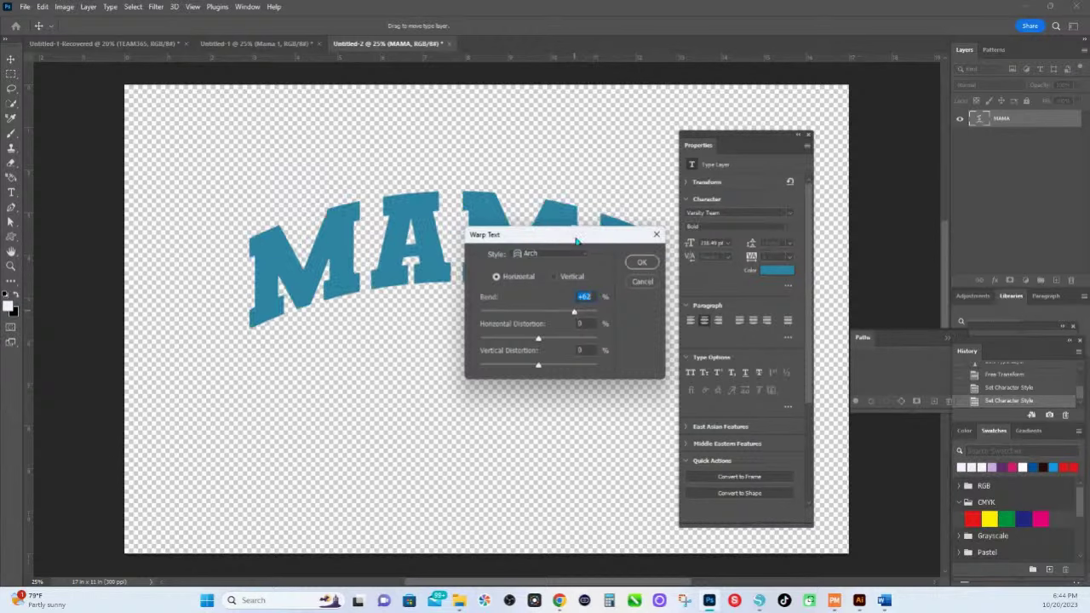
pyautogui.moveTo(577, 242); pyautogui.dragTo(627, 247)
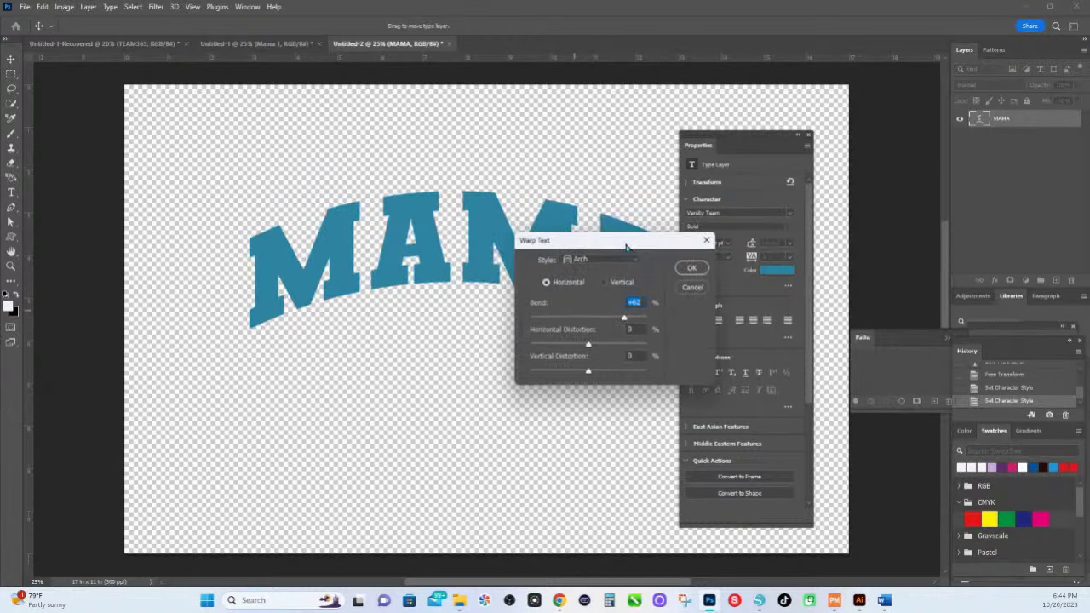
pyautogui.click(692, 269)
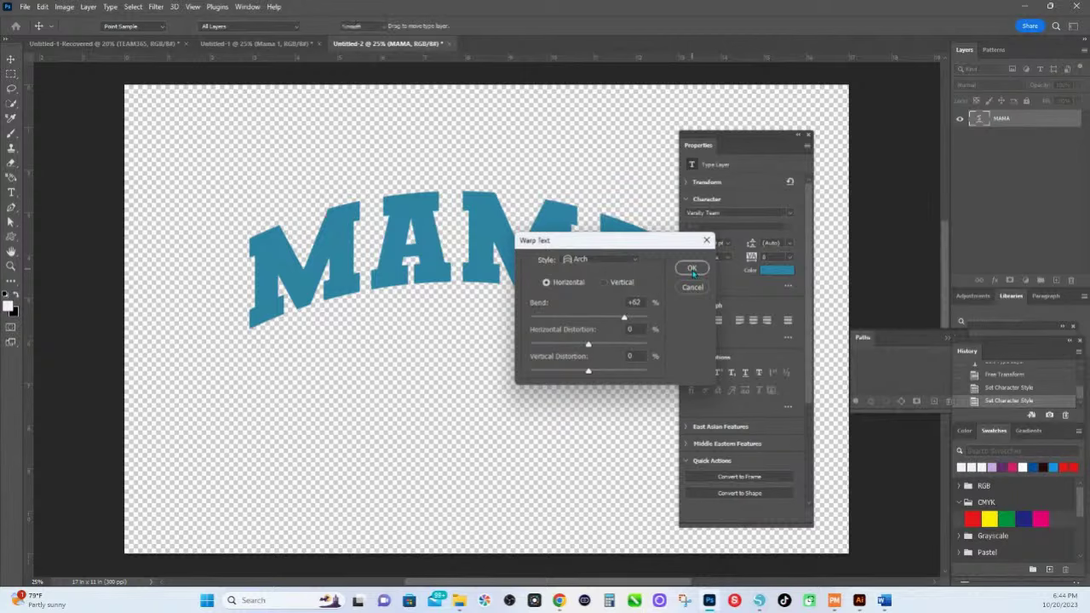
pyautogui.click(693, 270)
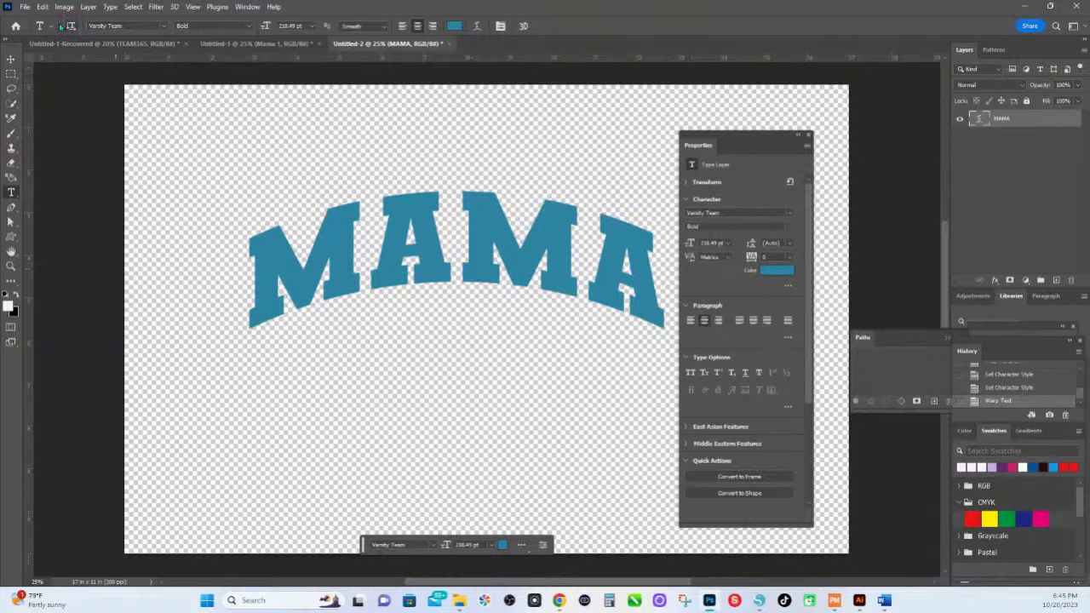
# Review the export preferences, including the available quick export formats, and keep PNG with transparency.
pyautogui.click(25, 6)
pyautogui.moveTo(83, 208)
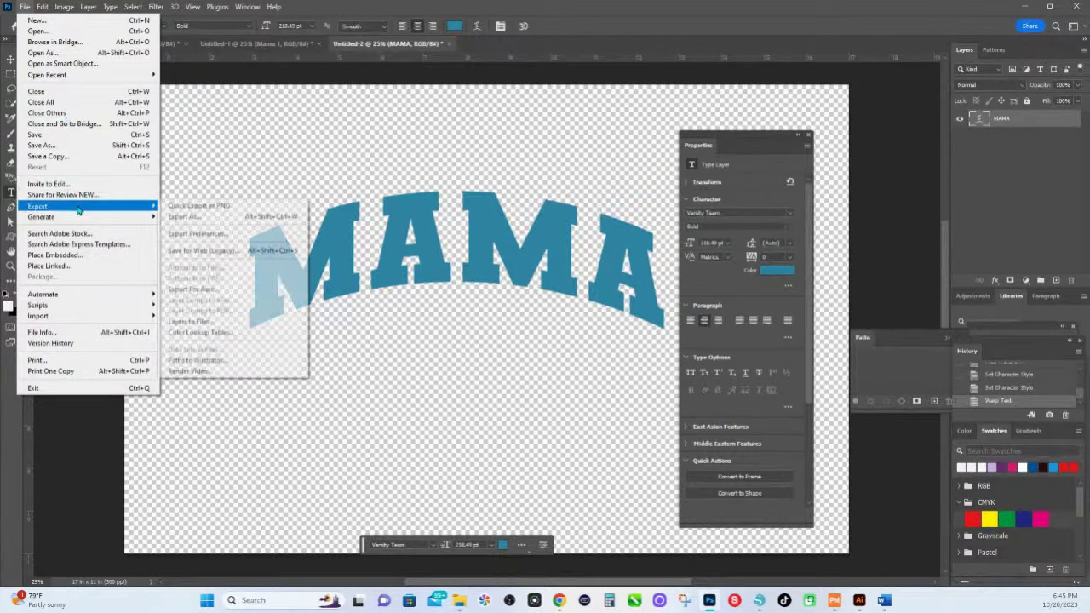
pyautogui.click(209, 235)
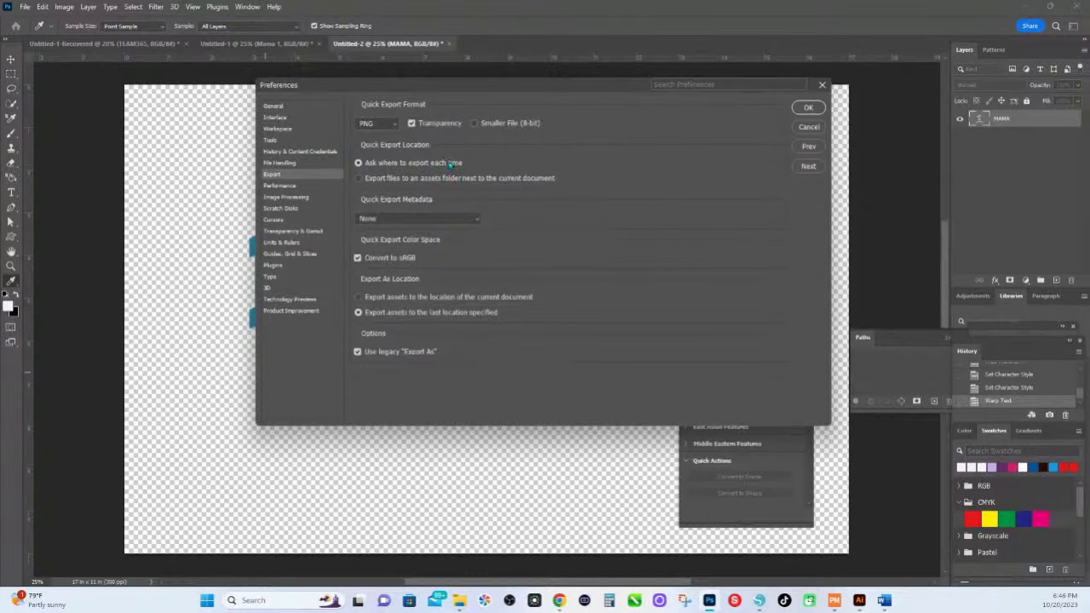
pyautogui.click(392, 127)
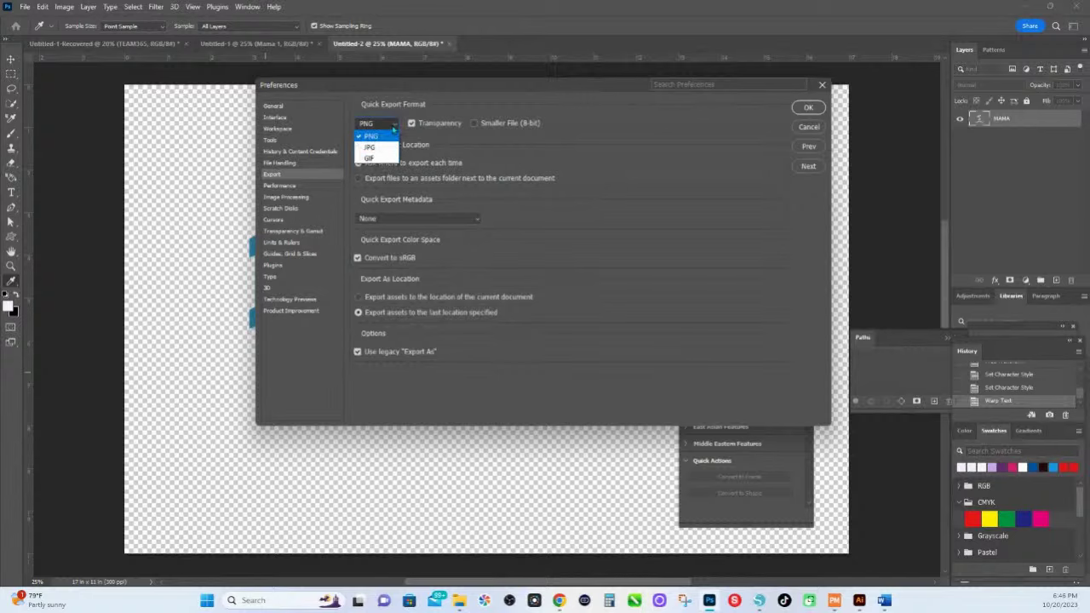
pyautogui.click(393, 127)
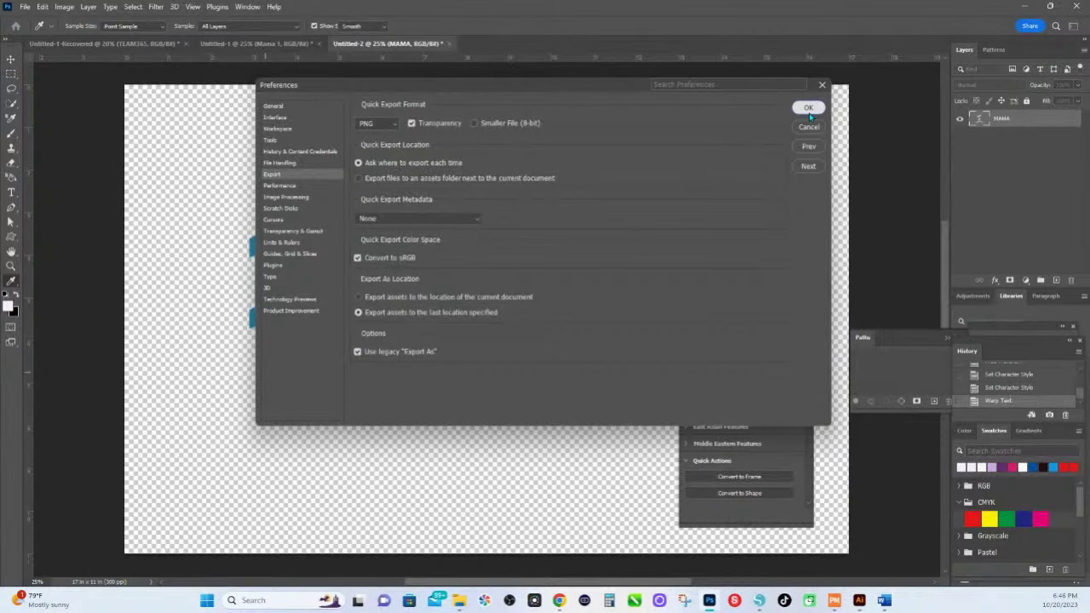
pyautogui.click(809, 108)
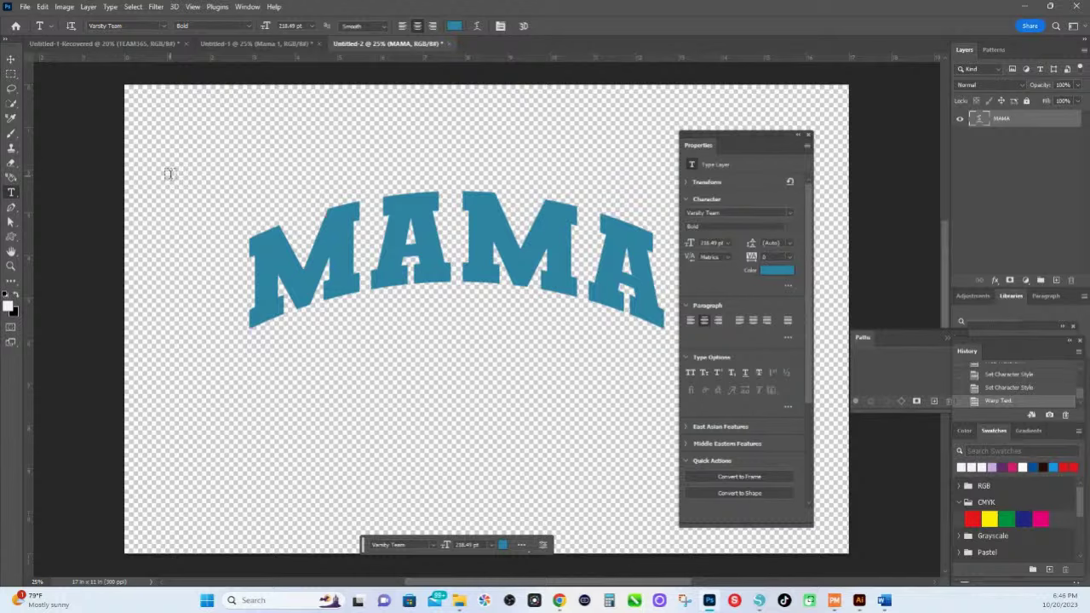
# Try to export the arched MAMA design with Export As.
pyautogui.click(25, 7)
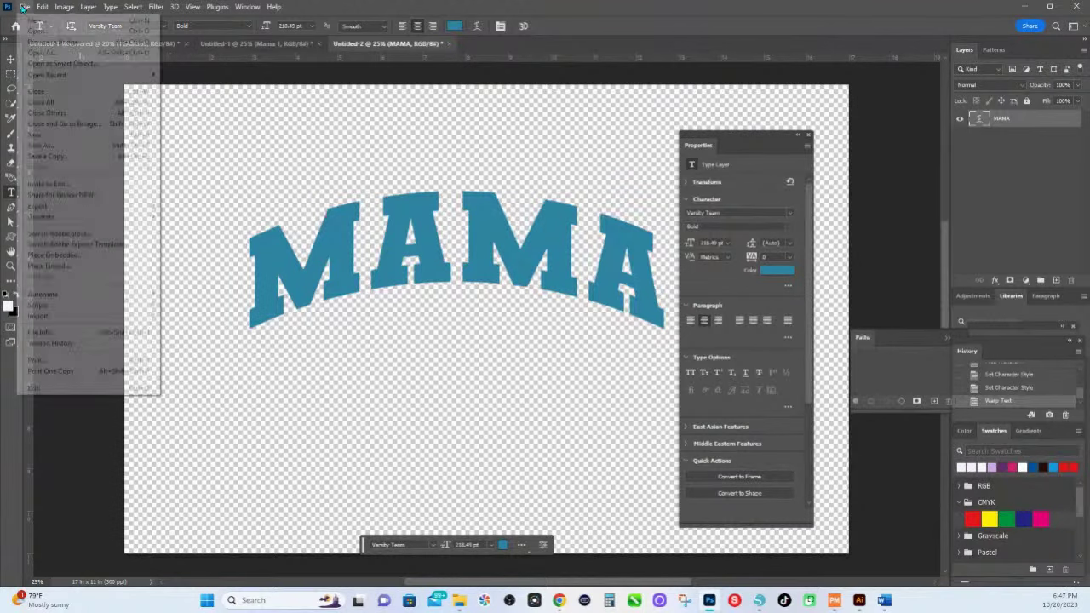
pyautogui.moveTo(50, 210)
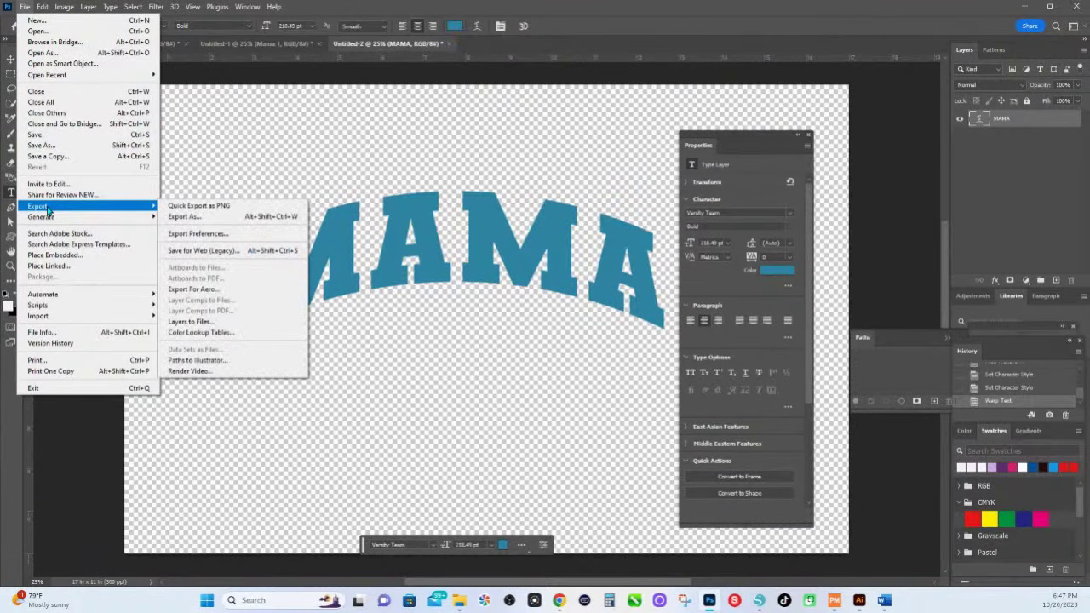
pyautogui.click(185, 218)
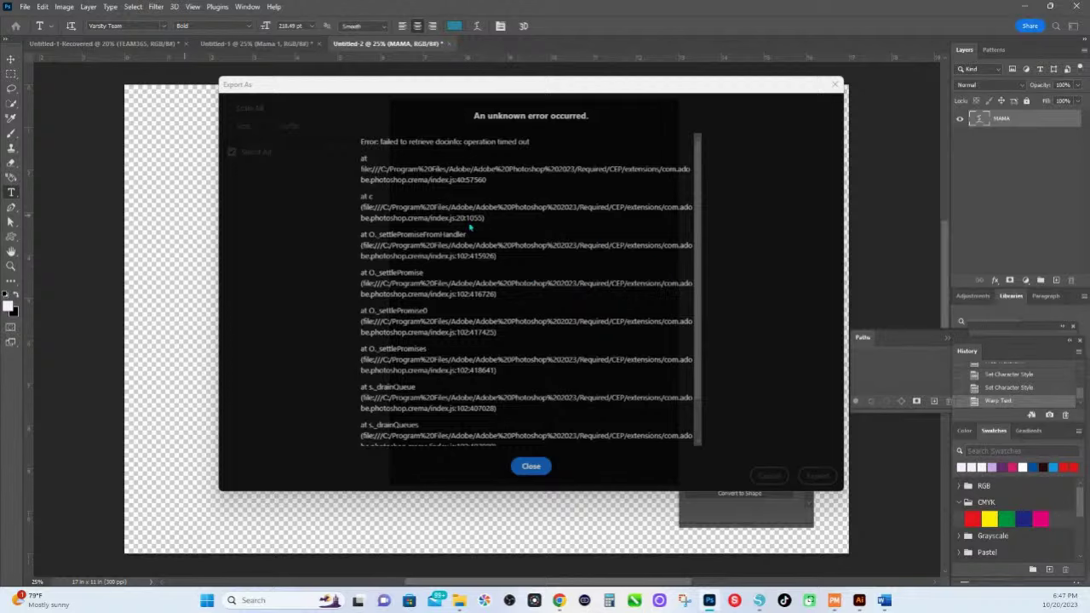
pyautogui.click(833, 89)
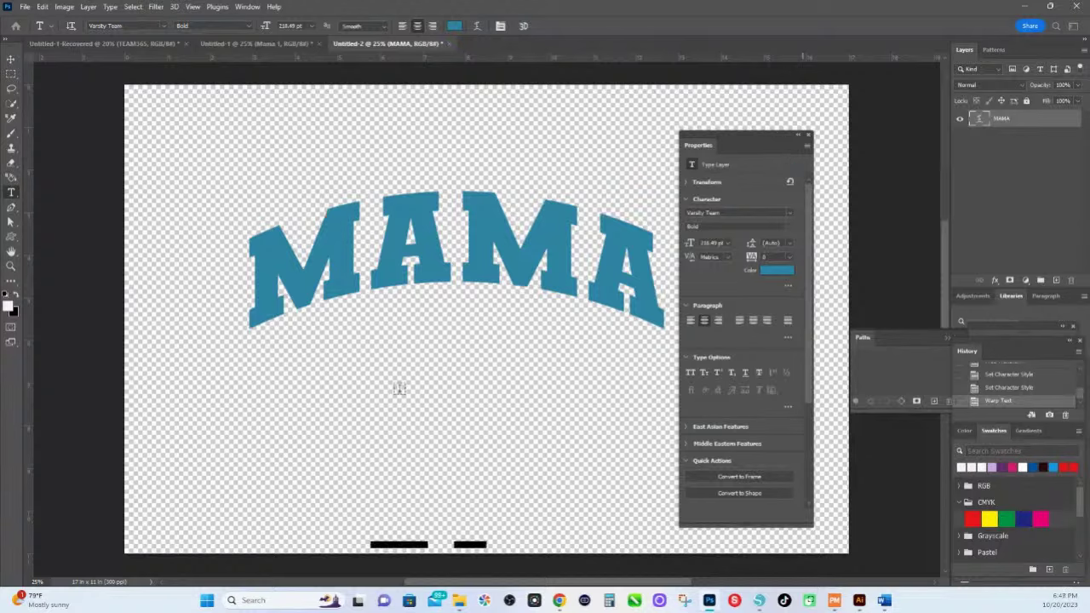
# Switch to the Photopea project in Chrome that contains the black arched MAMA text.
pyautogui.moveTo(559, 604)
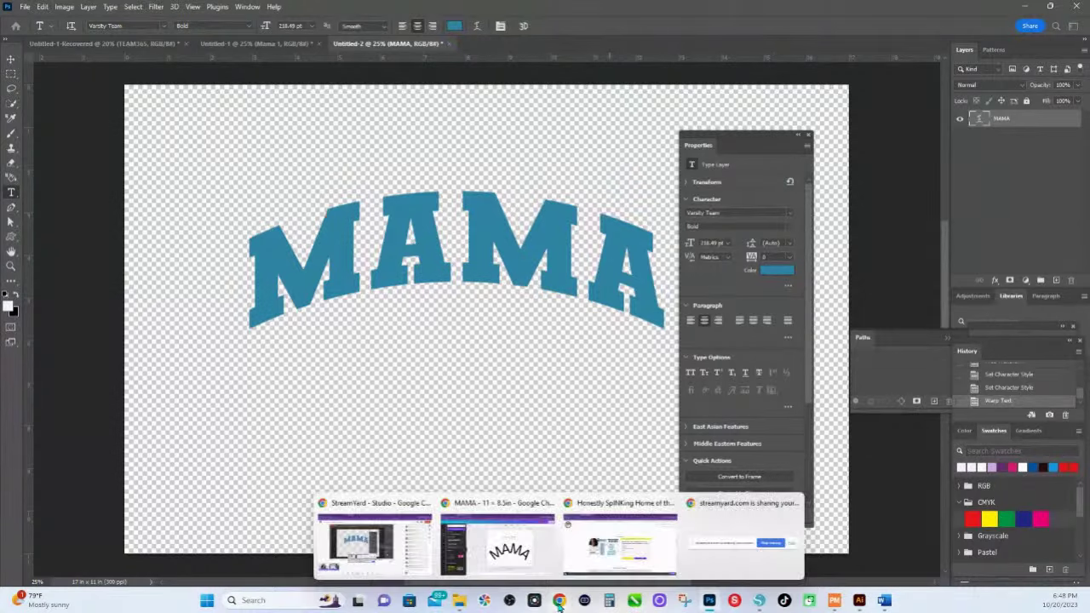
pyautogui.click(594, 543)
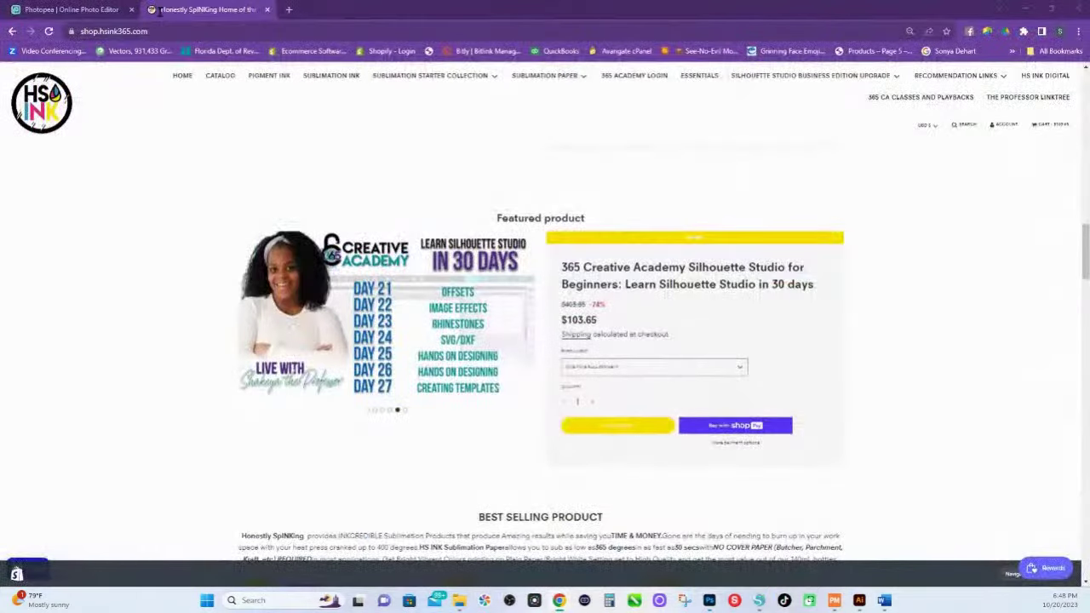
pyautogui.click(82, 8)
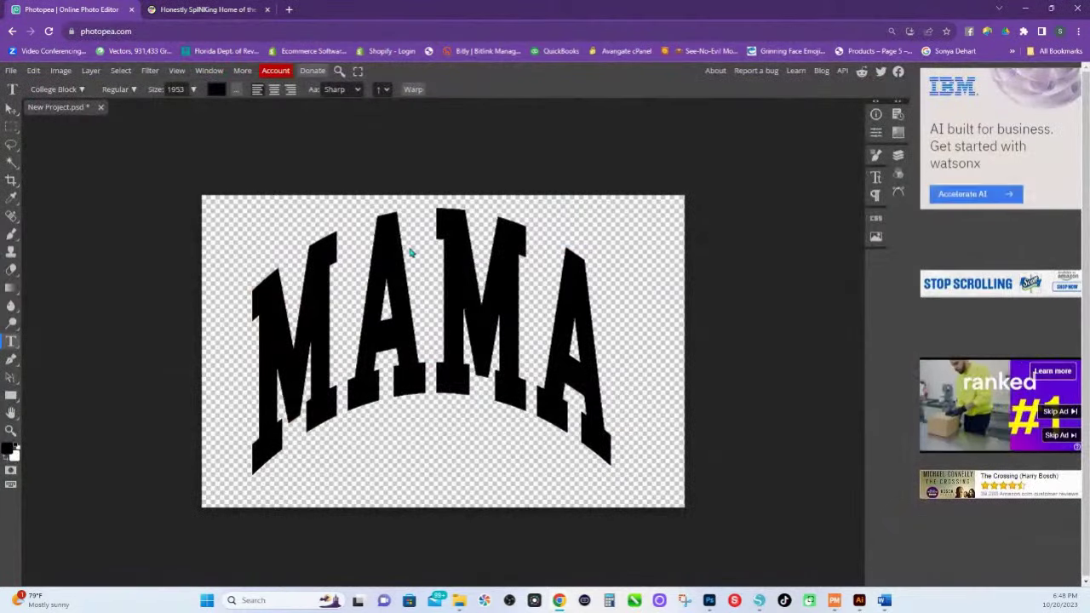
# Try the Arc Lower style in the MAMA text's warp settings, and switch the style back to Arch.
pyautogui.click(540, 230)
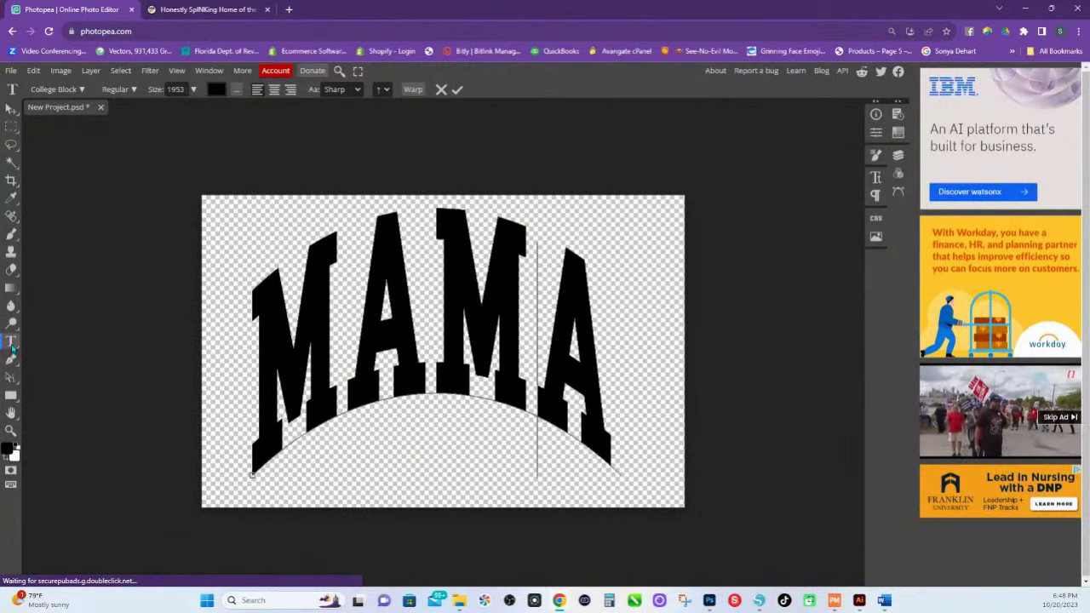
pyautogui.click(413, 91)
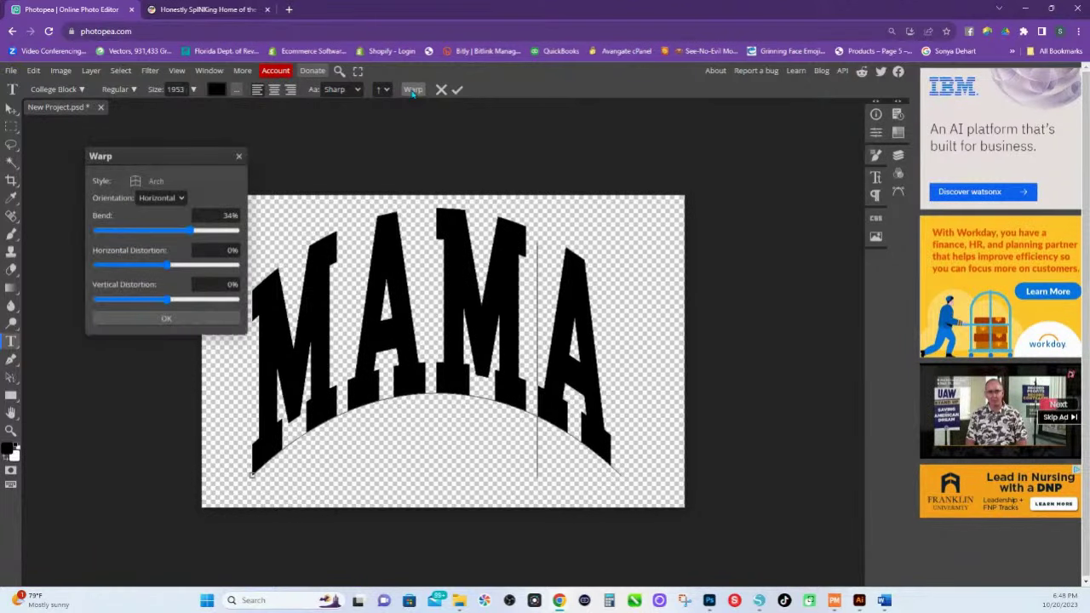
pyautogui.moveTo(278, 166); pyautogui.dragTo(605, 175)
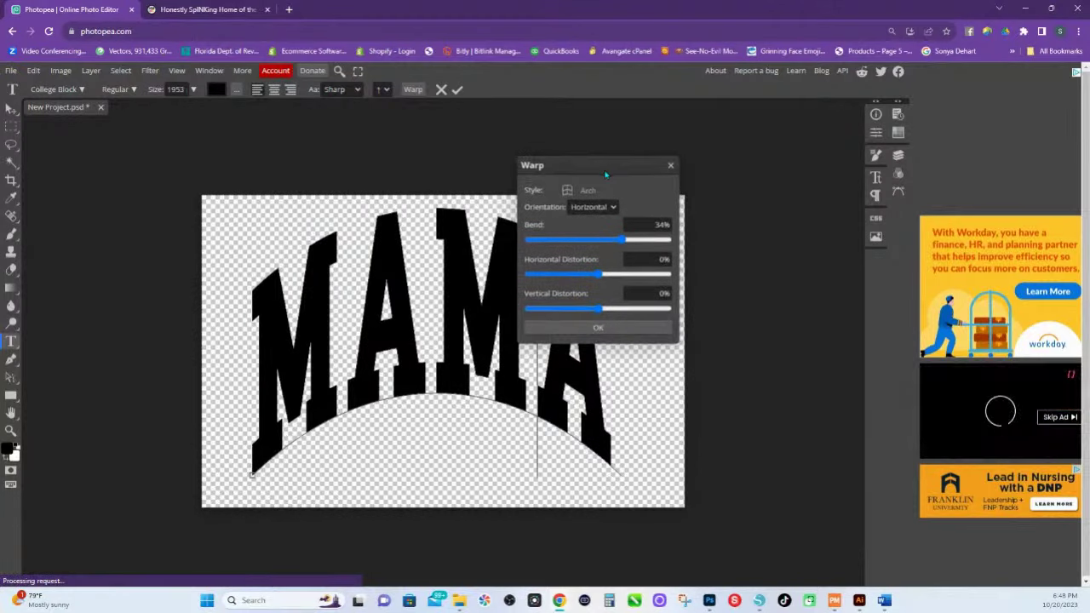
pyautogui.click(593, 191)
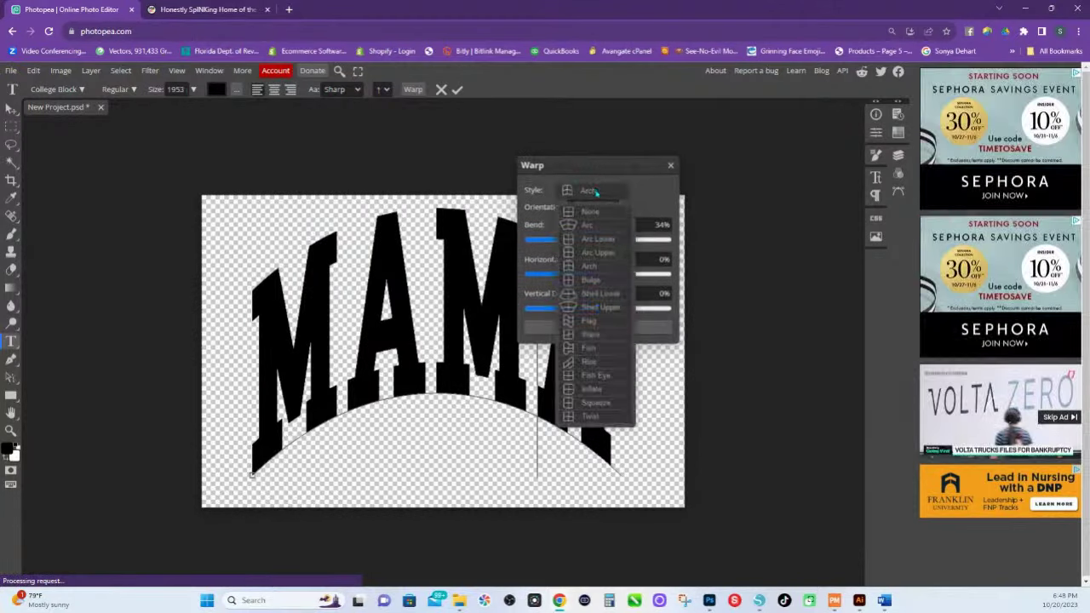
pyautogui.click(588, 266)
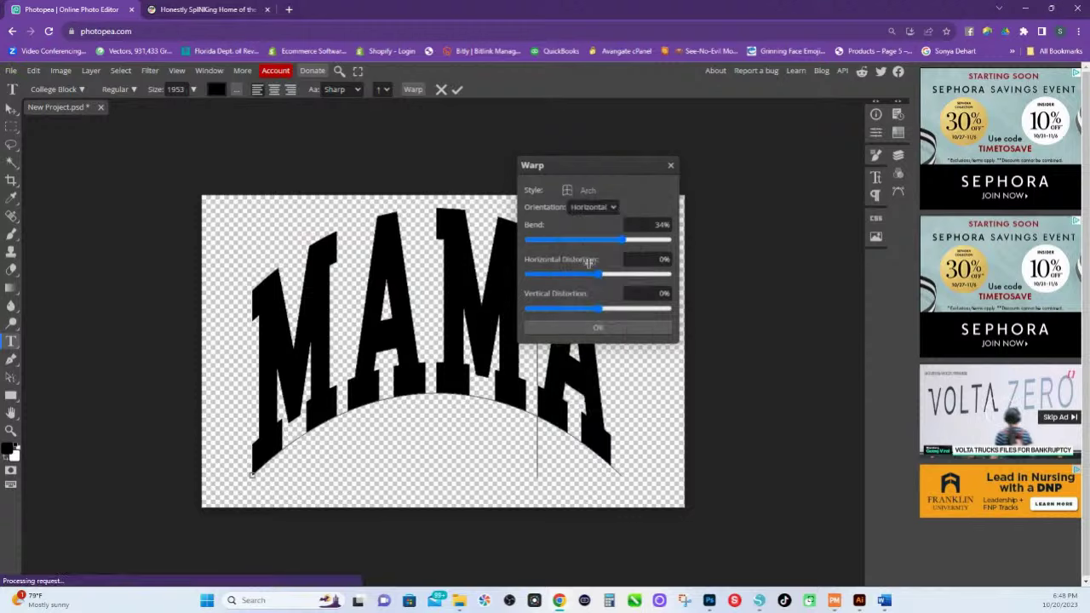
pyautogui.click(588, 194)
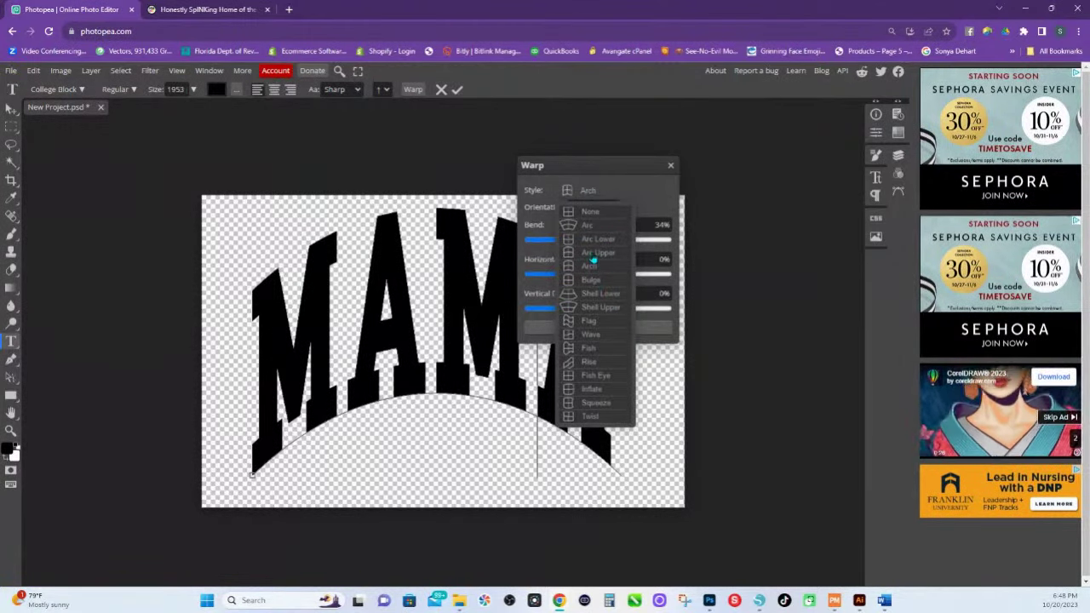
pyautogui.click(596, 240)
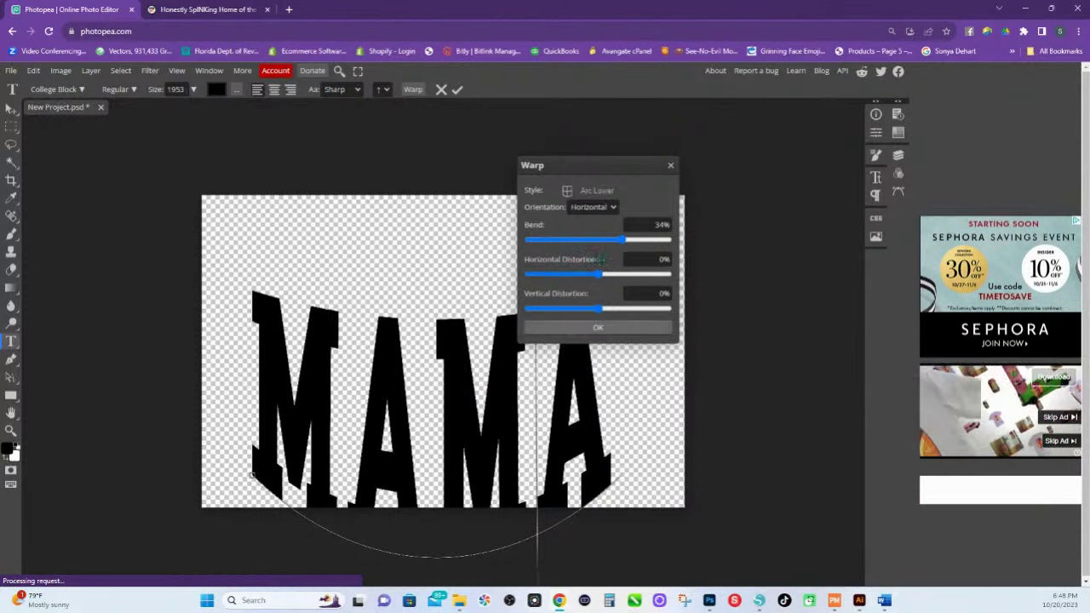
pyautogui.click(606, 192)
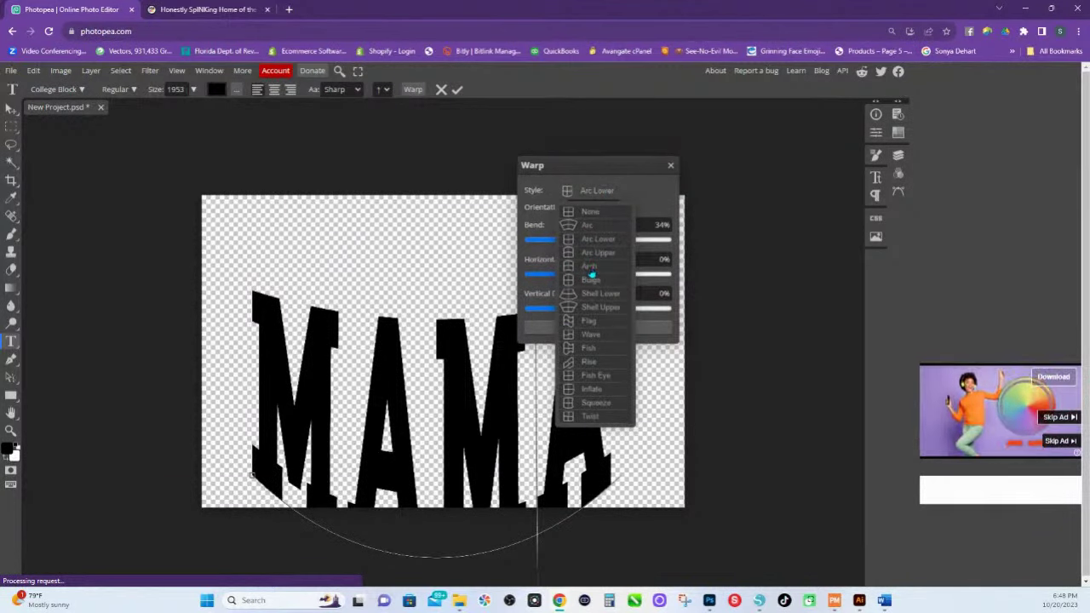
pyautogui.click(592, 267)
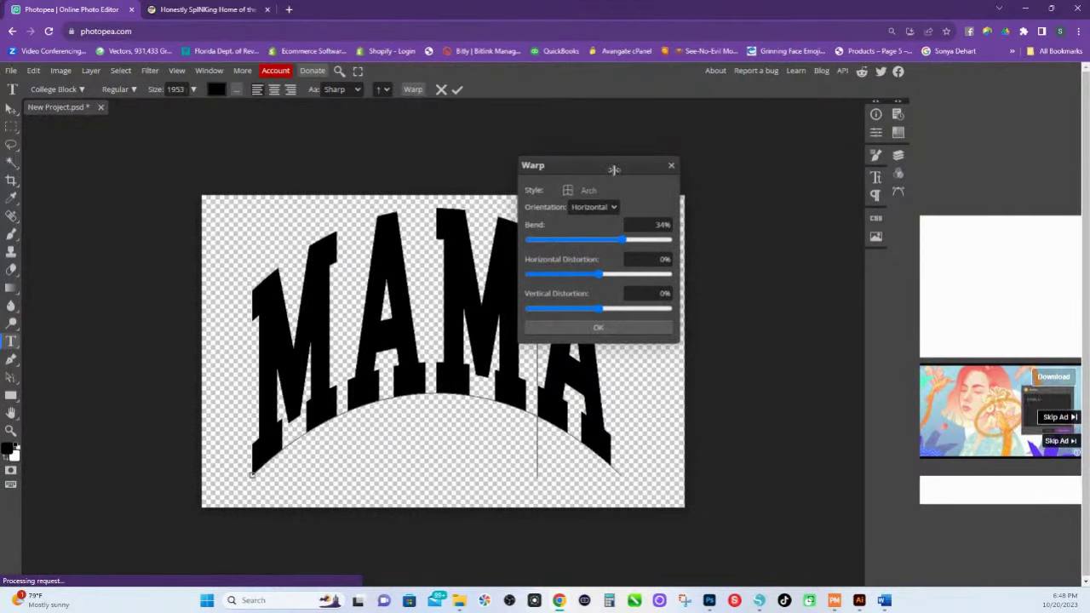
# Set the bend of the MAMA text's Arch warp to 25% and apply the warp.
pyautogui.moveTo(613, 168); pyautogui.dragTo(656, 168)
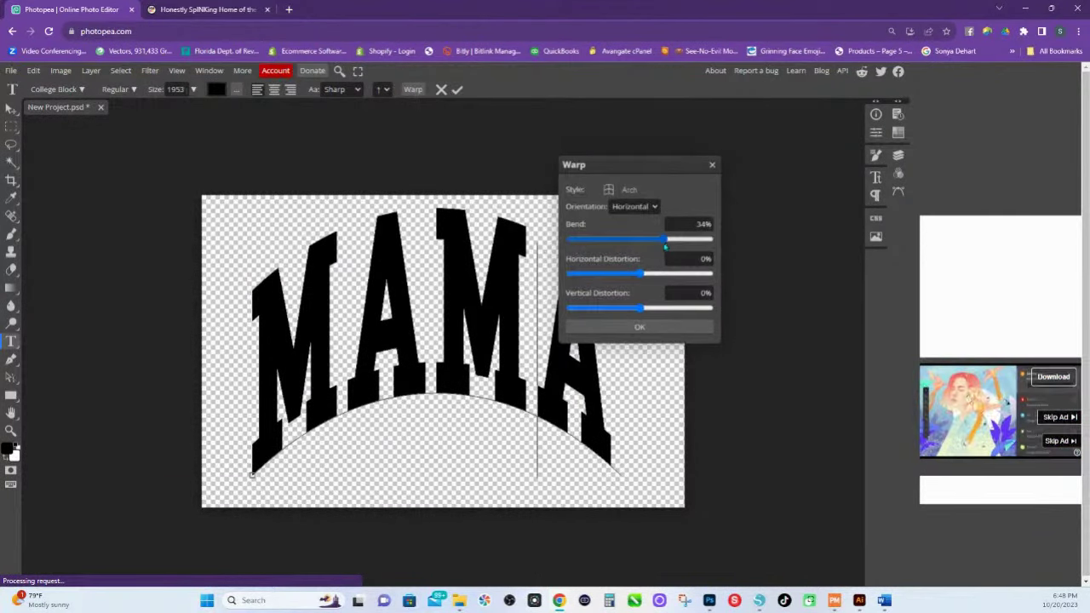
pyautogui.moveTo(665, 245); pyautogui.dragTo(653, 245)
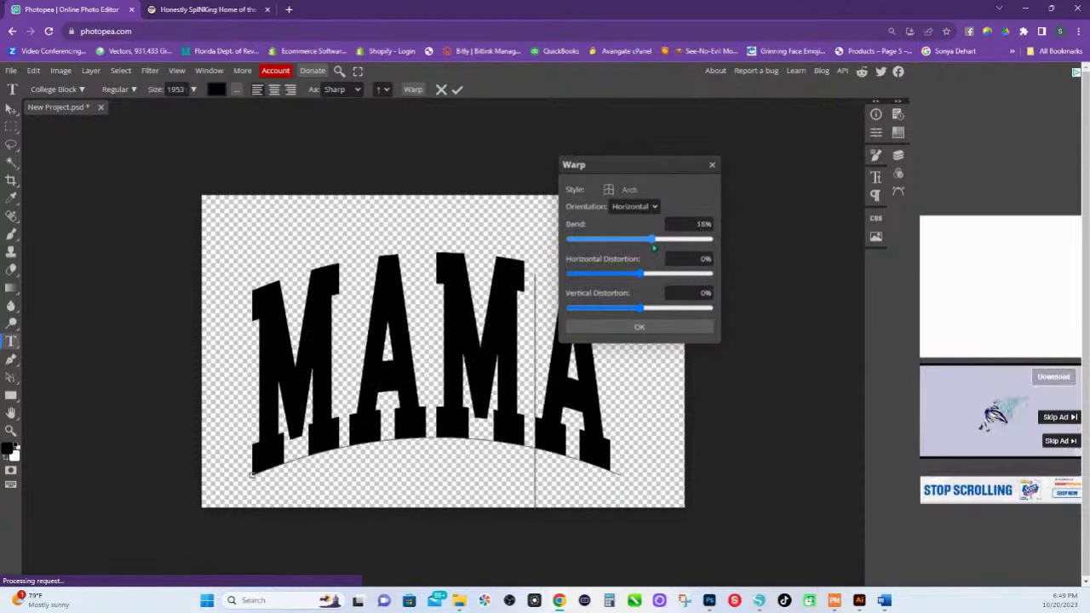
pyautogui.moveTo(653, 245)
pyautogui.mouseDown()
pyautogui.moveTo(676, 244)
pyautogui.moveTo(654, 245)
pyautogui.moveTo(659, 256)
pyautogui.mouseUp()
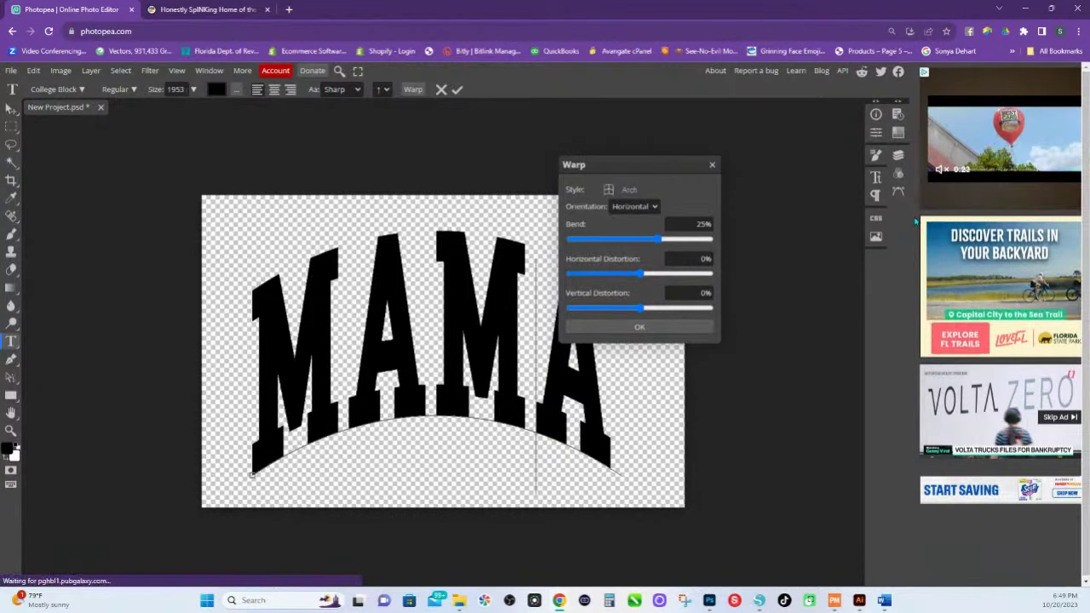
pyautogui.click(649, 327)
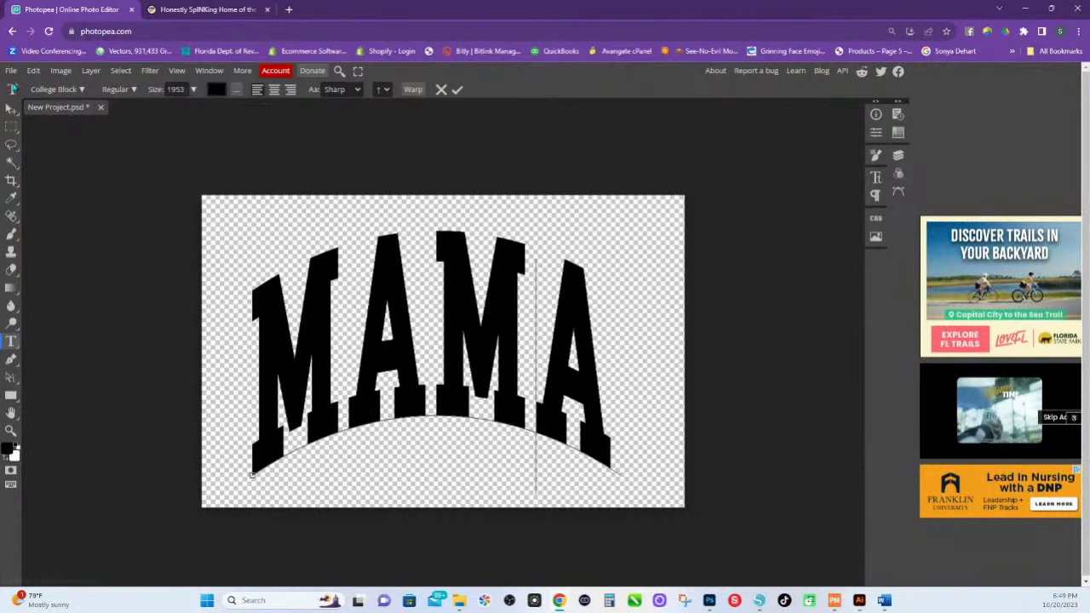
# Review the file formats available for exporting the MAMA design, including PNG and SVG.
pyautogui.click(11, 72)
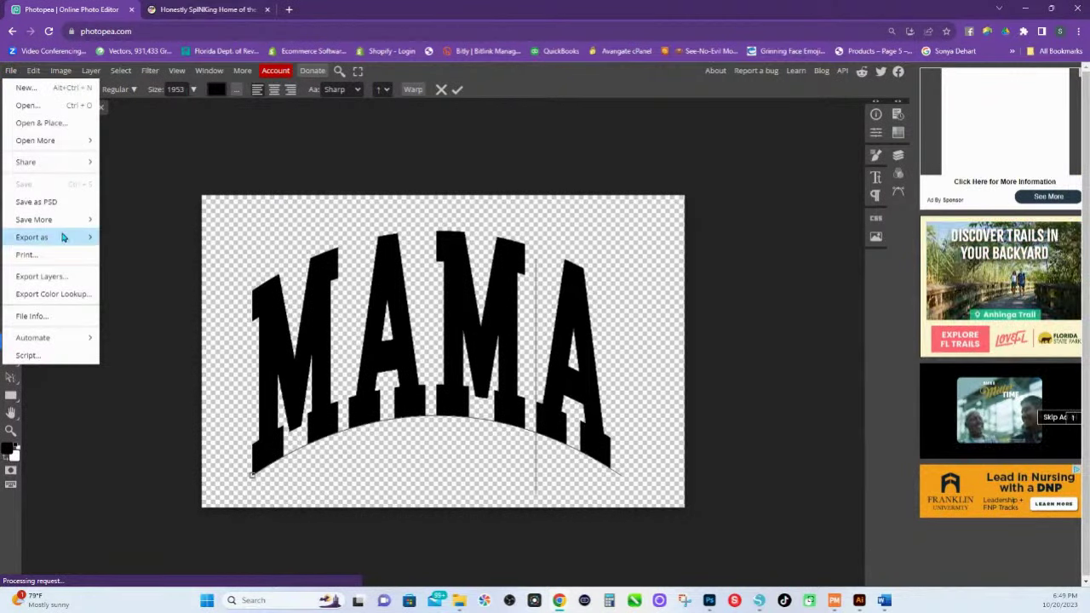
pyautogui.moveTo(62, 238)
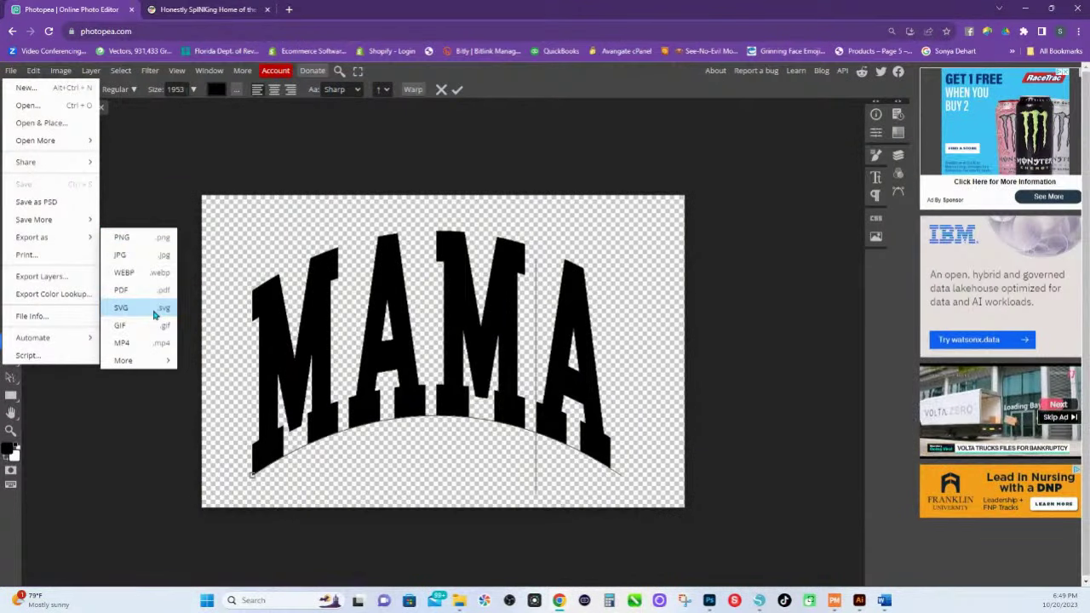
pyautogui.click(229, 317)
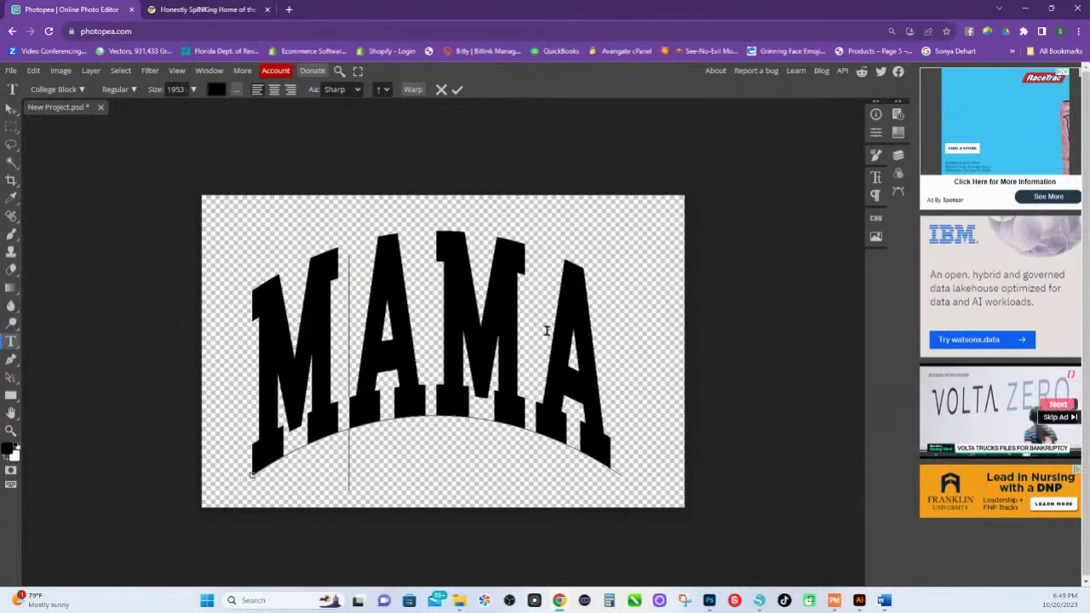
# Replace all of the arched MAMA text with "TEAM 365".
pyautogui.hotkey('ctrl', 'a')
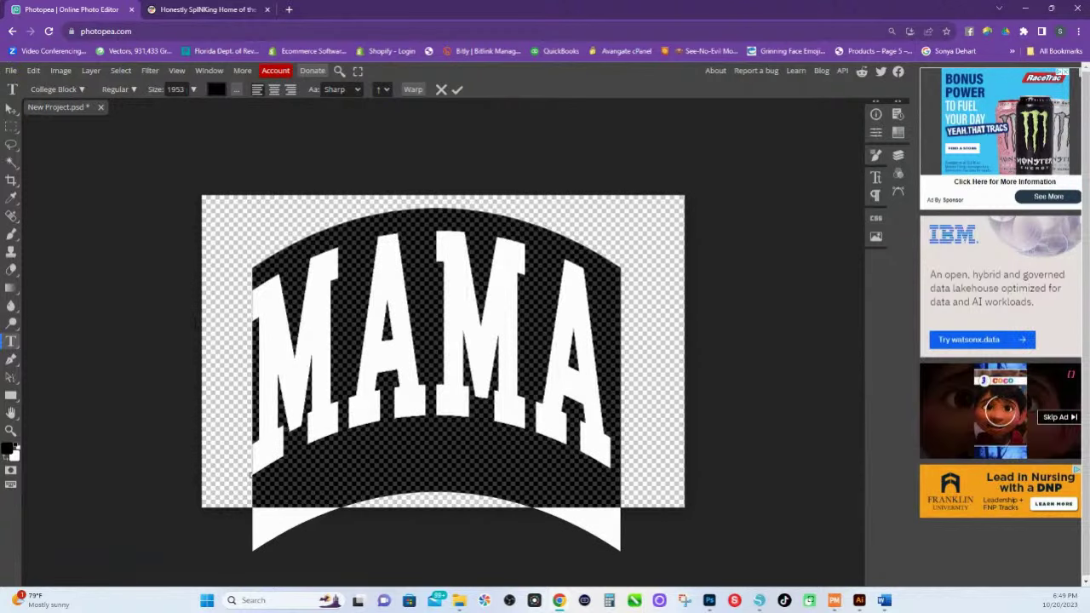
pyautogui.write('TEAM')
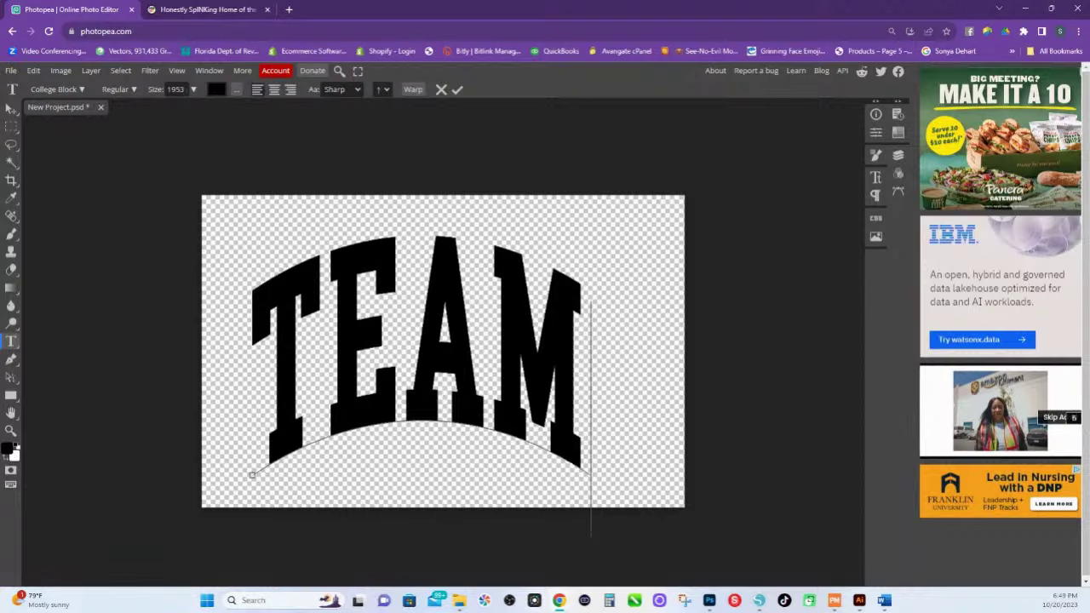
pyautogui.write(' 3')
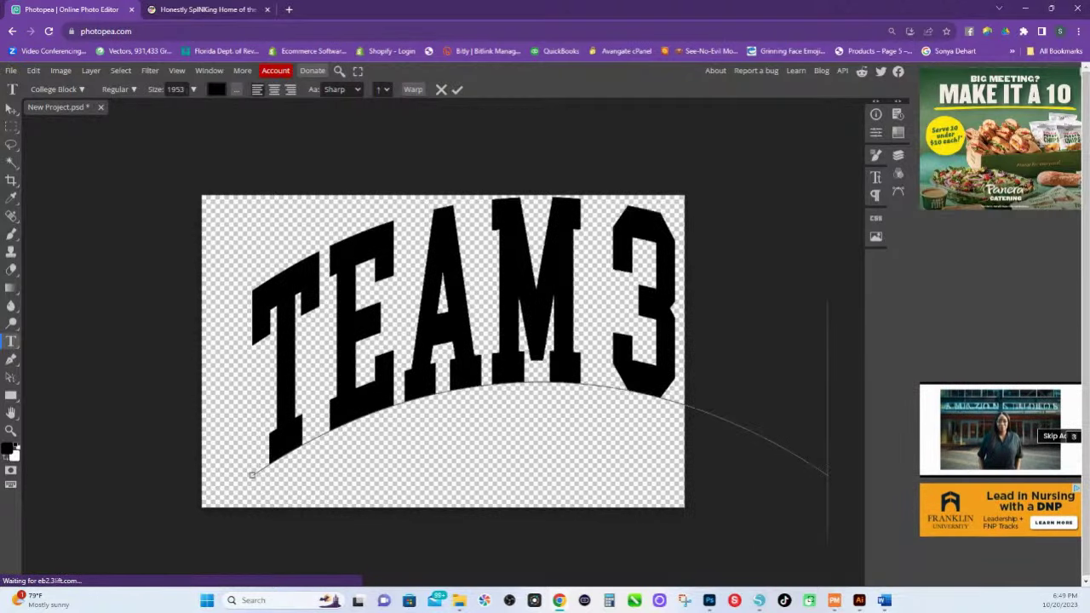
# Try to change the whole TEAM 365 text to the Lemon/Milk font, searching the fonts for "LEM".
pyautogui.click(410, 351)
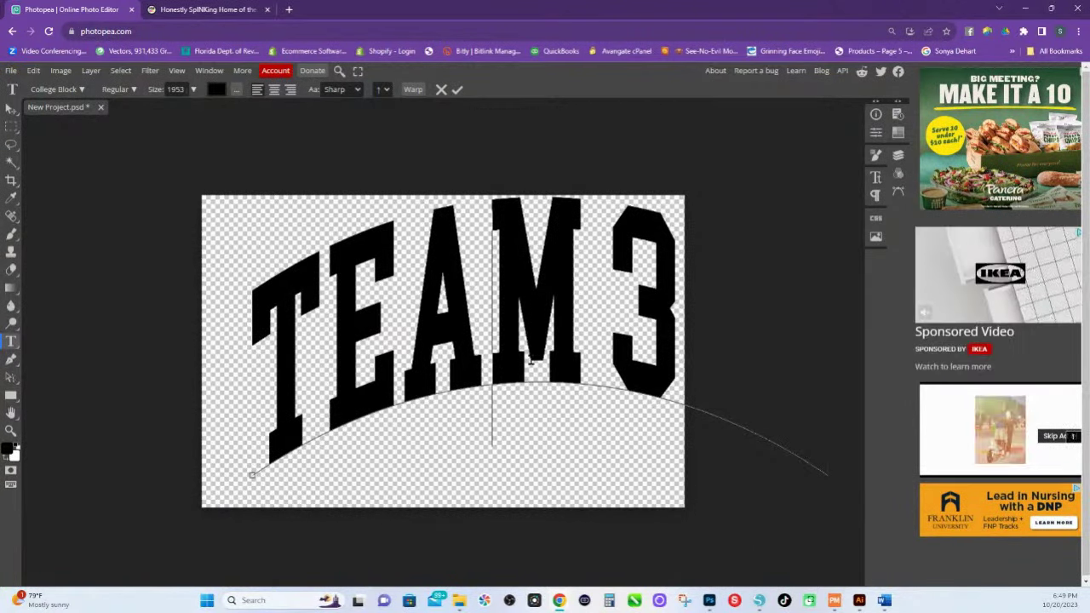
pyautogui.hotkey('ctrl', 'a')
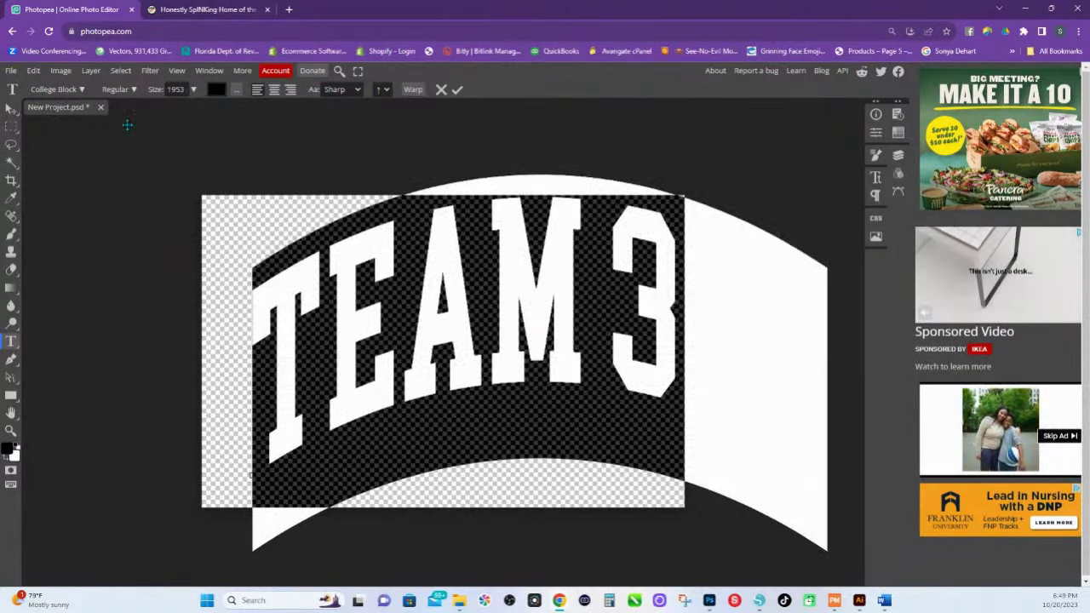
pyautogui.click(81, 90)
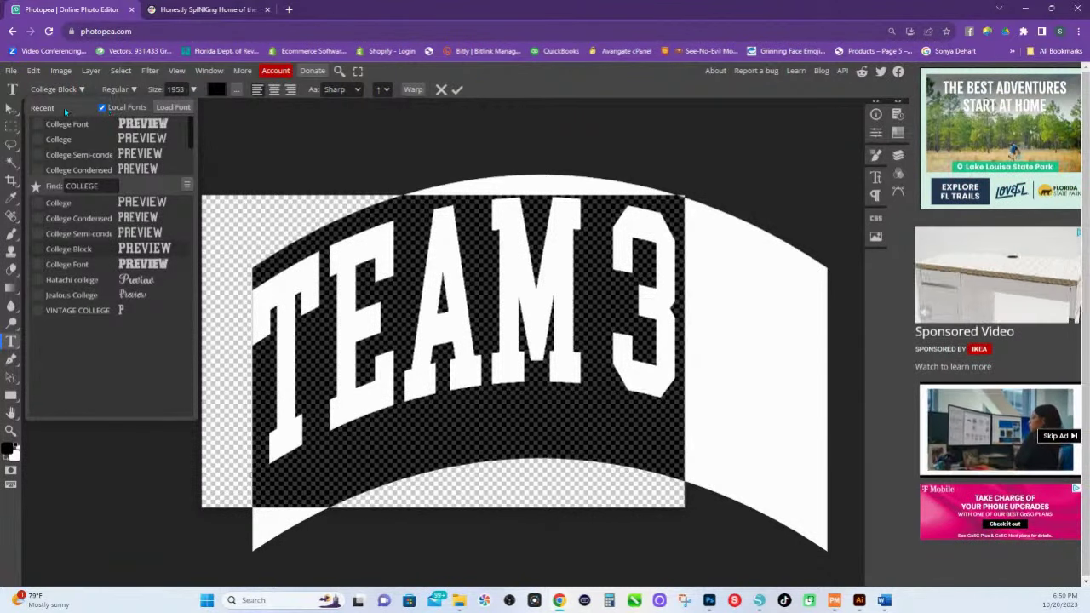
pyautogui.click(103, 185)
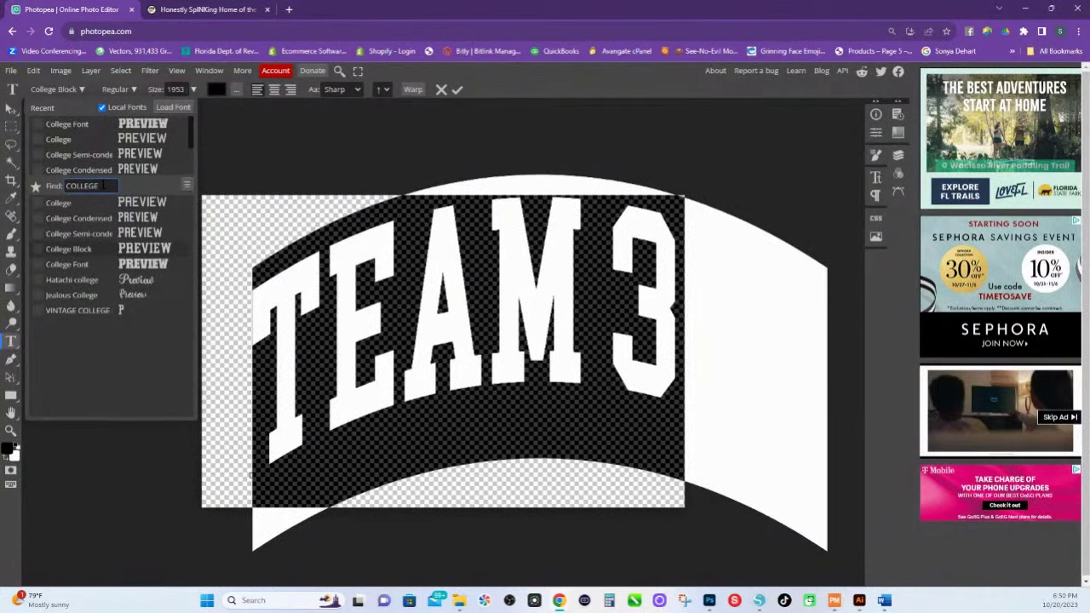
pyautogui.hotkey('ctrl', 'a')
pyautogui.write('LEM')
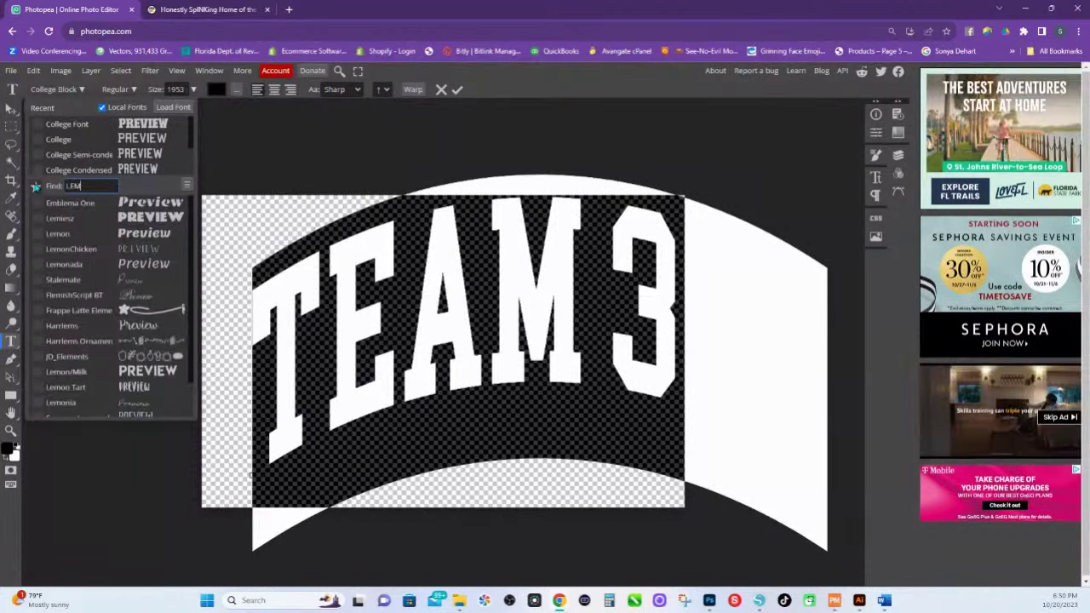
pyautogui.click(121, 373)
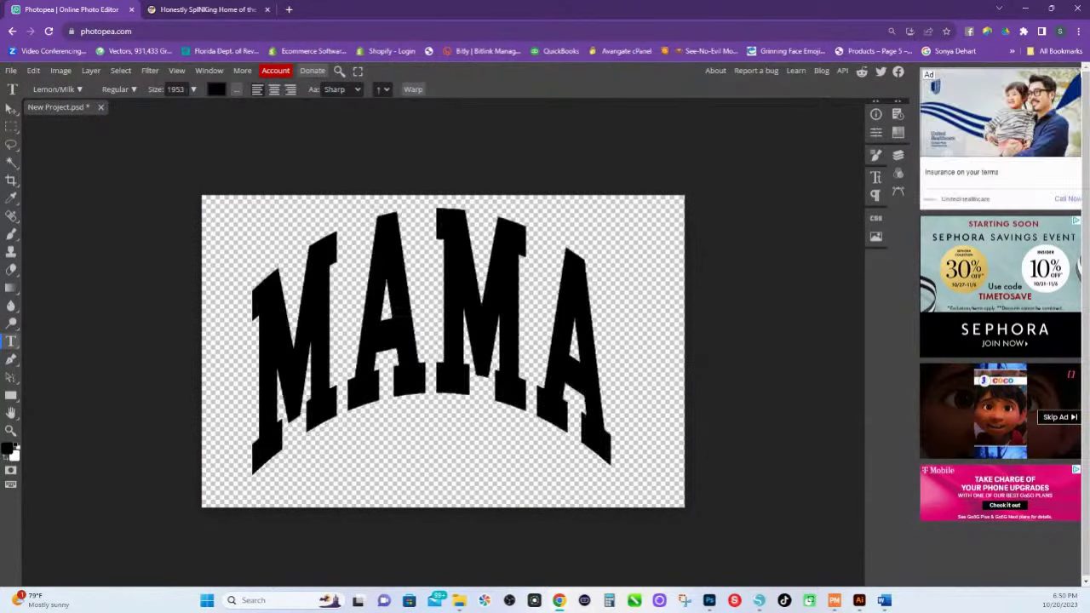
# Replace the entire MAMA text with "TEAM 365", keeping the arch warp on the text layer.
pyautogui.click(312, 294)
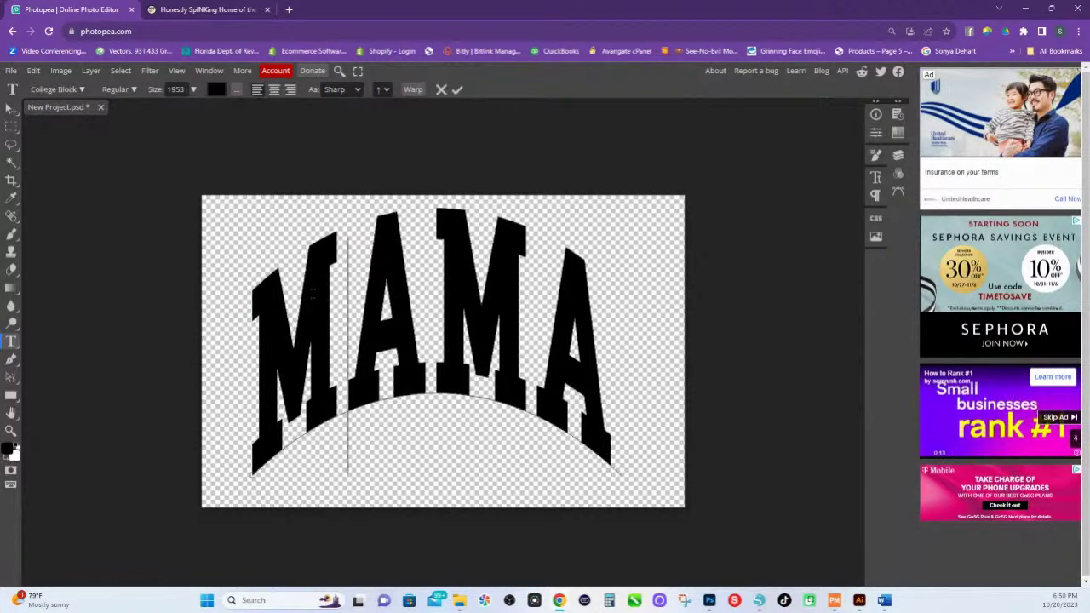
pyautogui.hotkey('ctrl', 'a')
pyautogui.write('TEAM 3')
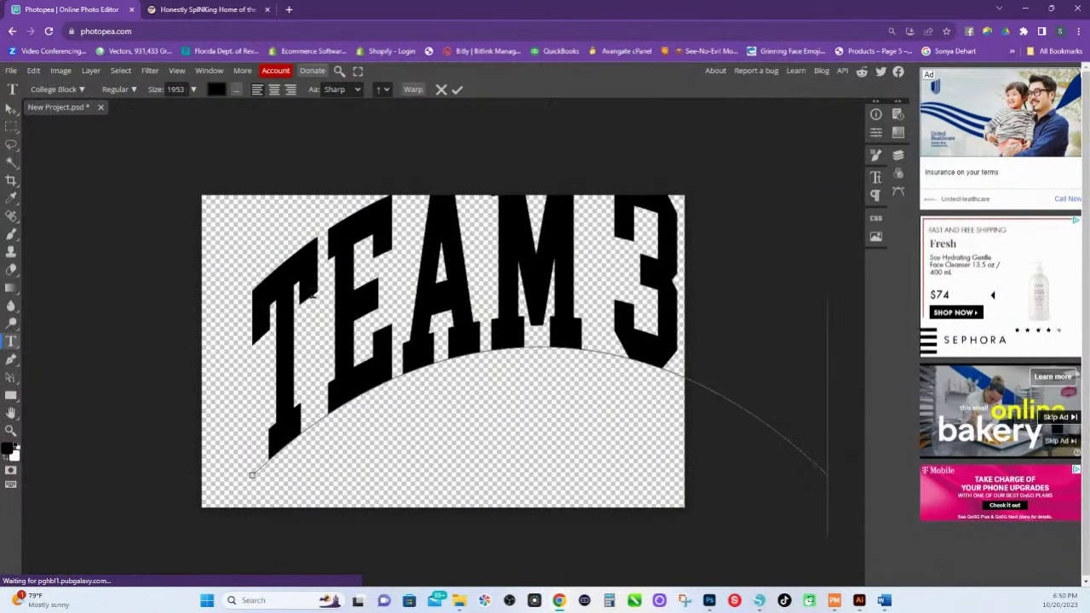
# Change the font of the whole TEAM 365 text to Lemon/Milk.
pyautogui.hotkey('ctrl', 'a')
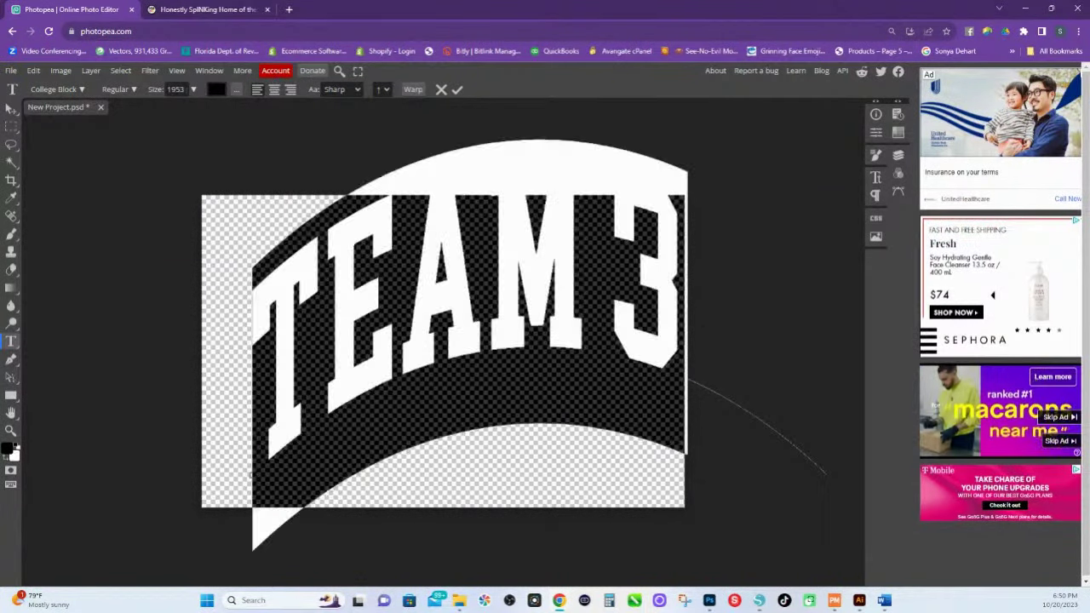
pyautogui.click(81, 89)
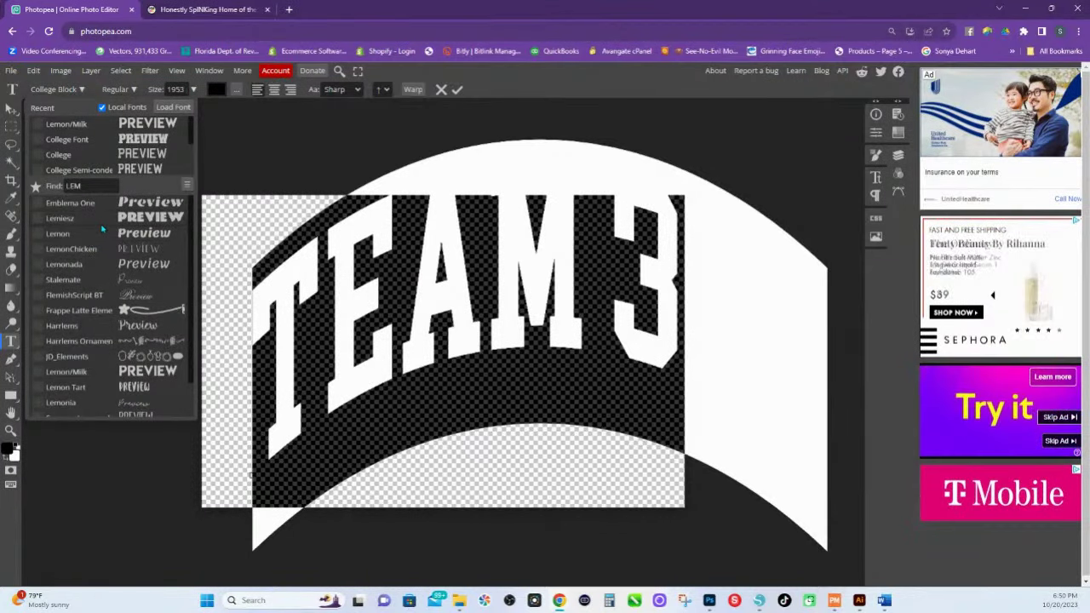
pyautogui.click(73, 372)
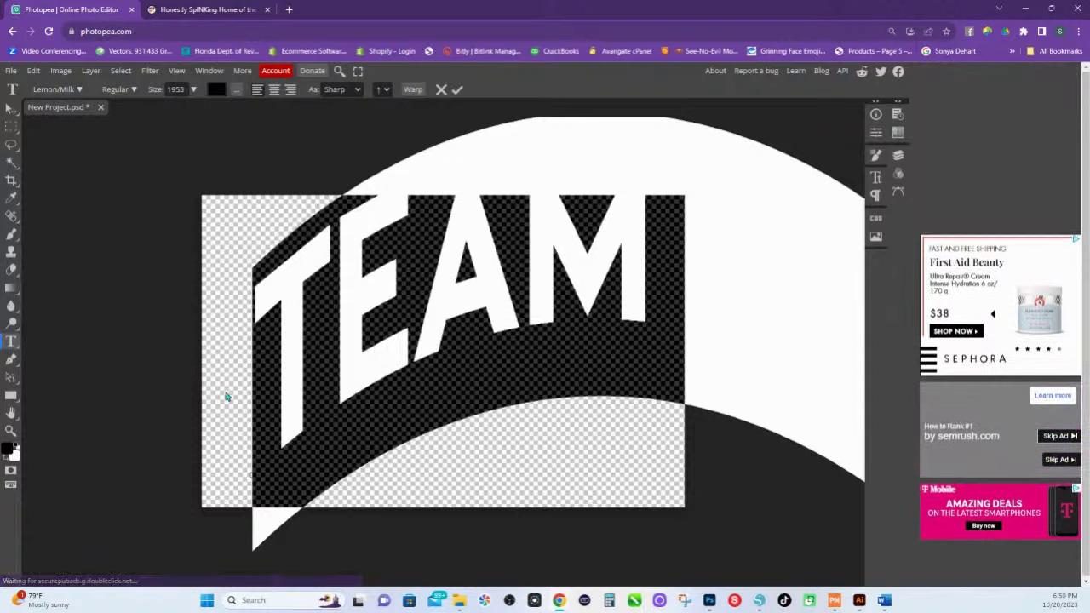
# Scale the TEAM 365 text to 66.67% and position it so the whole text fits inside the canvas.
pyautogui.click(460, 458)
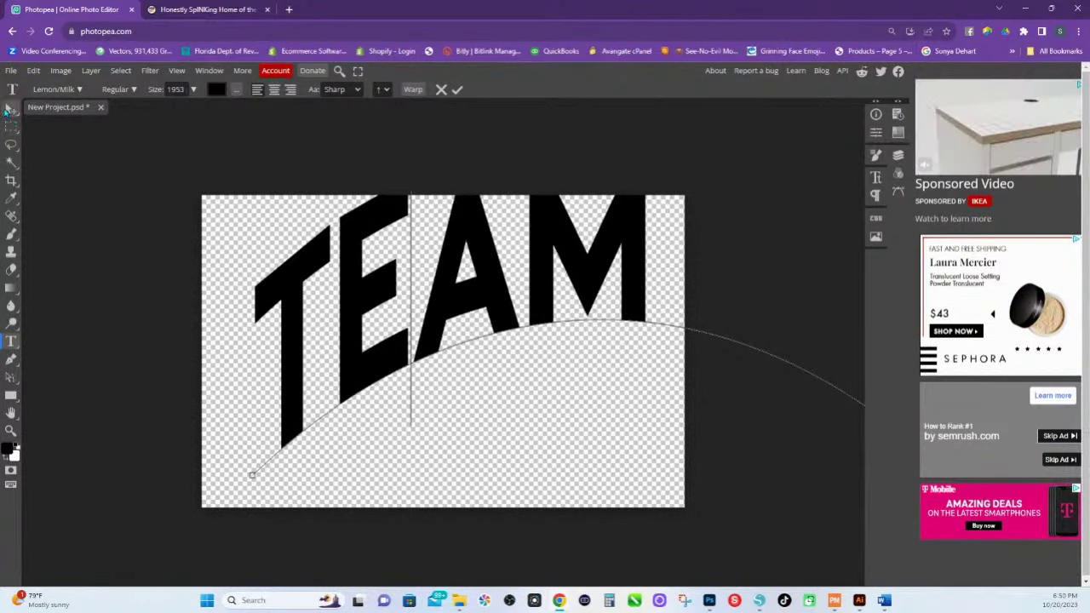
pyautogui.click(11, 109)
pyautogui.moveTo(281, 165); pyautogui.dragTo(354, 273)
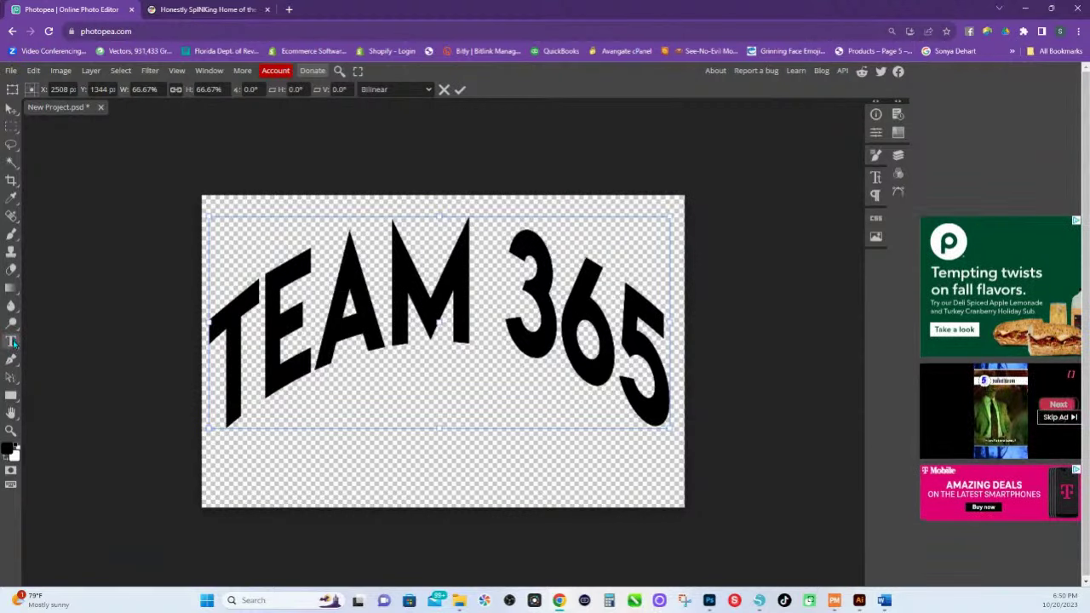
# Reduce the bend of the arch warp on the TEAM 365 text to 21%.
pyautogui.click(12, 343)
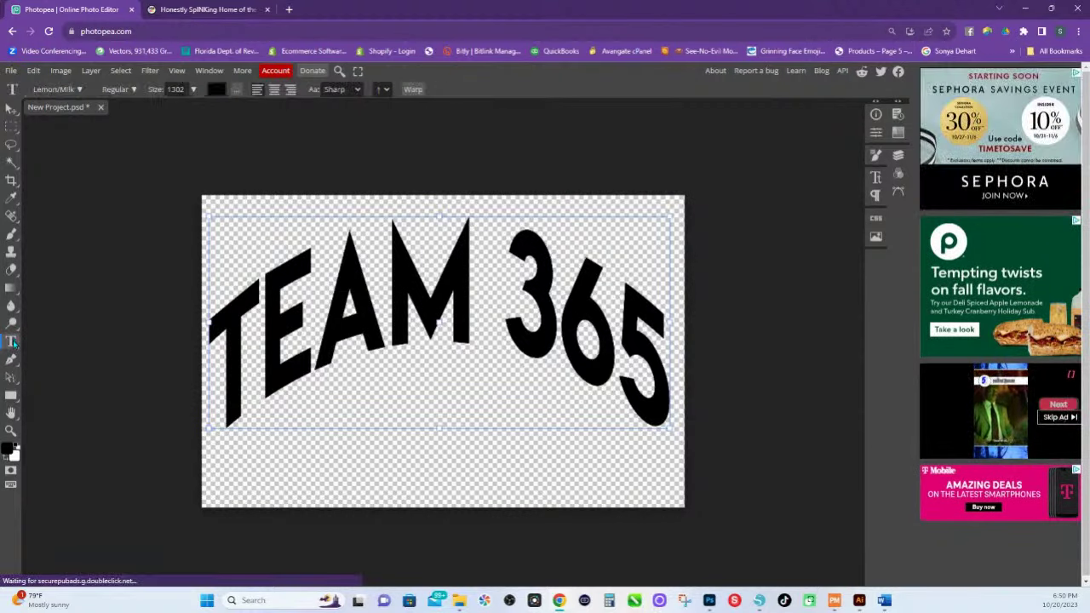
pyautogui.click(414, 89)
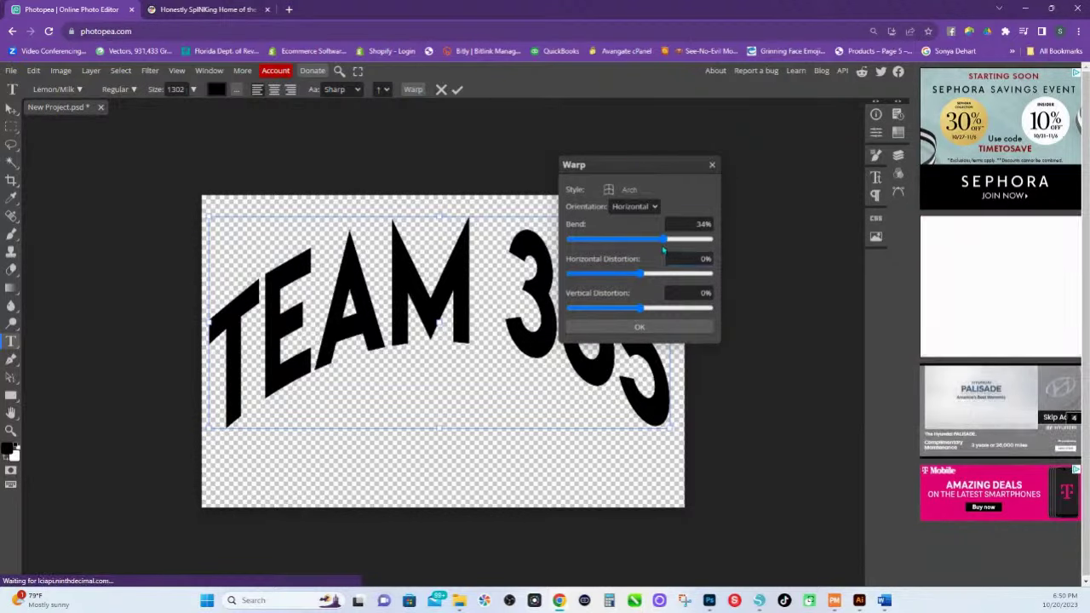
pyautogui.moveTo(663, 249); pyautogui.dragTo(654, 248)
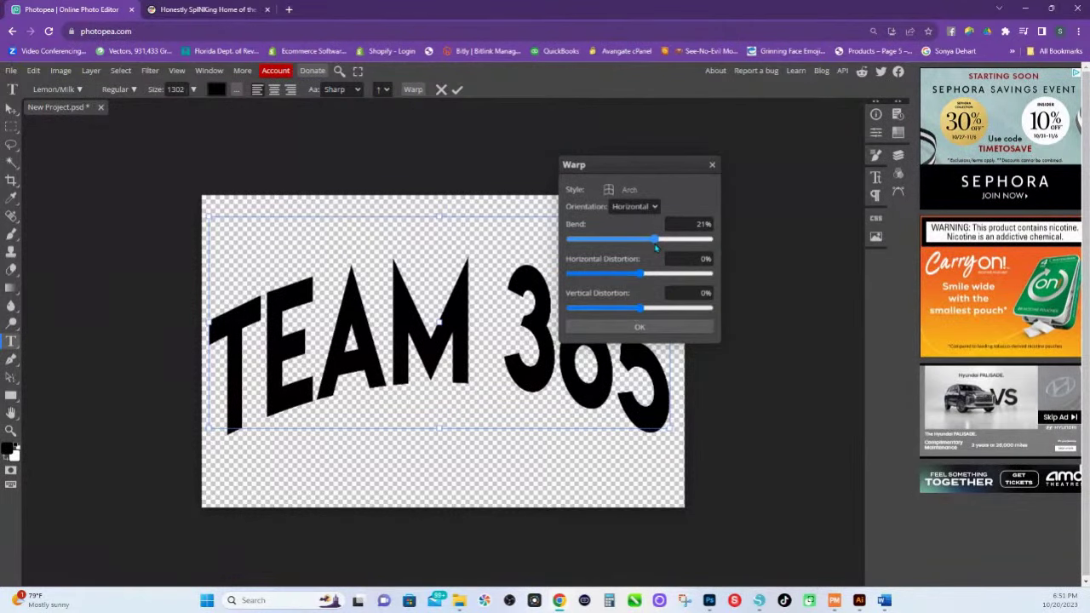
pyautogui.click(633, 329)
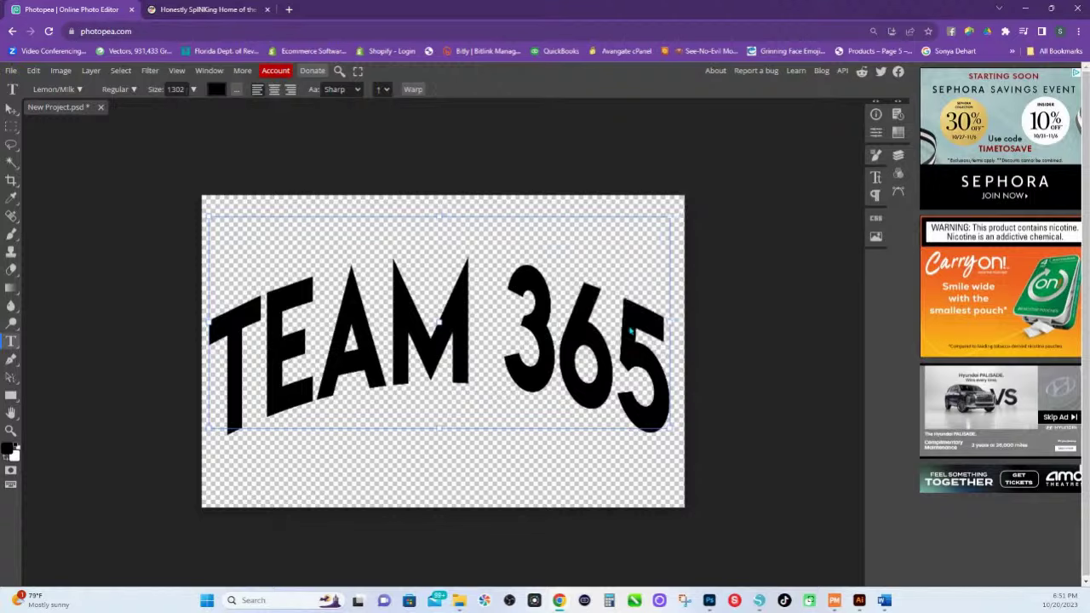
# Export the TEAM 365 design as an SVG named "TEAM365 LIVE TREND", keeping the text vectorized.
pyautogui.click(11, 70)
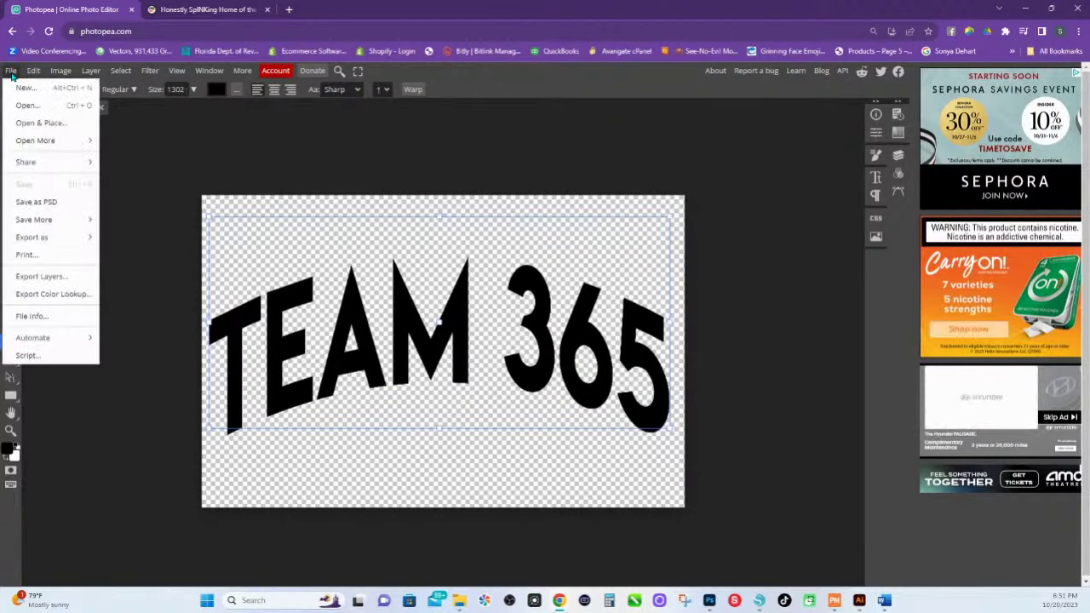
pyautogui.moveTo(46, 239)
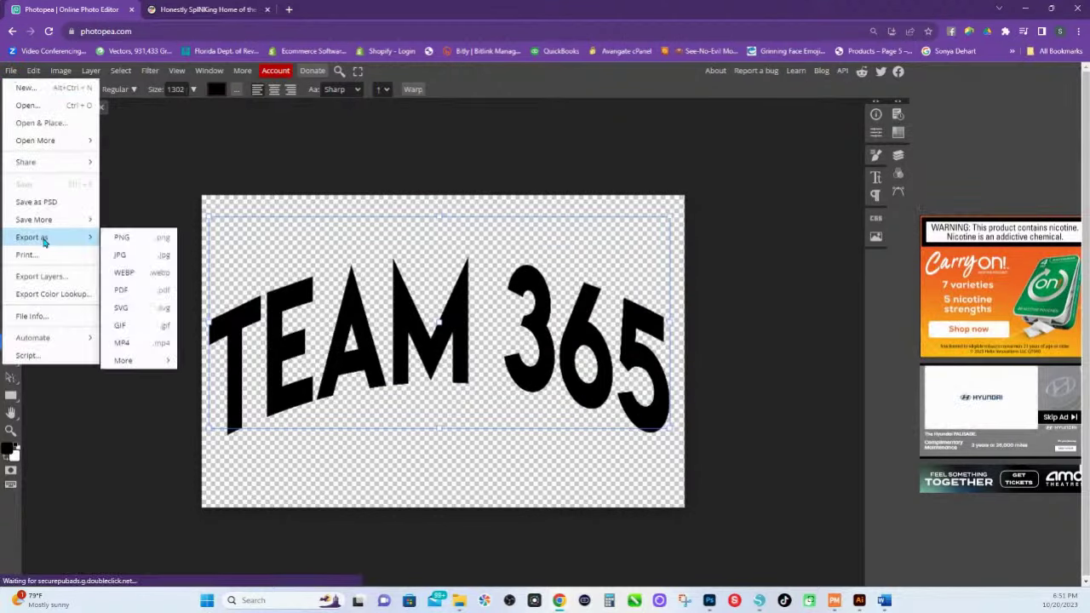
pyautogui.click(125, 316)
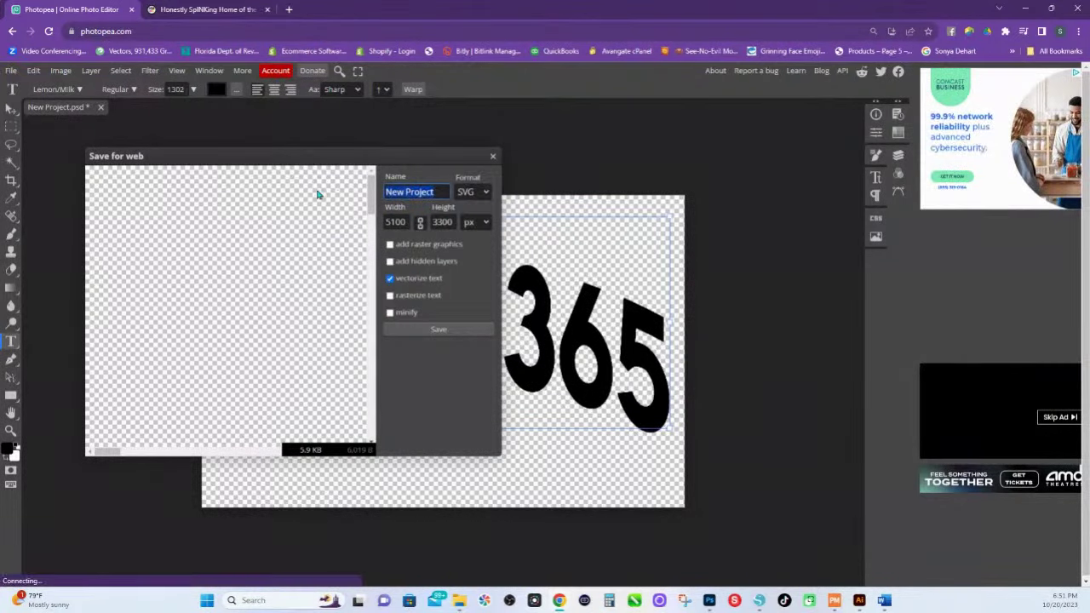
pyautogui.write('TEAM')
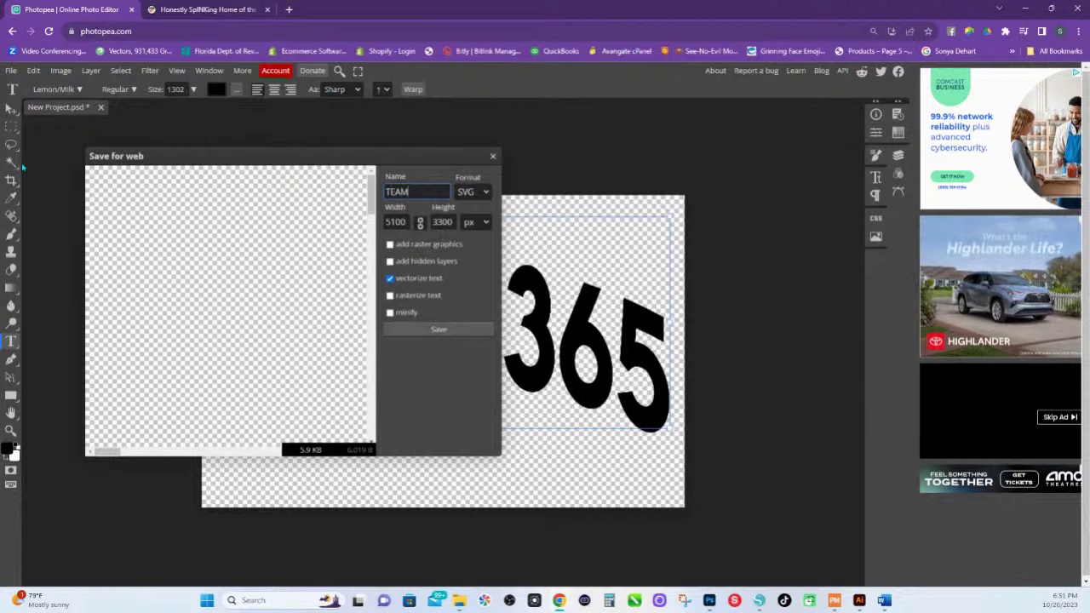
pyautogui.write('3')
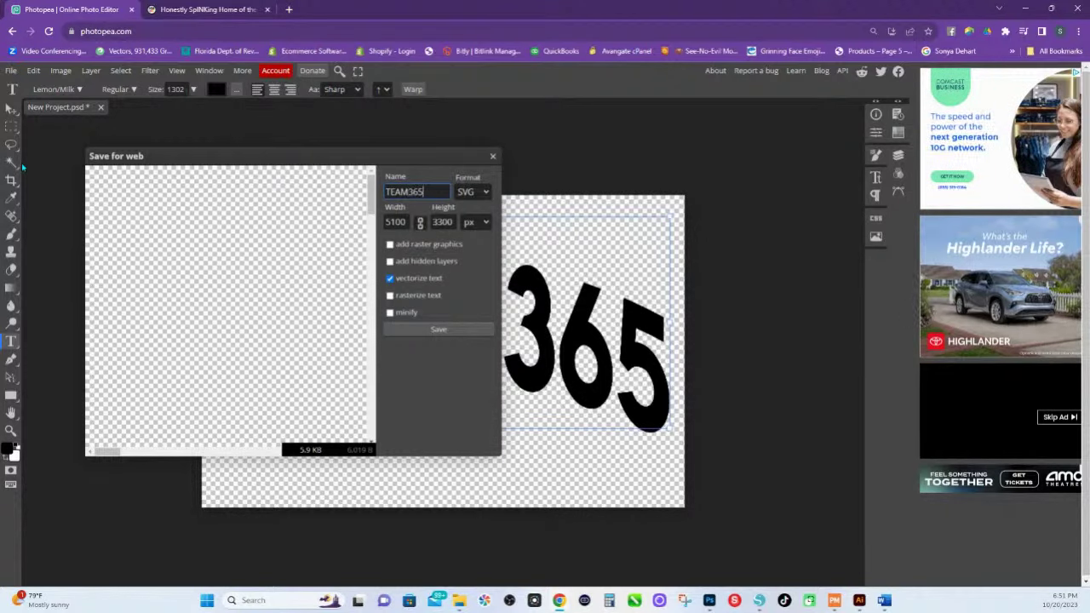
pyautogui.write('65')
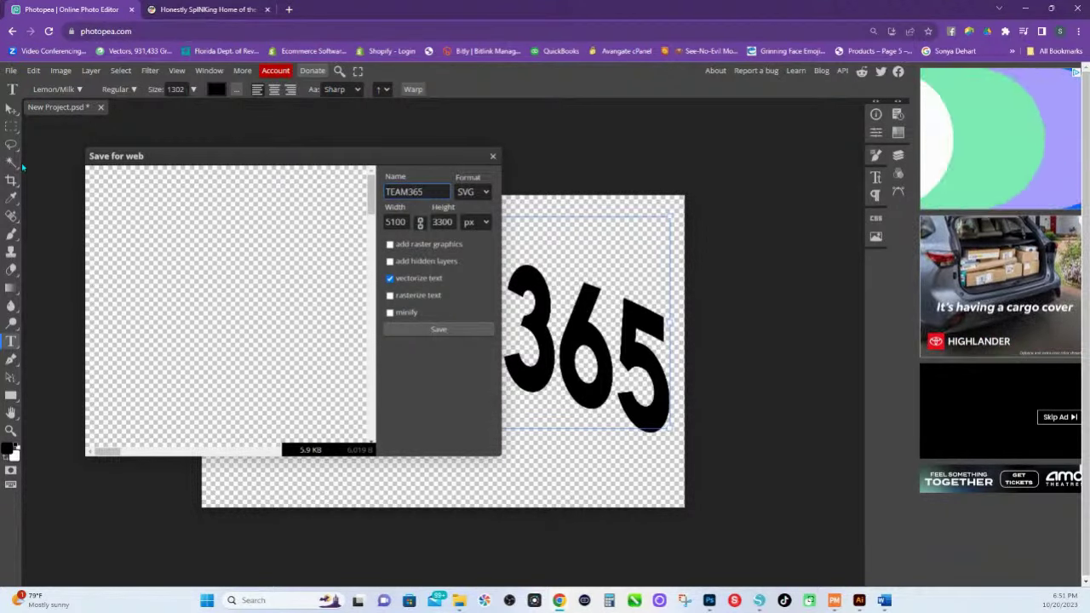
pyautogui.write(' LIVE')
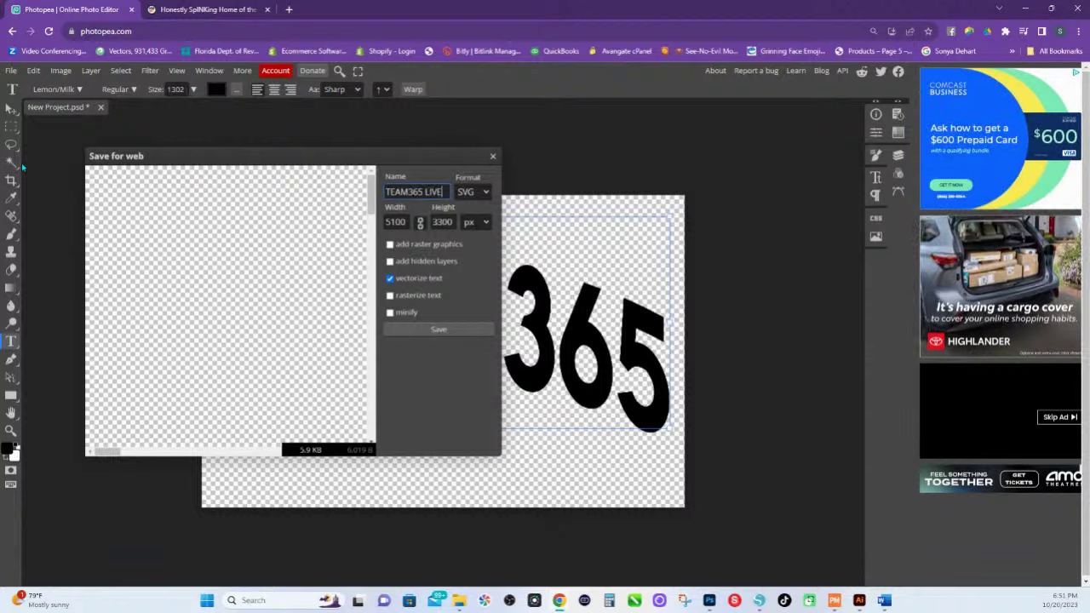
pyautogui.write(' TREND')
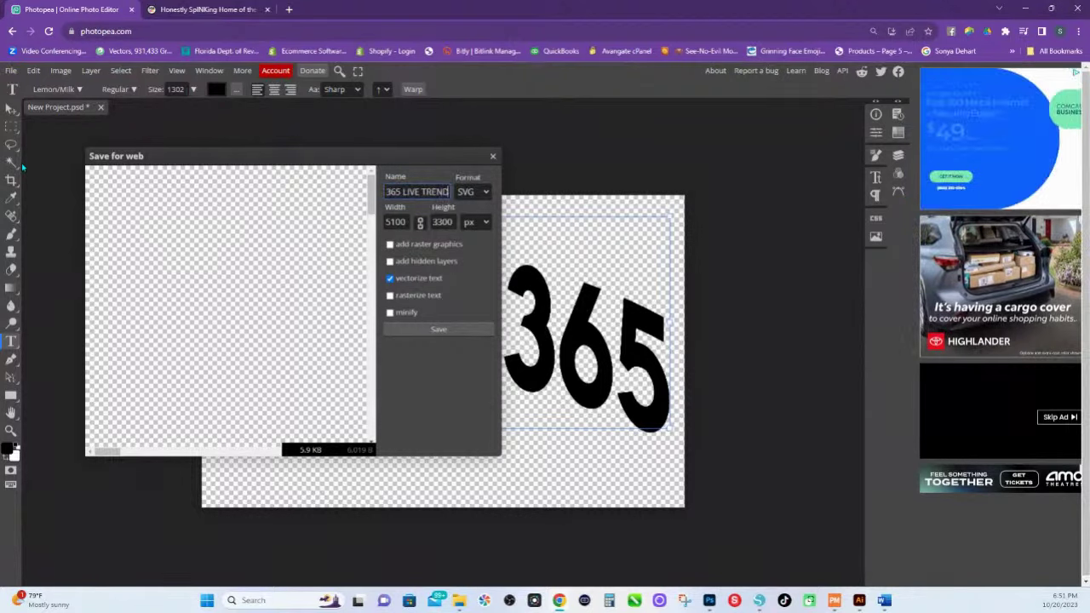
pyautogui.click(442, 331)
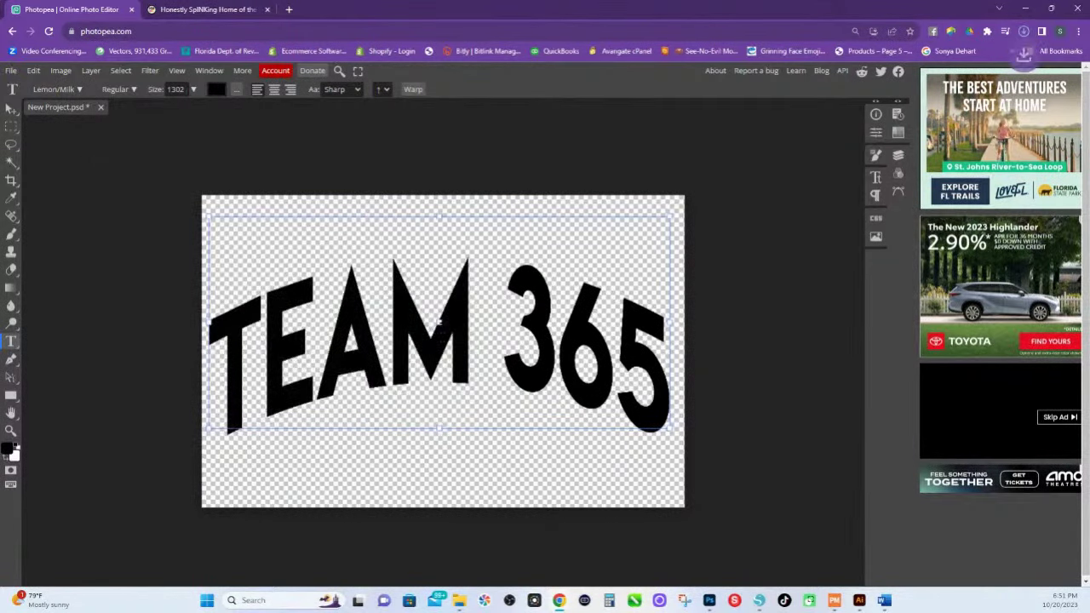
# Switch to Silhouette Studio, create a new blank document and merge the "TEAM365 LIVE TREND" file from Downloads into it.
pyautogui.click(759, 603)
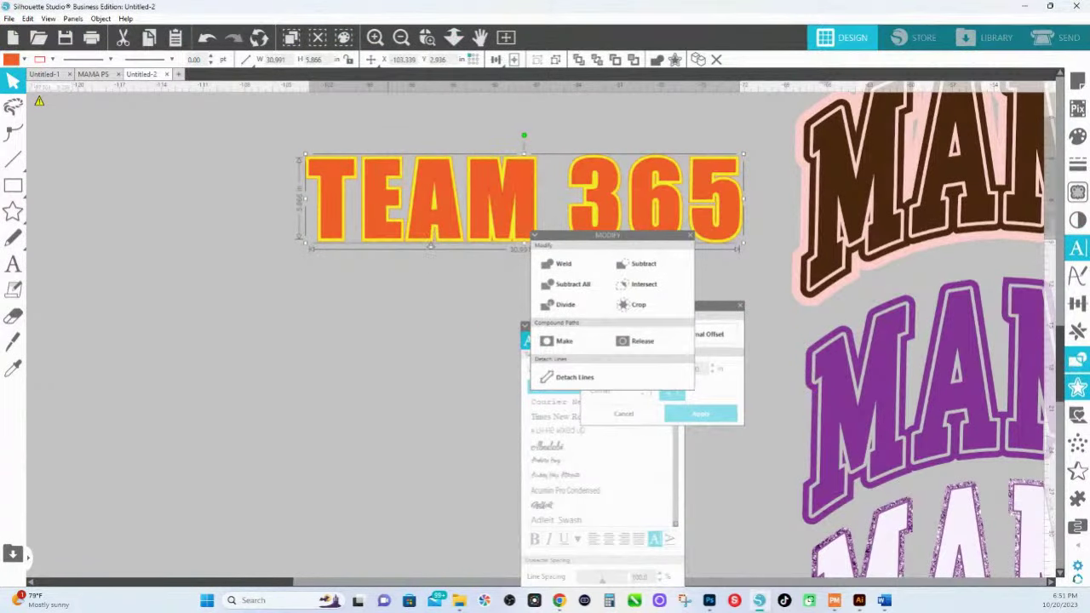
pyautogui.press('F3')
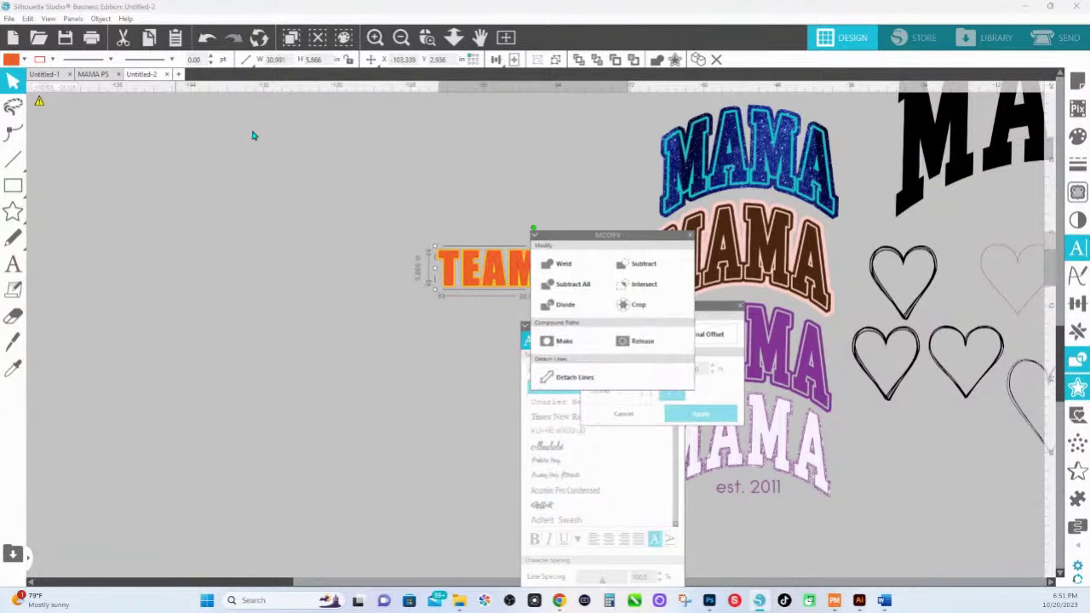
pyautogui.click(179, 75)
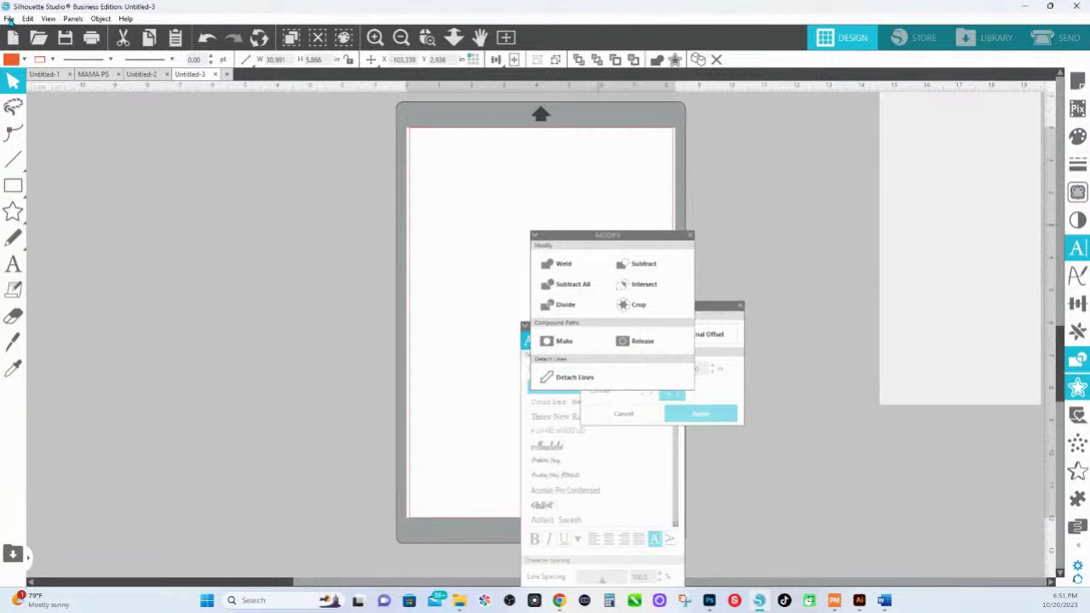
pyautogui.click(8, 19)
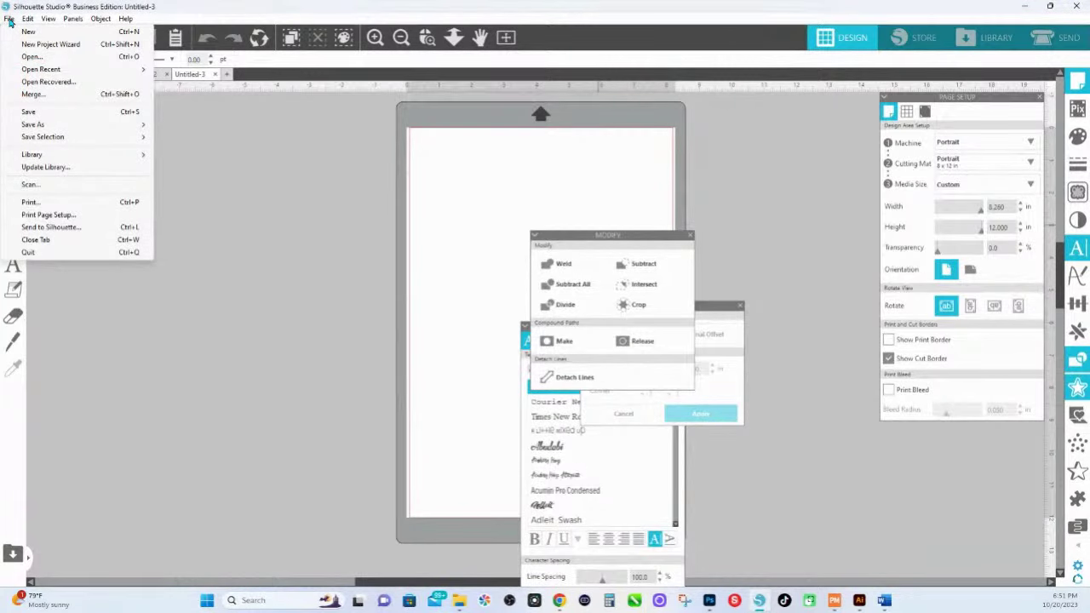
pyautogui.click(32, 93)
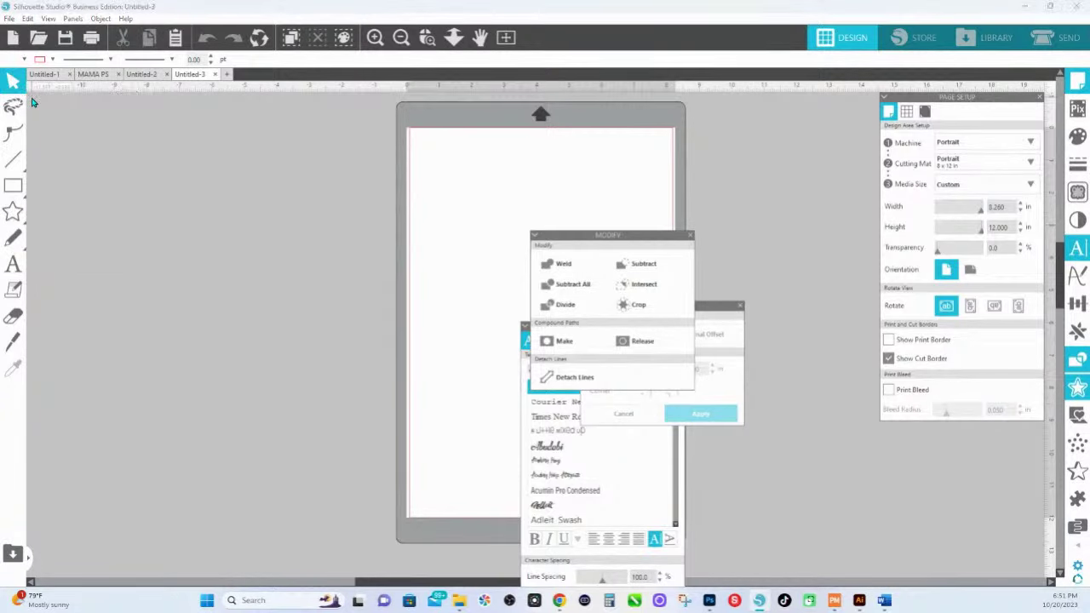
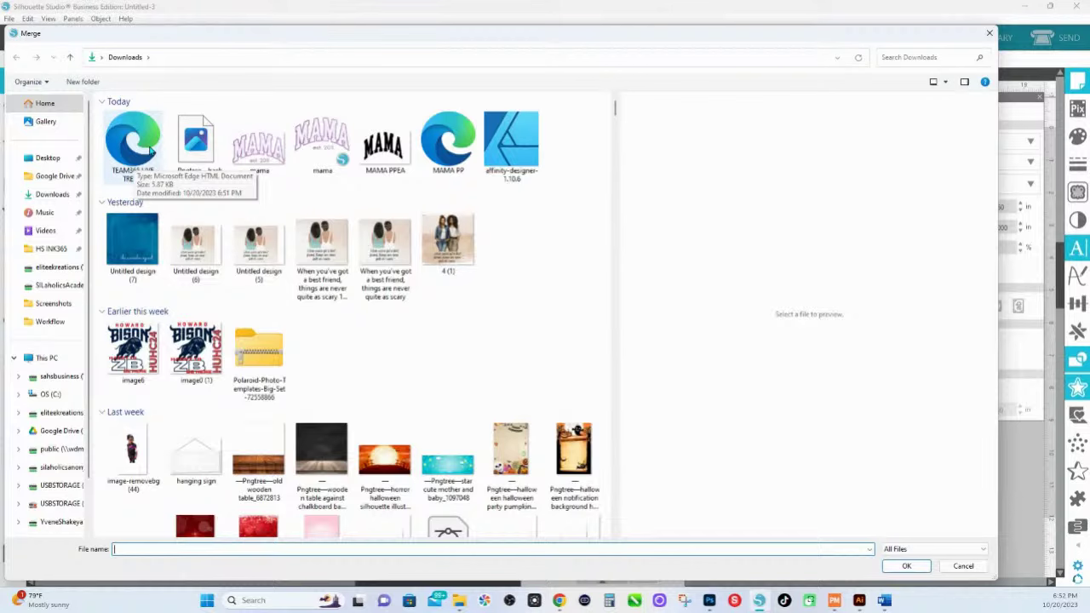
pyautogui.click(150, 150)
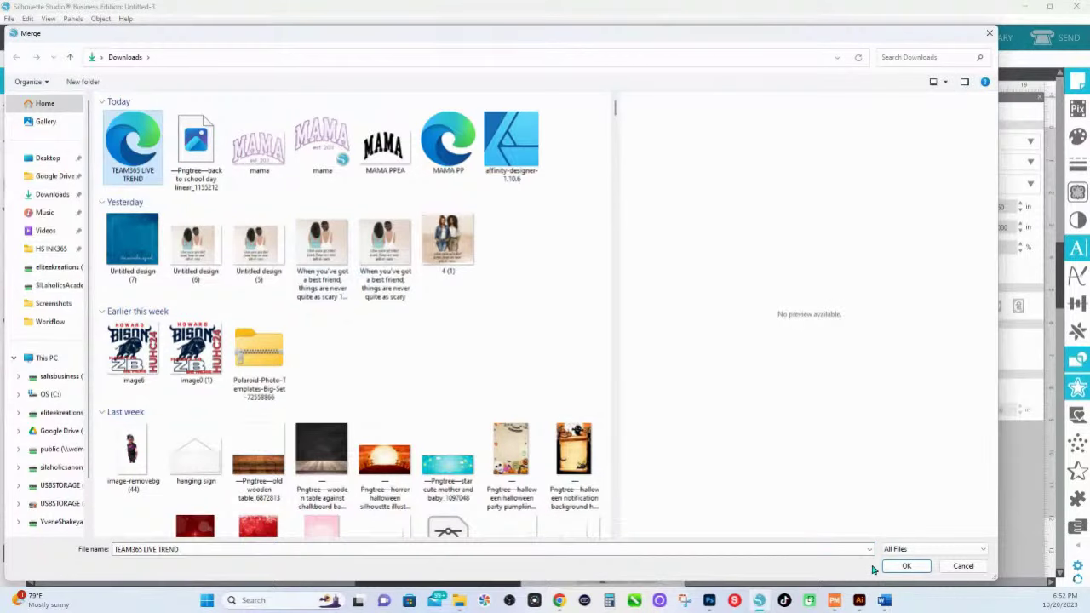
pyautogui.click(903, 566)
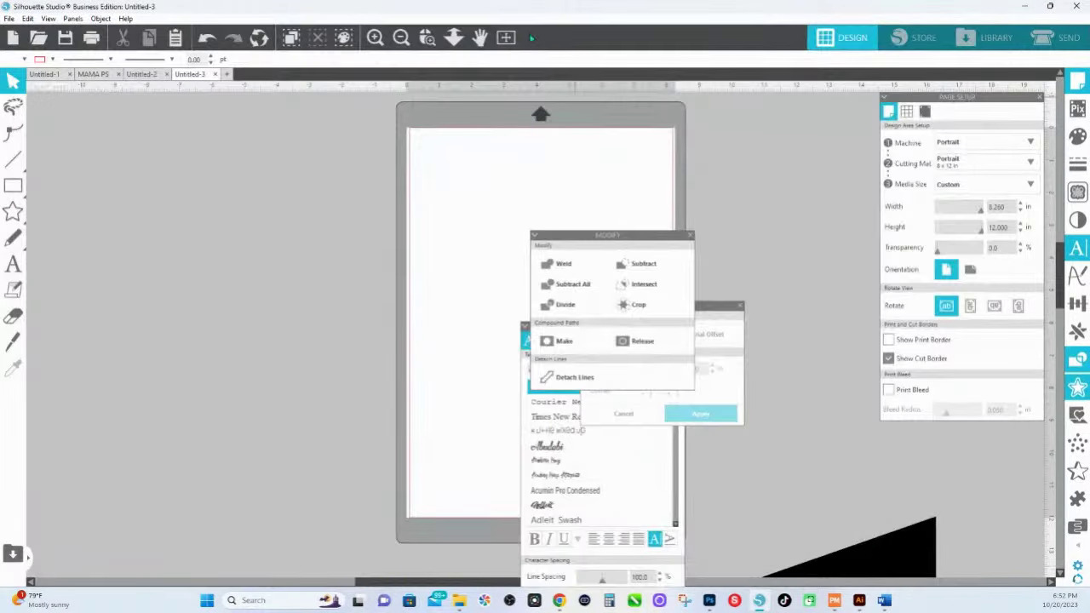
# Move the merged TEAM 365 design clear of the point editing area, inspect its edit points and leave point editing.
pyautogui.click(454, 37)
pyautogui.moveTo(460, 119); pyautogui.dragTo(624, 263)
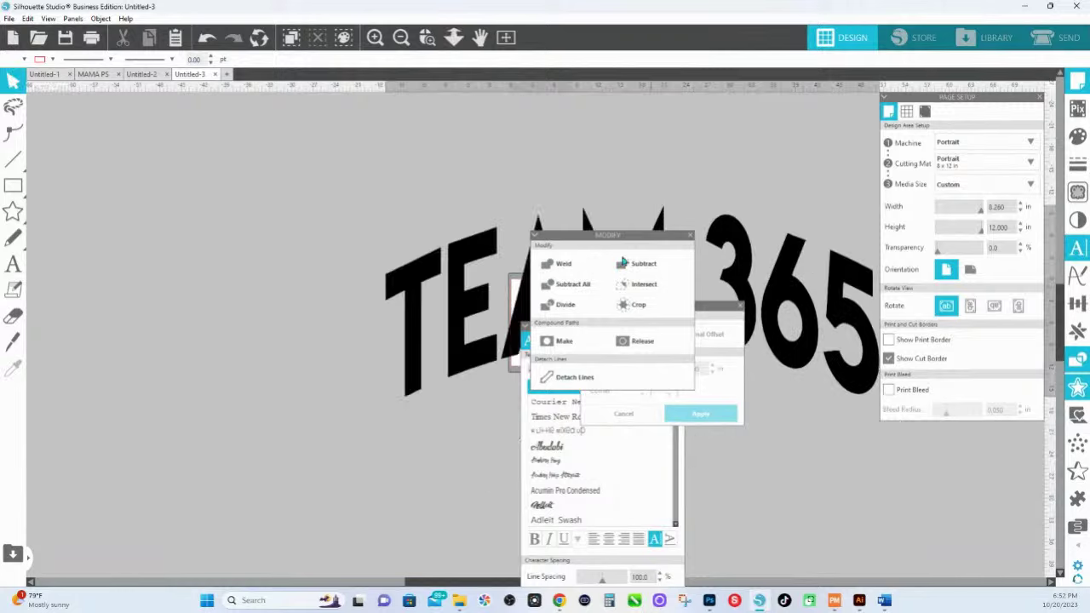
pyautogui.click(516, 218)
pyautogui.rightClick(515, 217)
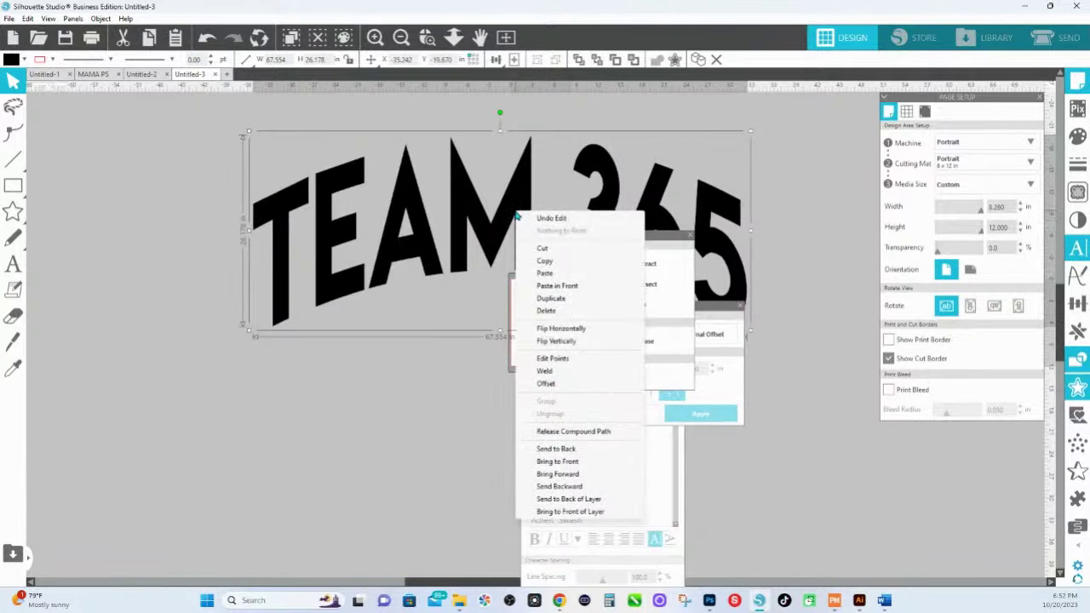
pyautogui.click(552, 358)
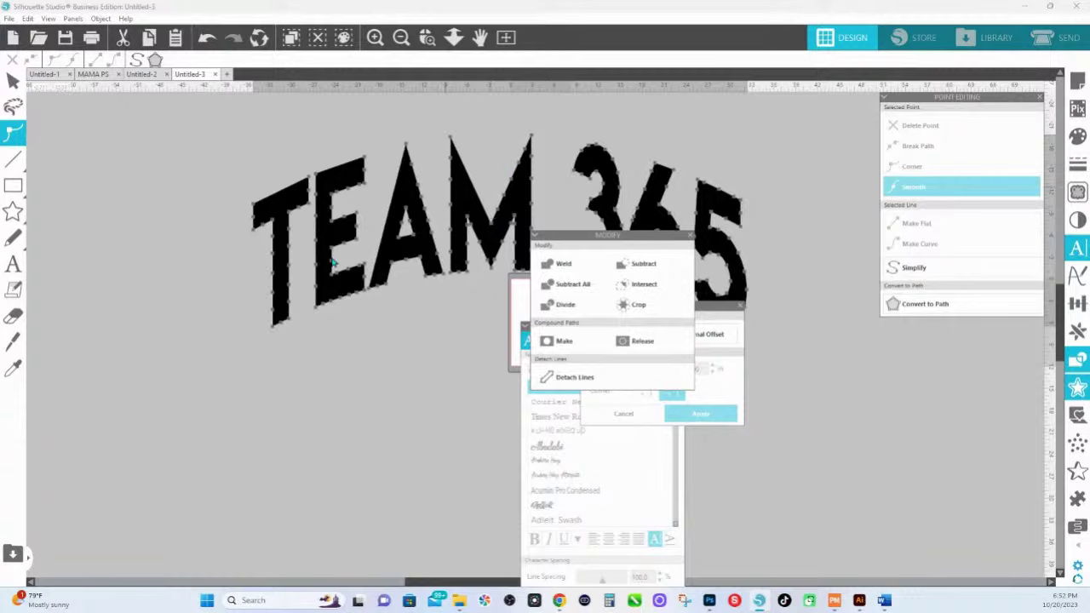
pyautogui.click(134, 214)
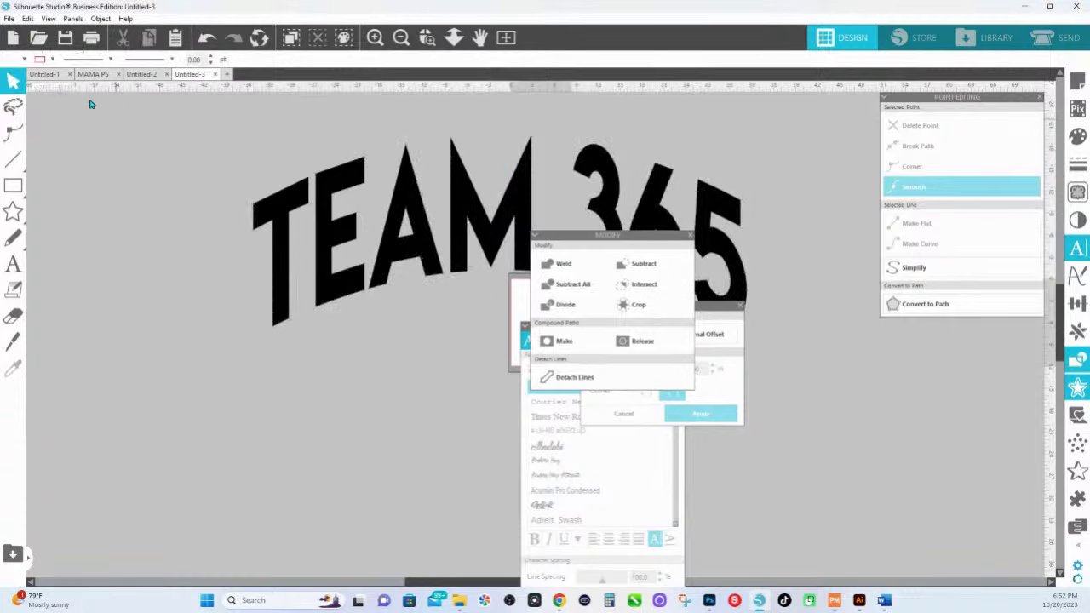
# Merge the "MAMA PPEA" file from Downloads into the TEAM 365 document.
pyautogui.click(10, 19)
pyautogui.click(33, 94)
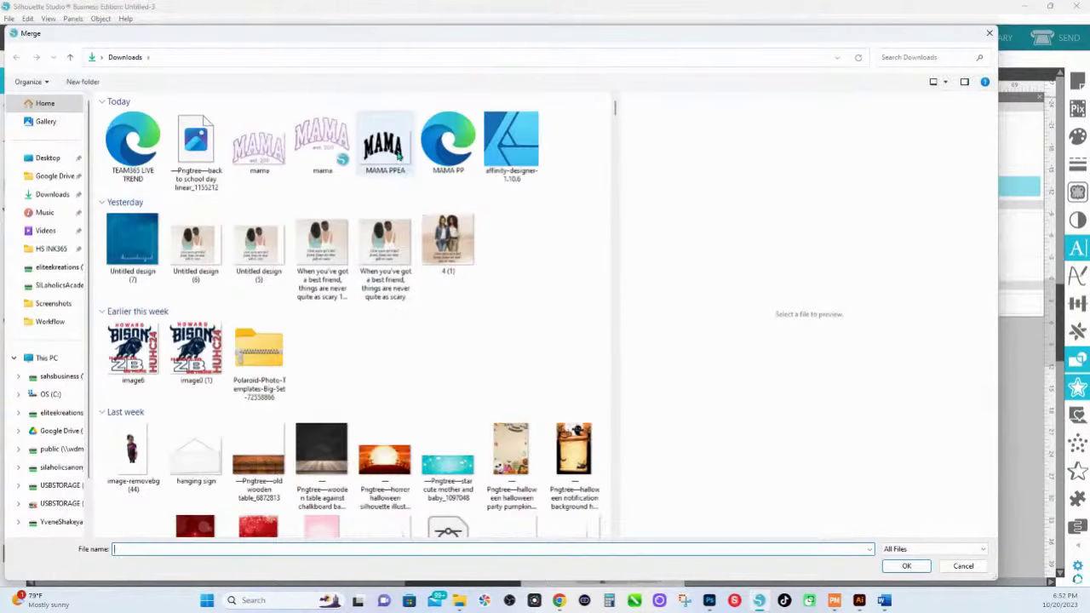
pyautogui.click(385, 145)
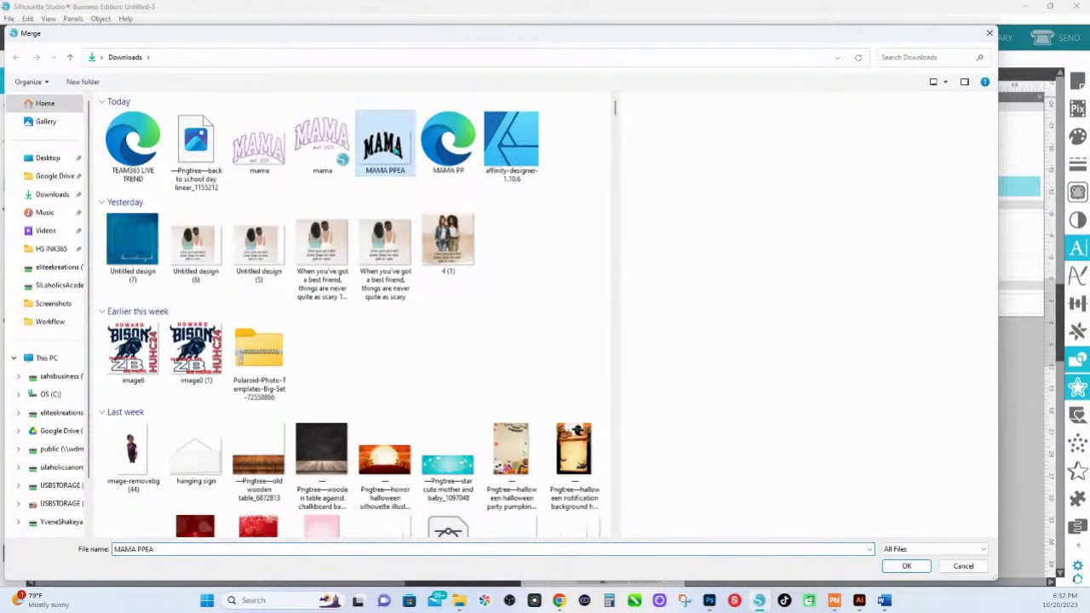
pyautogui.click(906, 567)
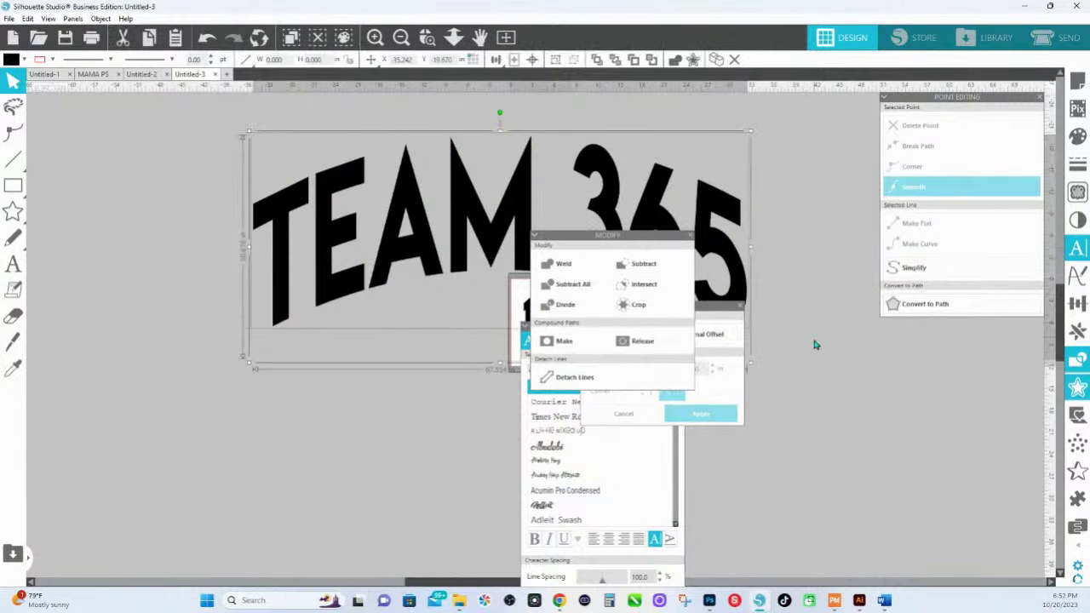
# Move the floating Modify, Offset and Text Style panels off the artwork so both designs are uncovered.
pyautogui.moveTo(620, 237); pyautogui.dragTo(913, 324)
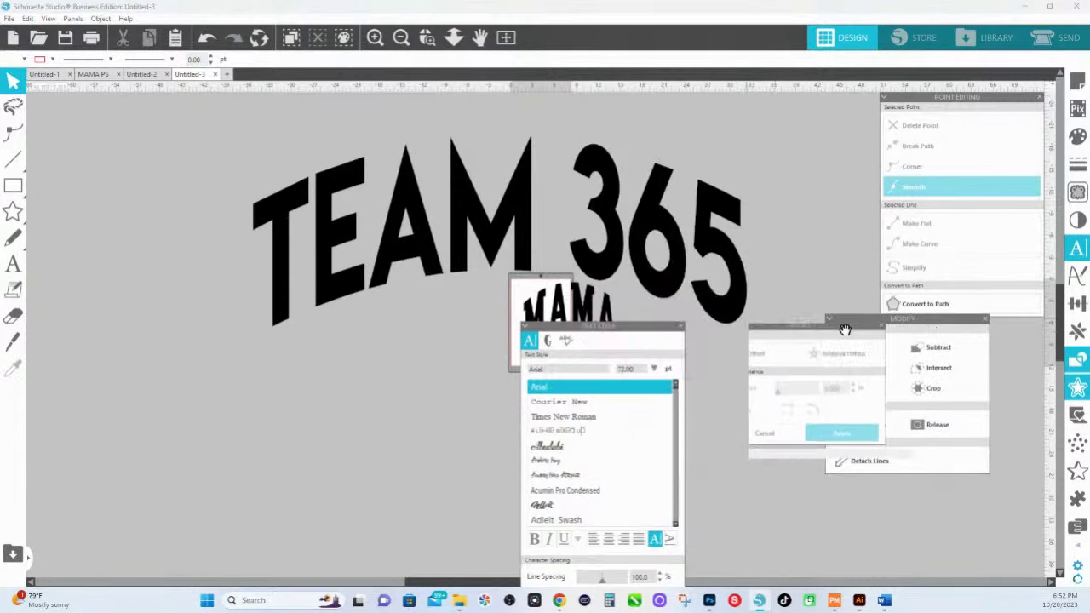
pyautogui.moveTo(724, 322); pyautogui.dragTo(952, 339)
pyautogui.moveTo(615, 327); pyautogui.dragTo(896, 316)
# Enlarge the MAMA image to about 44.5 by 28.8 in and place it above the TEAM 365 design.
pyautogui.click(568, 307)
pyautogui.moveTo(568, 307); pyautogui.dragTo(457, 340)
pyautogui.moveTo(520, 394); pyautogui.dragTo(728, 515)
pyautogui.moveTo(515, 375); pyautogui.dragTo(466, 403)
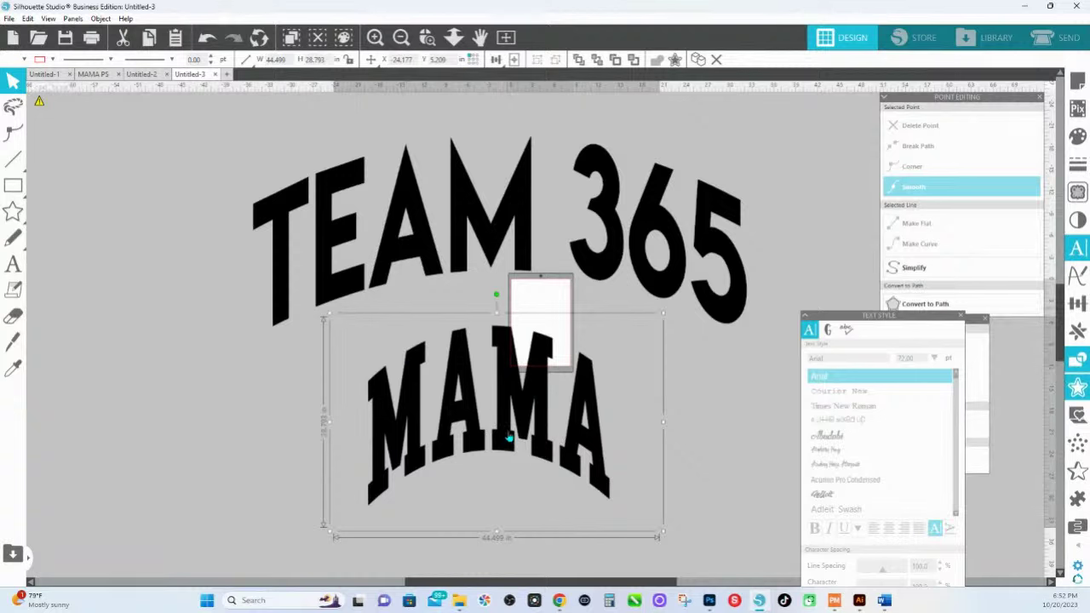
pyautogui.moveTo(525, 434); pyautogui.dragTo(521, 116)
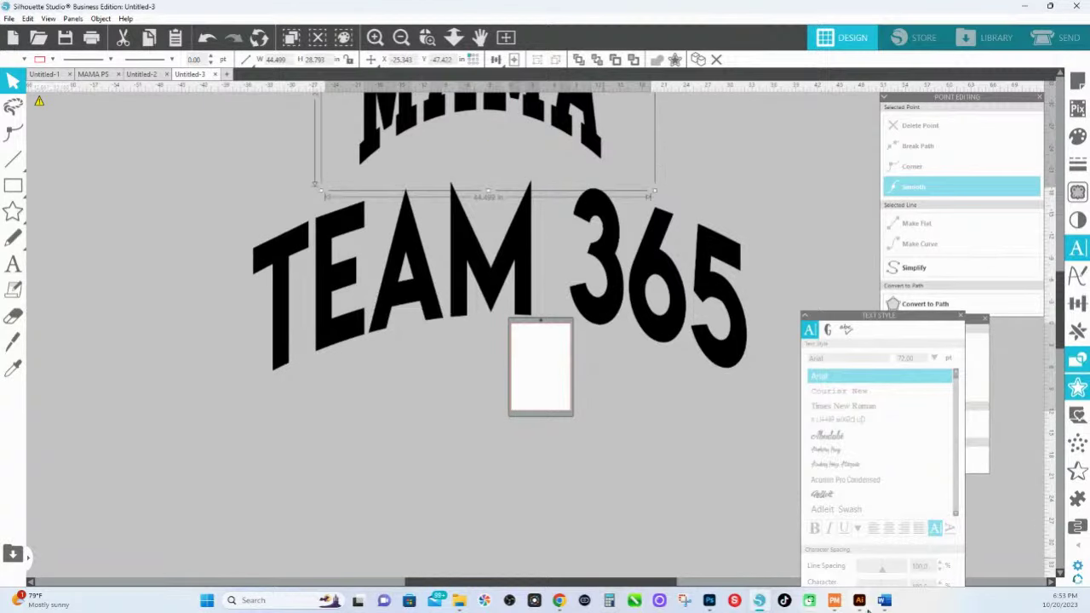
# Switch to Illustrator, add the text WIFEY on the artboard and place it beneath the arched MAMA.
pyautogui.moveTo(861, 608)
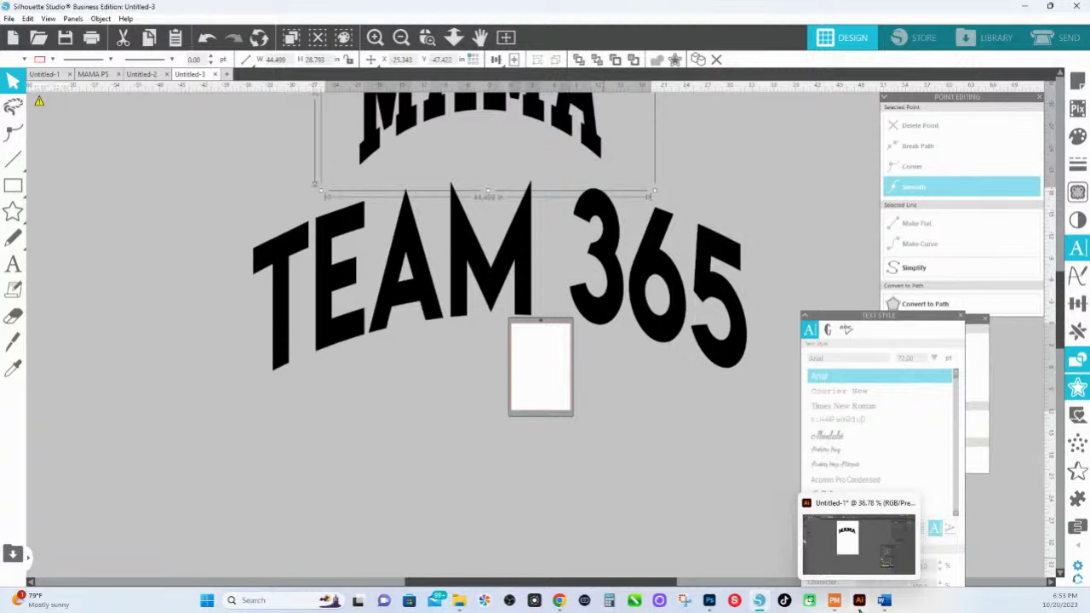
pyautogui.click(860, 601)
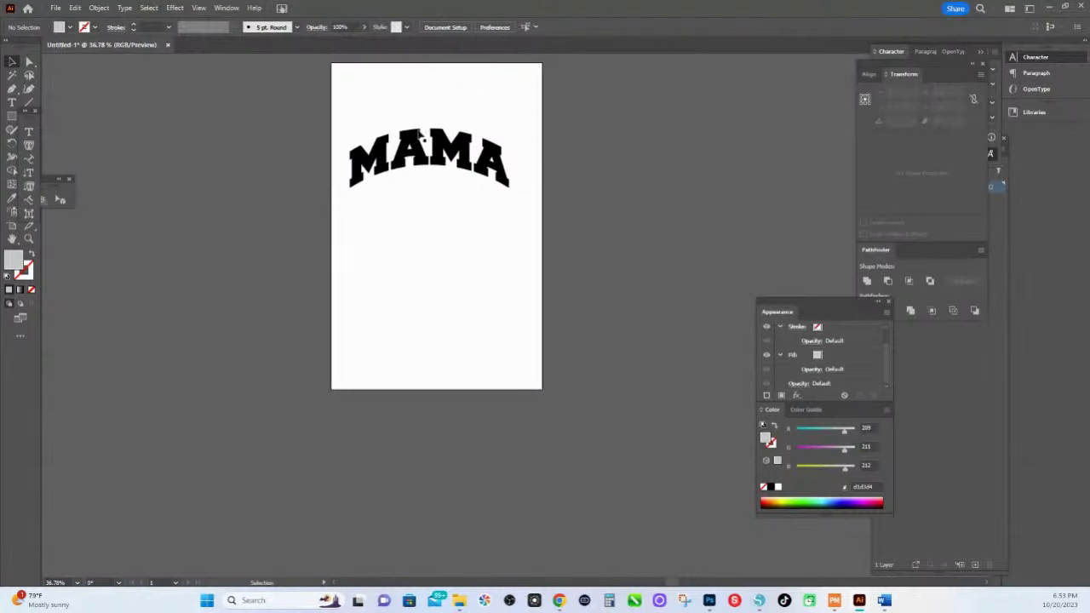
pyautogui.click(29, 158)
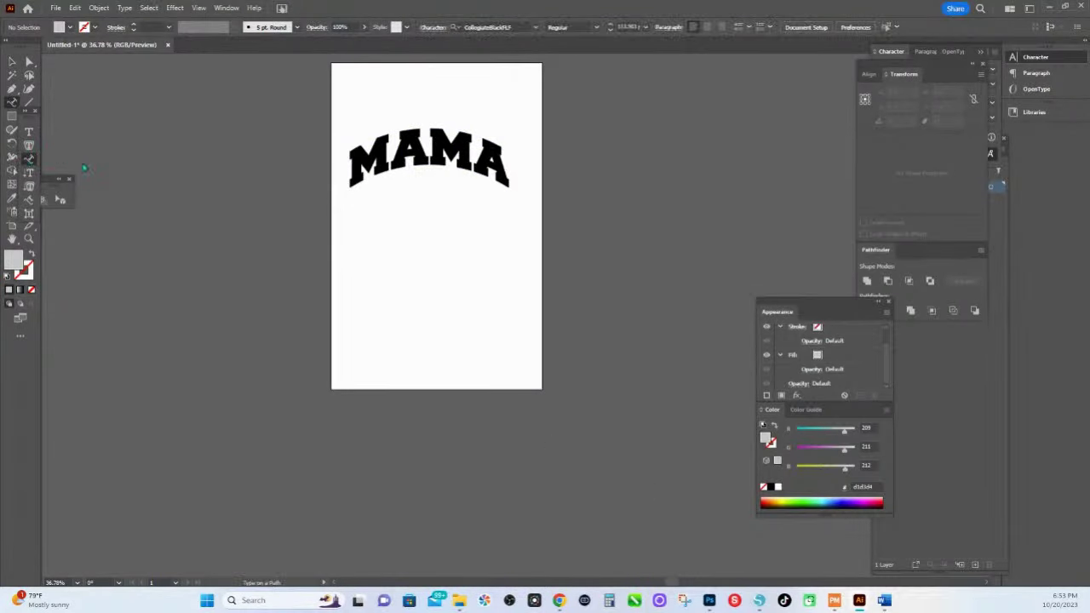
pyautogui.click(29, 132)
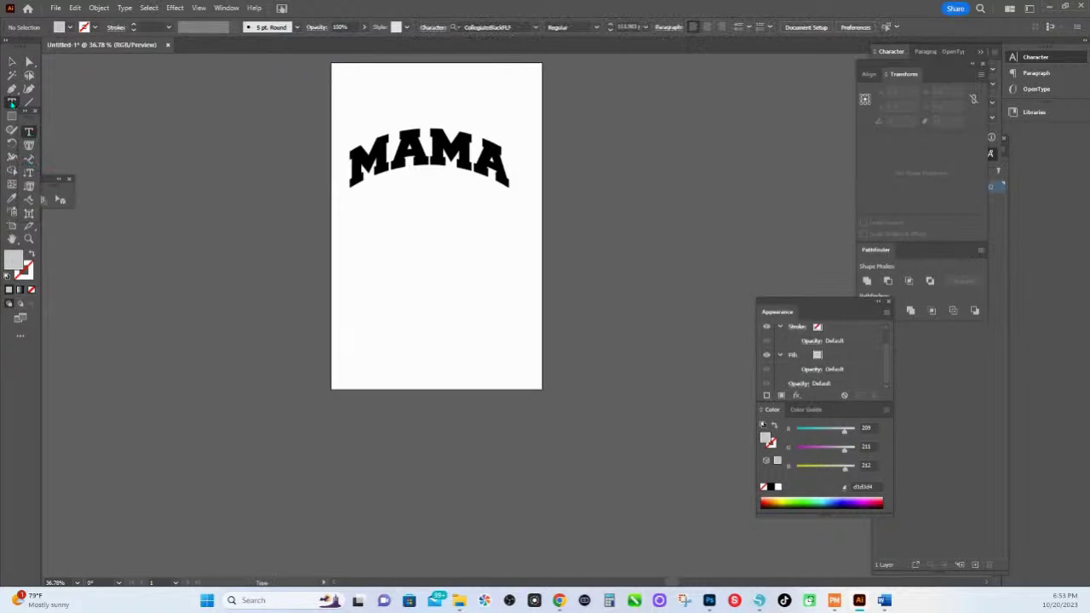
pyautogui.click(388, 239)
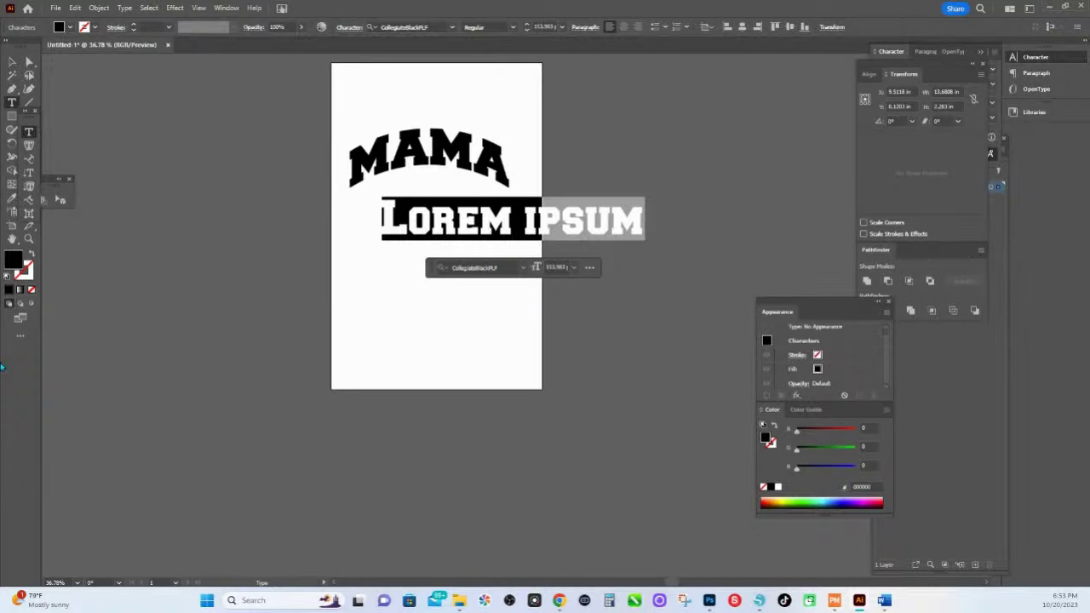
pyautogui.write('WIFEY')
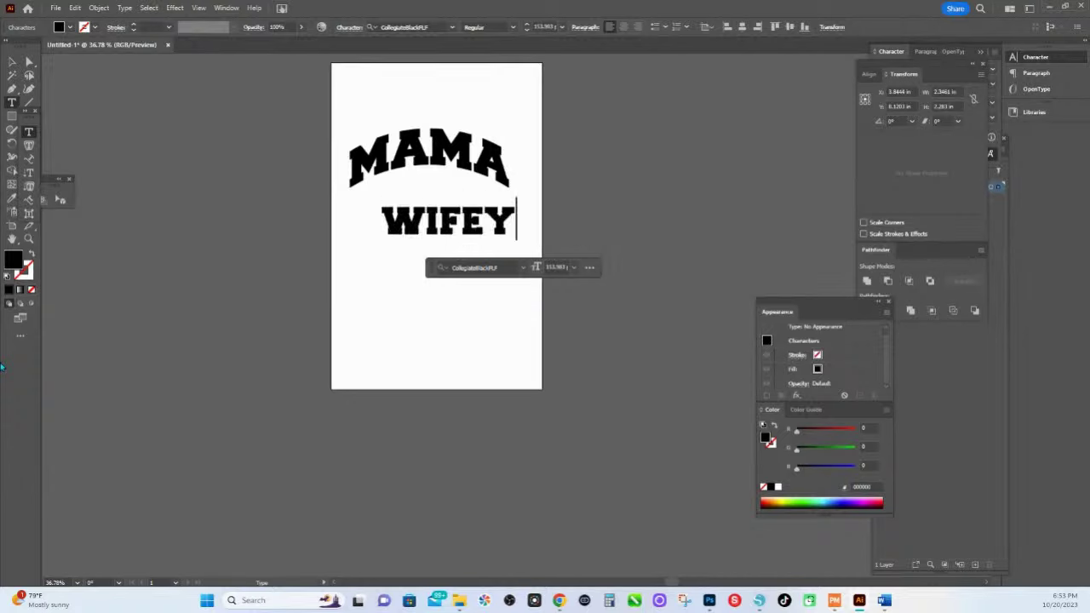
pyautogui.click(396, 213)
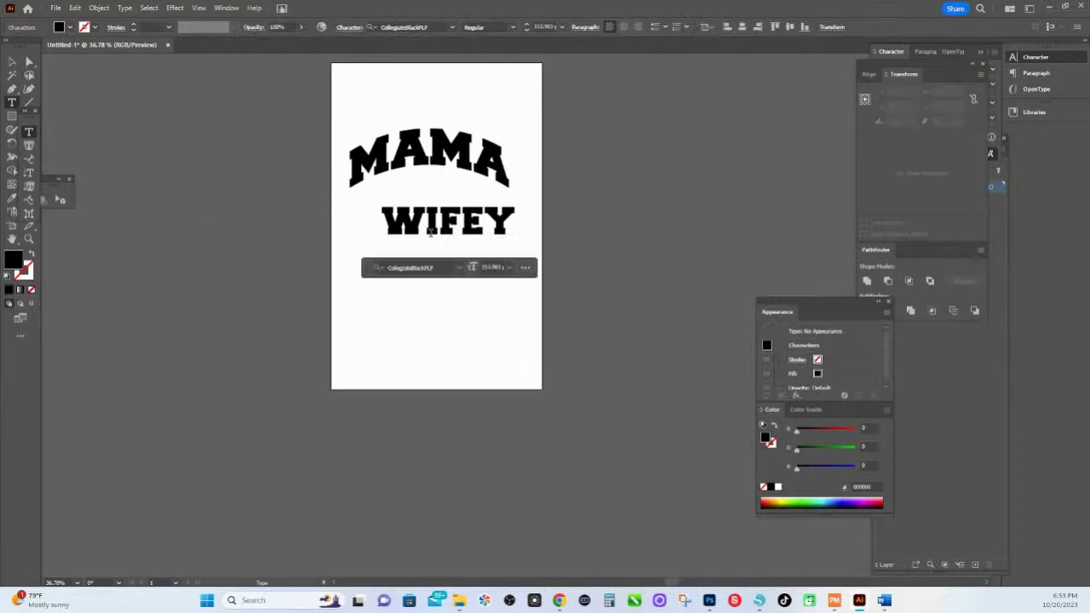
pyautogui.press('Escape')
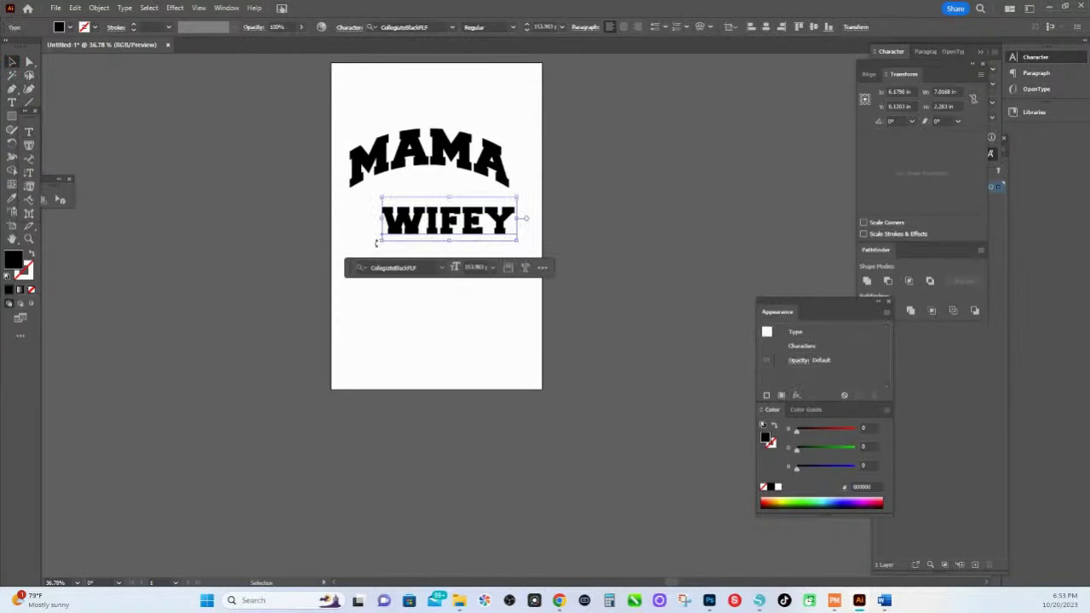
pyautogui.moveTo(400, 230); pyautogui.dragTo(382, 251)
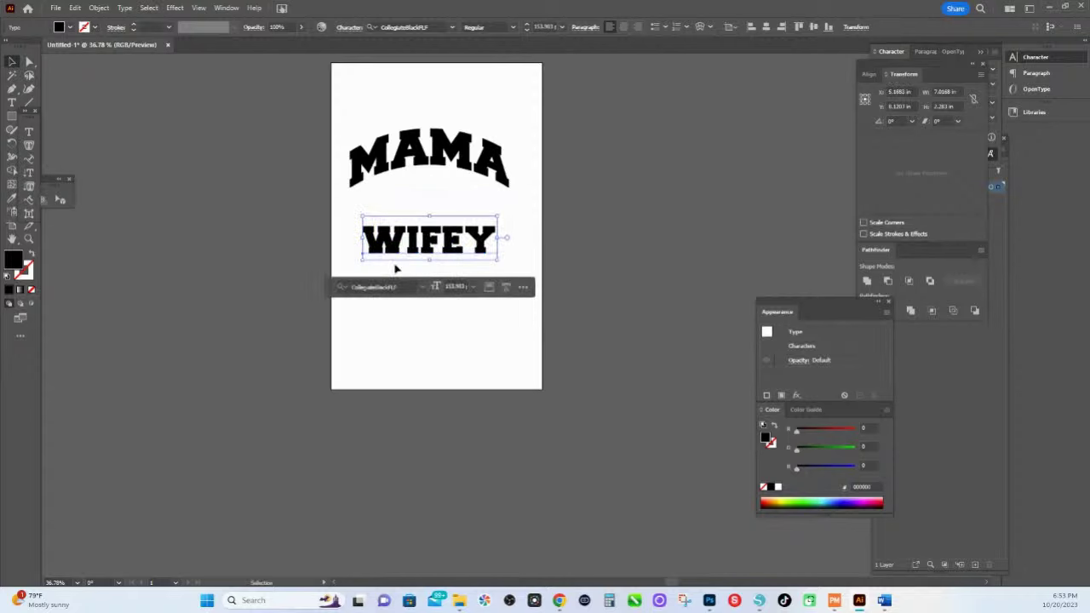
# Set the font of the WIFEY text to Rockwell Extra Bold.
pyautogui.click(407, 287)
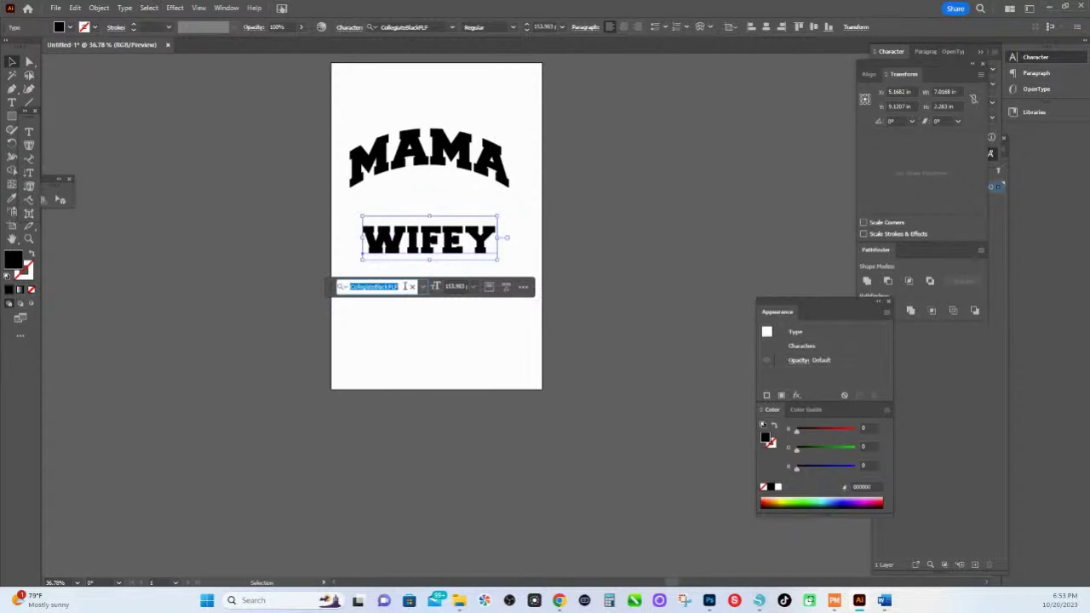
pyautogui.write('rockwel')
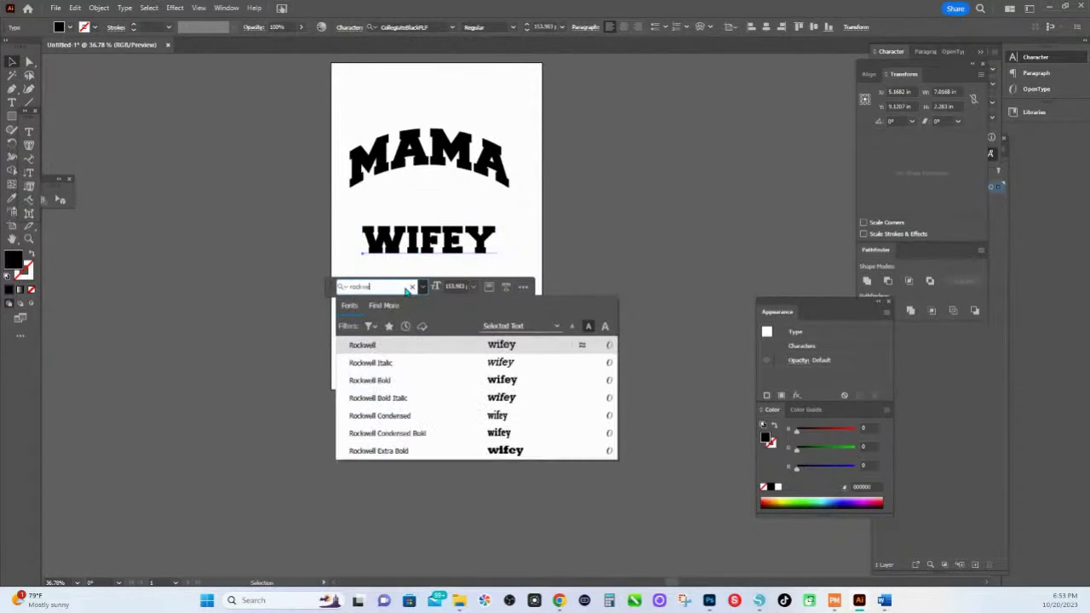
pyautogui.click(379, 346)
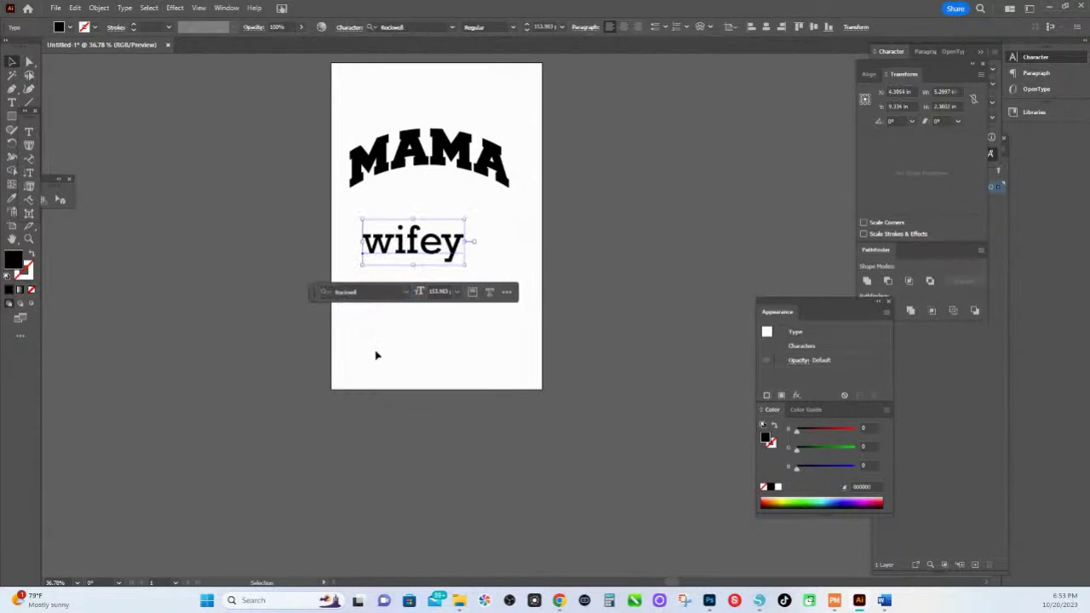
pyautogui.click(396, 294)
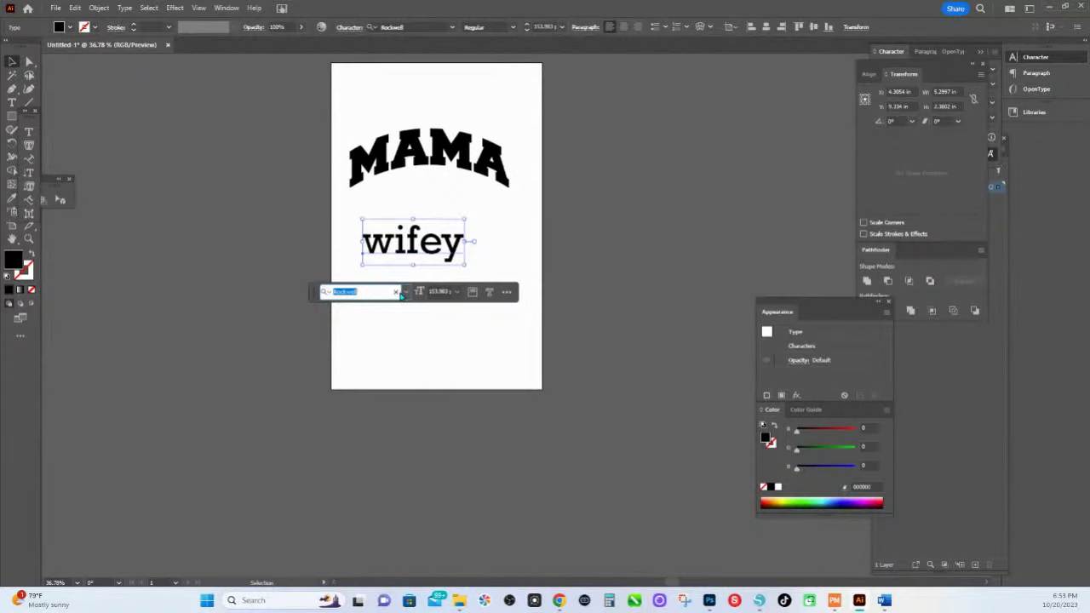
pyautogui.click(402, 293)
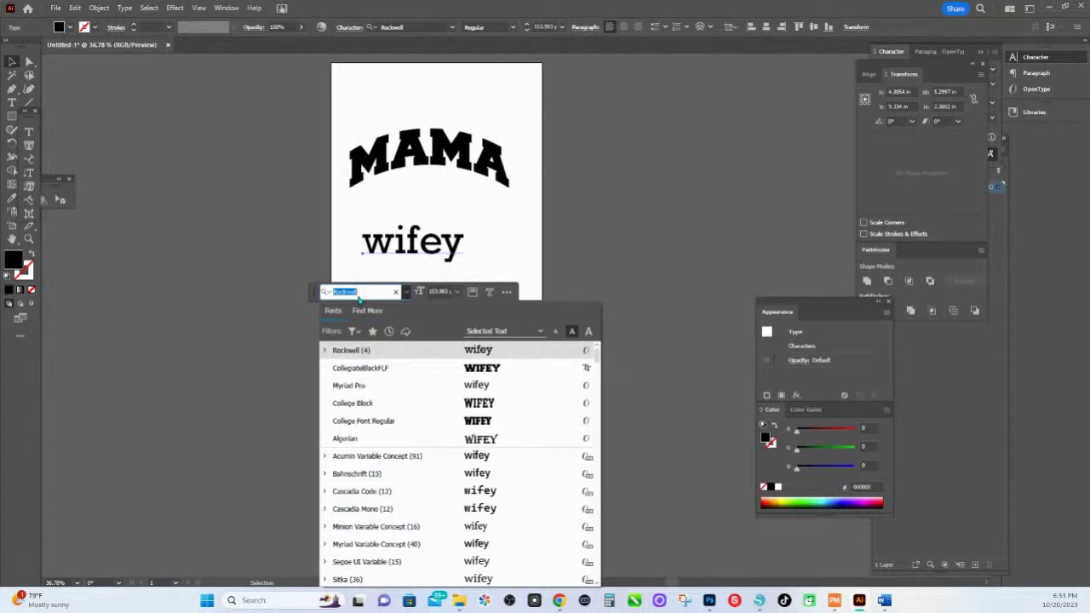
pyautogui.write('rock')
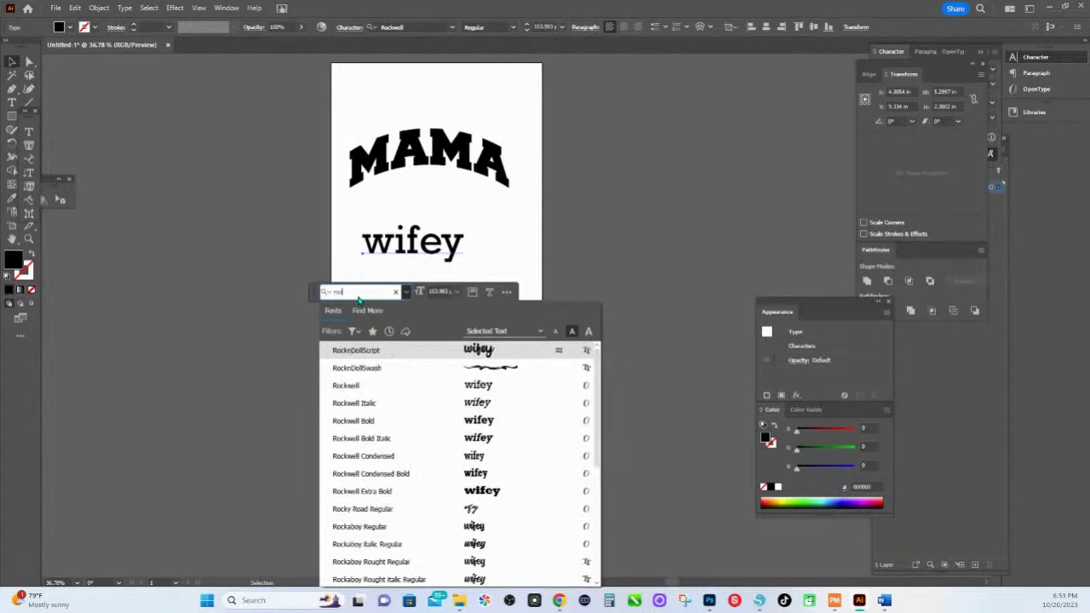
pyautogui.click(390, 491)
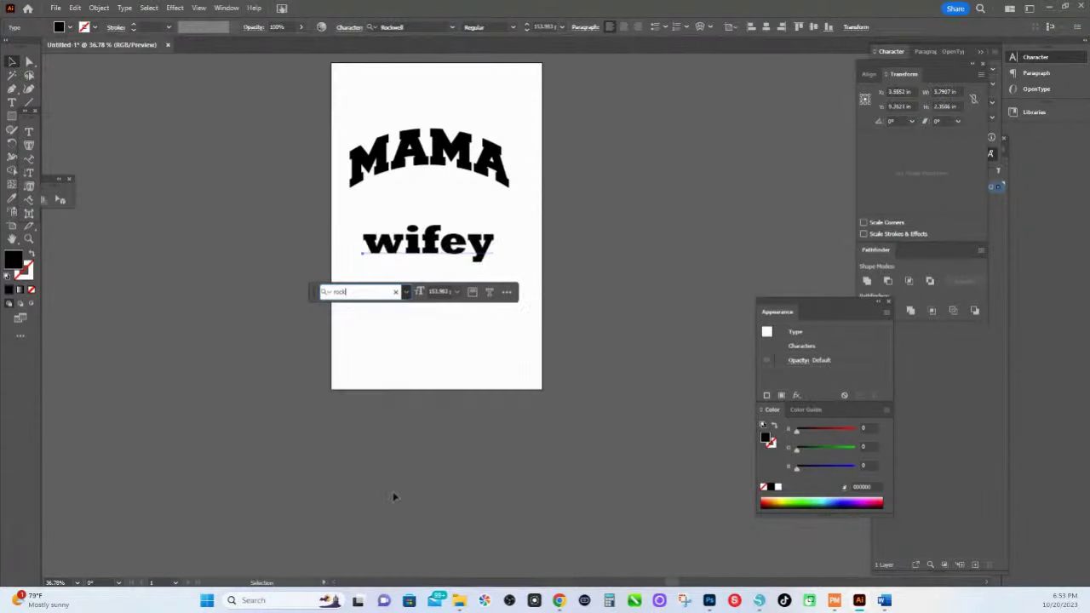
# Replace the lowercase wifey text with WIFEY in capitals.
pyautogui.doubleClick(451, 243)
pyautogui.hotkey('ctrl', 'a')
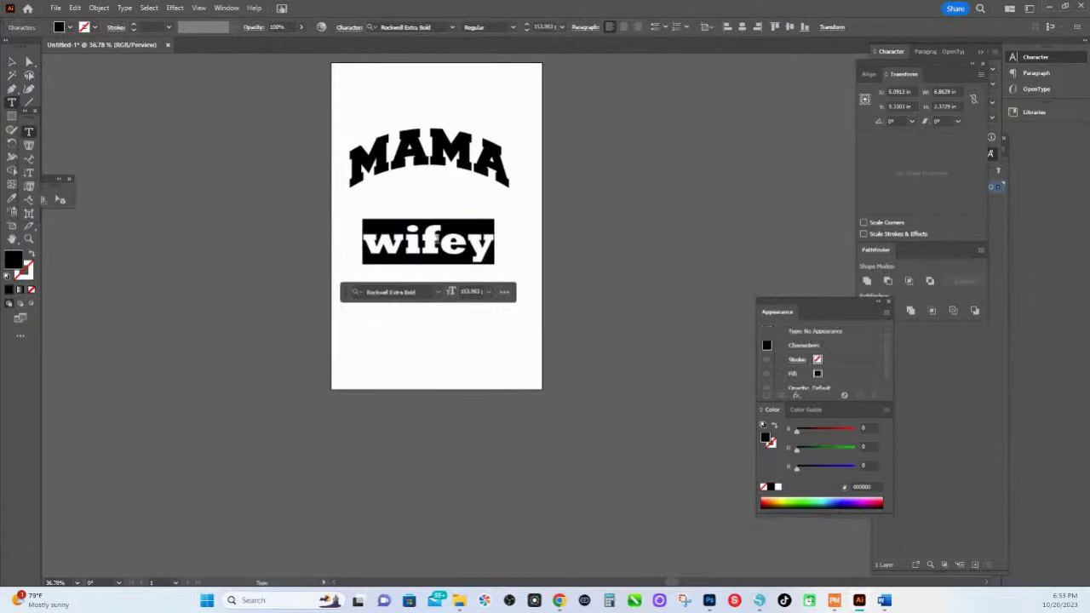
pyautogui.write('WIFEW=')
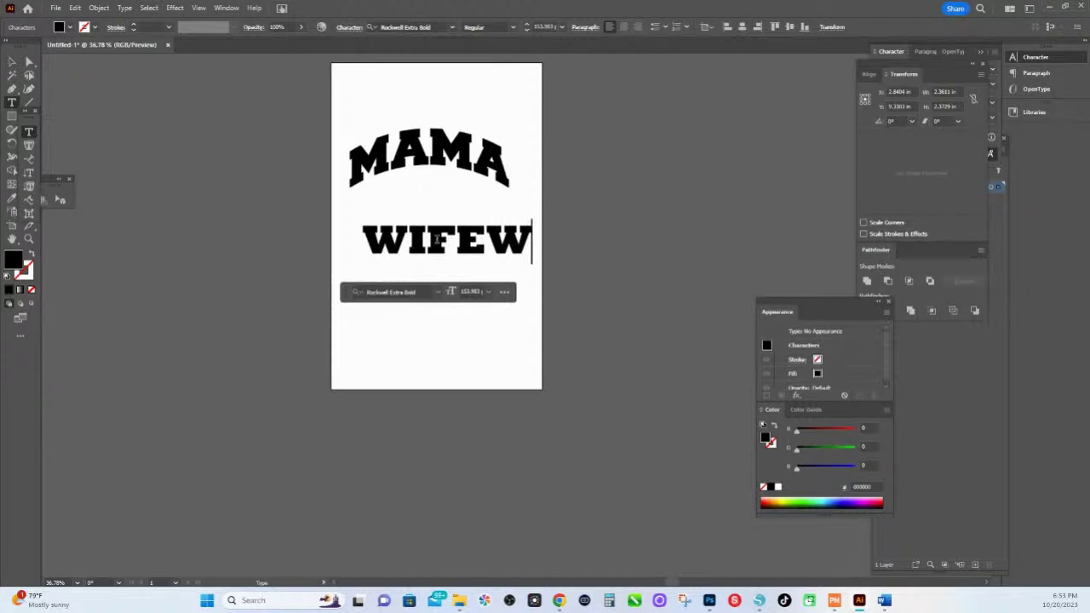
pyautogui.press('BackSpace')
pyautogui.press('BackSpace')
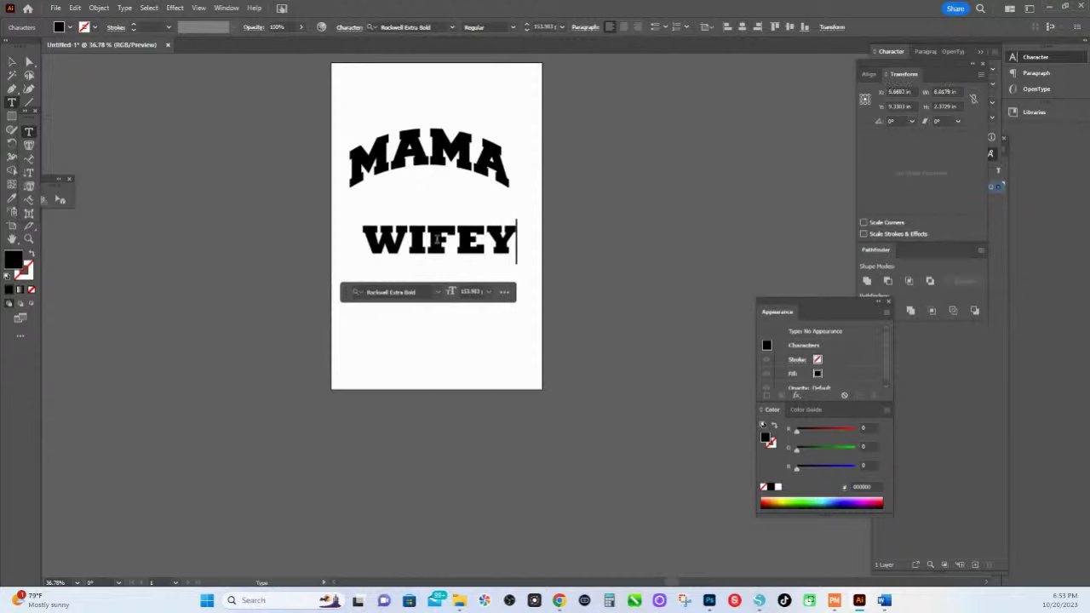
# Try the words GLAMMA and NANA in place of WIFEY, restore WIFEY and leave text editing.
pyautogui.press('BackSpace')
pyautogui.press('BackSpace')
pyautogui.press('BackSpace')
pyautogui.press('BackSpace')
pyautogui.press('BackSpace')
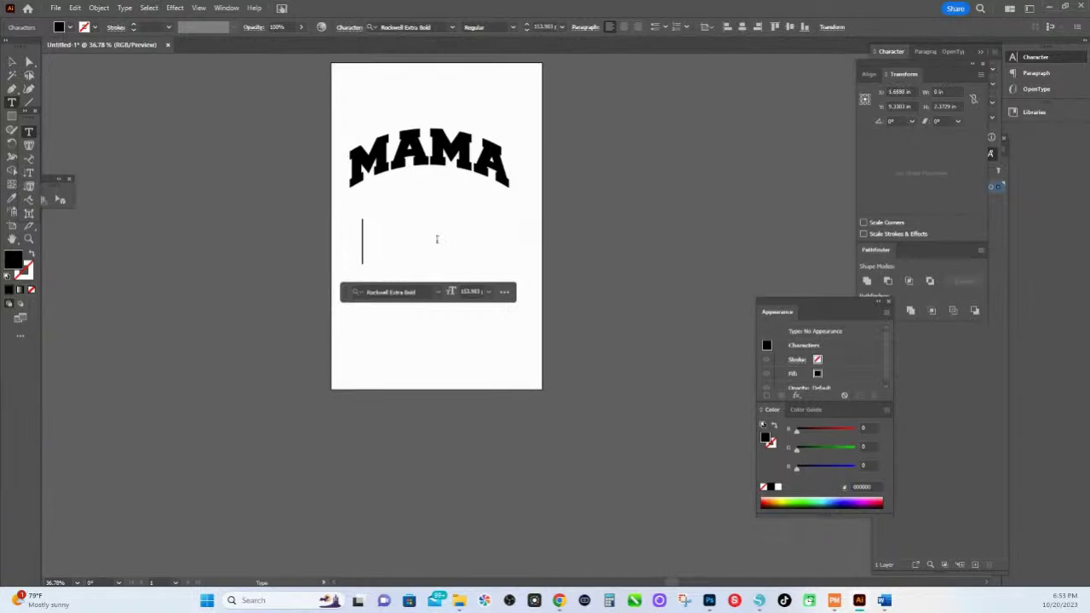
pyautogui.write('GLA')
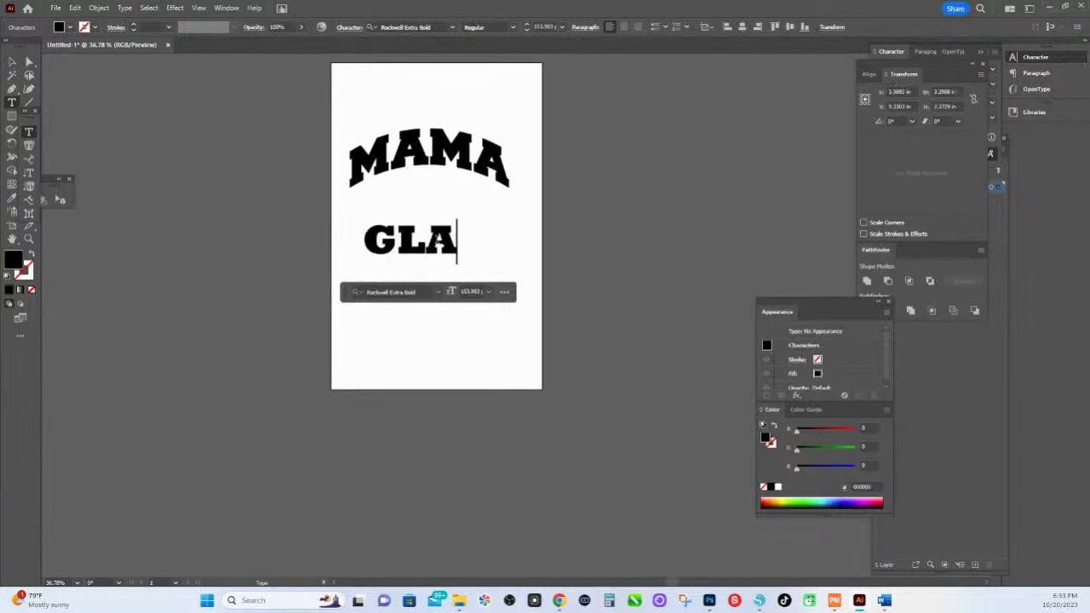
pyautogui.write('MMA')
pyautogui.press('BackSpace')
pyautogui.press('BackSpace')
pyautogui.press('BackSpace')
pyautogui.press('BackSpace')
pyautogui.press('BackSpace')
pyautogui.press('BackSpace')
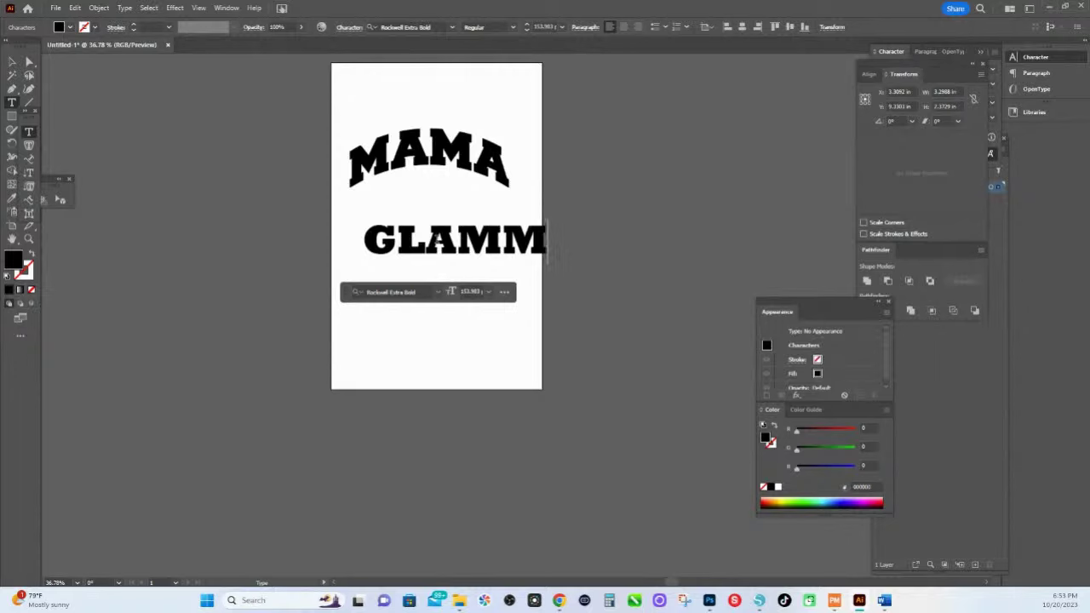
pyautogui.write('NANA')
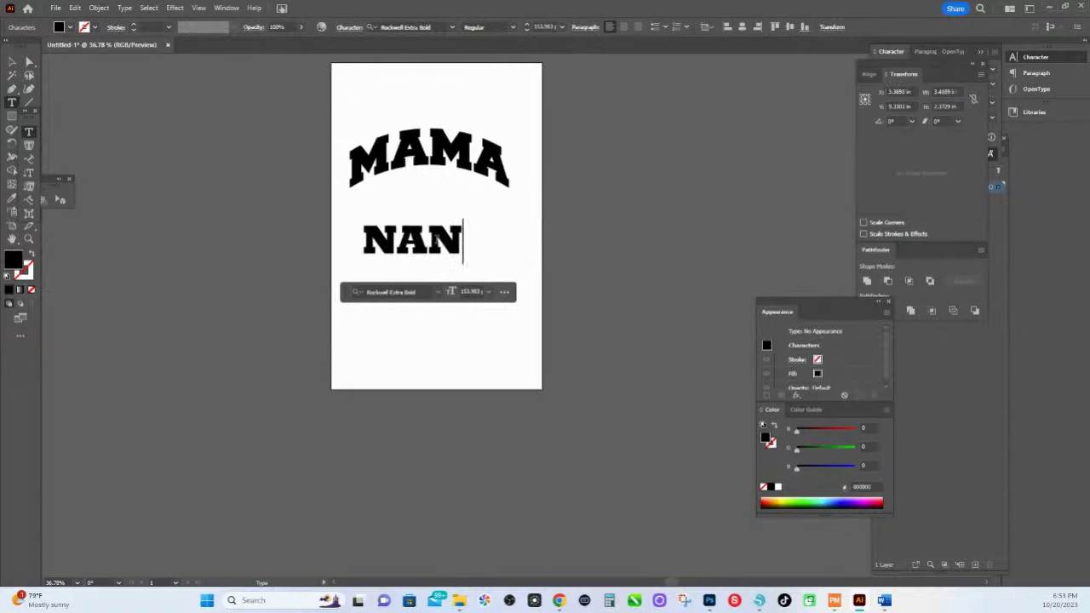
pyautogui.press('BackSpace')
pyautogui.press('BackSpace')
pyautogui.press('BackSpace')
pyautogui.press('BackSpace')
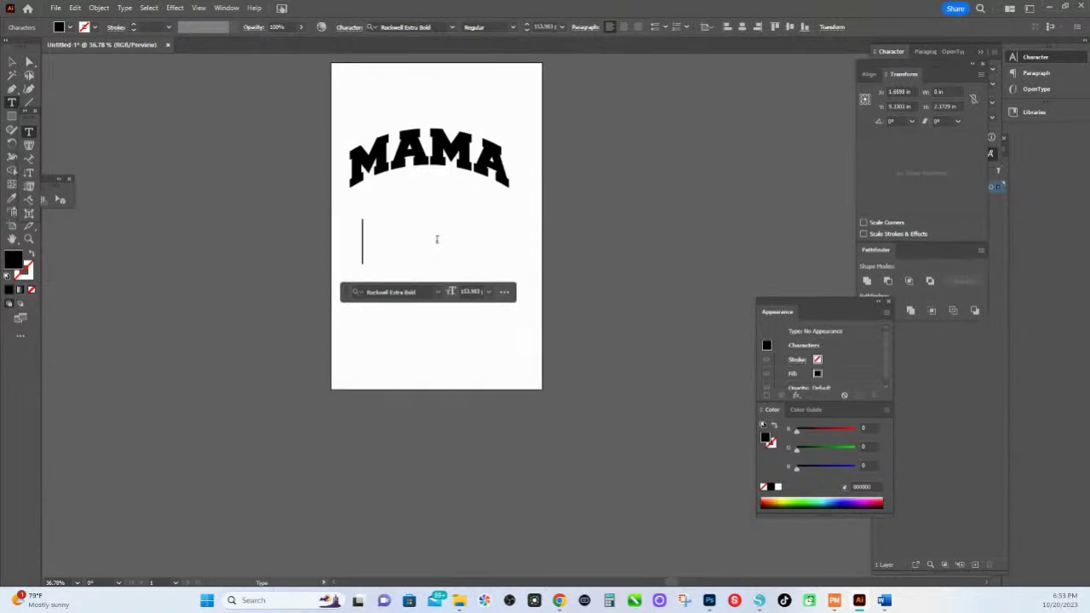
pyautogui.write('WIFEY')
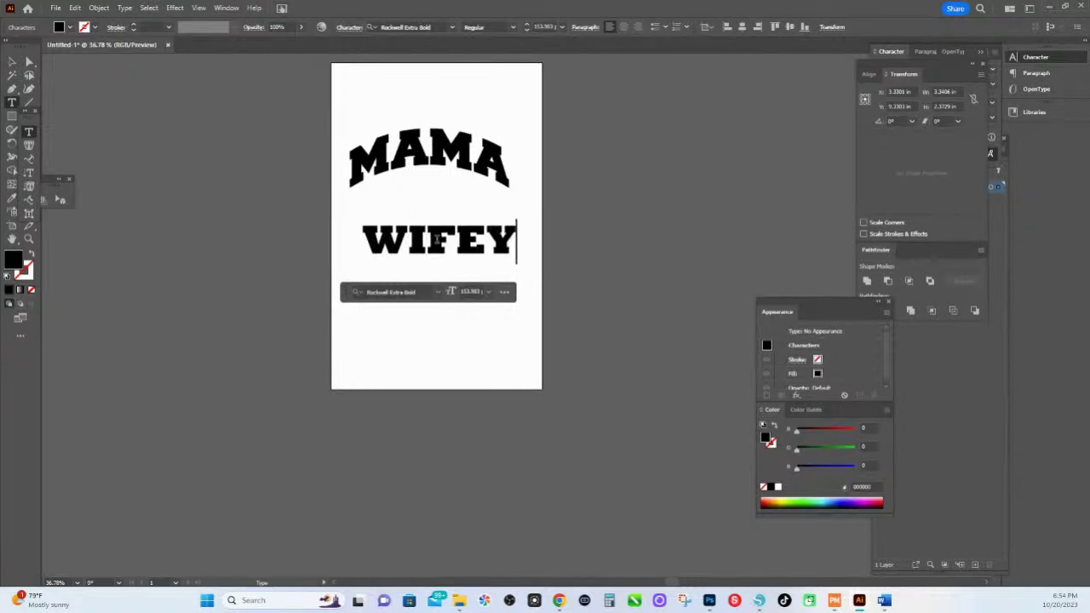
pyautogui.press('Escape')
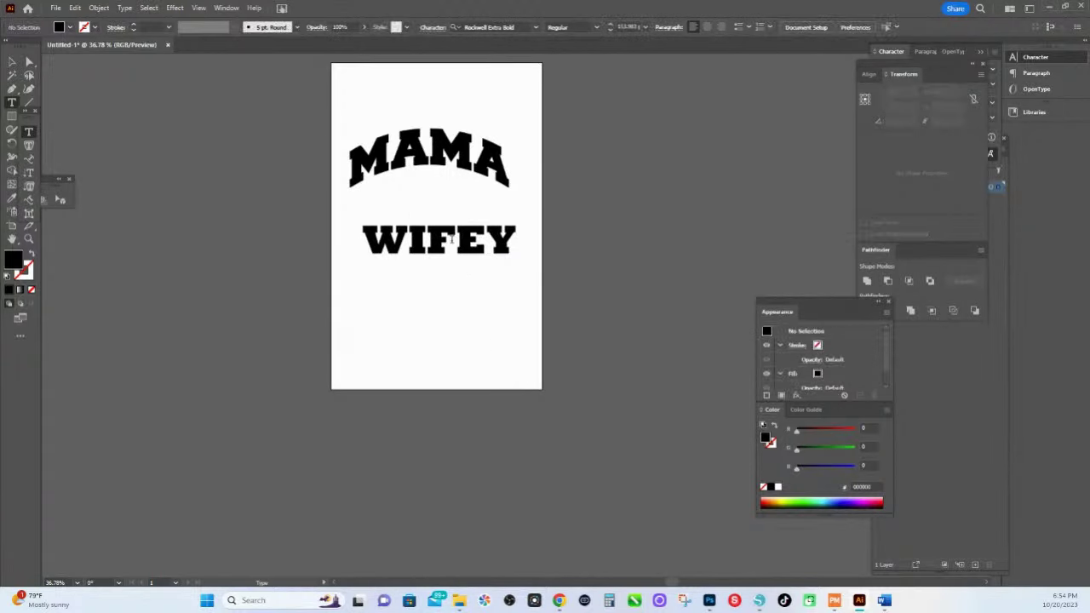
pyautogui.click(453, 240)
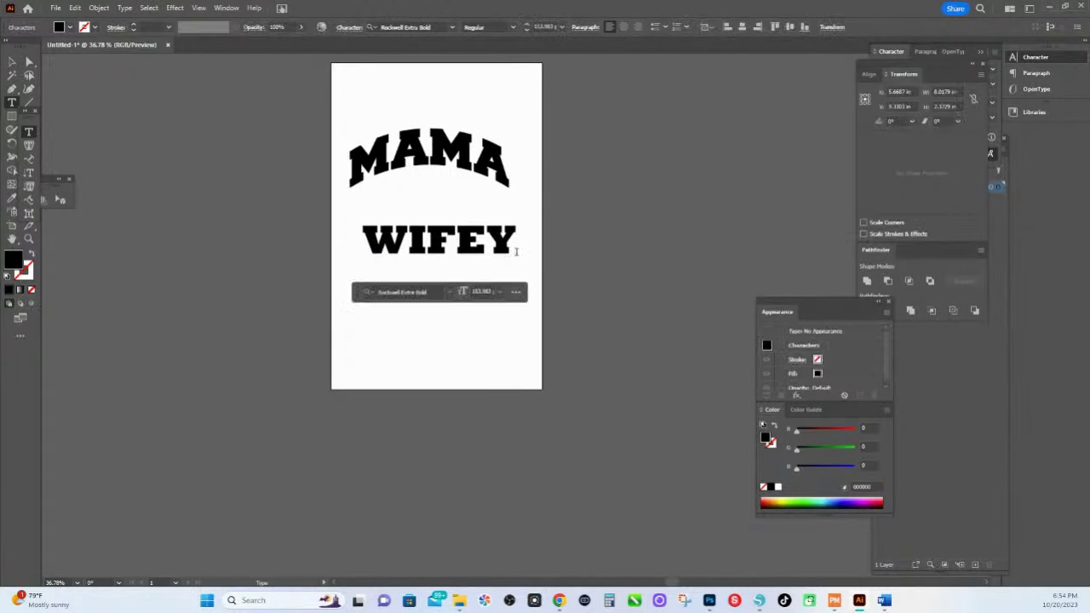
pyautogui.press('Escape')
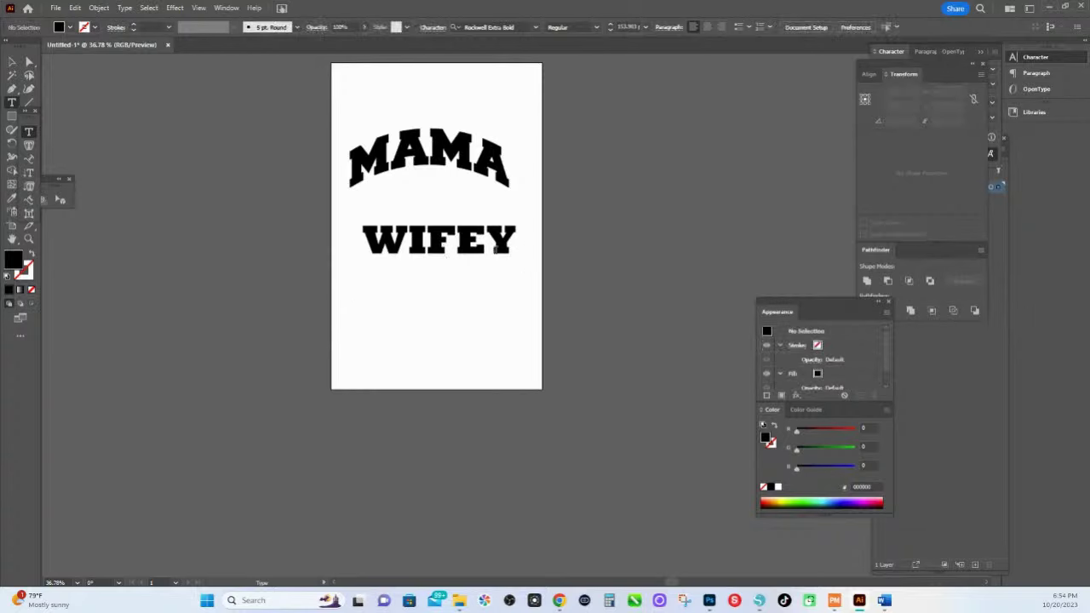
# Try to apply a Warp effect to the WIFEY text while it is open for editing.
pyautogui.click(368, 233)
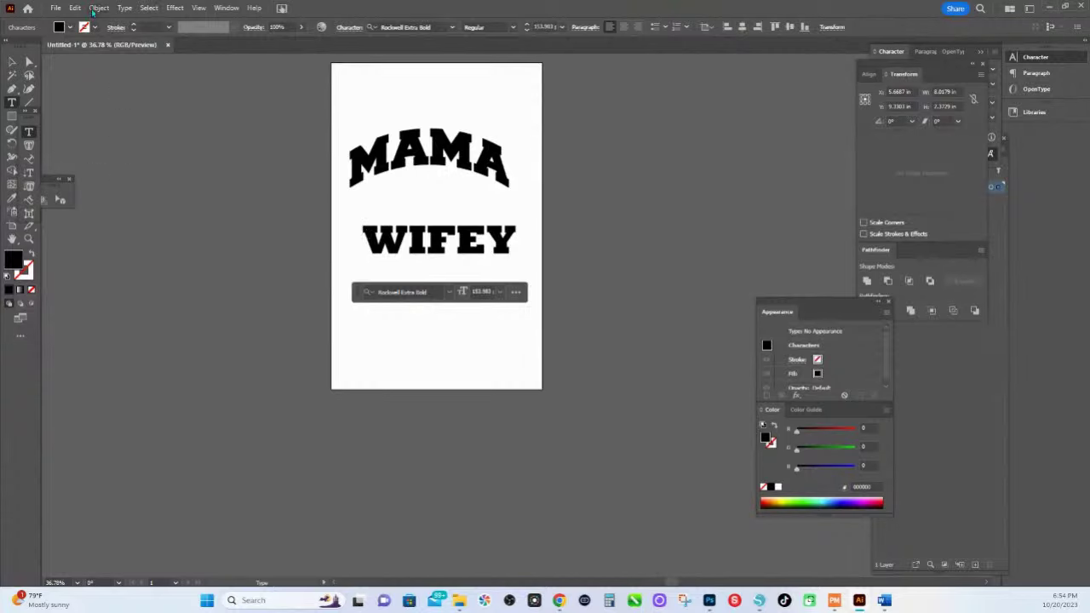
pyautogui.click(175, 8)
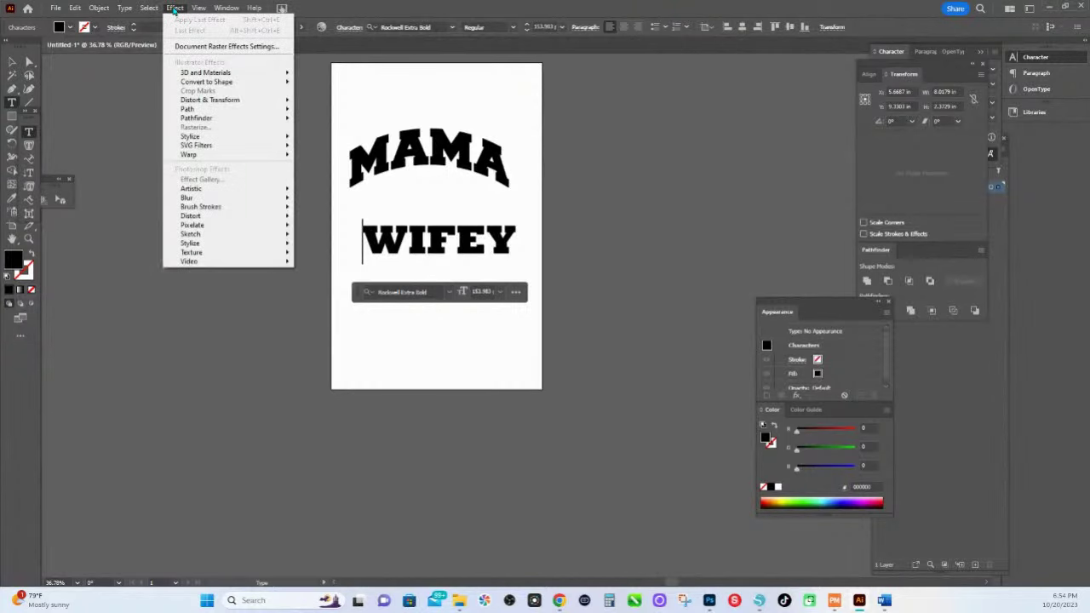
pyautogui.moveTo(189, 154)
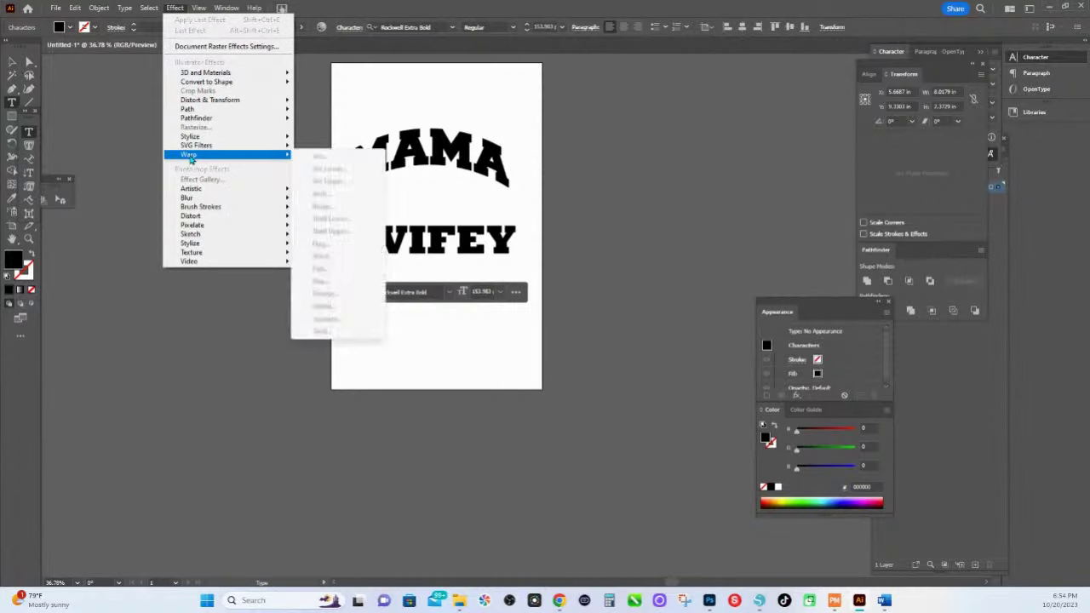
pyautogui.click(449, 247)
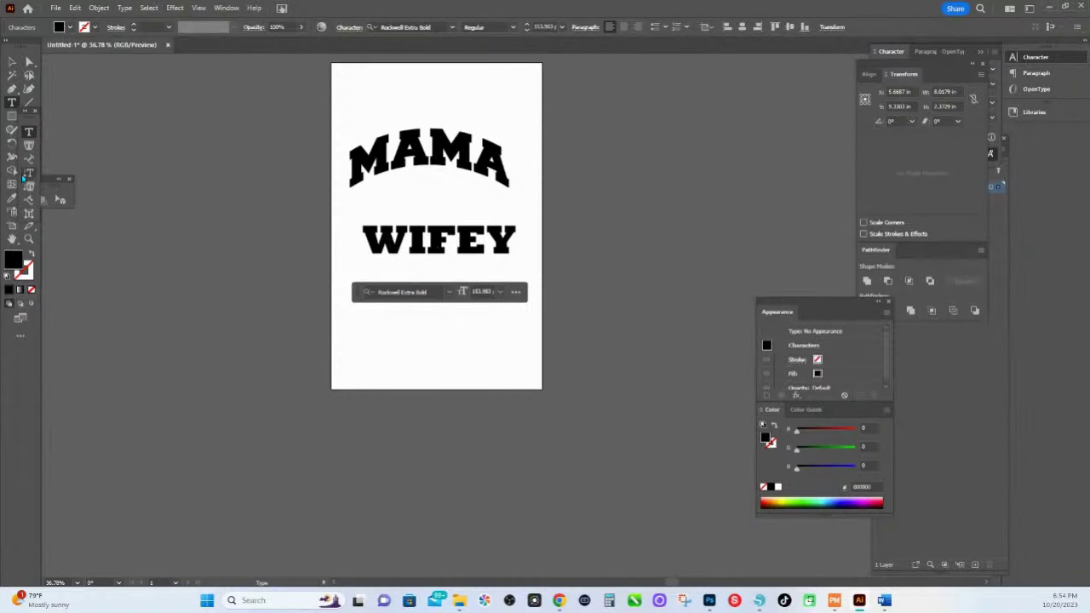
pyautogui.press('Left')
pyautogui.press('Left')
# Try to curve the WIFEY text with the Type on a Path tool.
pyautogui.click(26, 161)
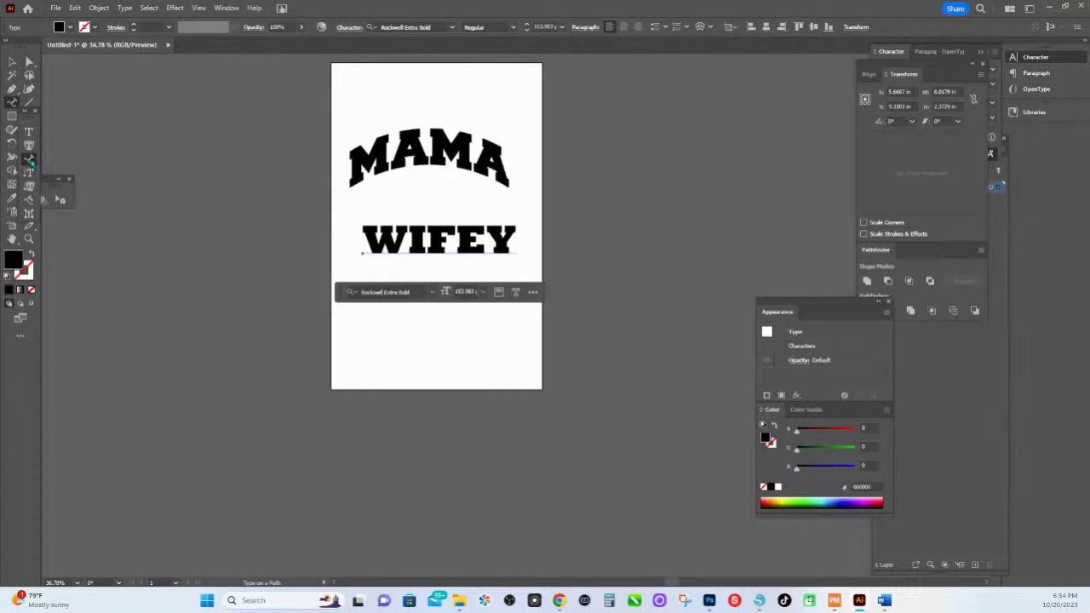
pyautogui.click(395, 241)
pyautogui.click(407, 213)
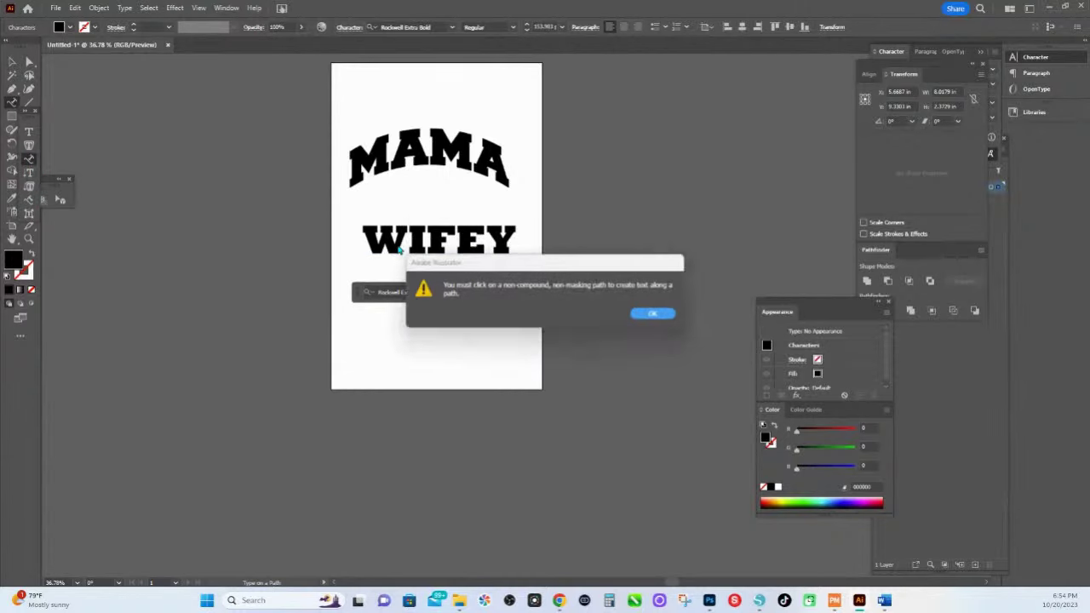
pyautogui.click(667, 315)
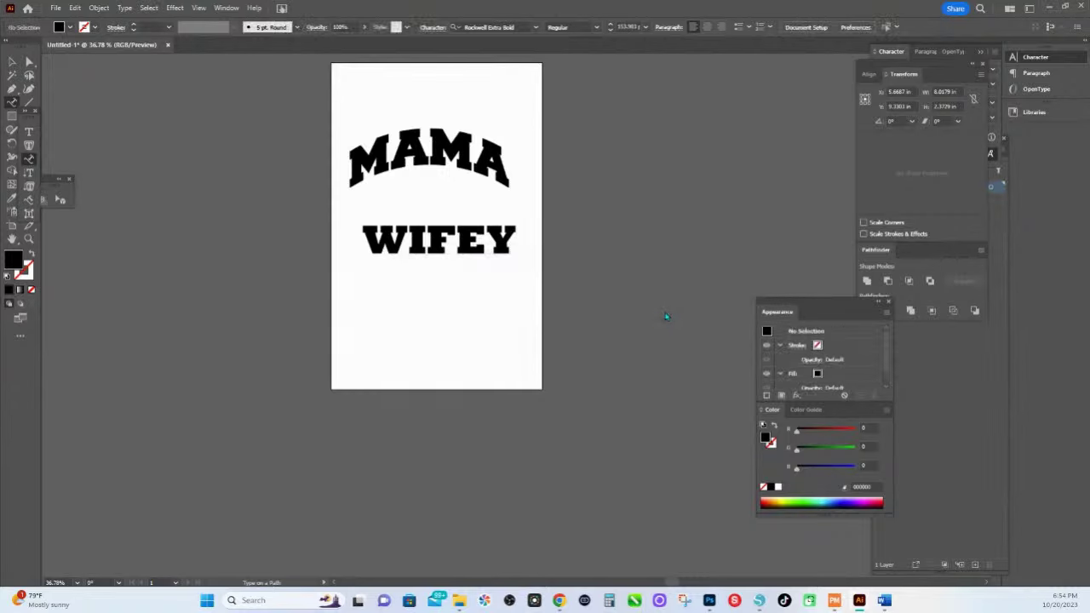
# Try to shape the WIFEY text through the Text Wrap options, and cancel them without applying anything.
pyautogui.click(101, 8)
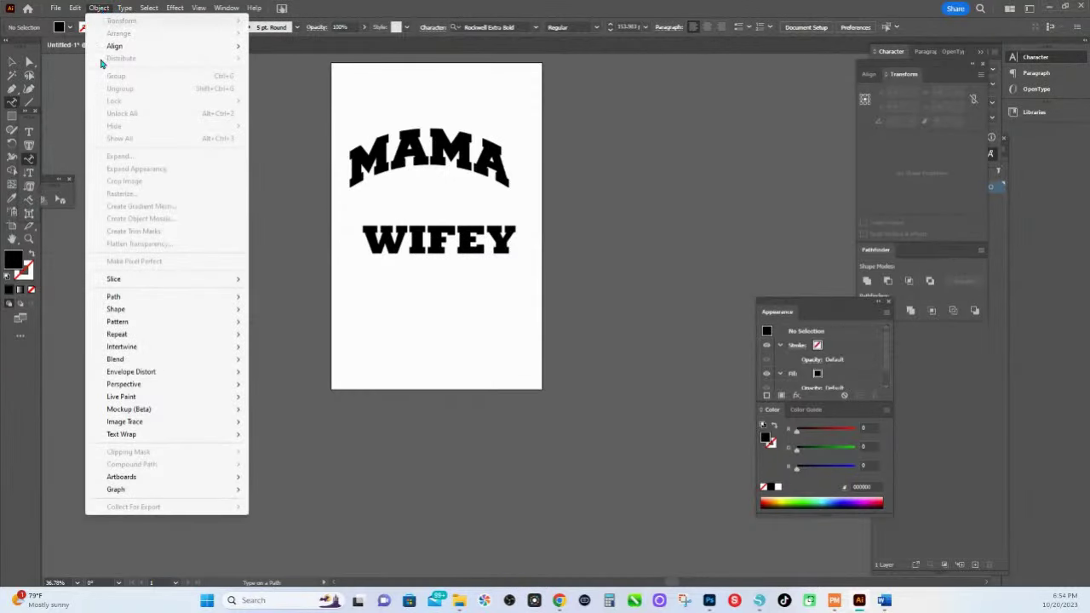
pyautogui.moveTo(124, 439)
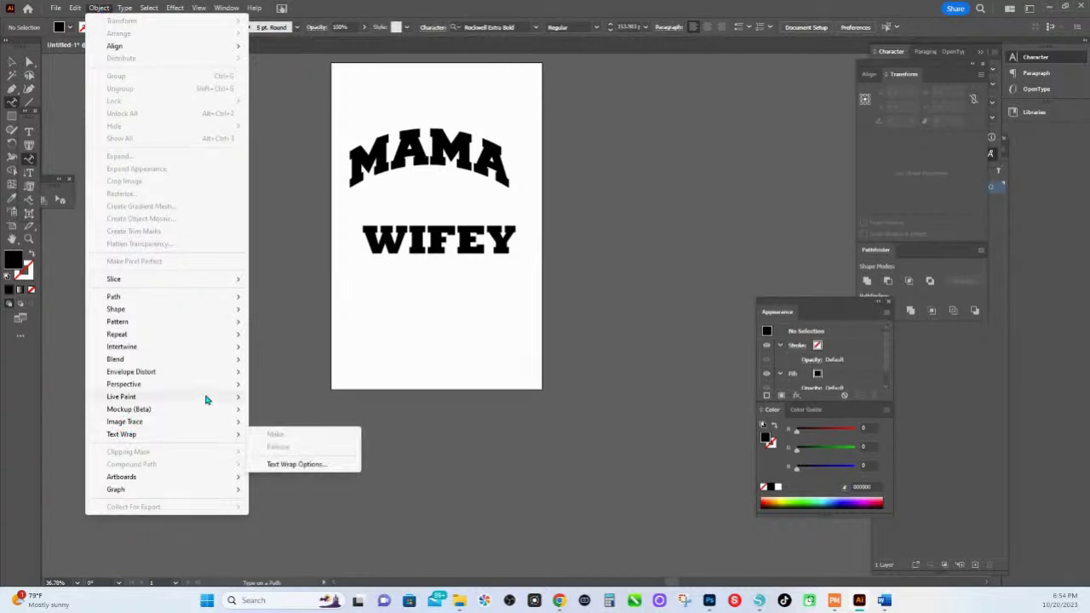
pyautogui.click(402, 251)
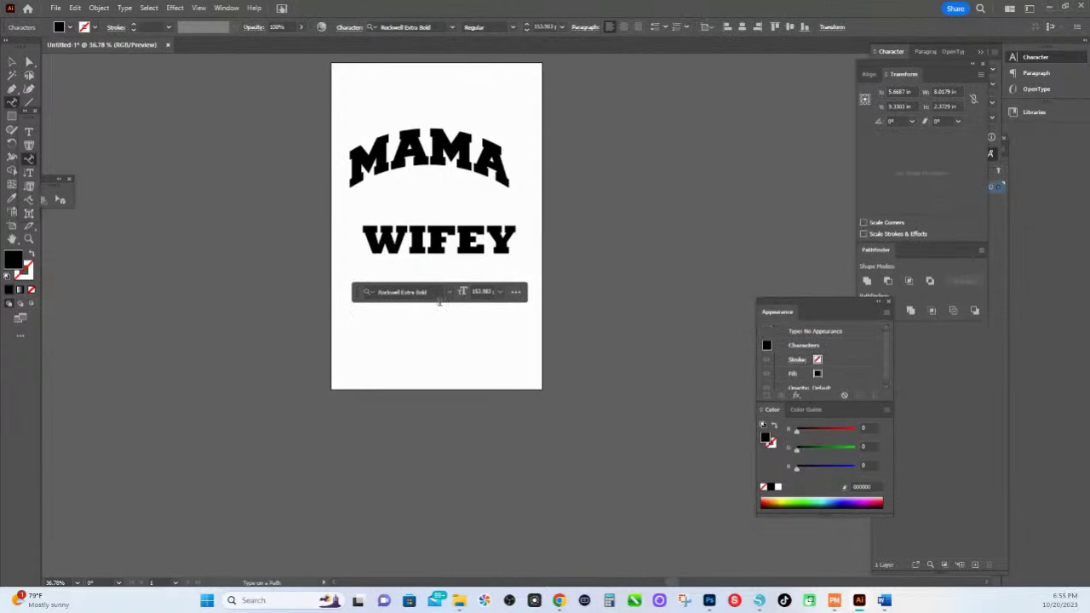
pyautogui.click(452, 333)
pyautogui.click(654, 312)
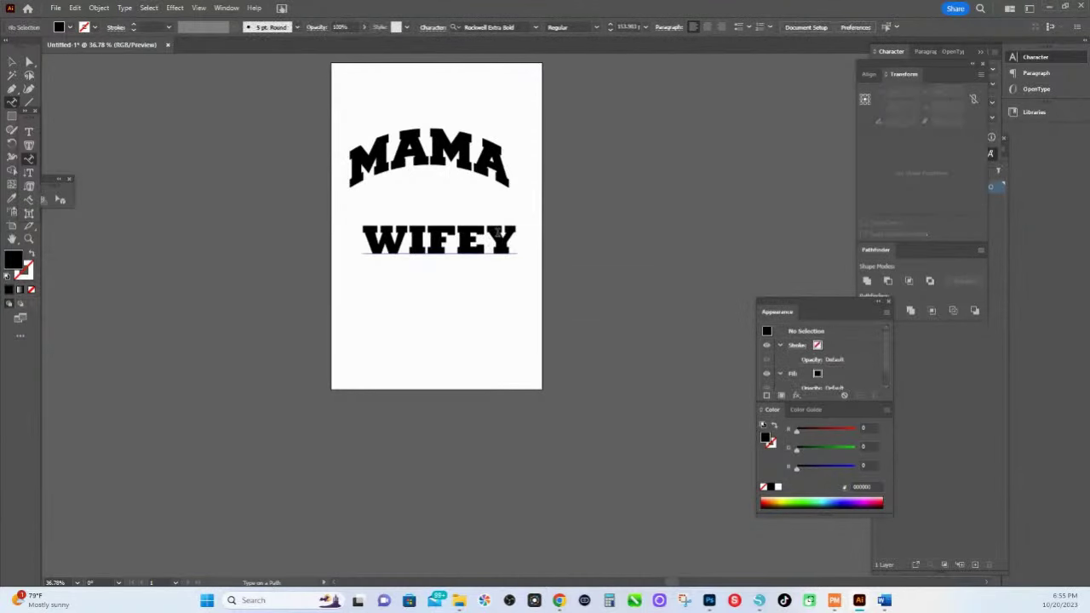
pyautogui.click(490, 235)
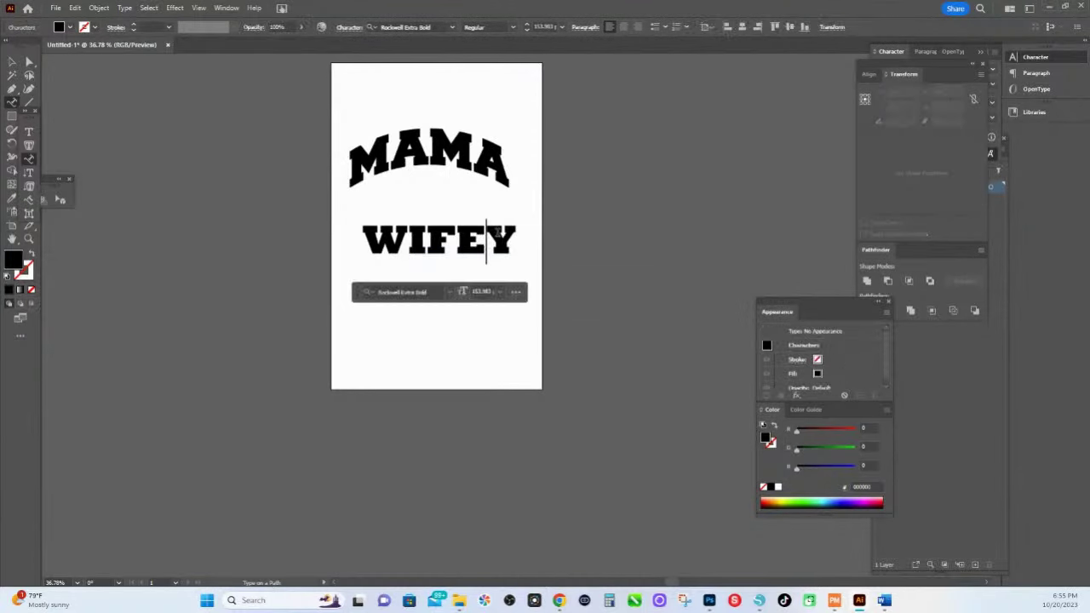
pyautogui.click(98, 7)
pyautogui.moveTo(121, 440)
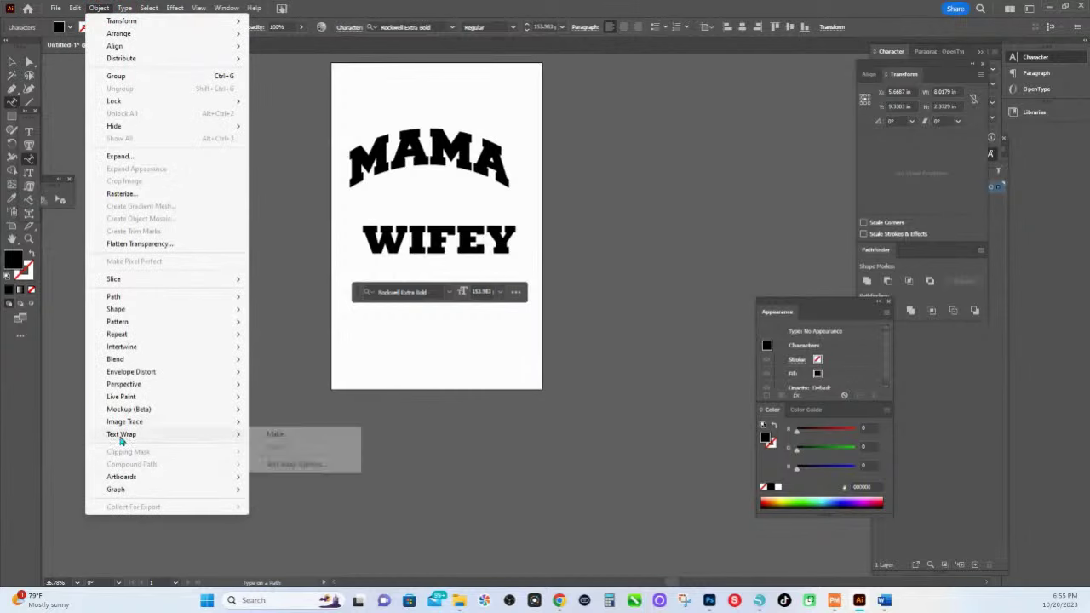
pyautogui.click(317, 466)
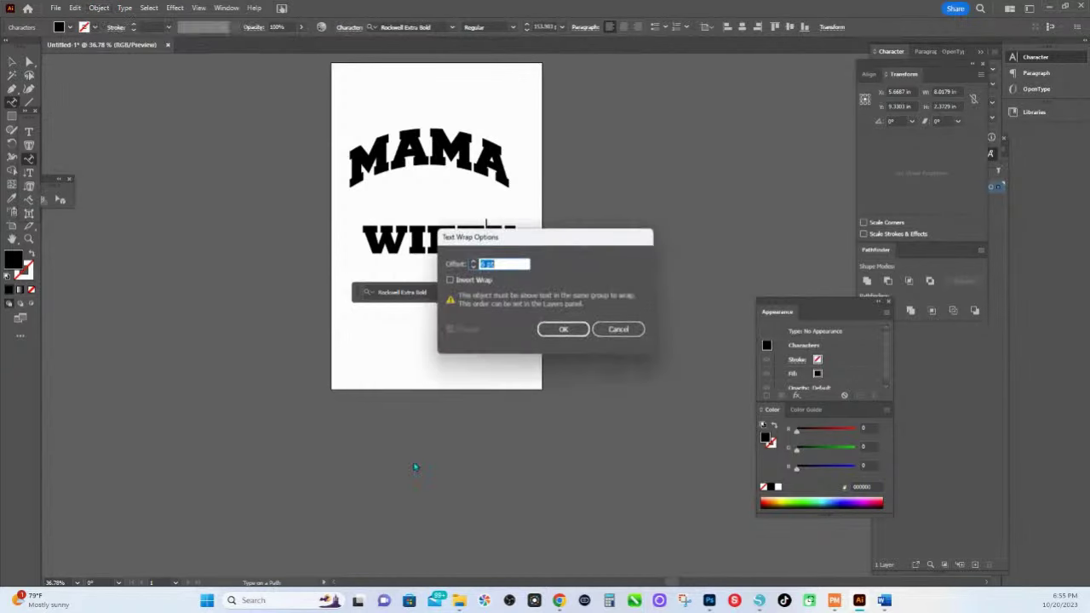
pyautogui.click(611, 329)
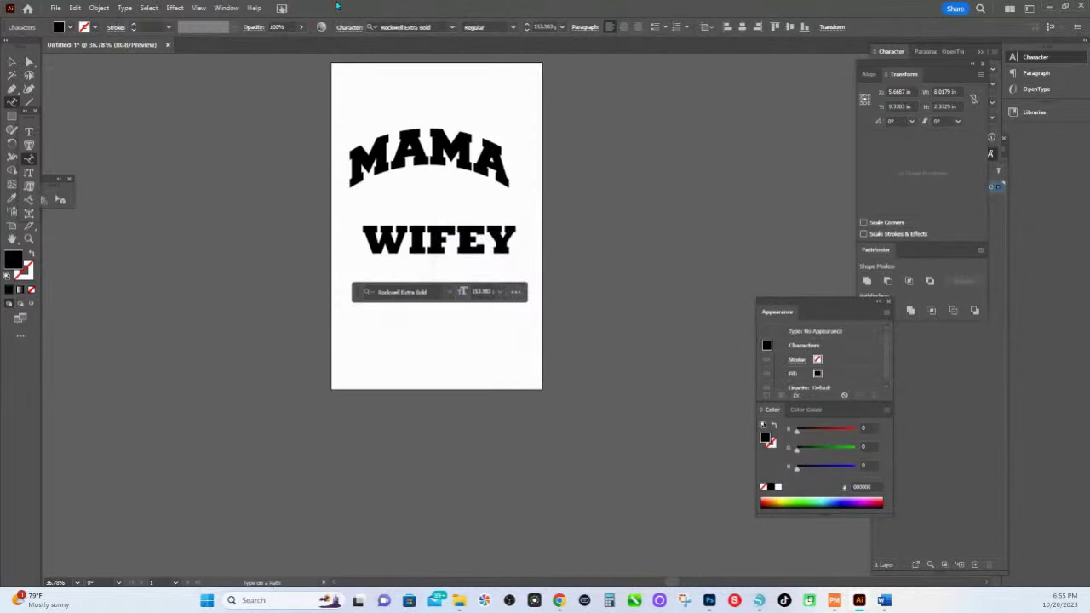
# Try again to apply a Warp effect to WIFEY during text editing, and try the Type on a Path tool on MAMA.
pyautogui.click(175, 8)
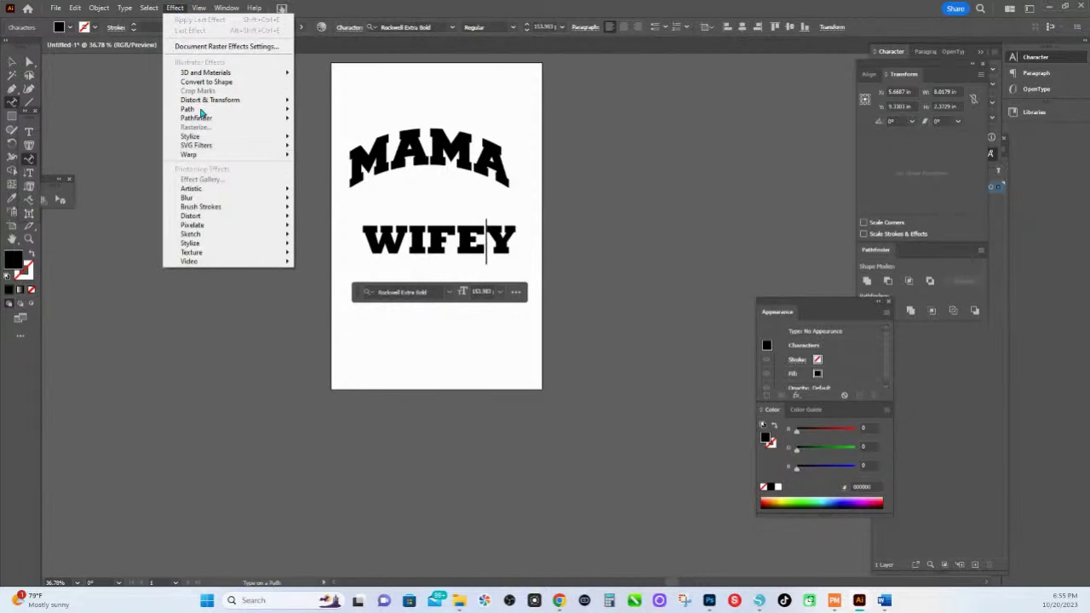
pyautogui.moveTo(202, 157)
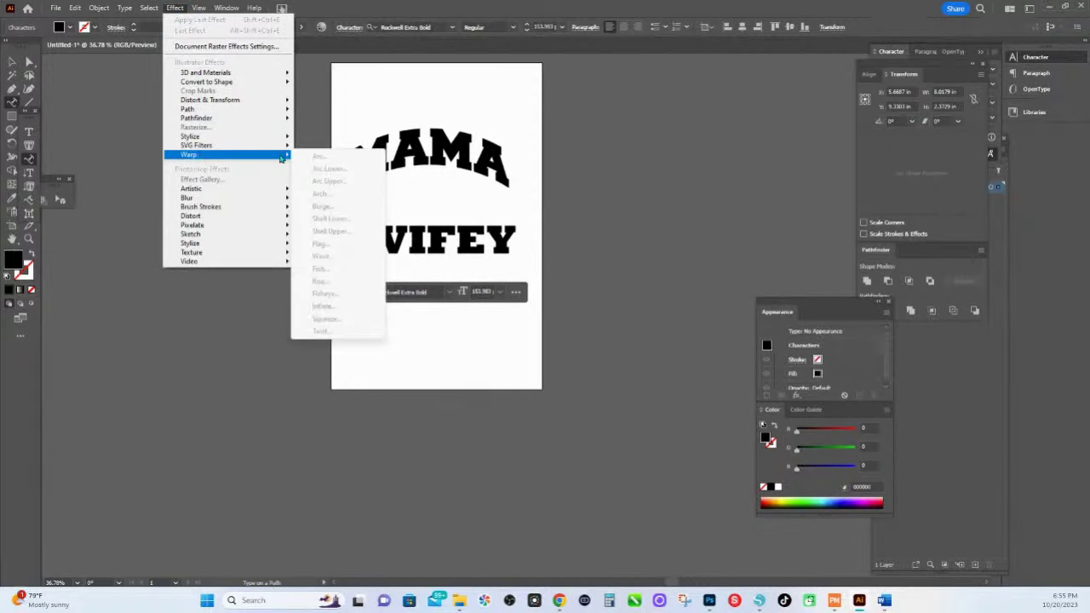
pyautogui.click(456, 243)
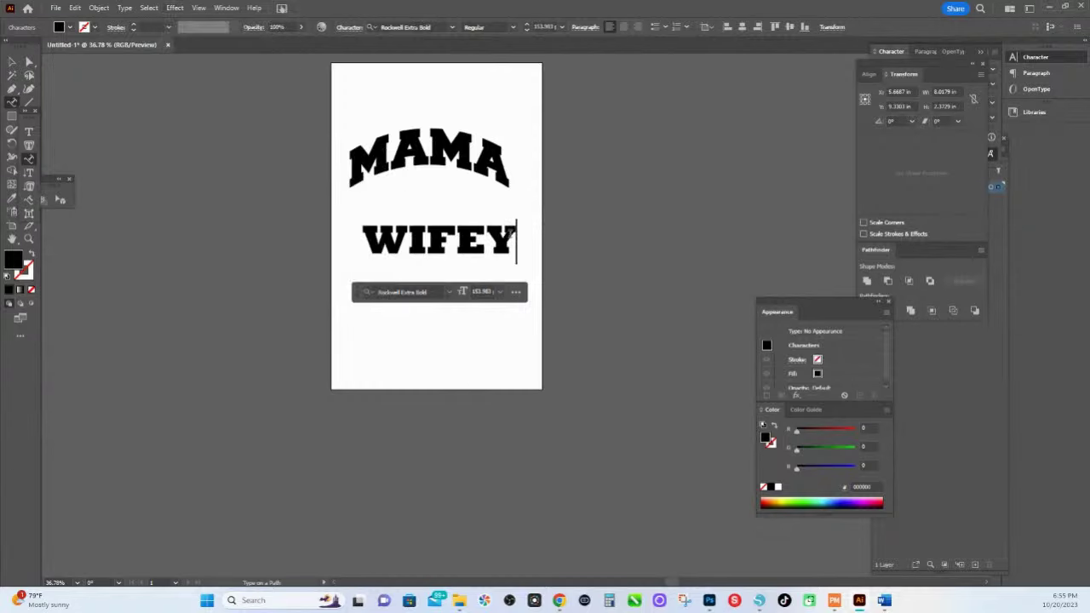
pyautogui.click(536, 230)
pyautogui.click(652, 315)
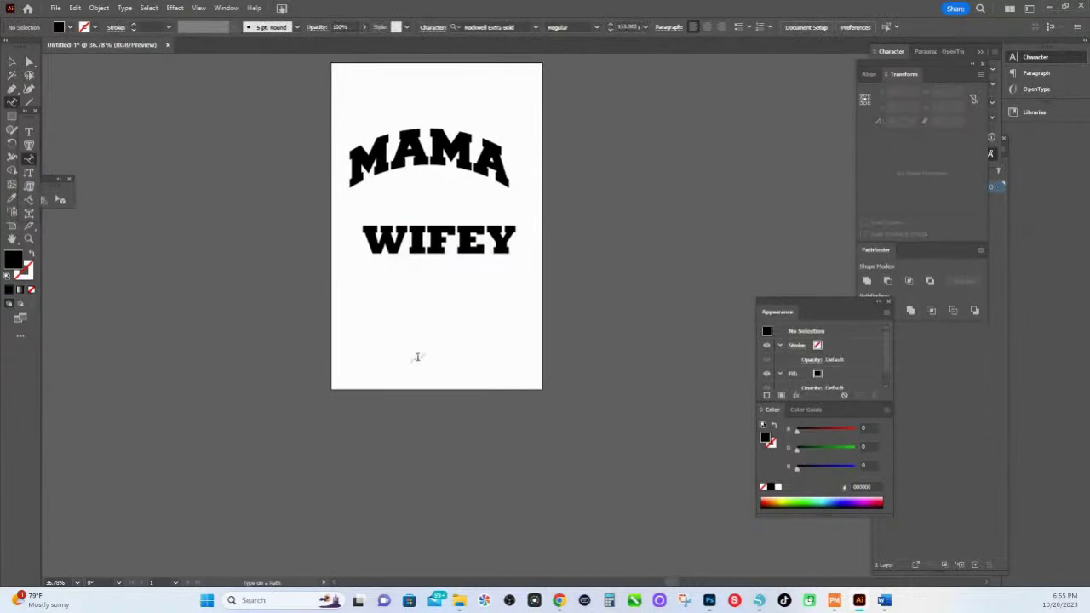
pyautogui.click(418, 358)
pyautogui.click(648, 315)
pyautogui.click(414, 160)
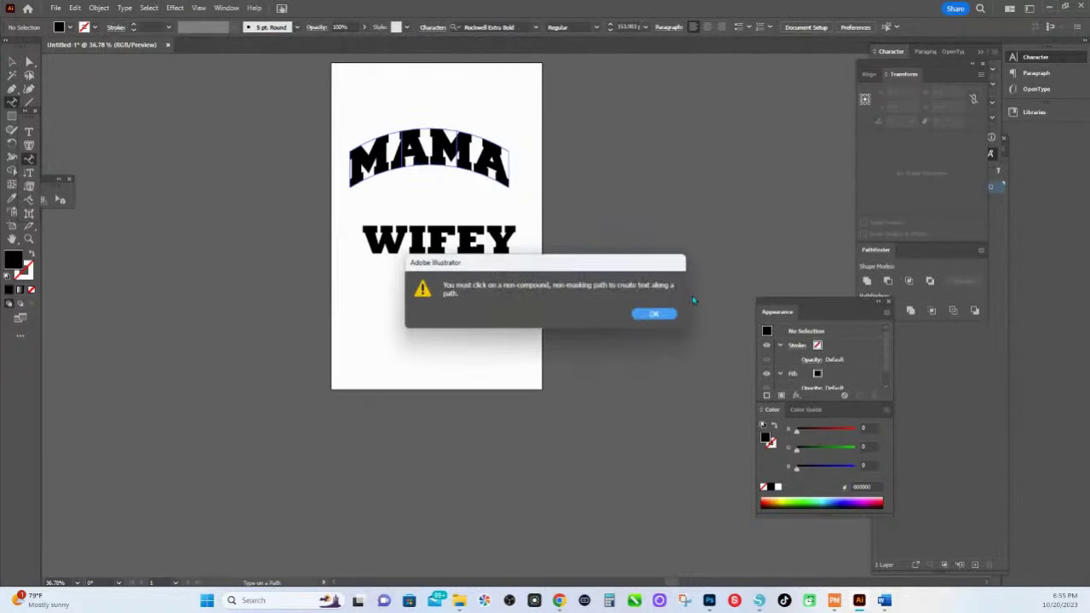
pyautogui.click(654, 315)
# Select the WIFEY text as an object and start an envelope warp with the Arch style and a 24% horizontal bend.
pyautogui.click(12, 60)
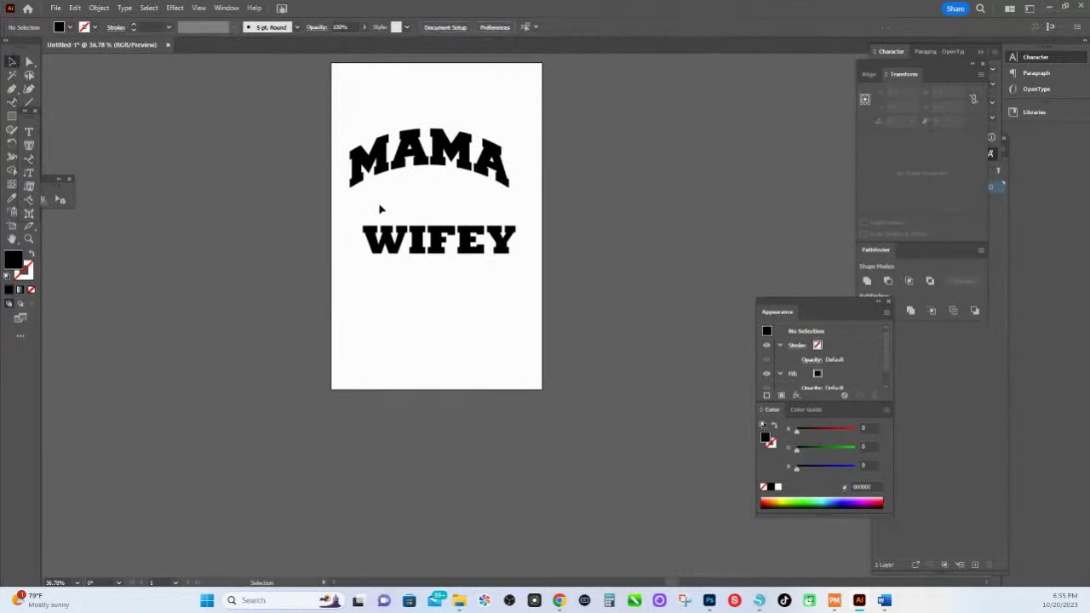
pyautogui.click(423, 241)
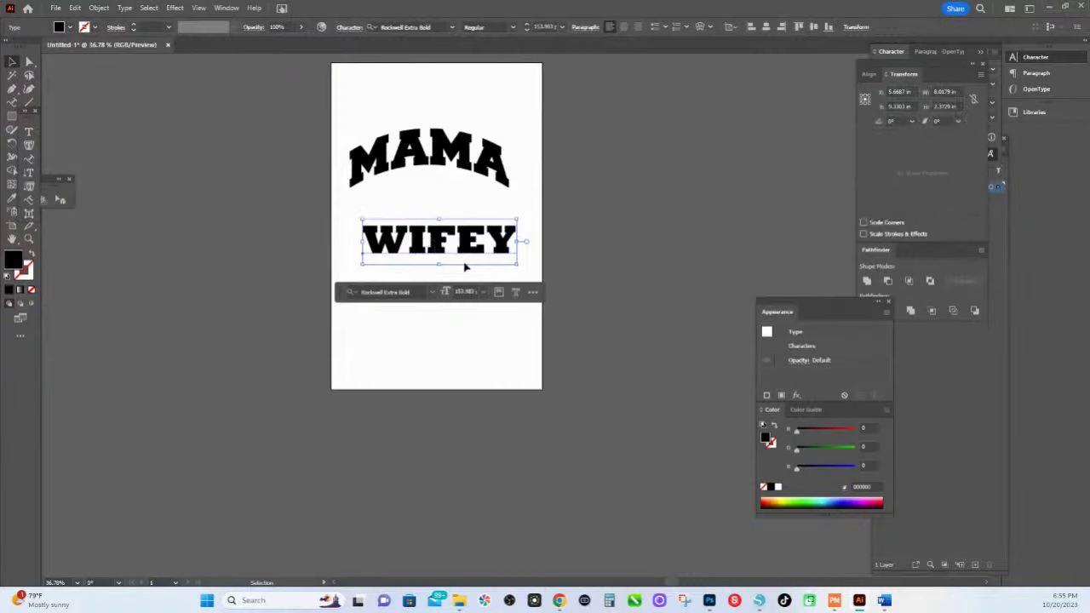
pyautogui.click(700, 29)
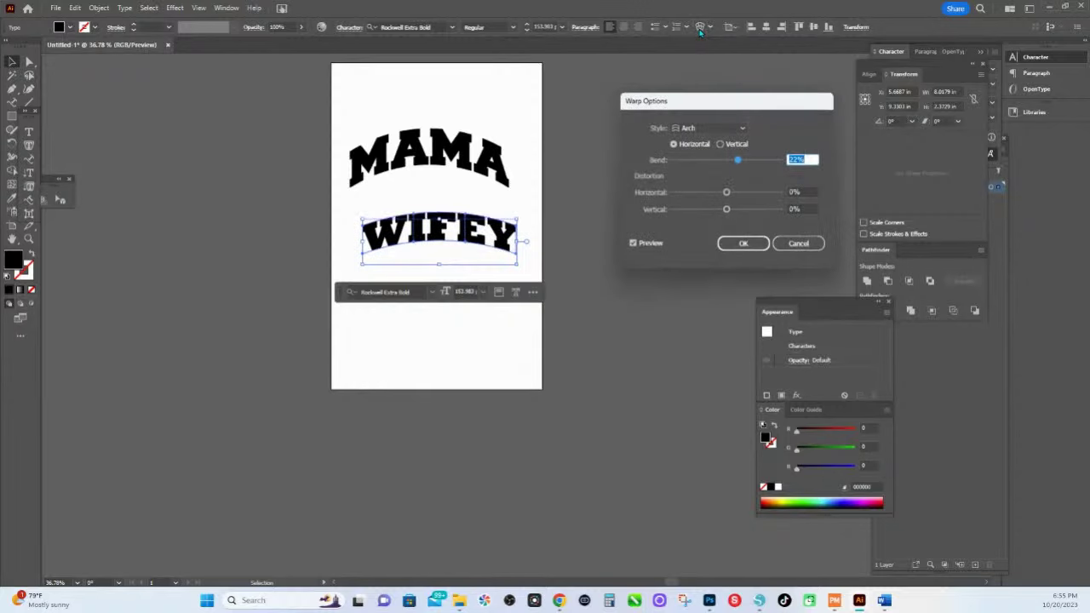
pyautogui.click(712, 128)
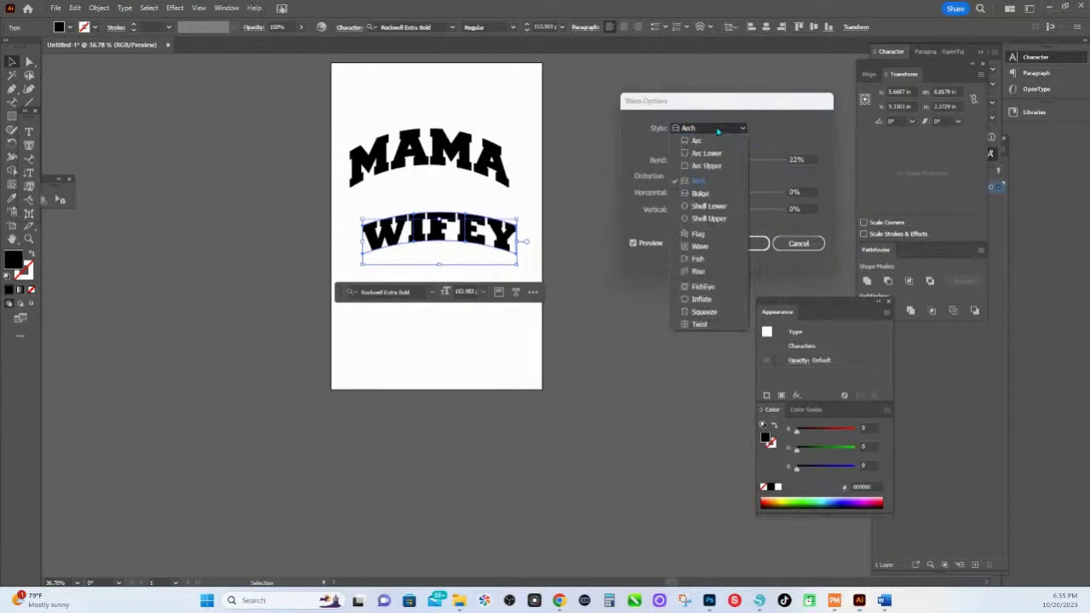
pyautogui.click(697, 183)
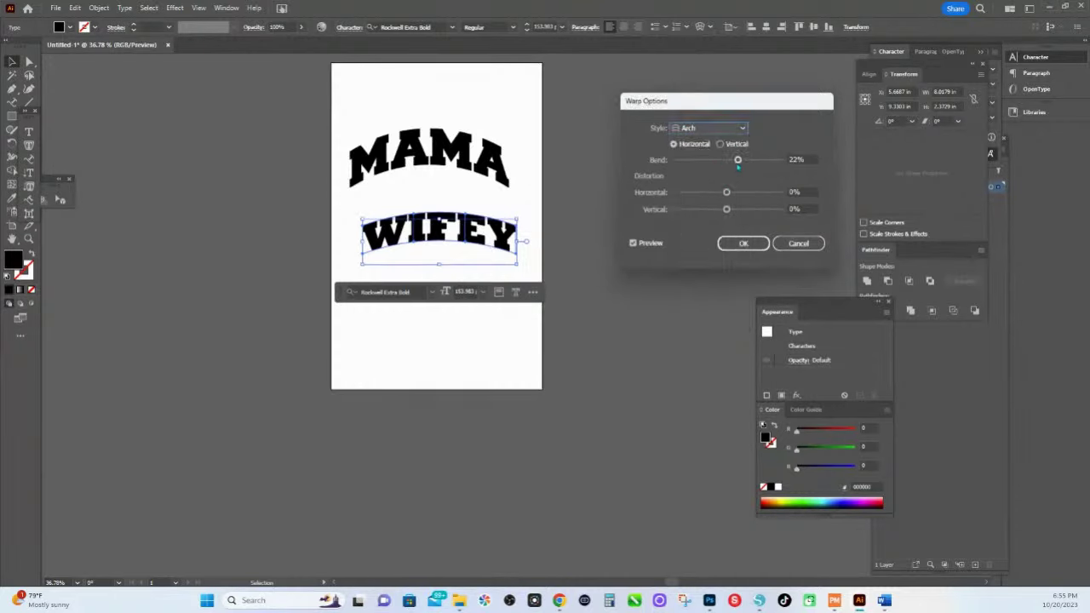
pyautogui.moveTo(738, 162)
pyautogui.mouseDown()
pyautogui.moveTo(753, 164)
pyautogui.moveTo(715, 165)
pyautogui.moveTo(745, 164)
pyautogui.mouseUp()
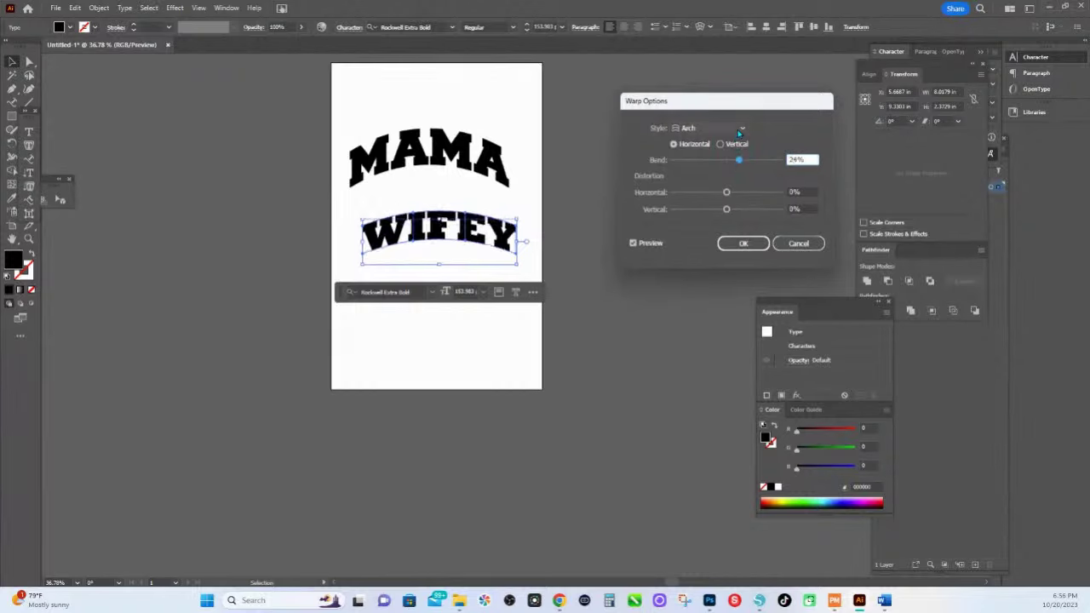
# Preview the Arc Lower, Arc Upper and Arc warp styles on the WIFEY text.
pyautogui.click(724, 128)
pyautogui.click(707, 153)
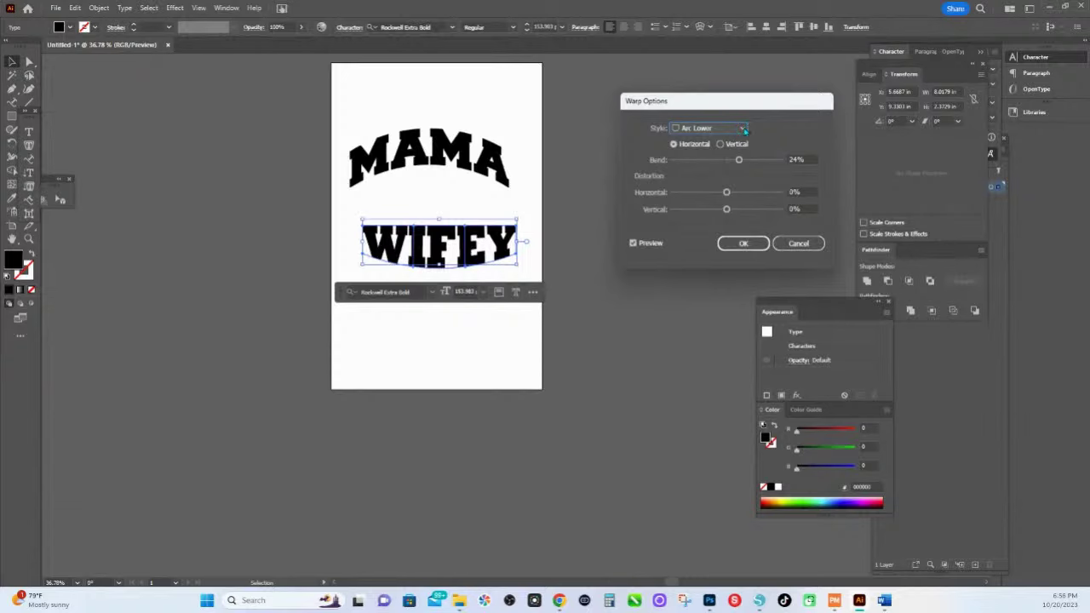
pyautogui.click(745, 128)
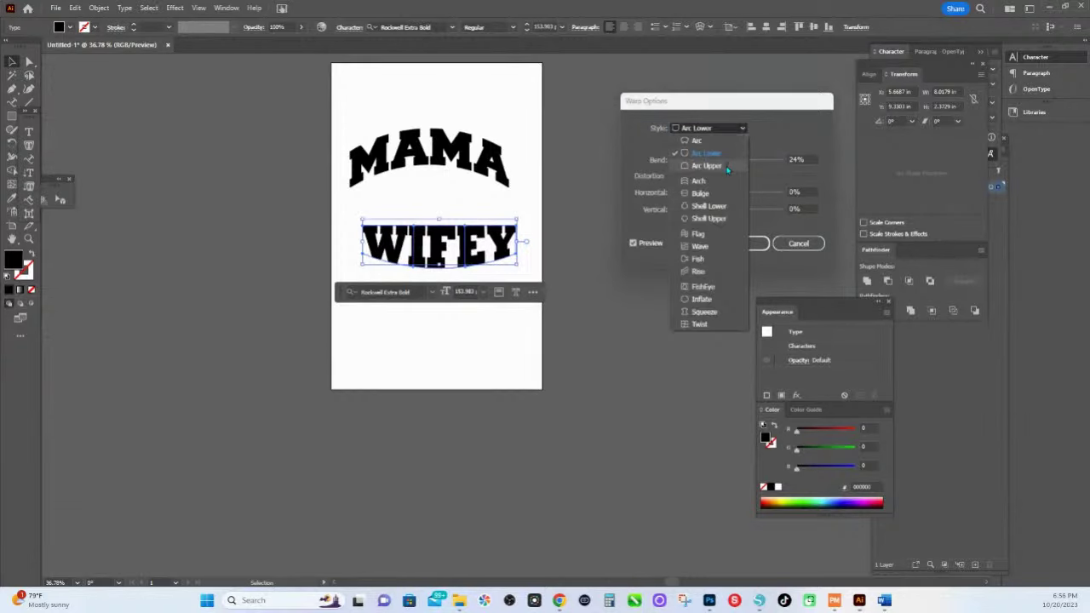
pyautogui.click(728, 169)
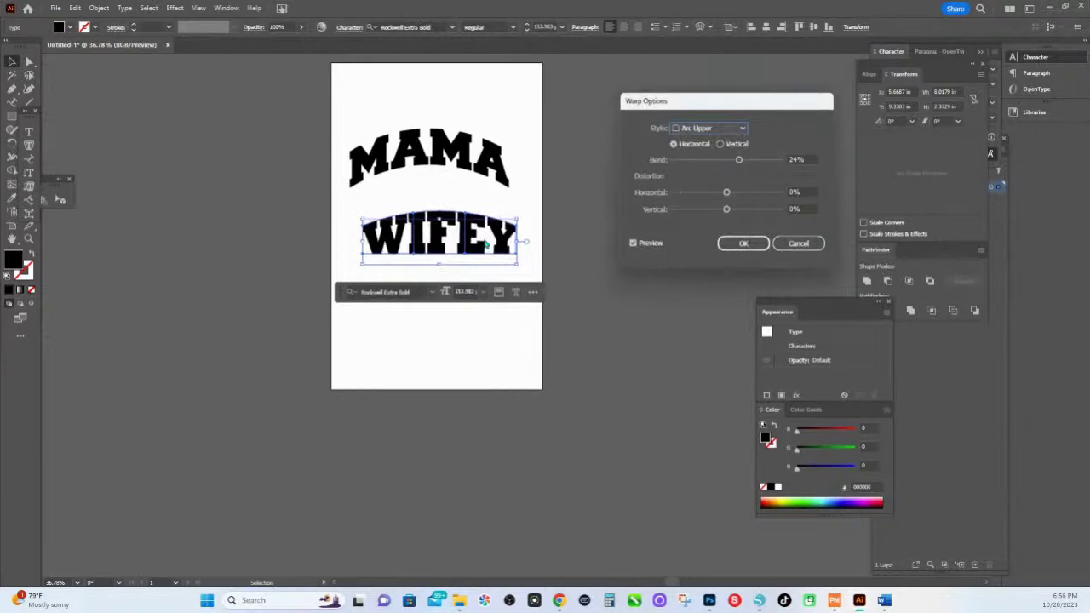
pyautogui.click(730, 128)
pyautogui.click(692, 141)
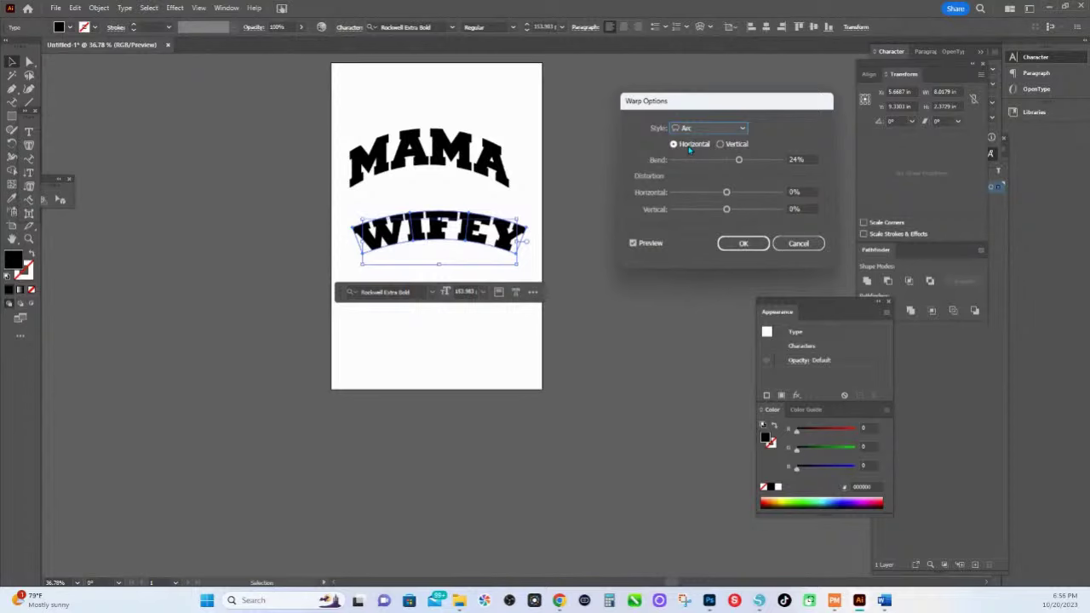
# Set the warp style back to Arch and apply the warp to the WIFEY text.
pyautogui.click(695, 129)
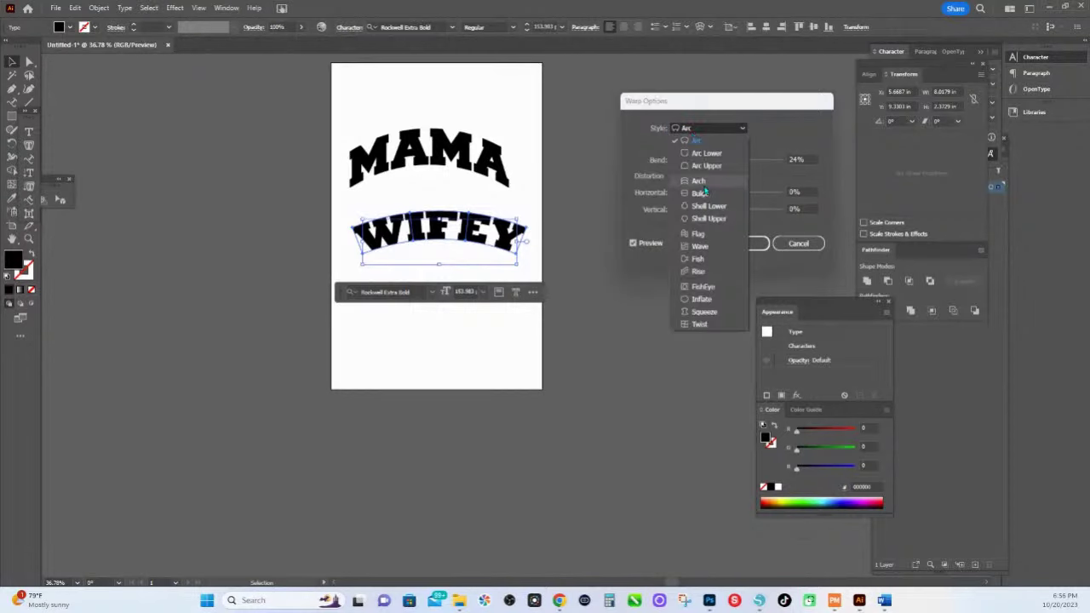
pyautogui.click(704, 185)
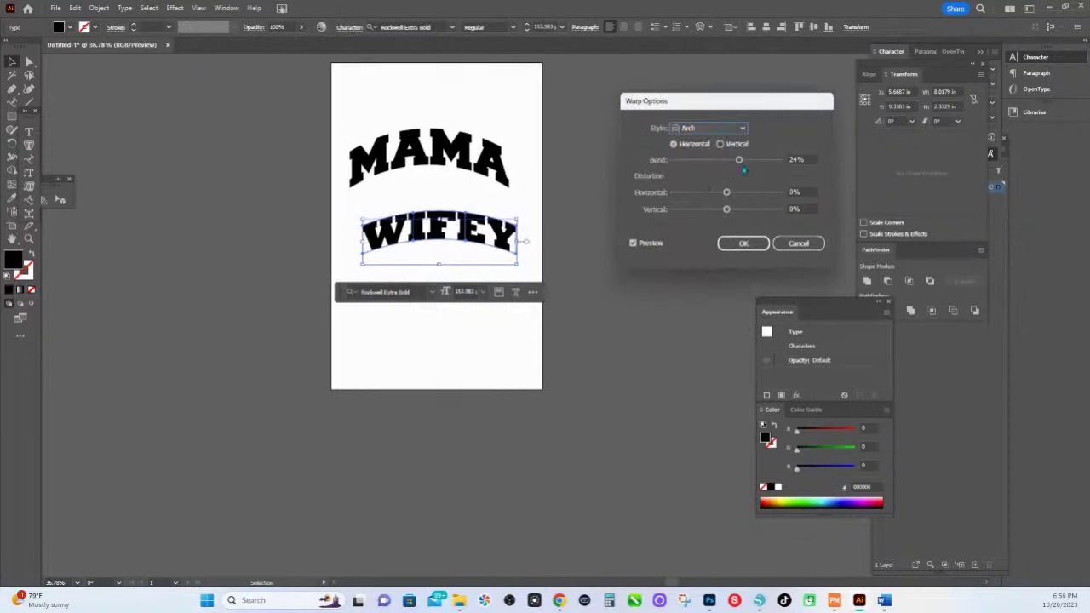
pyautogui.click(743, 243)
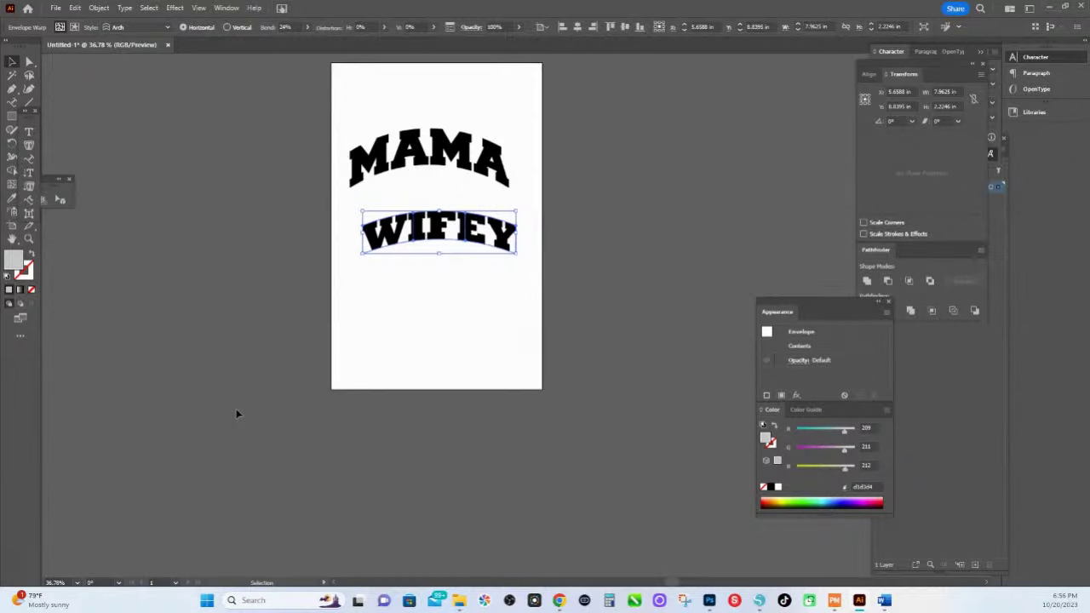
# Switch to the NINERS WORD ART document in Word and insert black shadow-style WordArt reading AUNTIE.
pyautogui.click(884, 601)
pyautogui.click(1016, 545)
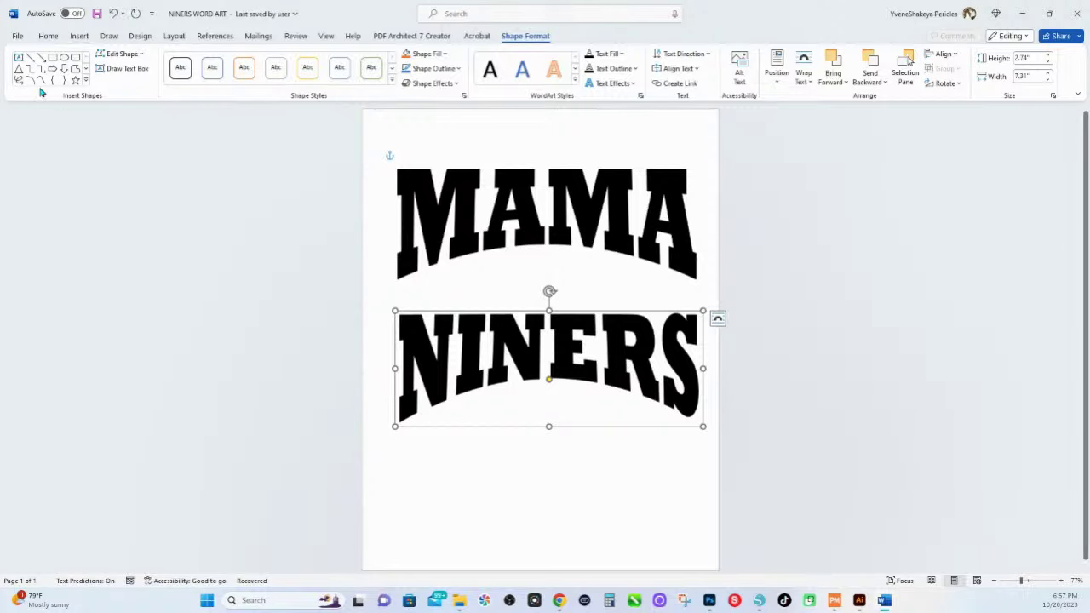
pyautogui.press('Escape')
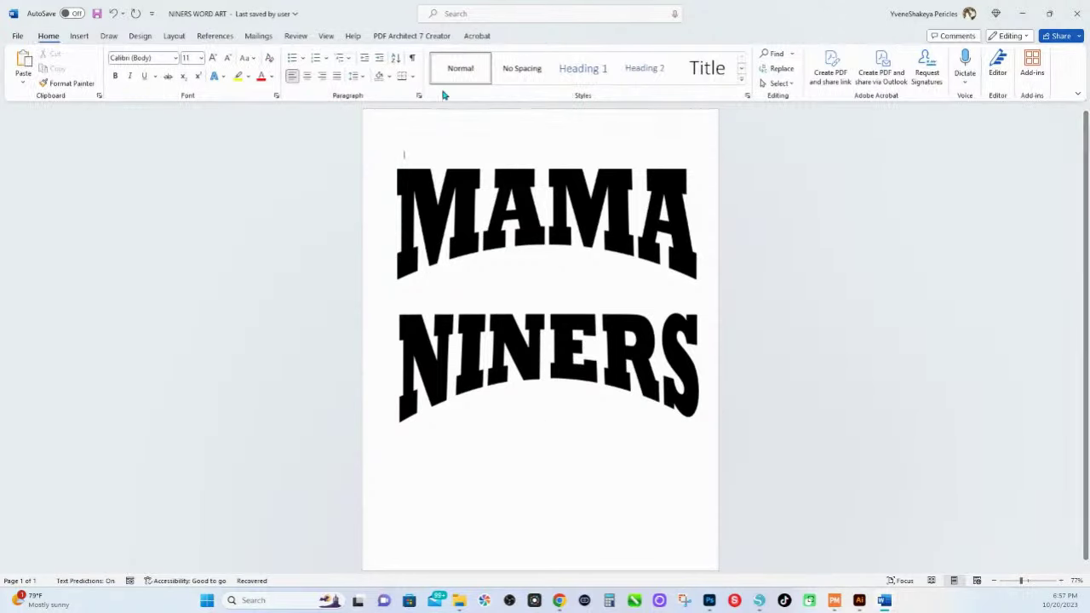
pyautogui.click(79, 37)
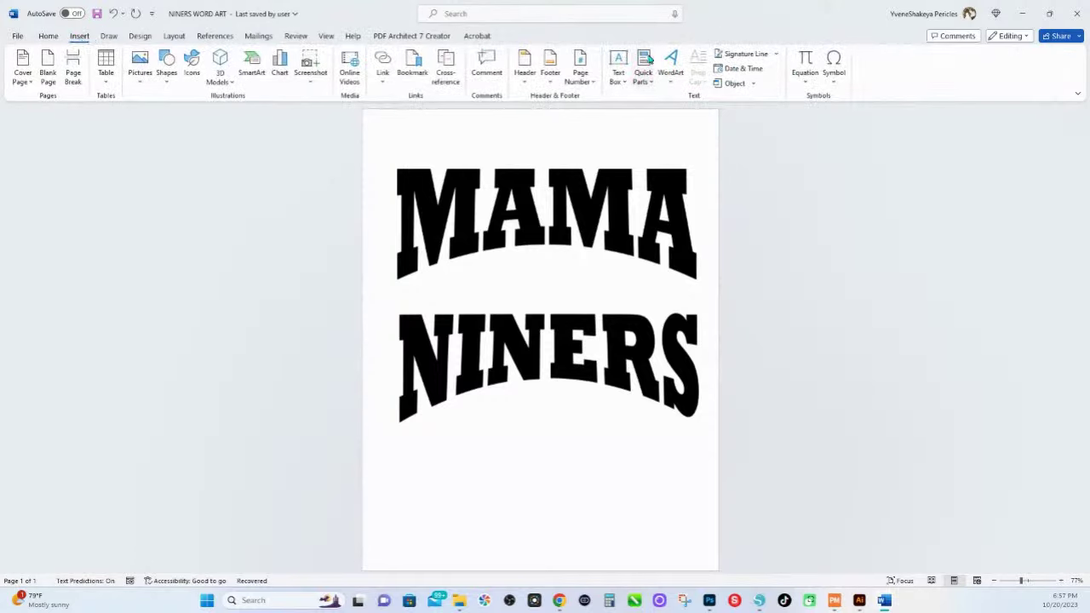
pyautogui.click(671, 65)
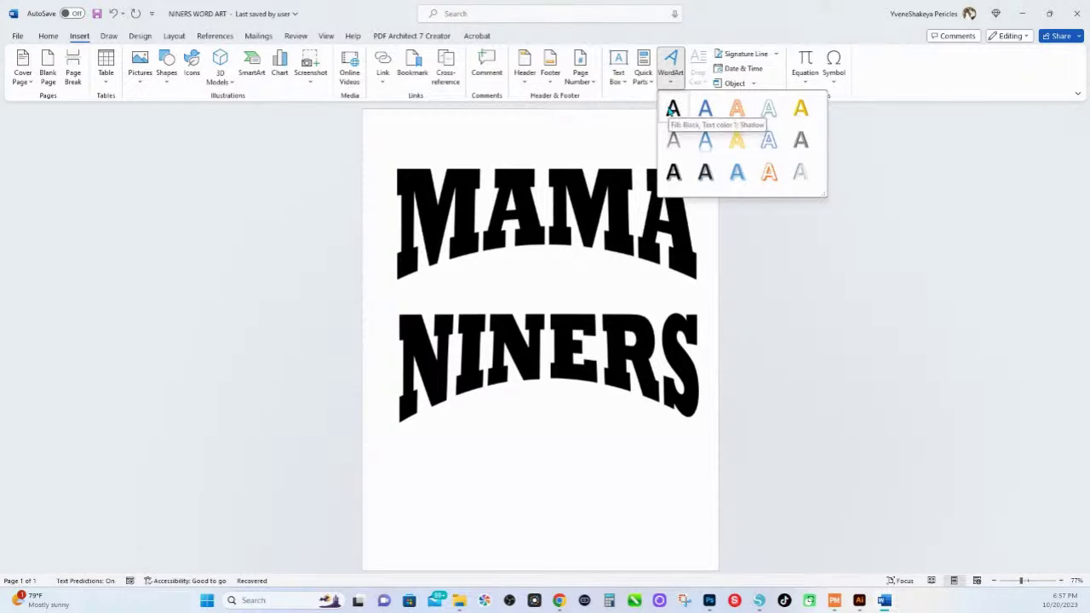
pyautogui.click(672, 109)
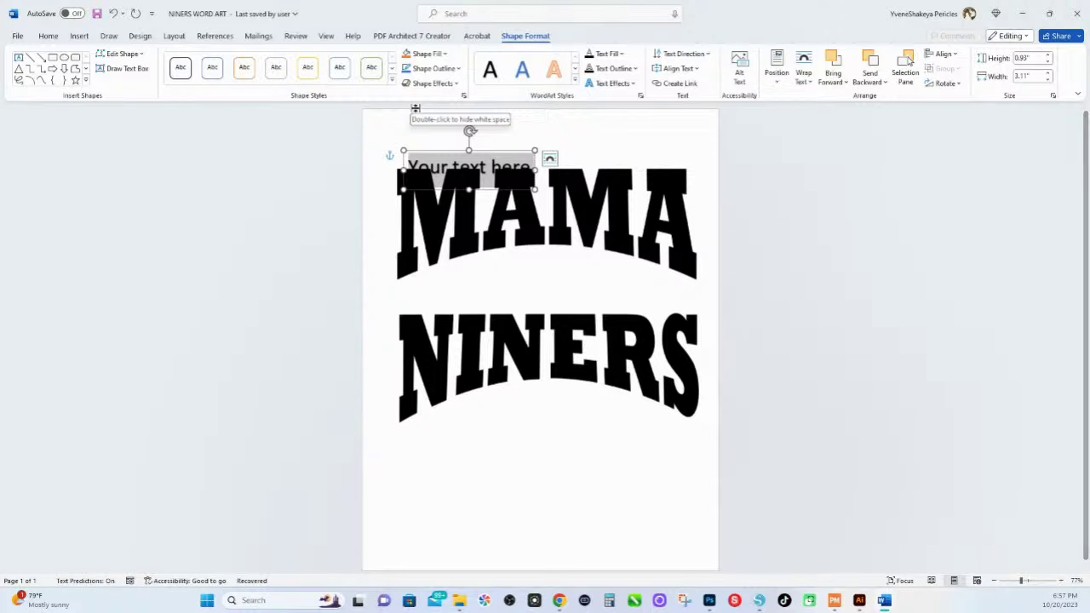
pyautogui.write('AUNTIE')
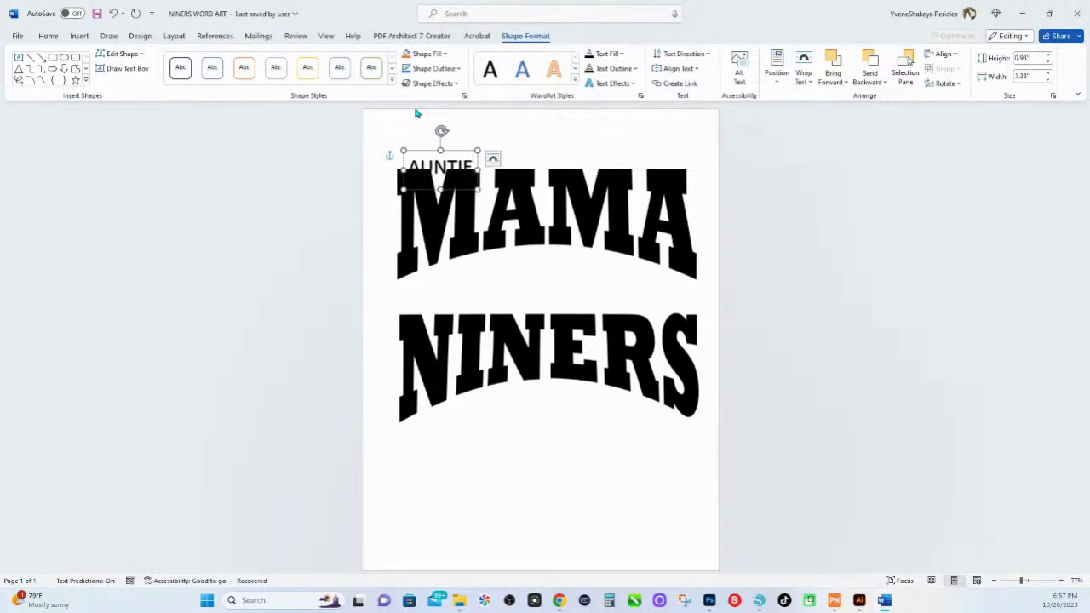
# Move the AUNTIE WordArt to the empty area below NINERS and place the cursor in its text.
pyautogui.click(539, 143)
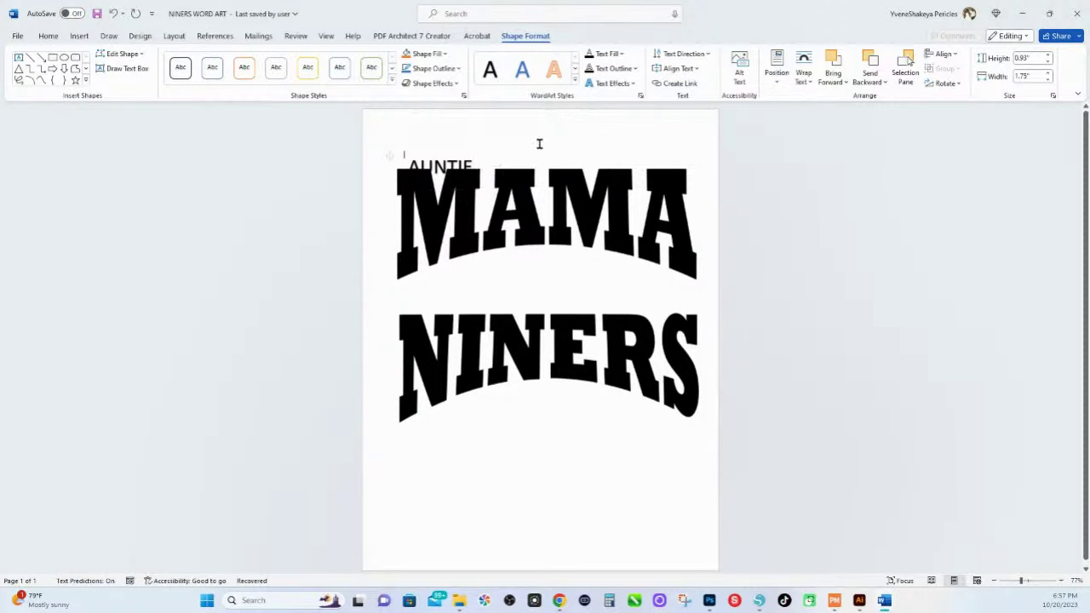
pyautogui.click(452, 157)
pyautogui.moveTo(452, 155); pyautogui.dragTo(498, 499)
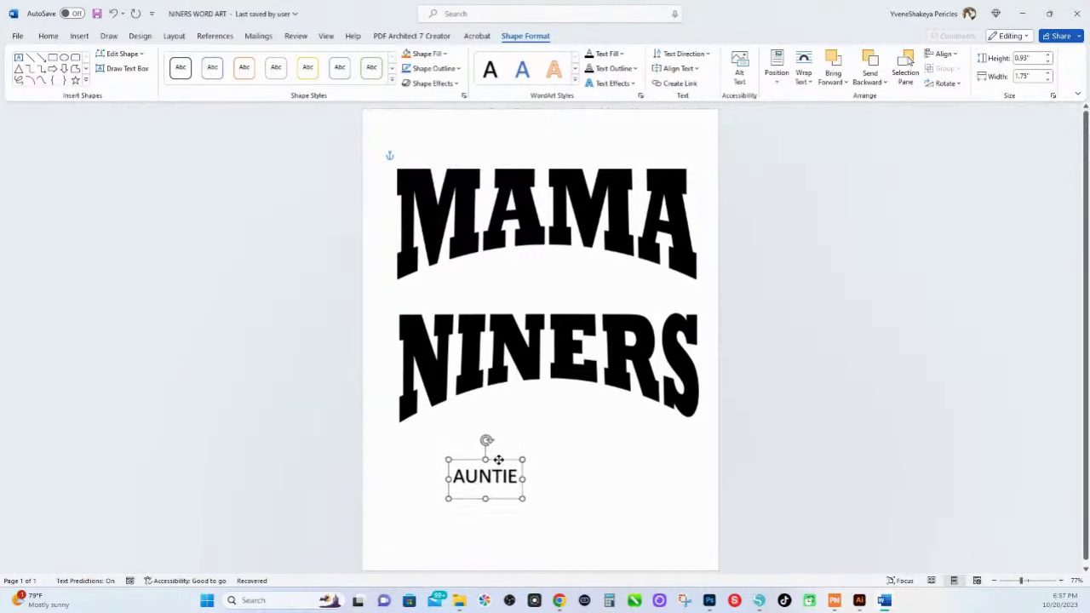
pyautogui.click(492, 469)
pyautogui.click(497, 460)
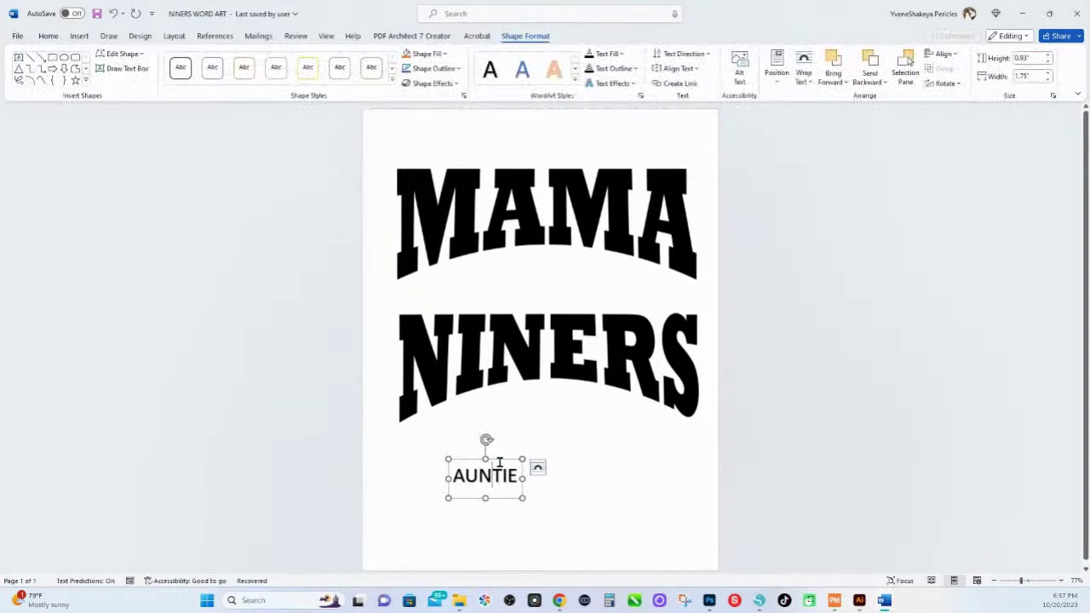
# Delete the NINERS WordArt and move AUNTIE up into the empty space below MAMA.
pyautogui.moveTo(500, 460); pyautogui.dragTo(518, 405)
pyautogui.click(554, 314)
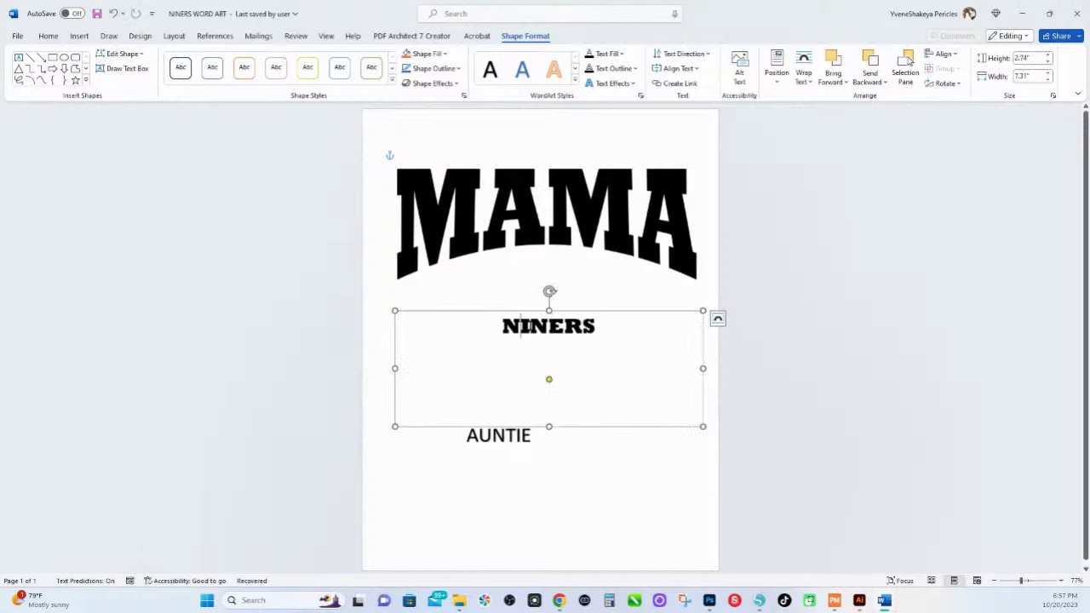
pyautogui.press('Delete')
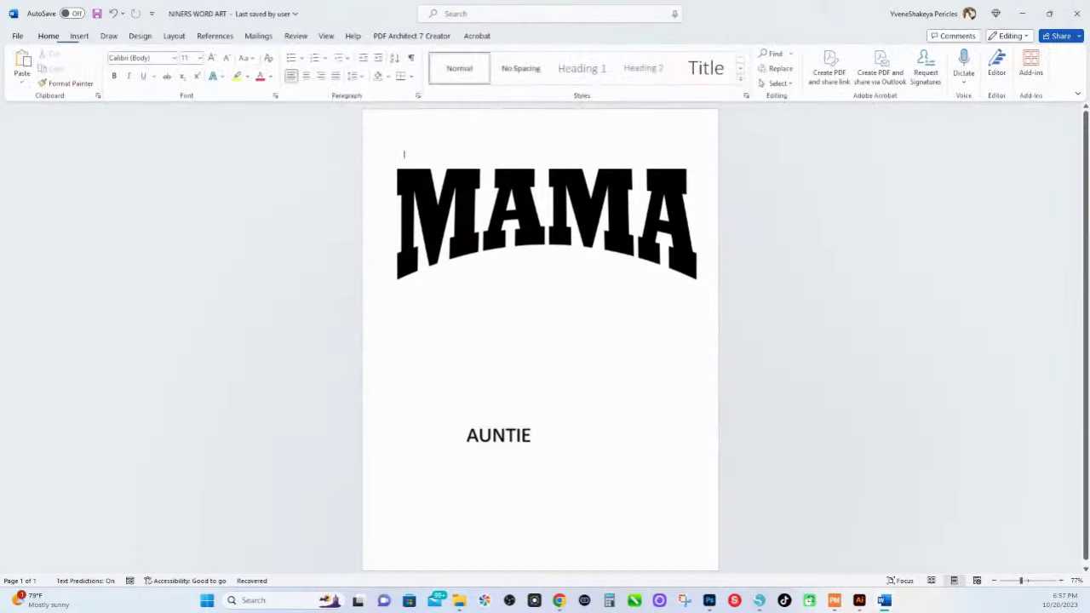
pyautogui.click(509, 426)
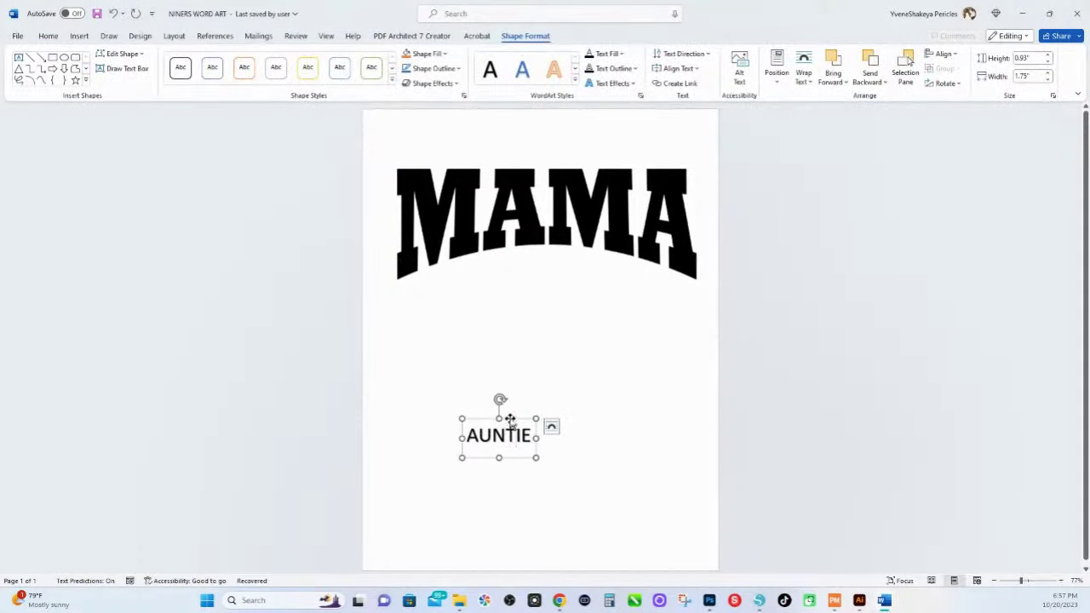
pyautogui.moveTo(508, 419); pyautogui.dragTo(492, 316)
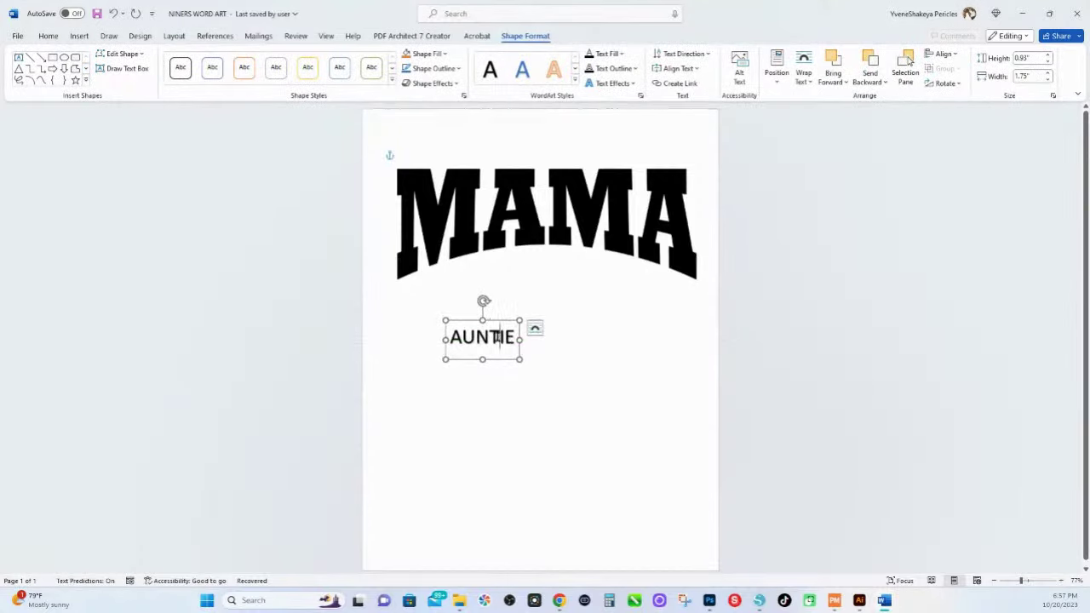
# Set the font of the AUNTIE text to Closeness.
pyautogui.doubleClick(493, 338)
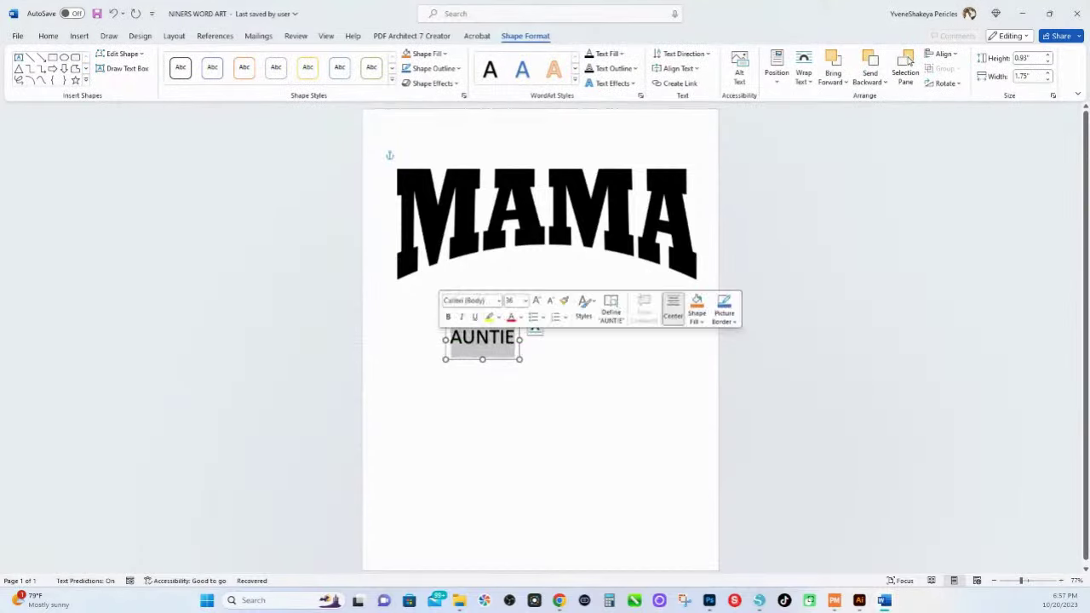
pyautogui.click(488, 300)
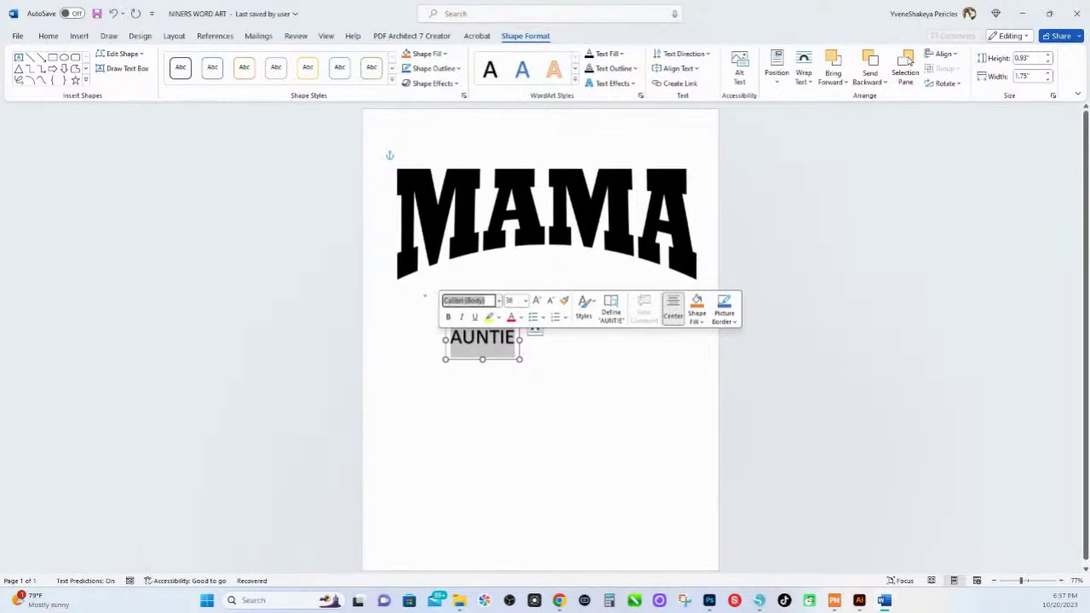
pyautogui.write('V')
pyautogui.press('BackSpace')
pyautogui.press('BackSpace')
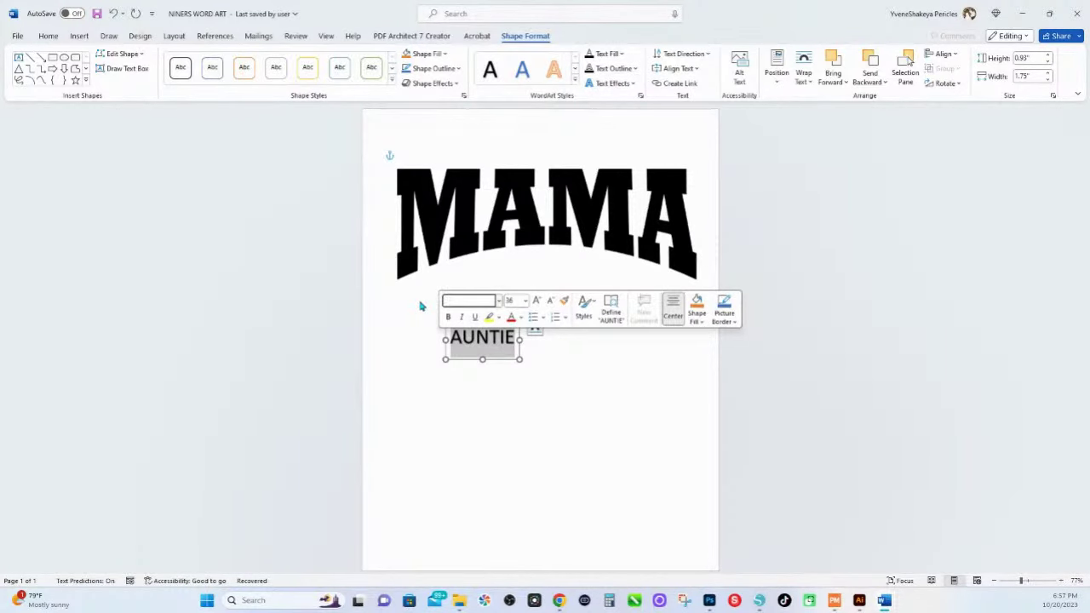
pyautogui.write('Clarendon')
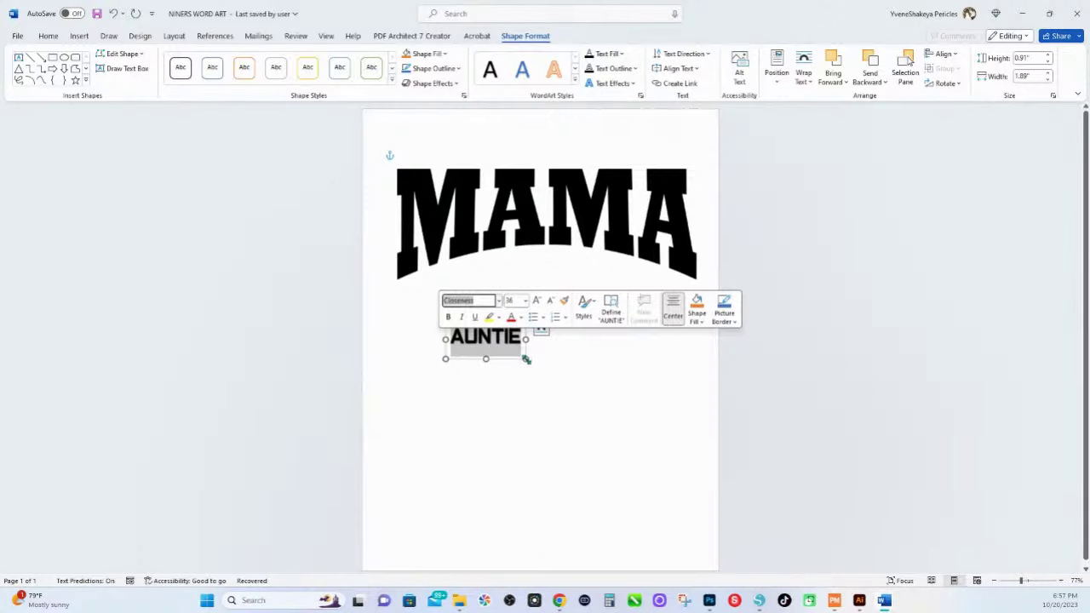
# Enlarge the AUNTIE WordArt box to about 3.2 inches high by 4.85 inches wide and remove the text shadow.
pyautogui.moveTo(525, 358); pyautogui.dragTo(650, 455)
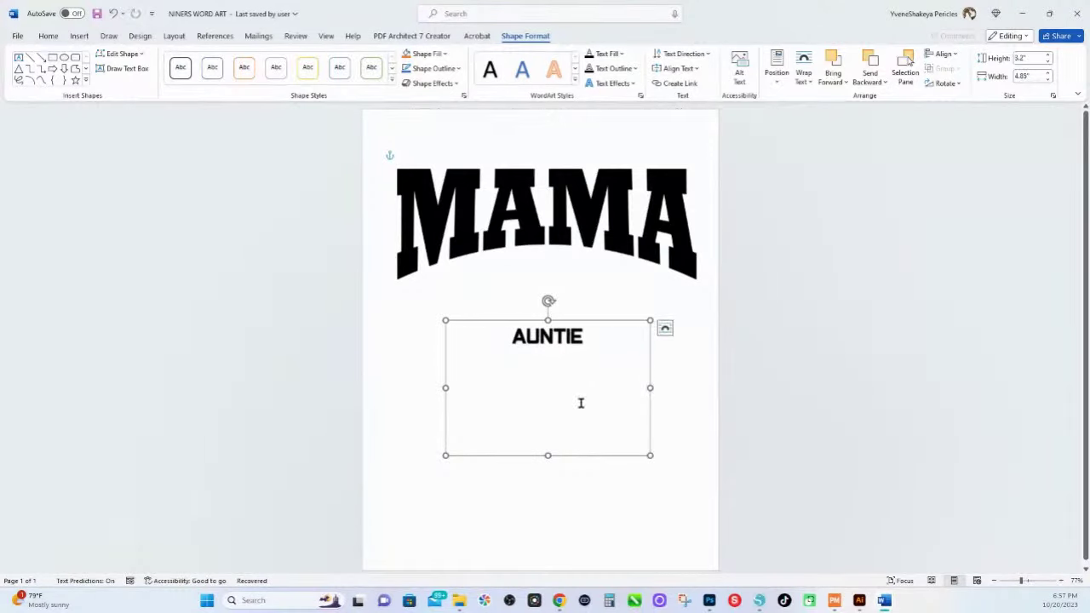
pyautogui.click(566, 341)
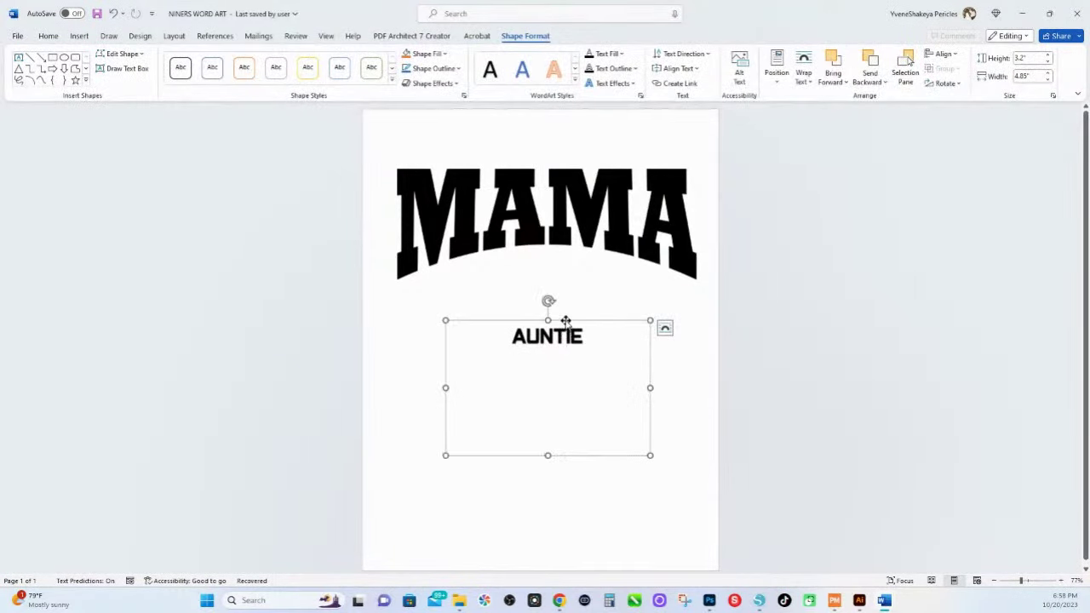
pyautogui.click(564, 320)
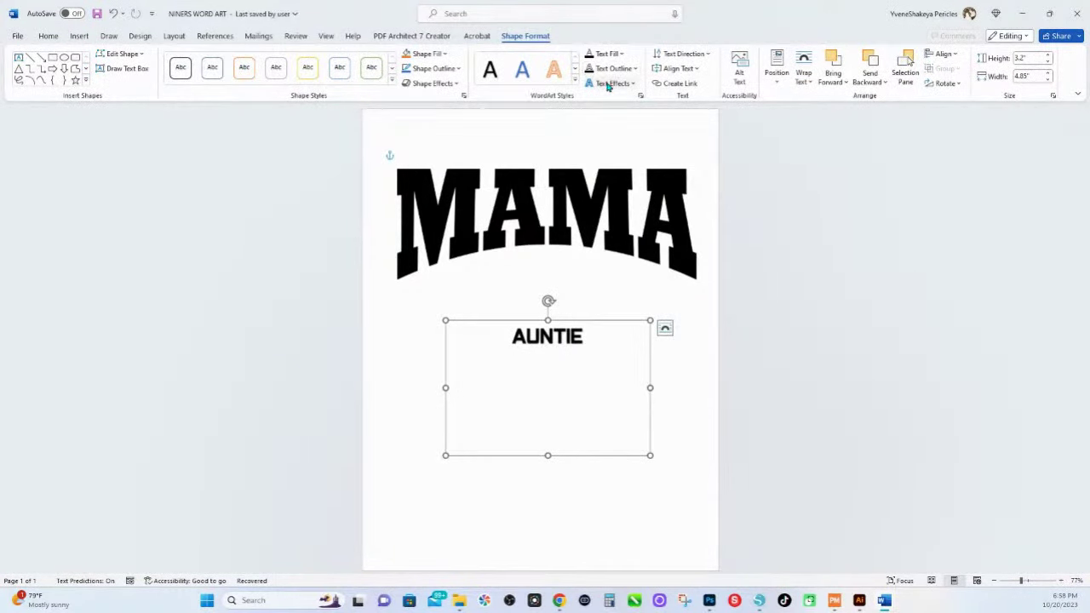
pyautogui.click(611, 84)
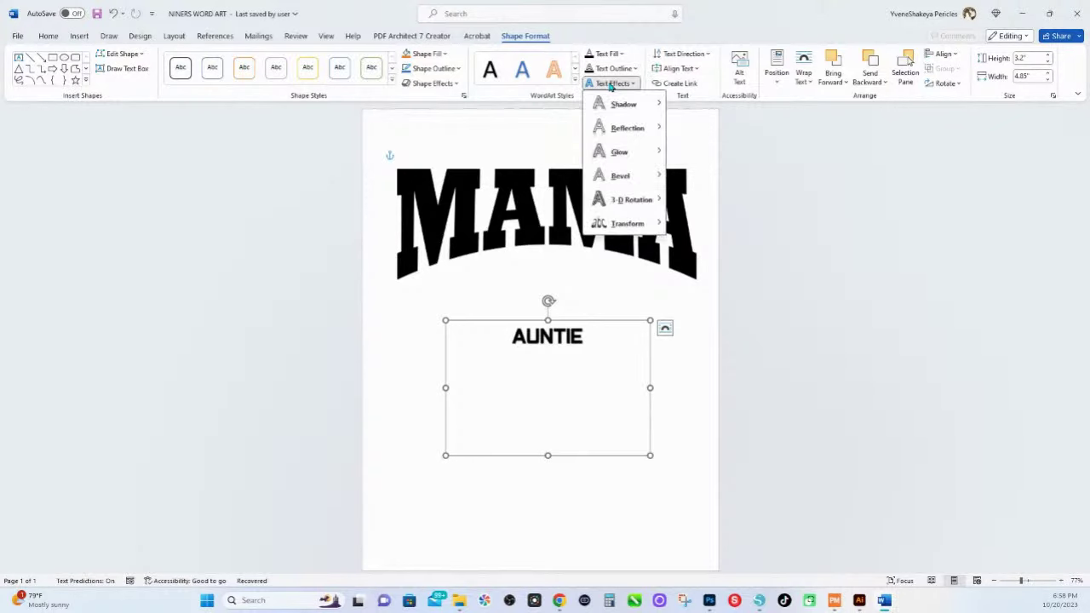
pyautogui.moveTo(622, 104)
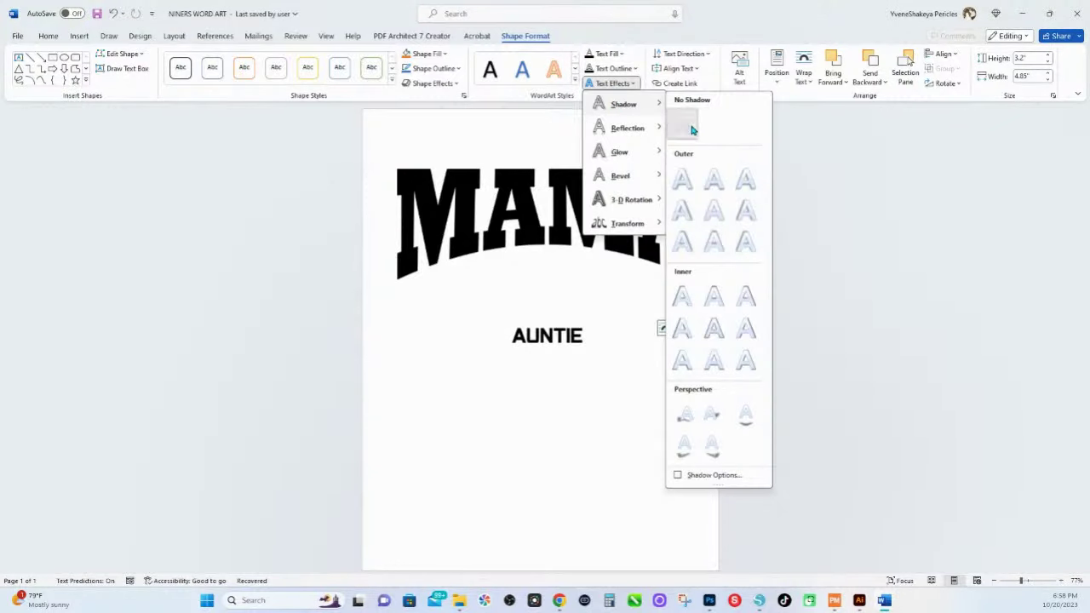
pyautogui.click(692, 128)
# Apply the warp transform that curves both the upper and lower edges inward to the AUNTIE WordArt.
pyautogui.click(622, 85)
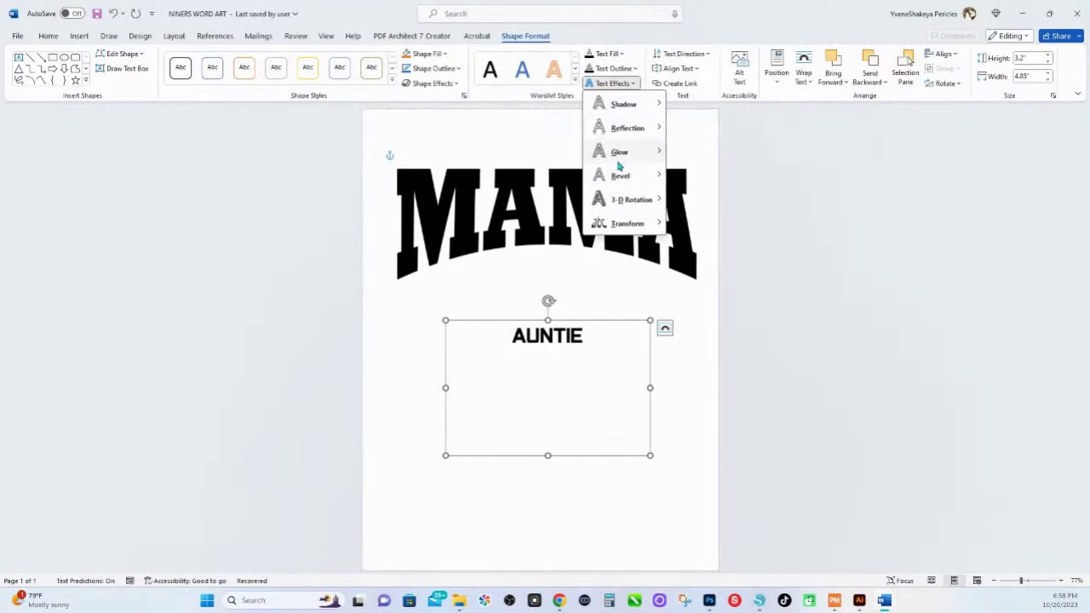
pyautogui.moveTo(620, 231)
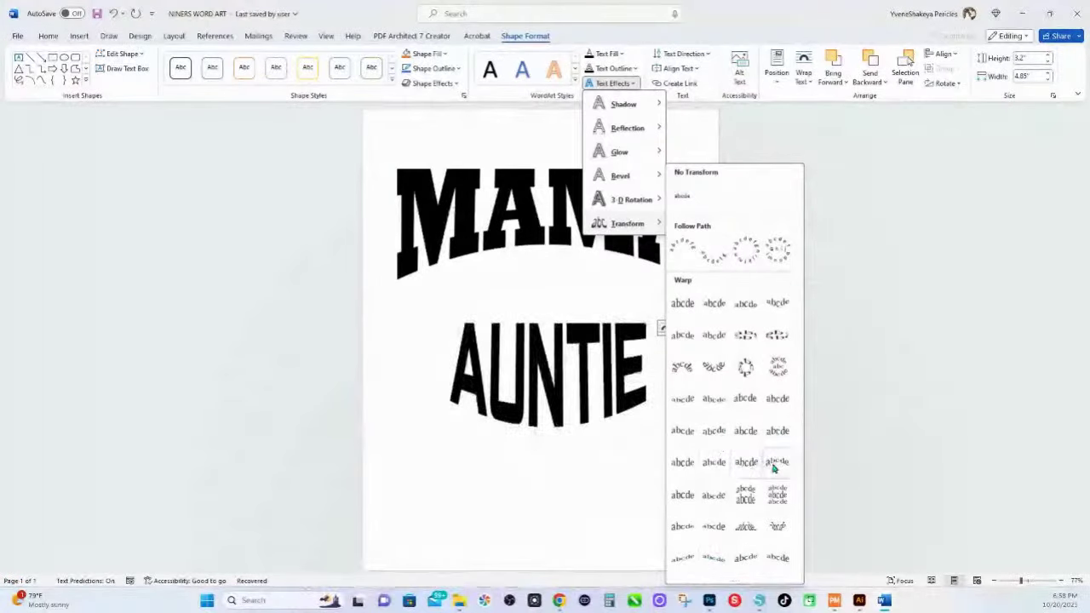
pyautogui.click(715, 465)
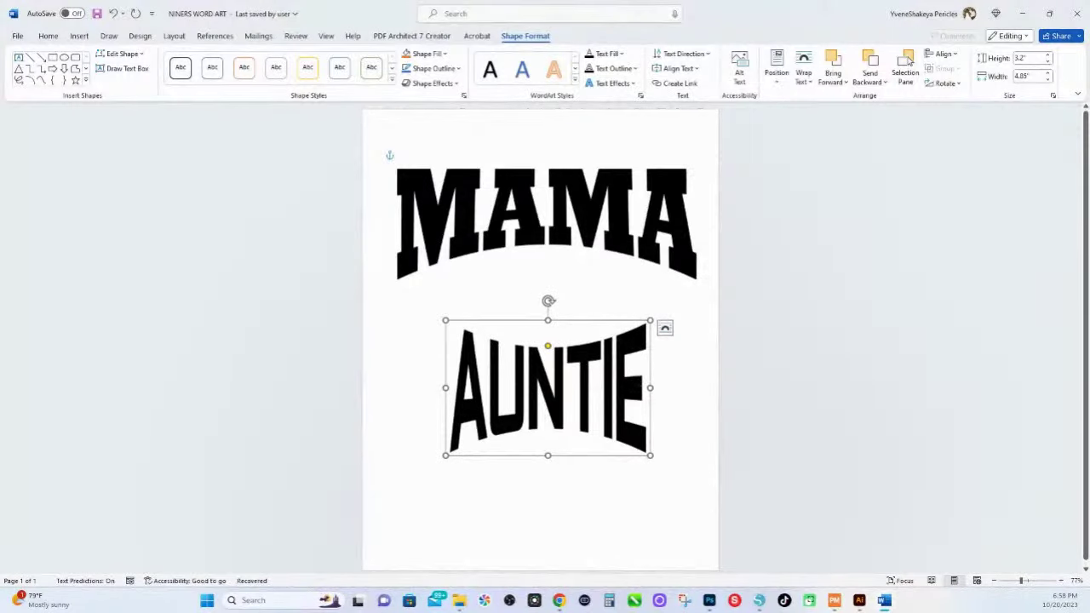
# Change the font of the AUNTIE text to College Block.
pyautogui.click(640, 383)
pyautogui.moveTo(594, 336); pyautogui.dragTo(492, 333)
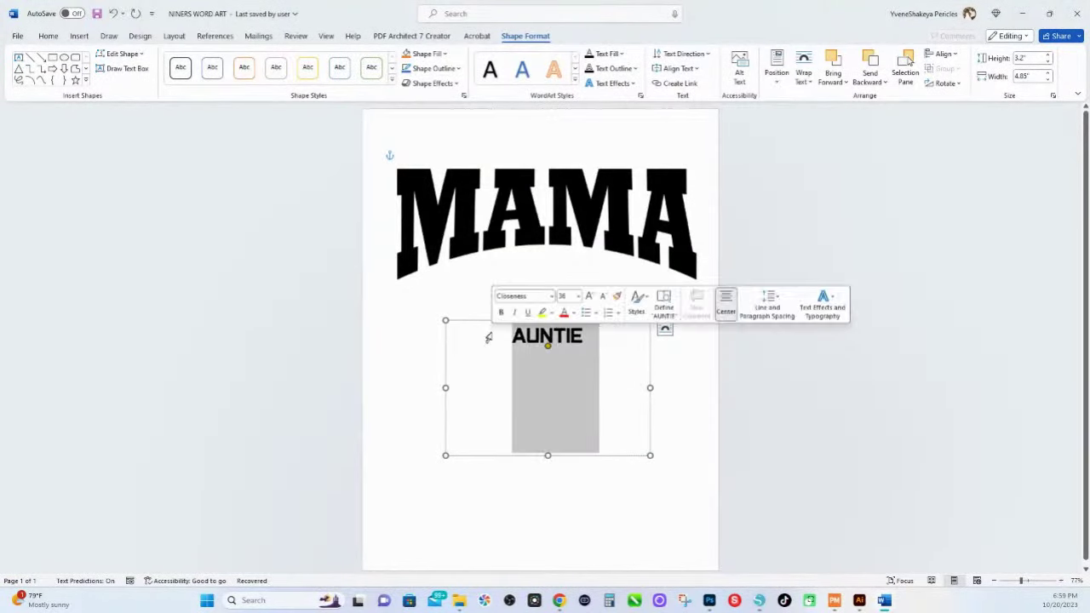
pyautogui.click(529, 295)
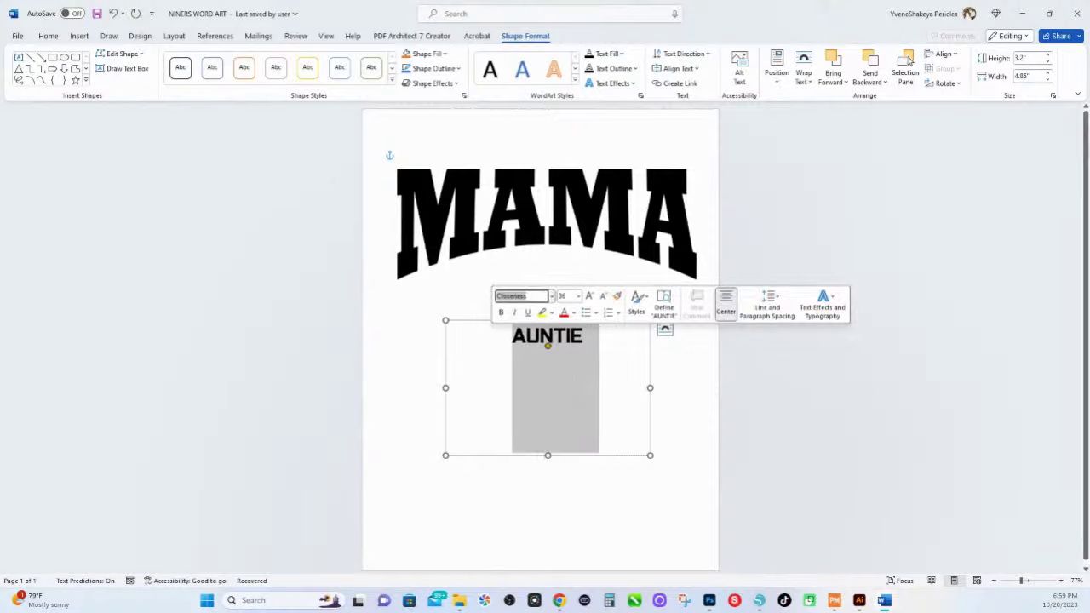
pyautogui.press('Down')
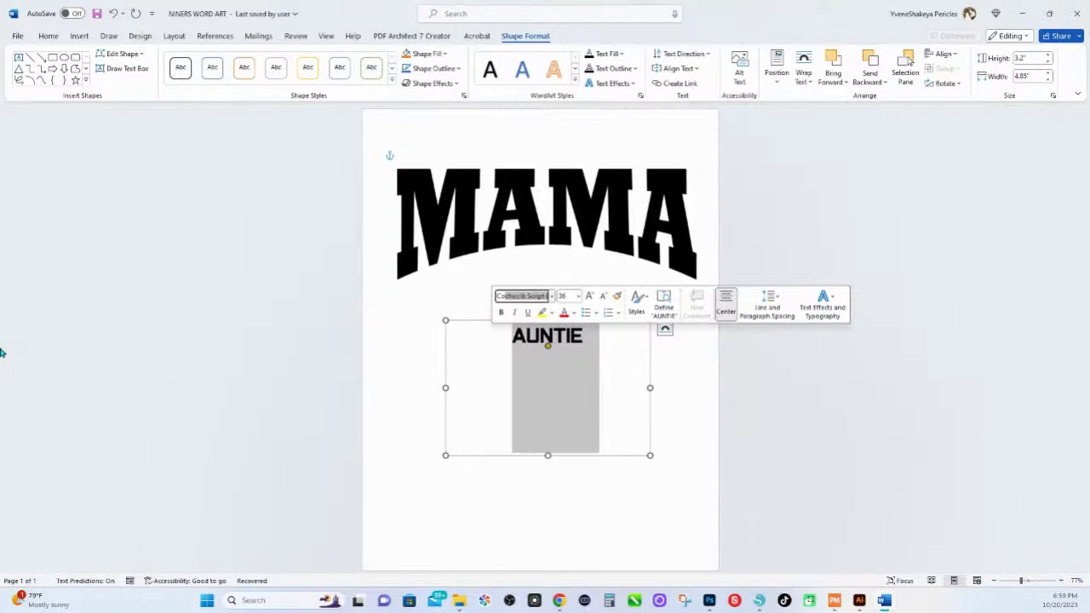
pyautogui.write('College Block')
pyautogui.press('Return')
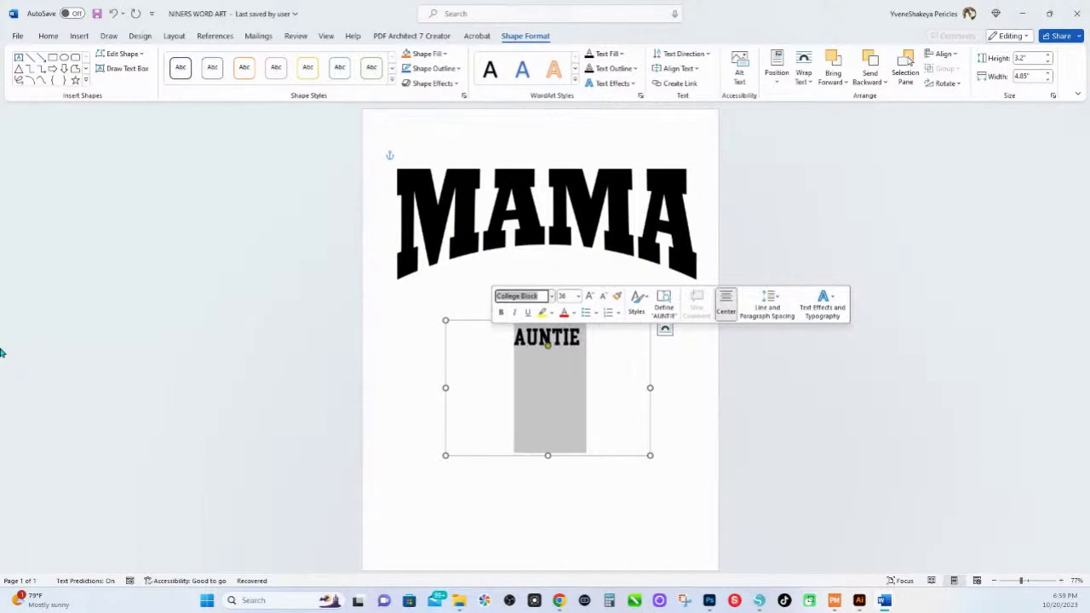
# Enlarge the AUNTIE WordArt to about 4.62 inches high by 6.99 inches wide, centre it beneath MAMA and deselect it.
pyautogui.click(489, 395)
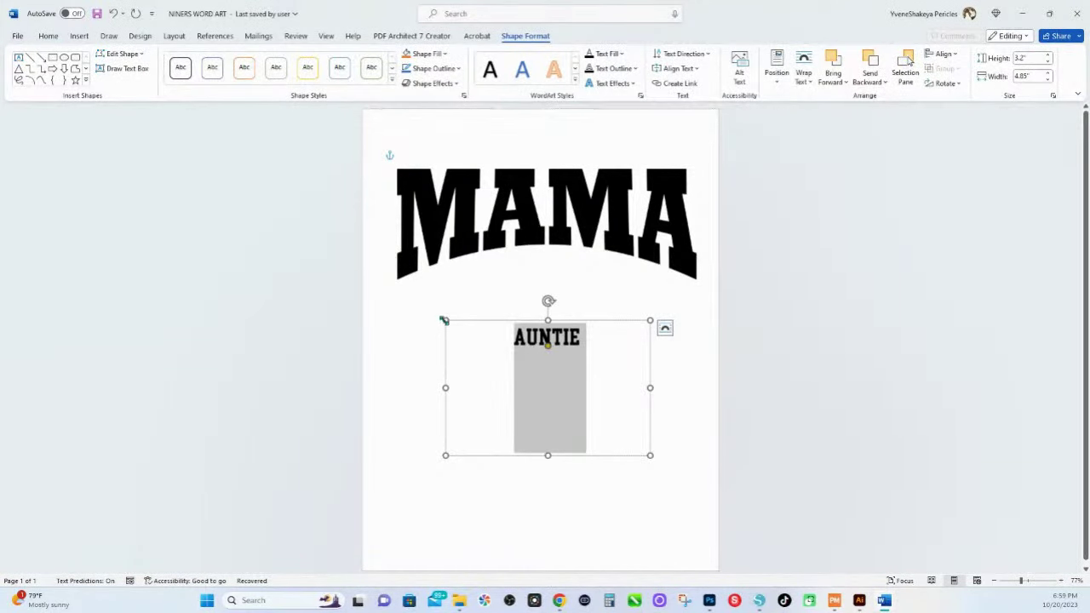
pyautogui.moveTo(444, 319); pyautogui.dragTo(365, 261)
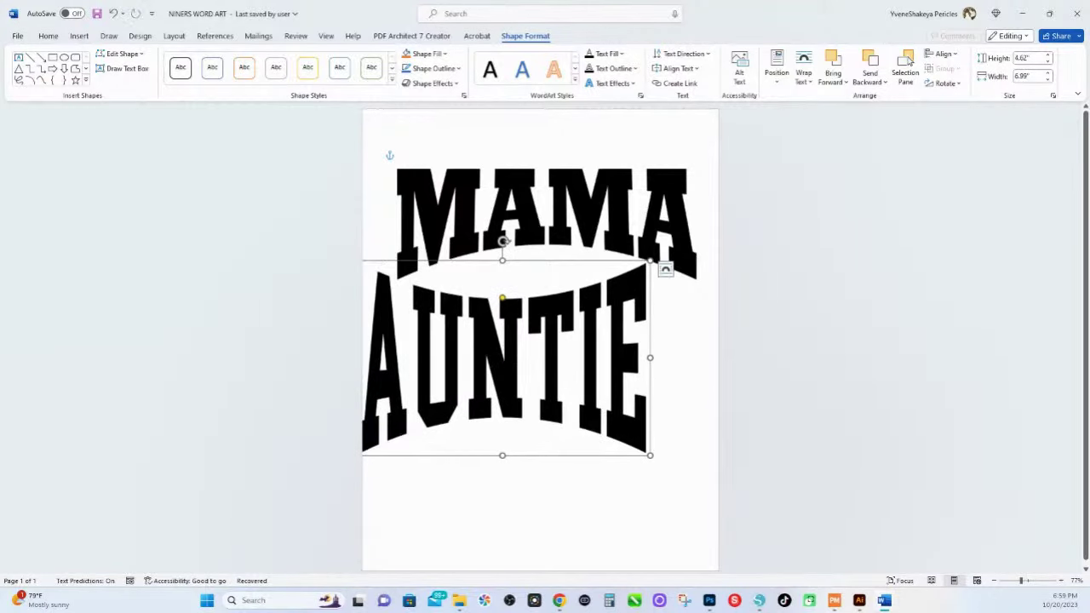
pyautogui.click(528, 349)
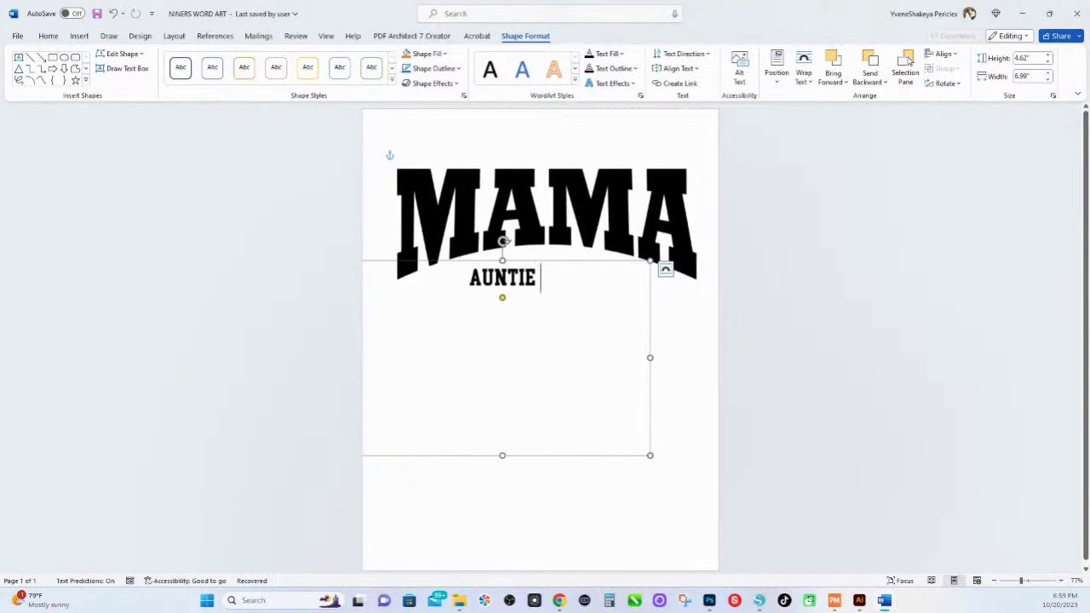
pyautogui.press('Escape')
pyautogui.press('Escape')
pyautogui.click(577, 312)
pyautogui.press('Escape')
pyautogui.moveTo(568, 274); pyautogui.dragTo(588, 295)
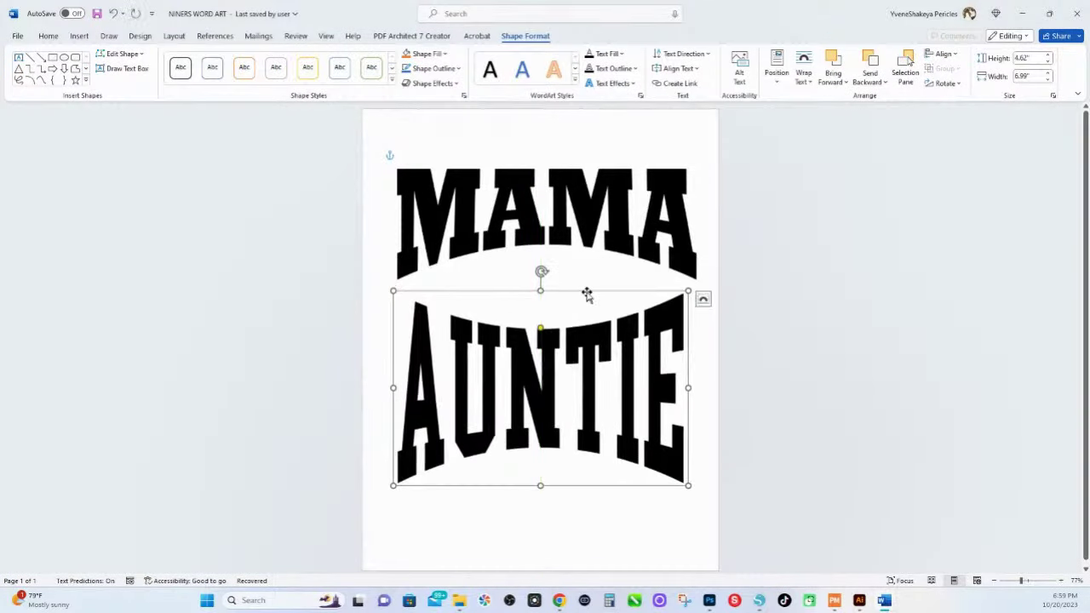
pyautogui.click(713, 190)
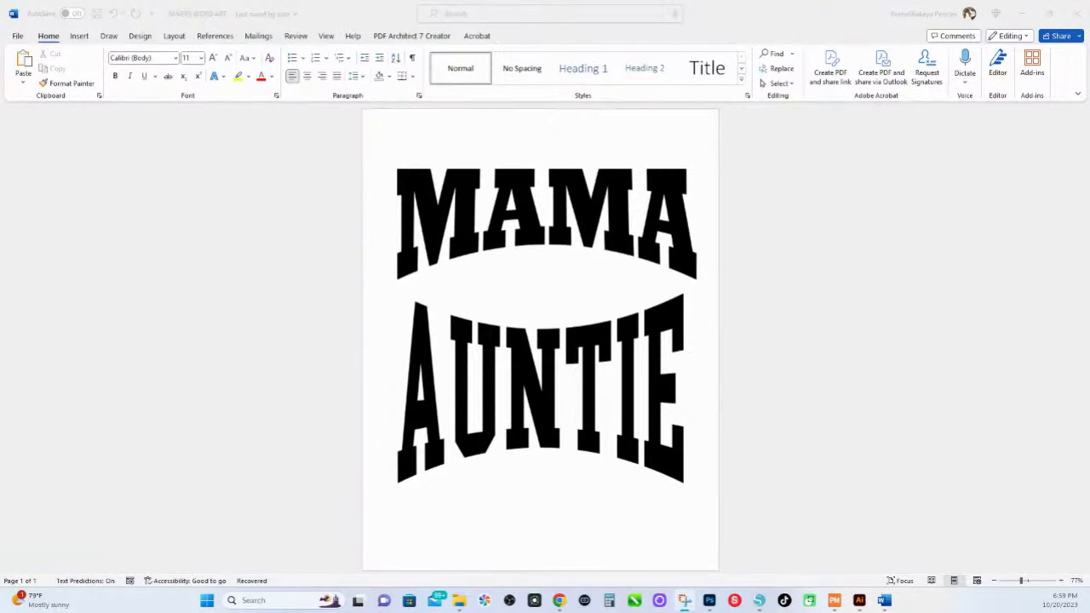
# Capture a rectangular screenshot of the MAMA and AUNTIE artwork with Snipping Tool.
pyautogui.moveTo(742, 282); pyautogui.dragTo(769, 288)
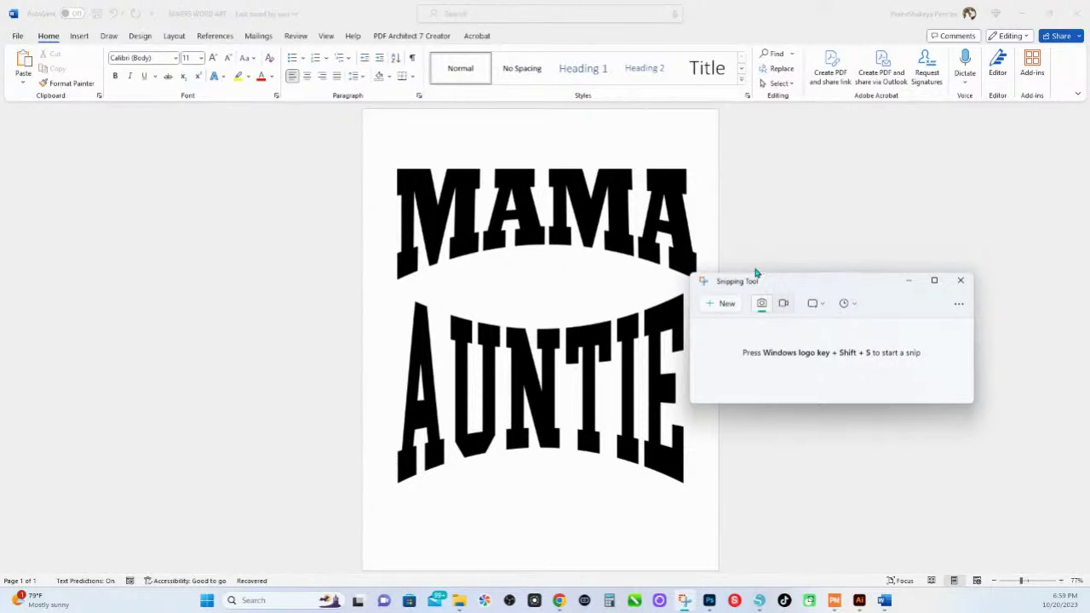
pyautogui.click(721, 307)
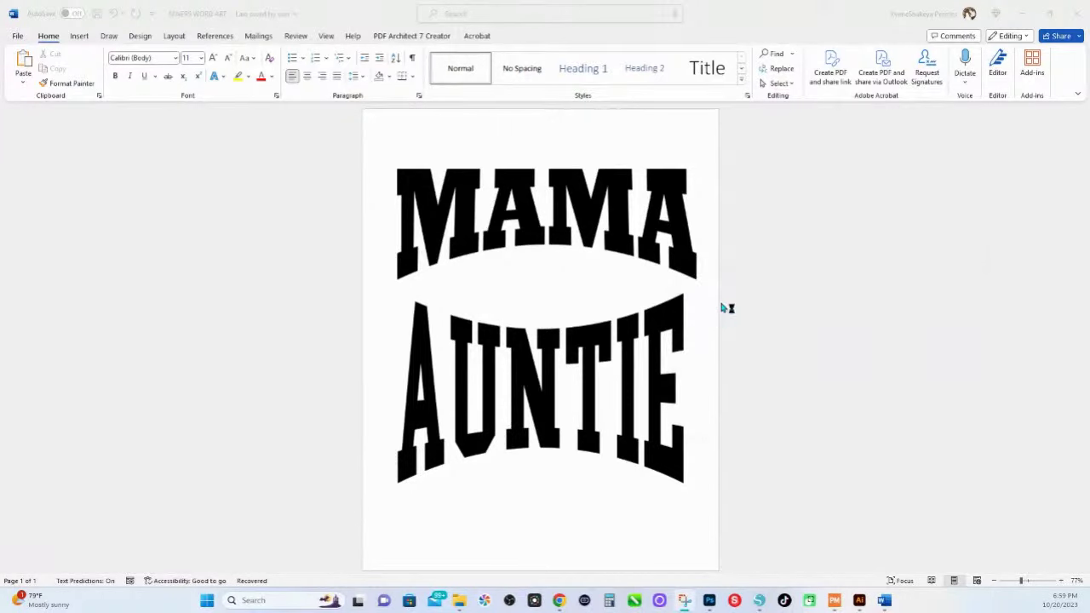
pyautogui.moveTo(380, 145); pyautogui.dragTo(706, 497)
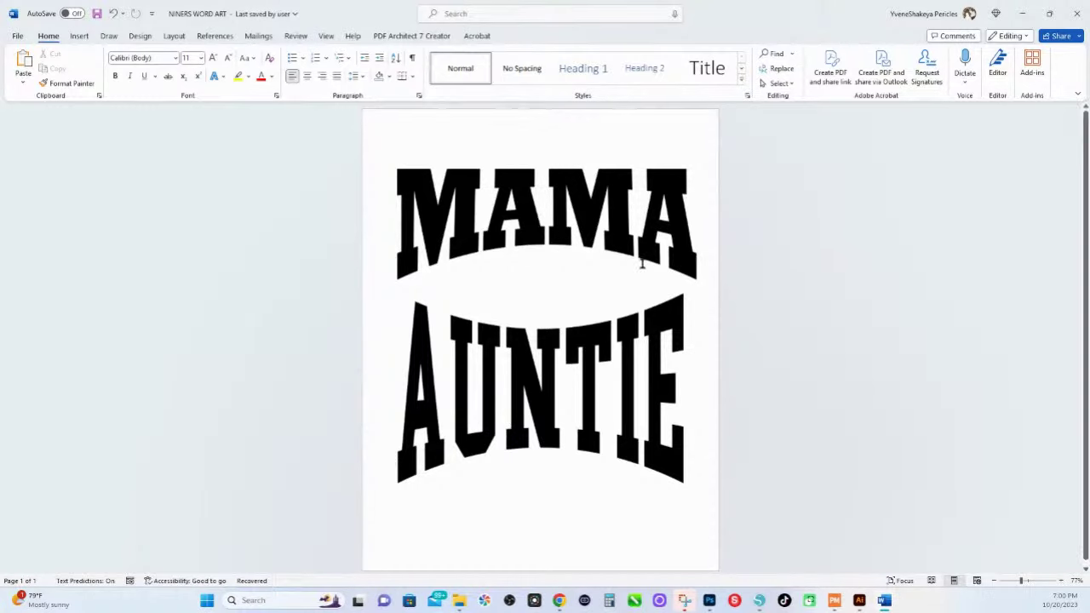
# Export the document as an Adobe PDF named MAMA AUNTIE LAYERD OUTLINED TUT in the Downloads folder.
pyautogui.click(17, 36)
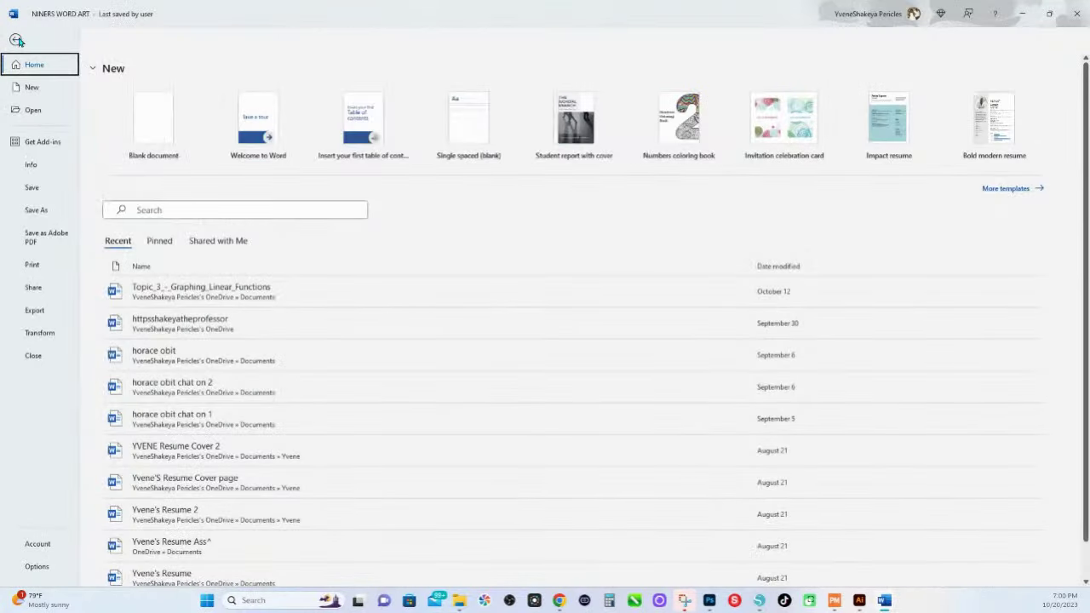
pyautogui.click(39, 312)
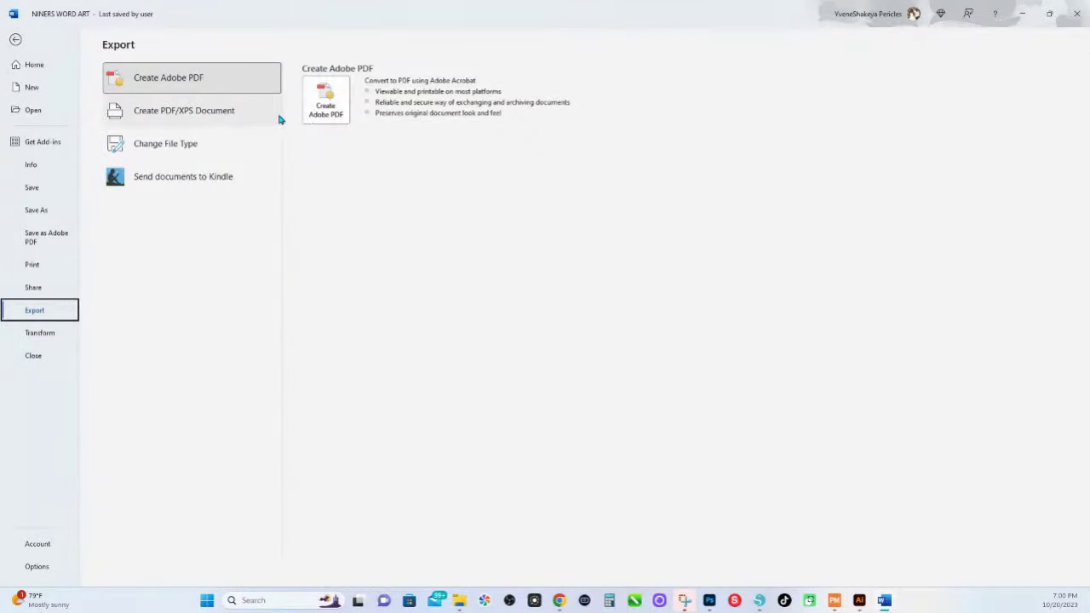
pyautogui.click(325, 115)
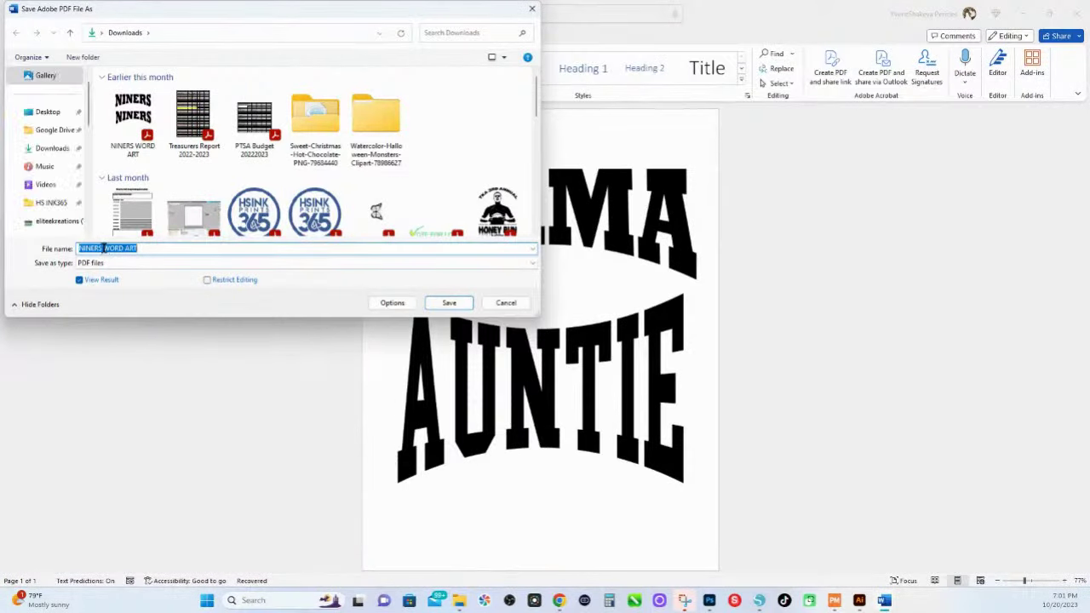
pyautogui.moveTo(103, 248); pyautogui.dragTo(61, 249)
pyautogui.write('MAMA AU')
pyautogui.write('NTIE')
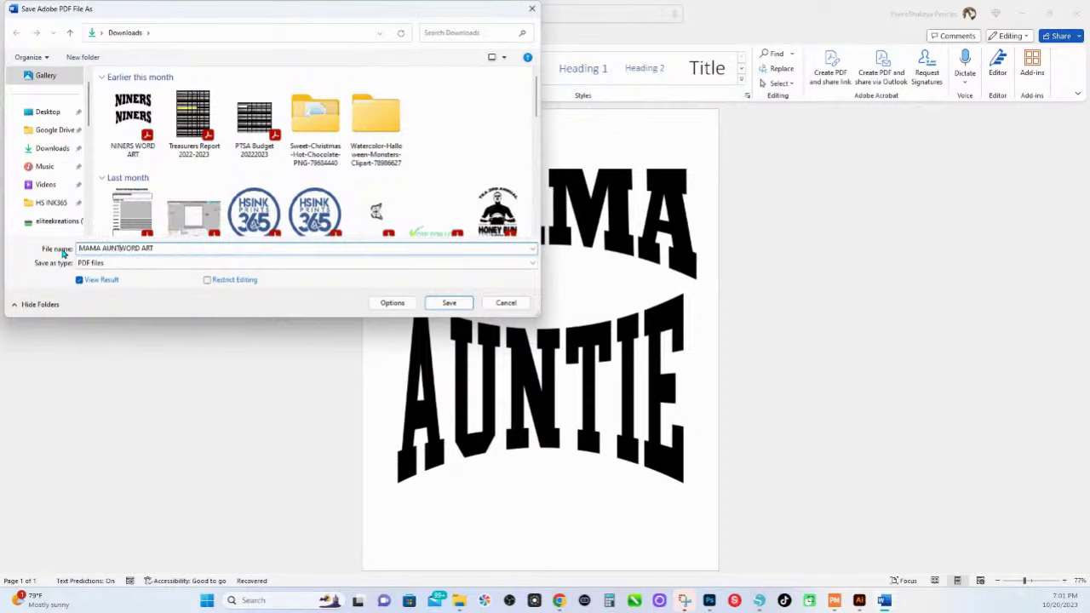
pyautogui.press('Delete')
pyautogui.press('Delete')
pyautogui.press('Delete')
pyautogui.press('Delete')
pyautogui.press('Delete')
pyautogui.press('Delete')
pyautogui.click(443, 309)
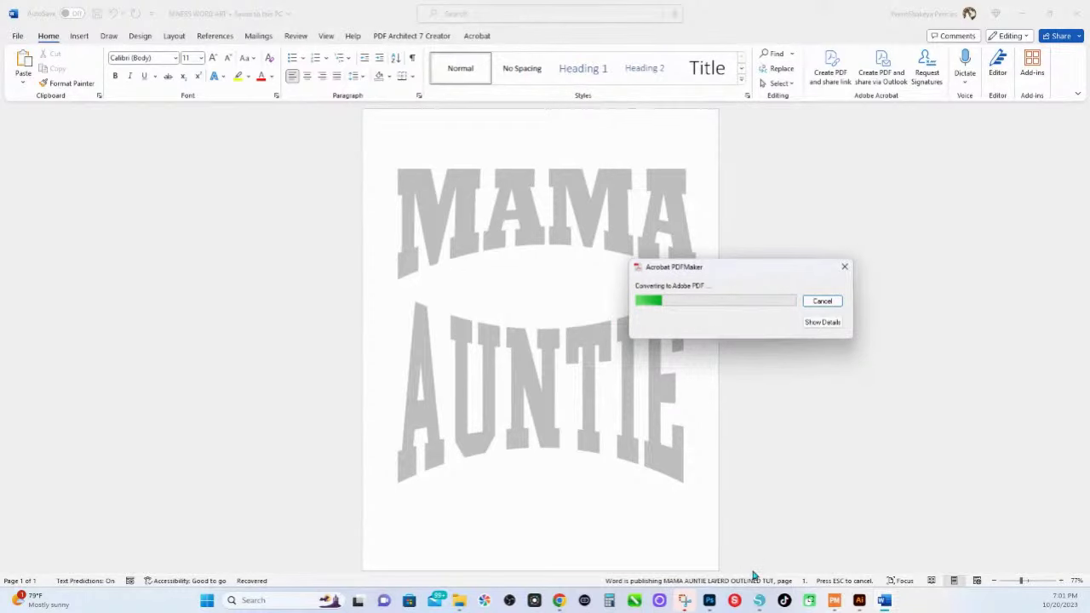
# Switch to Silhouette Studio and open the MAMA AUNTIE LAYERD OUTLINED TUT PDF from the Downloads folder.
pyautogui.click(759, 601)
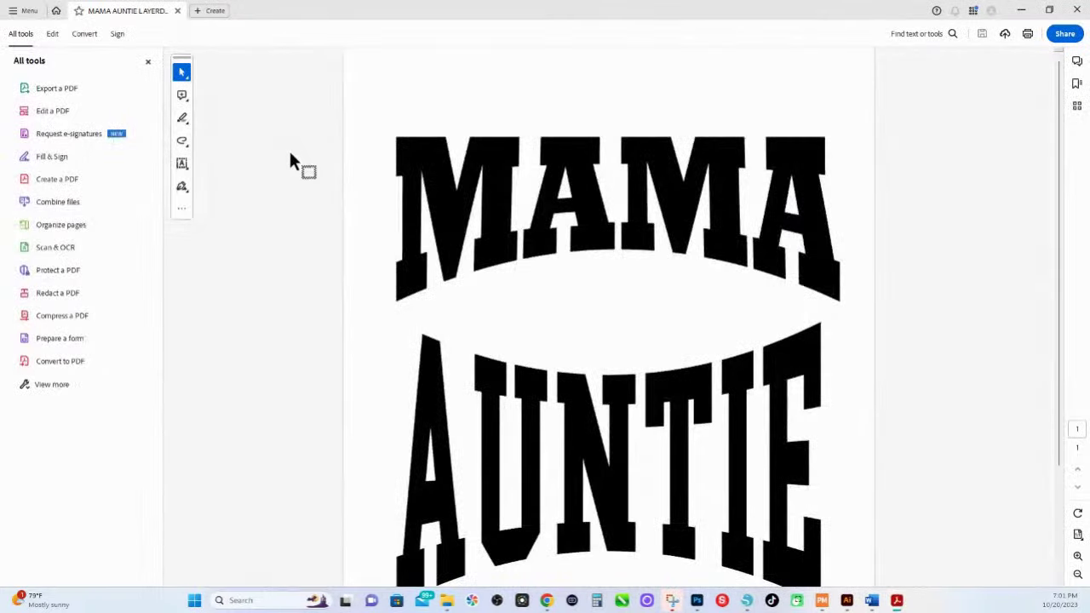
pyautogui.click(746, 600)
pyautogui.click(9, 18)
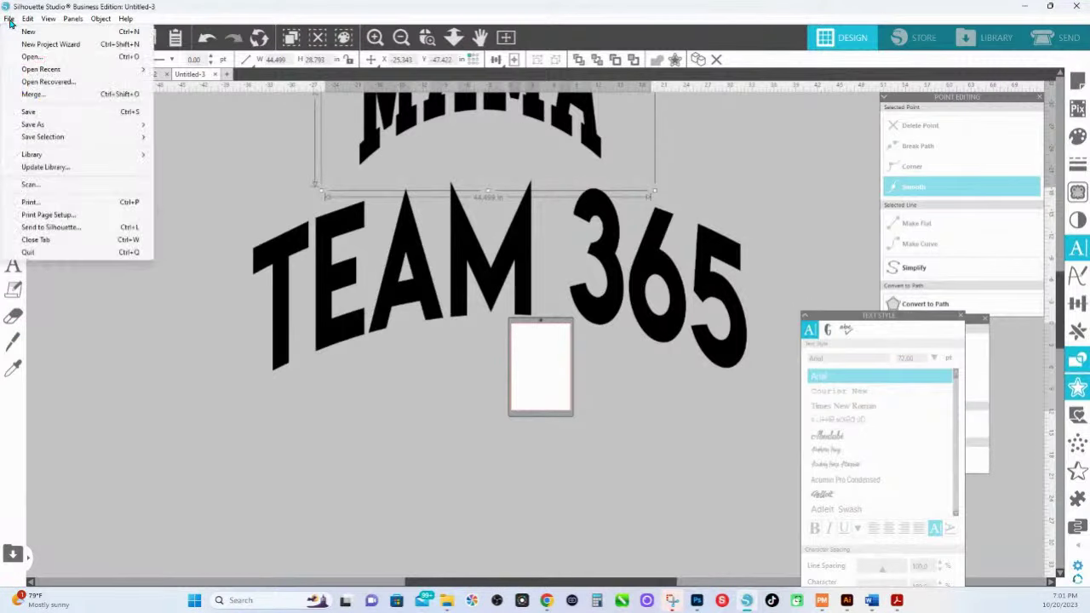
pyautogui.click(31, 57)
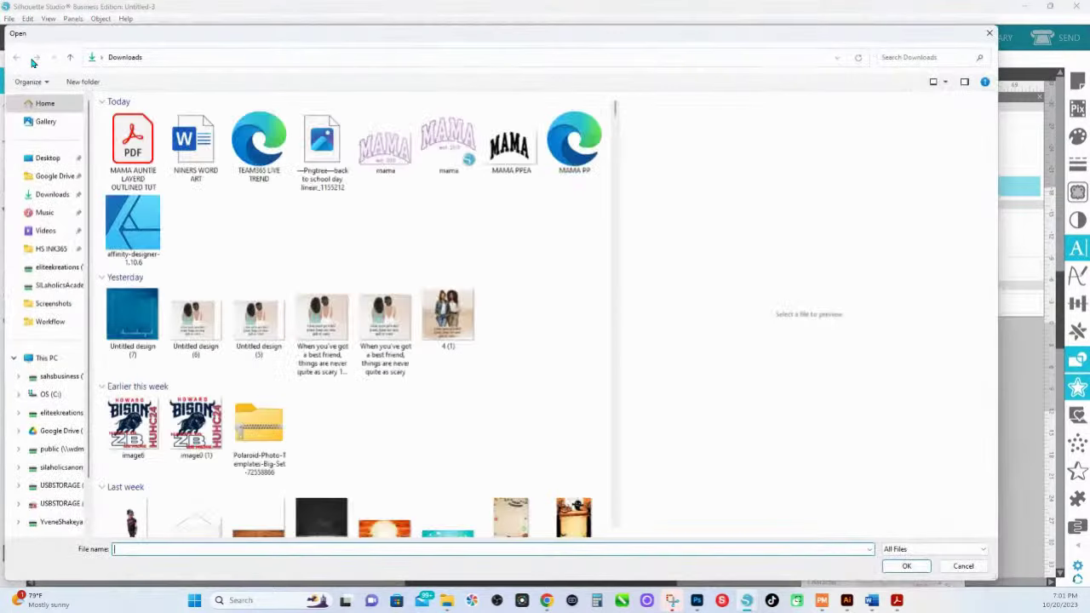
pyautogui.click(143, 154)
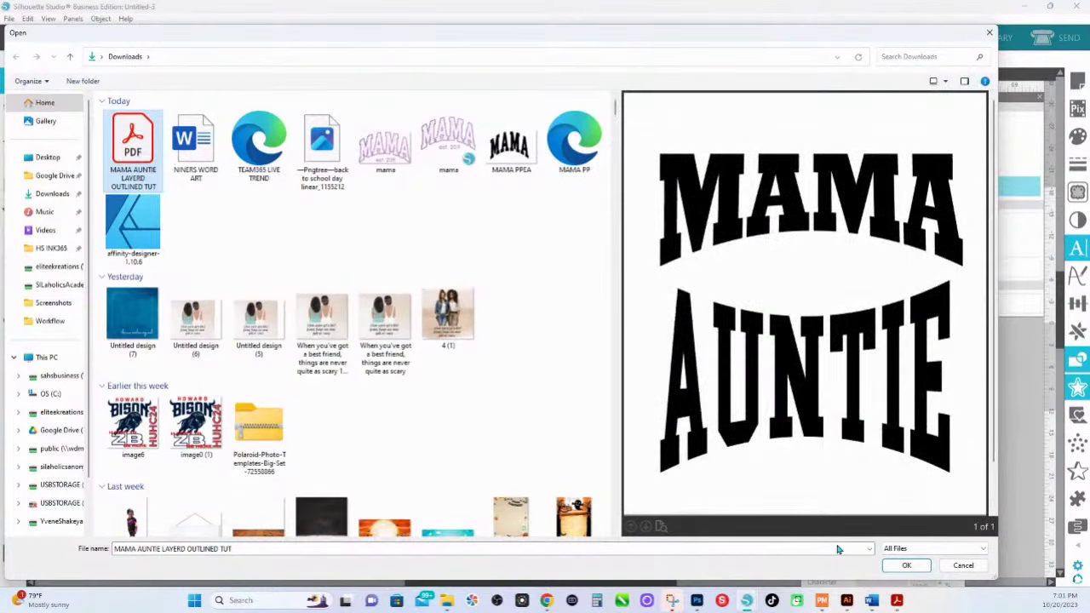
pyautogui.click(906, 565)
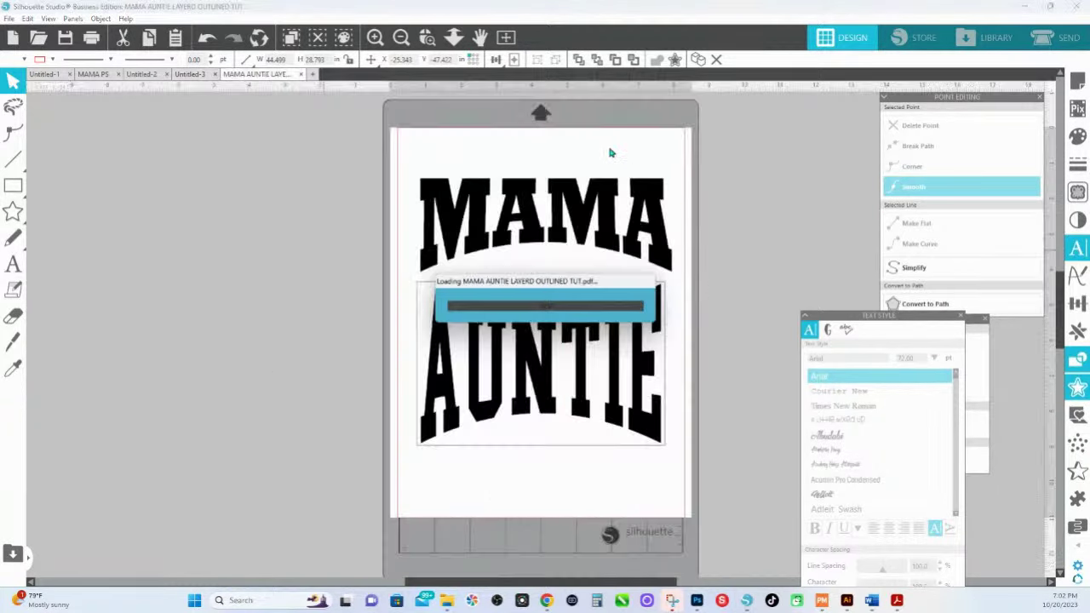
# Ungroup the imported PDF artwork and move the AUNTIE lettering off the page, to the left of the mat.
pyautogui.click(579, 217)
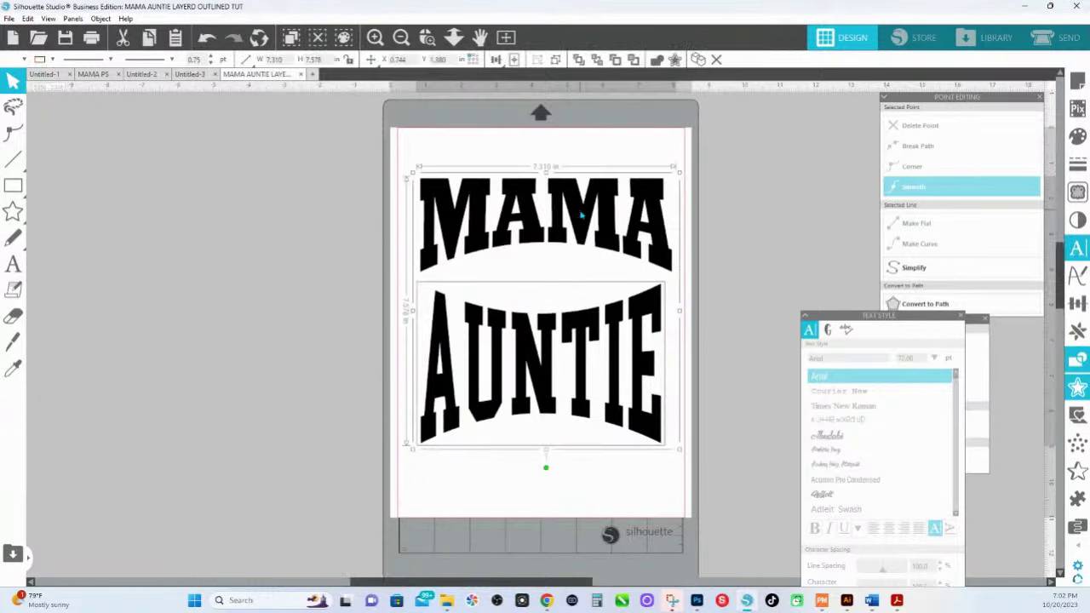
pyautogui.rightClick(580, 216)
pyautogui.click(630, 402)
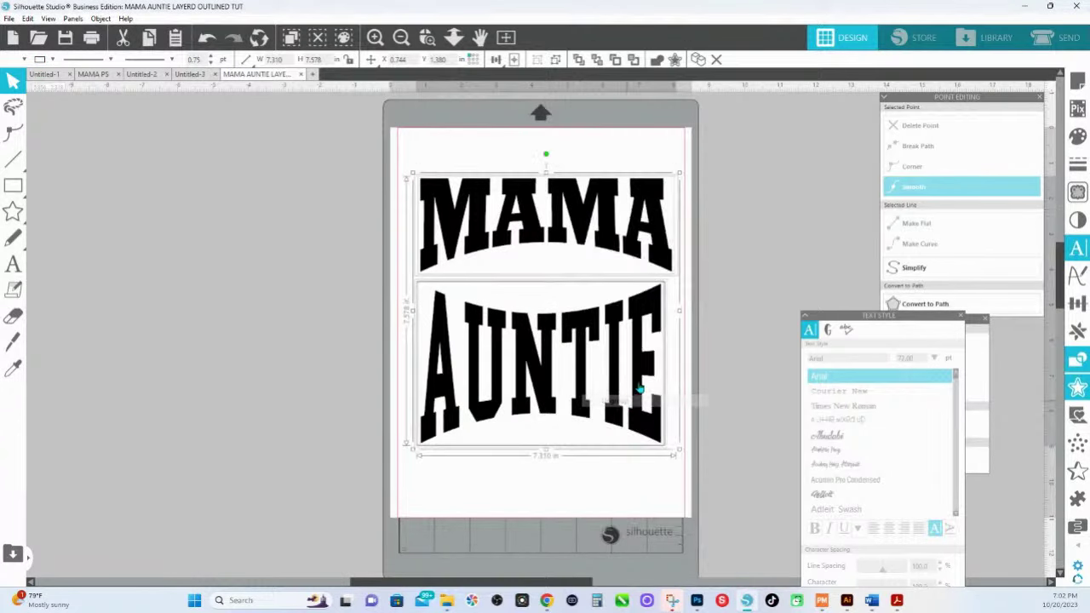
pyautogui.click(663, 319)
pyautogui.doubleClick(662, 320)
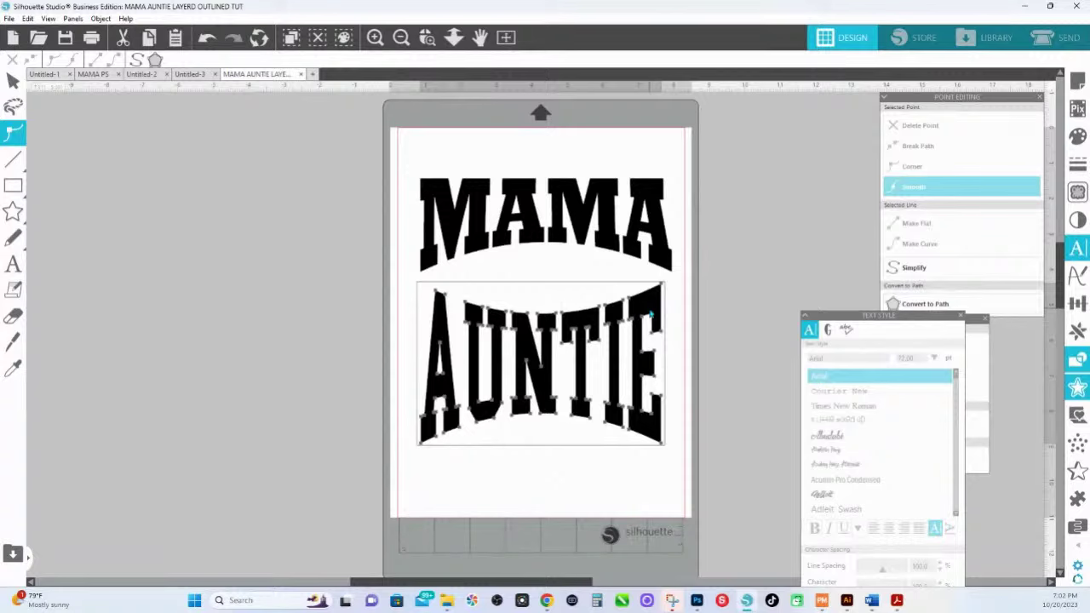
pyautogui.moveTo(643, 307); pyautogui.dragTo(315, 268)
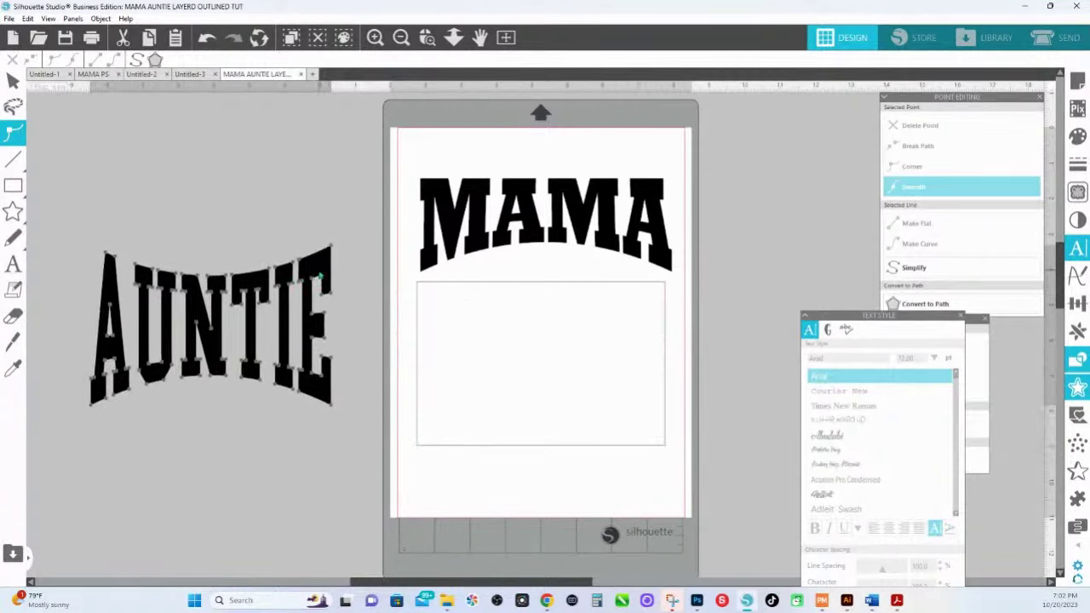
# Delete the empty rectangular frame beneath MAMA and inspect the edit points of the MAMA lettering.
pyautogui.click(432, 349)
pyautogui.press('Delete')
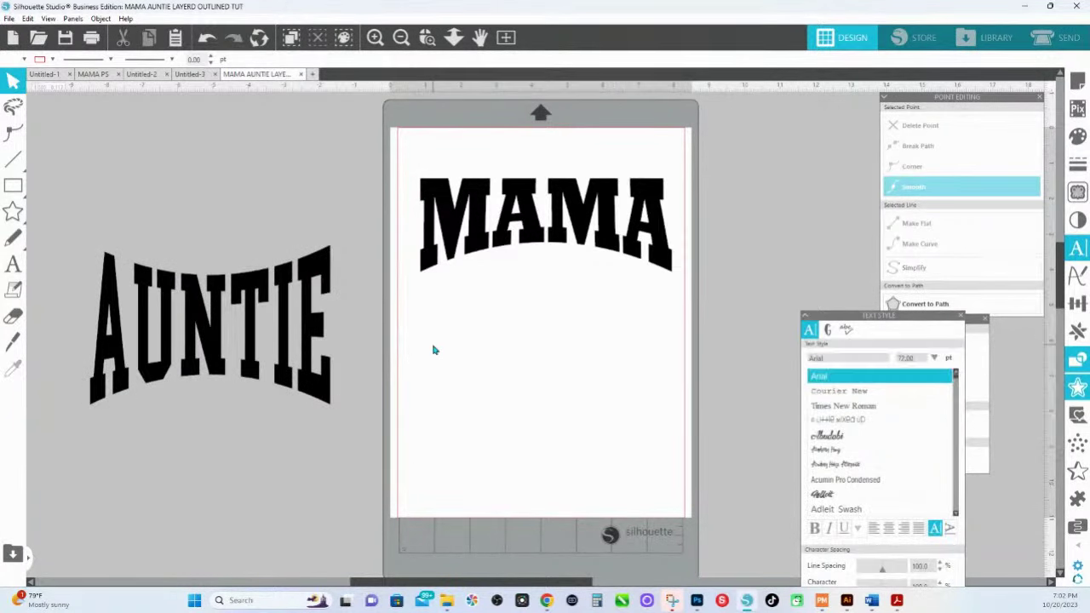
pyautogui.doubleClick(471, 244)
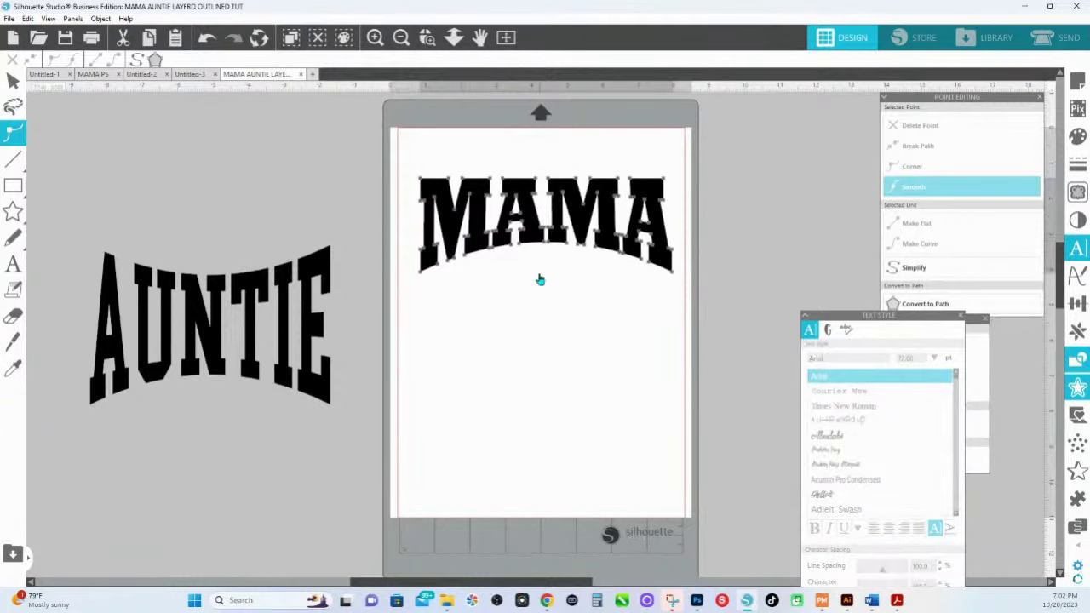
pyautogui.click(540, 355)
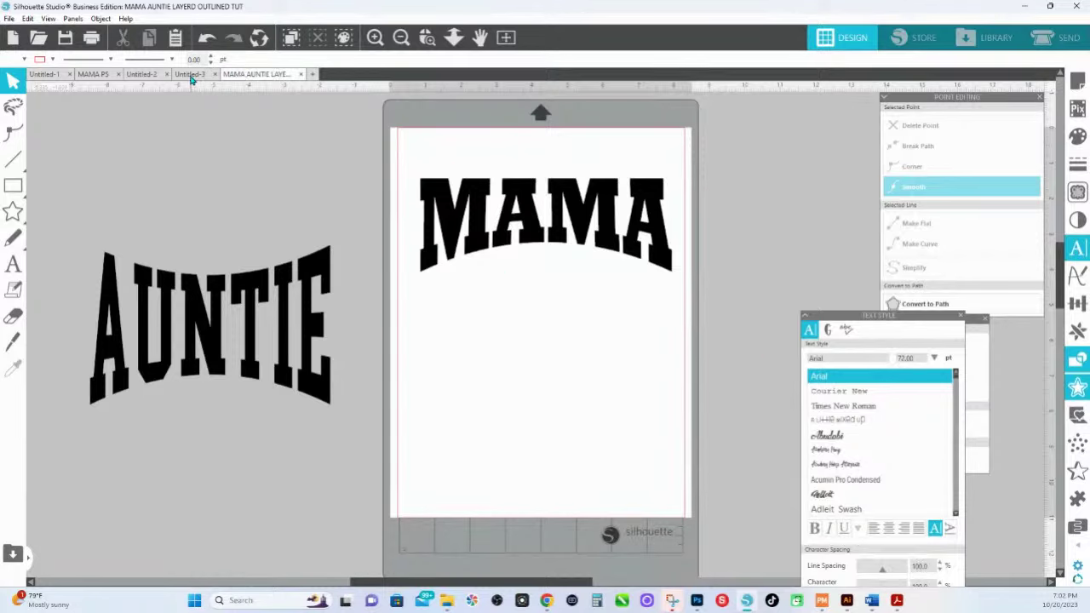
# Paste the MAMA AUNTIE screenshot, enlarge it to about 10.63 inches wide by 11.48 inches high, and place it above the page.
pyautogui.rightClick(421, 392)
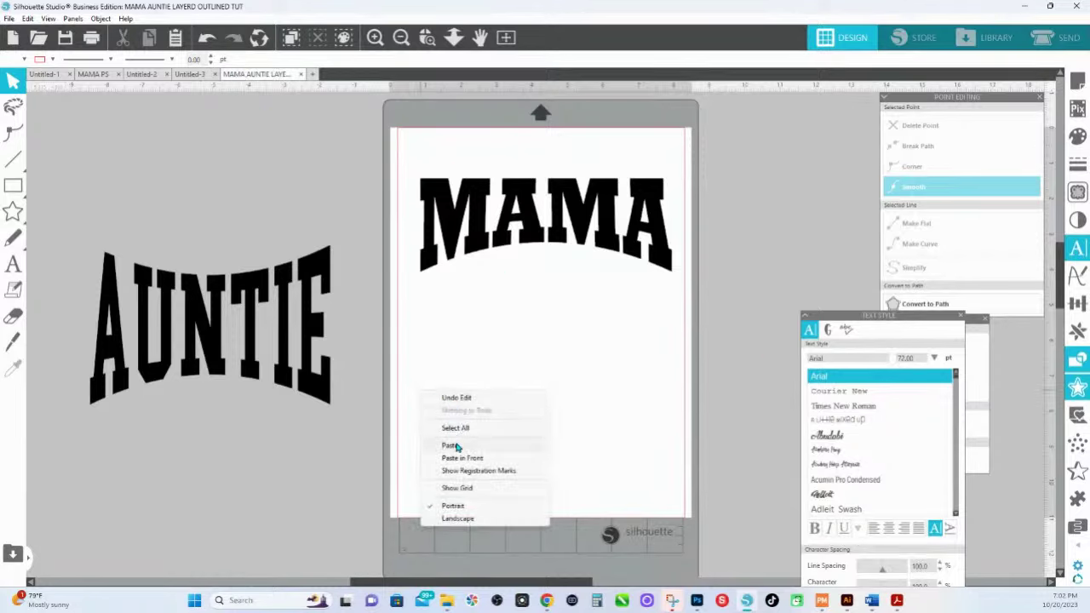
pyautogui.click(451, 445)
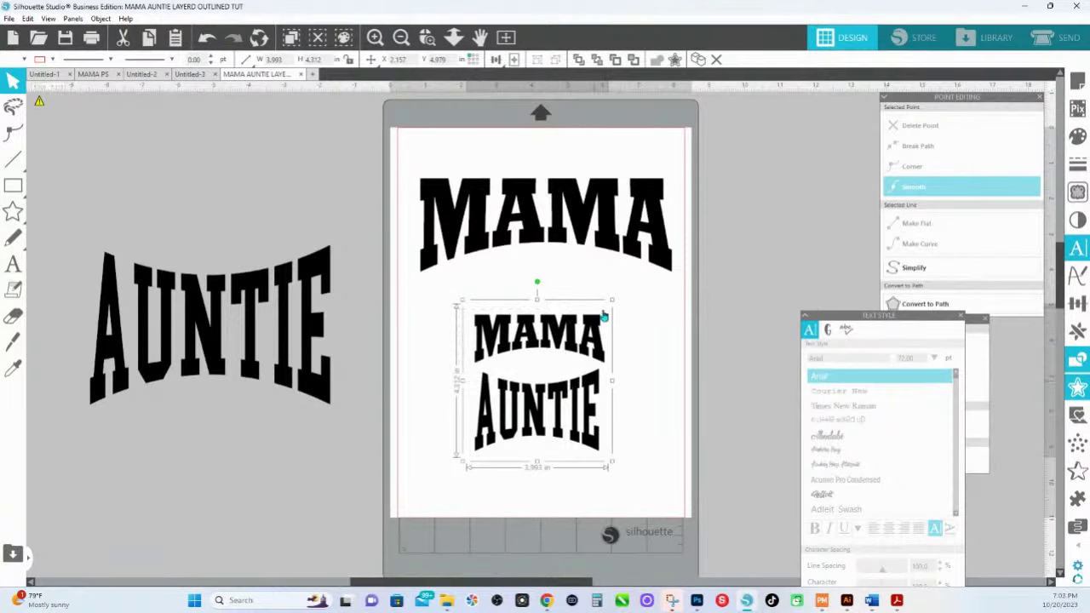
pyautogui.moveTo(612, 300); pyautogui.dragTo(948, 162)
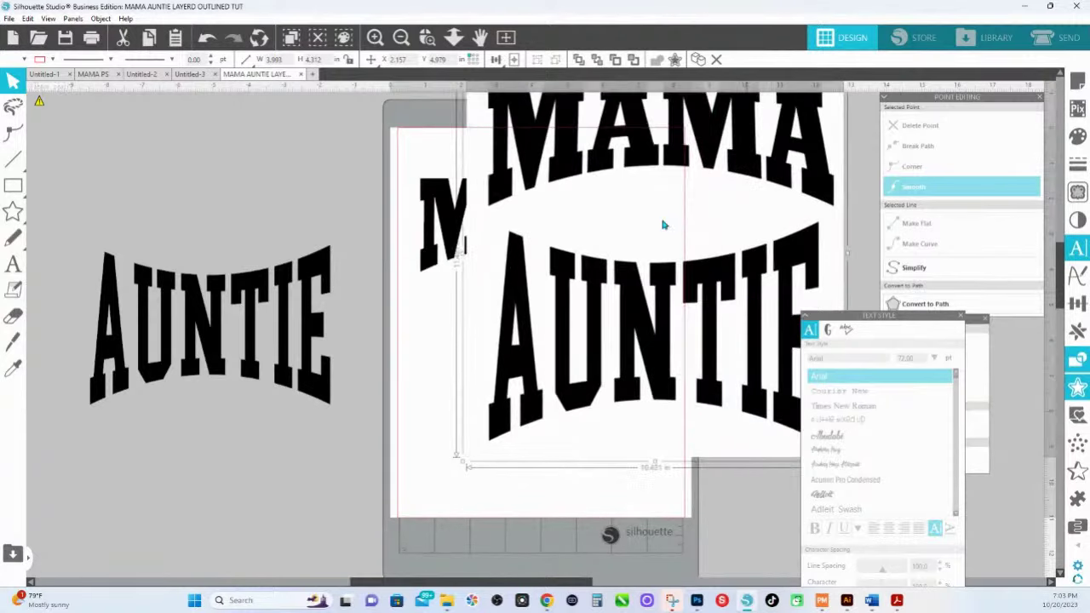
pyautogui.moveTo(662, 224); pyautogui.dragTo(608, 202)
pyautogui.scroll(2, 607, 202)
pyautogui.scroll(6, 579, 431)
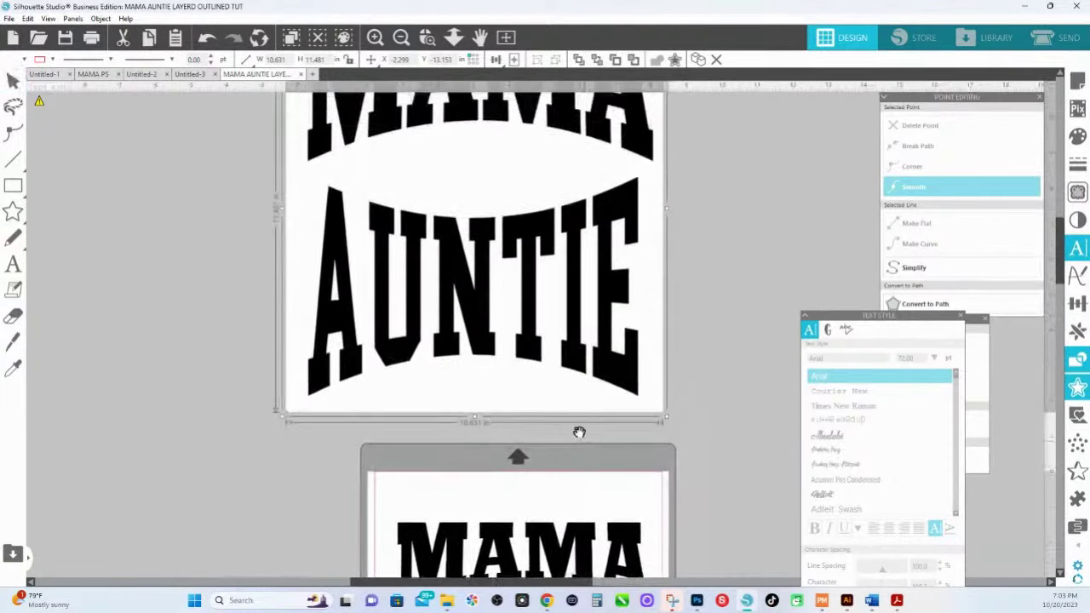
pyautogui.scroll(1, 602, 398)
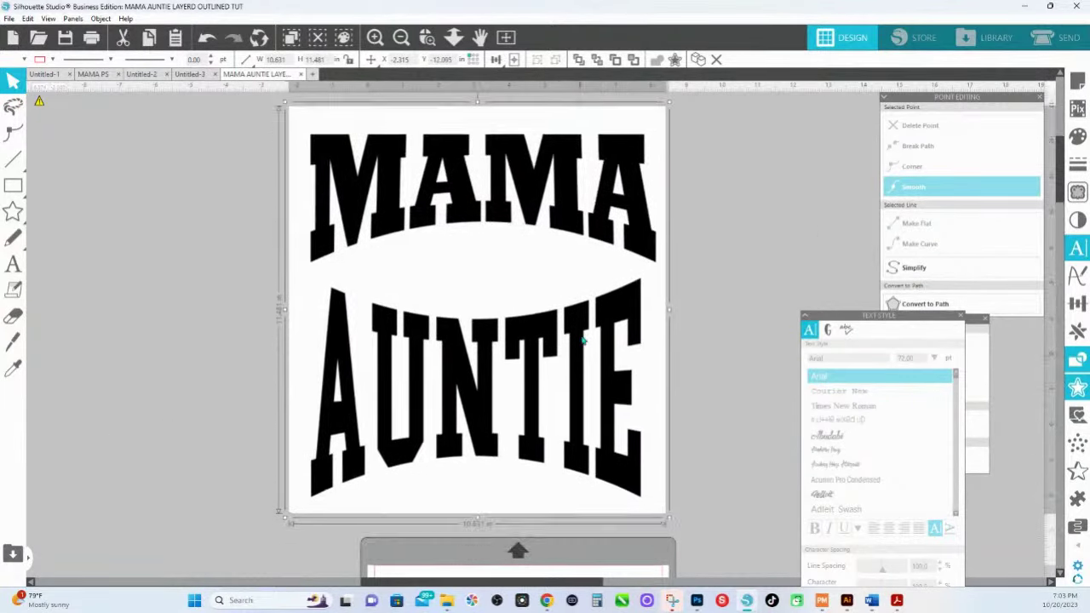
# Trace the lettering of the enlarged screenshot within a trace area around the whole image, and move the source image away from the outlines.
pyautogui.click(1078, 194)
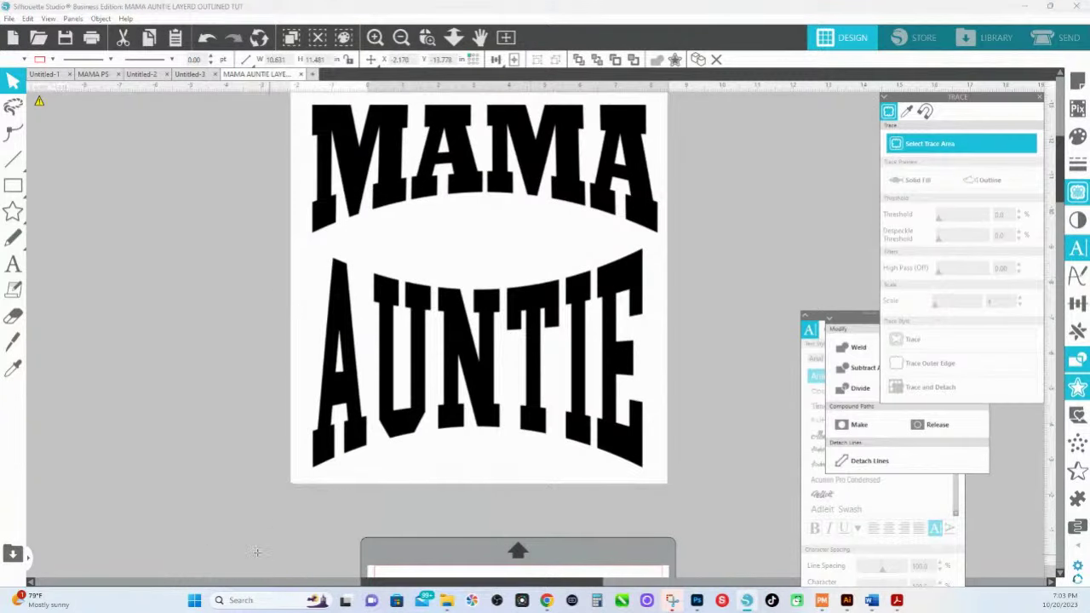
pyautogui.moveTo(245, 484)
pyautogui.mouseDown()
pyautogui.moveTo(725, 418)
pyautogui.moveTo(736, 146)
pyautogui.mouseUp()
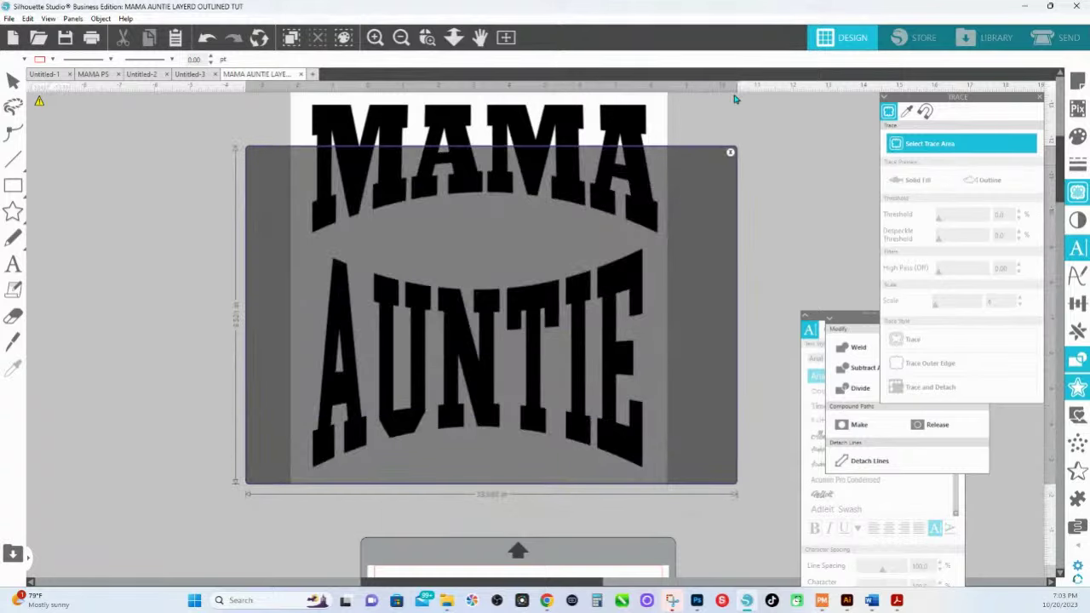
pyautogui.moveTo(736, 99); pyautogui.dragTo(730, 118)
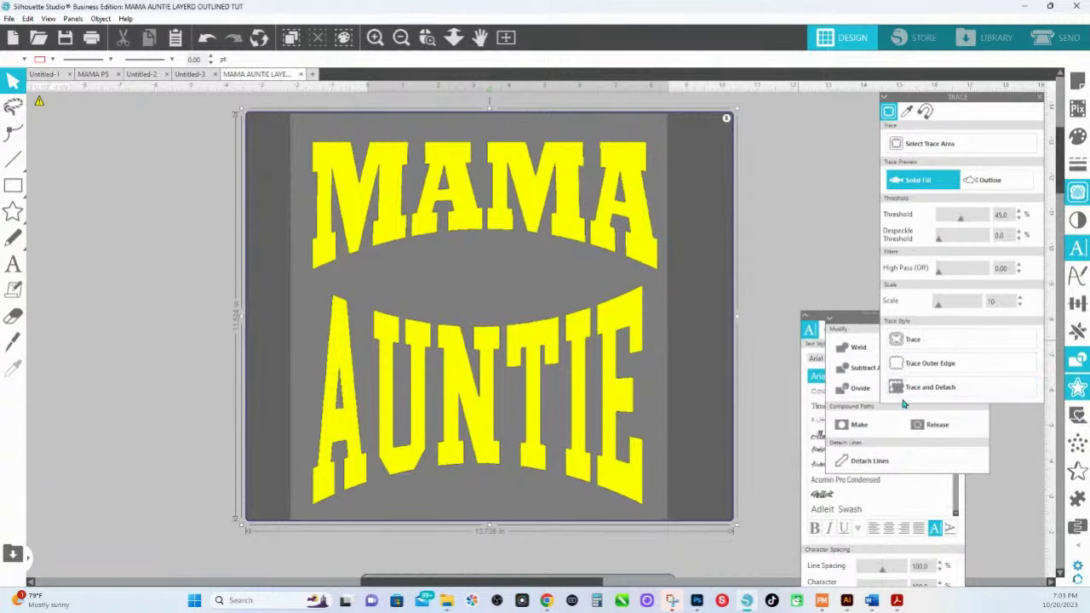
pyautogui.click(913, 339)
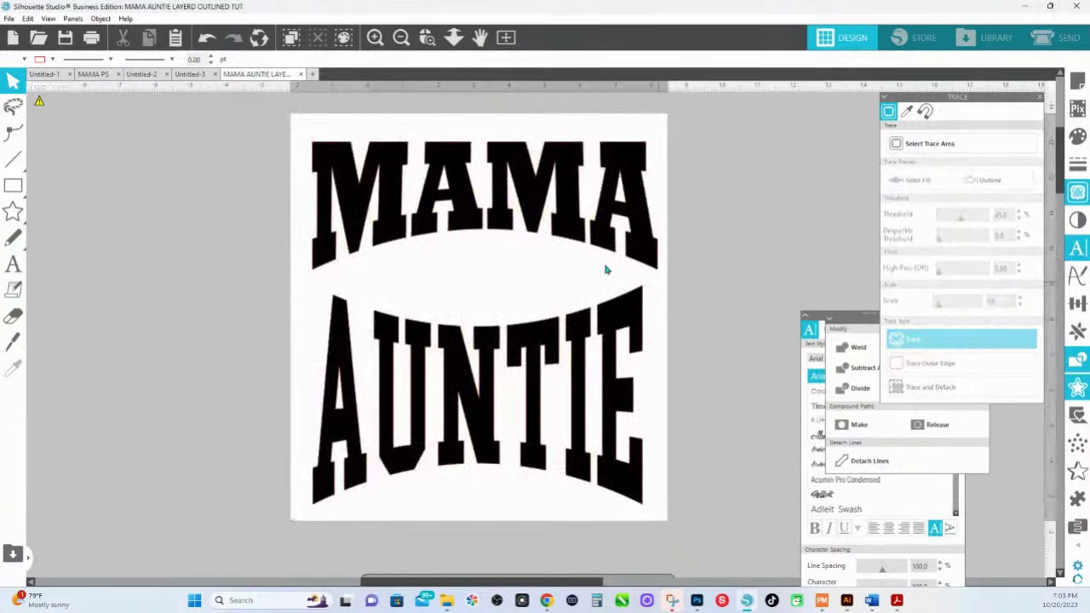
pyautogui.moveTo(605, 270); pyautogui.dragTo(92, 270)
# Separate the traced outlines, and combine the AUNTIE letters into one shape and the MAMA letters into another.
pyautogui.click(498, 234)
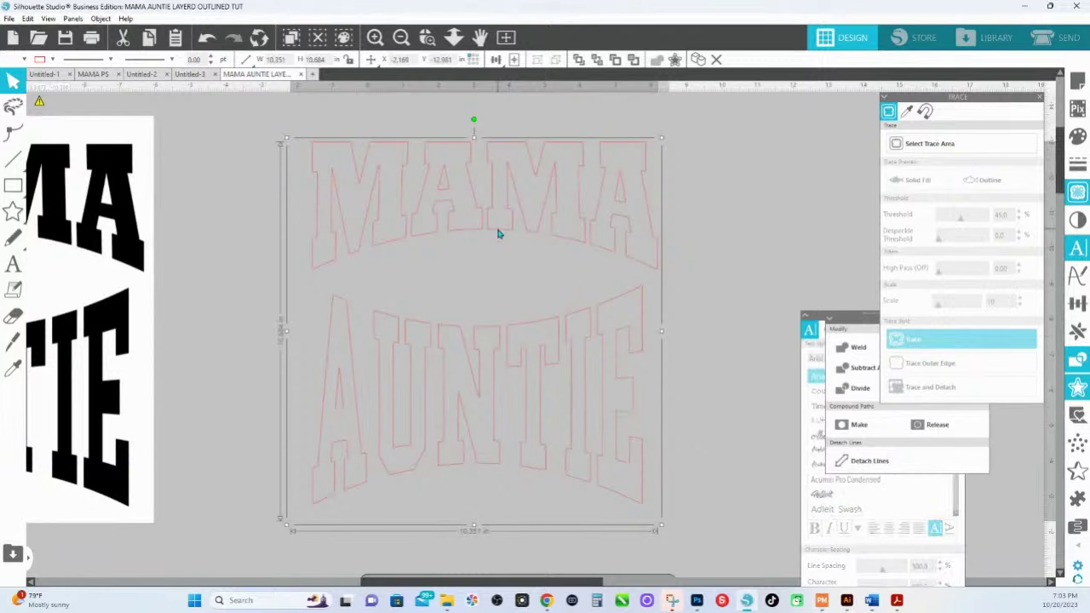
pyautogui.rightClick(498, 234)
pyautogui.click(555, 450)
pyautogui.click(264, 331)
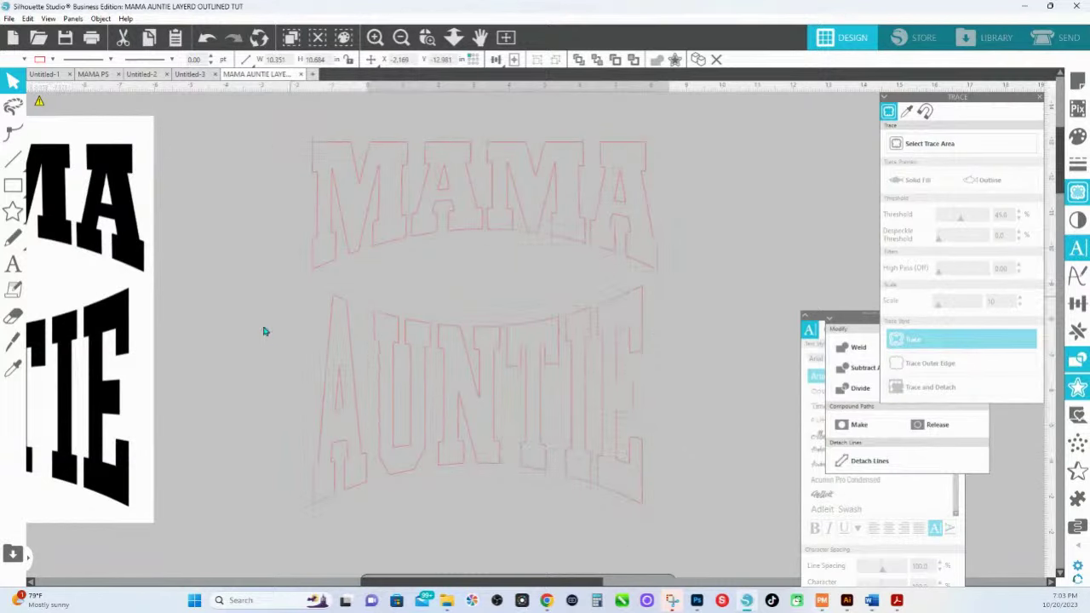
pyautogui.moveTo(294, 277); pyautogui.dragTo(676, 472)
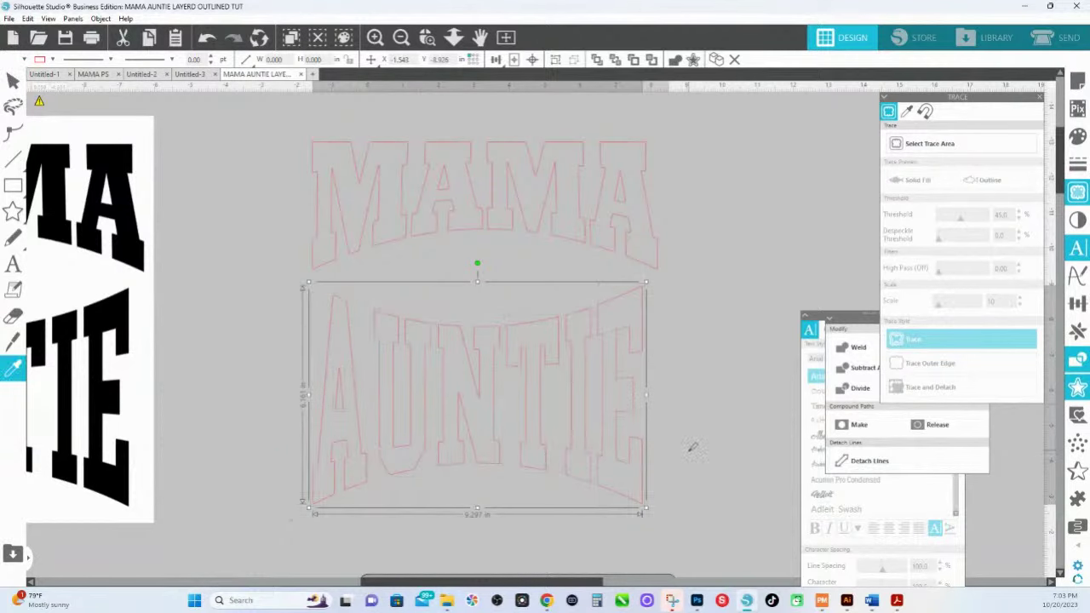
pyautogui.moveTo(292, 158); pyautogui.dragTo(672, 222)
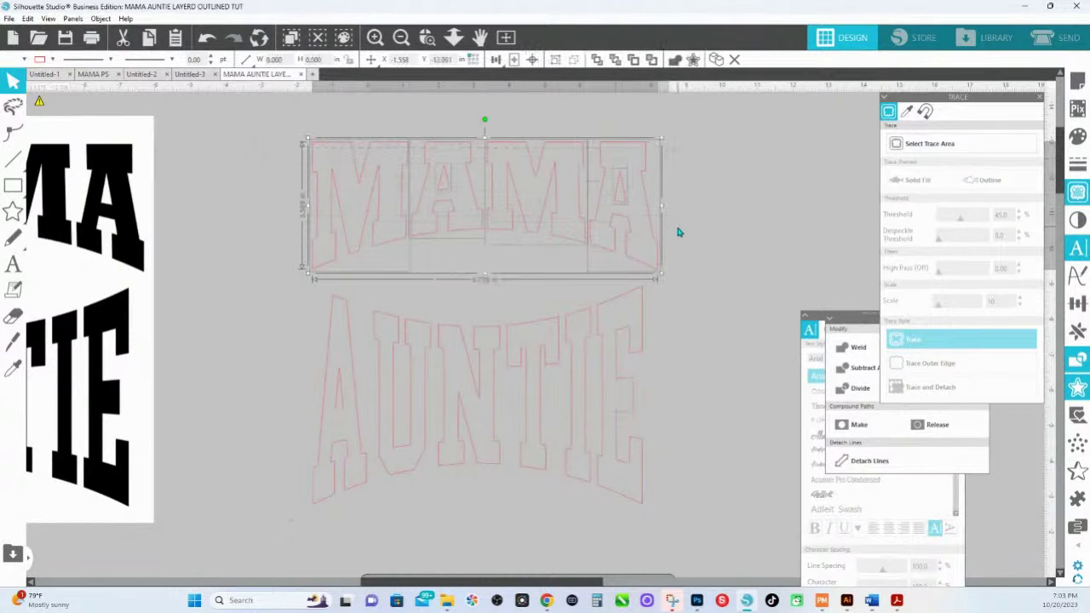
pyautogui.press('k')
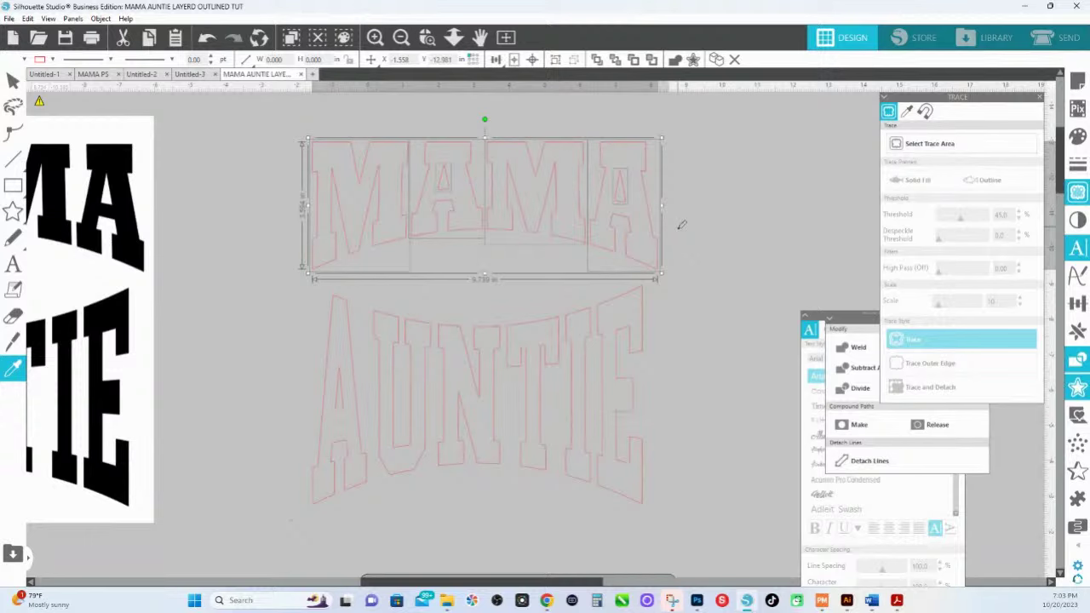
pyautogui.press('v')
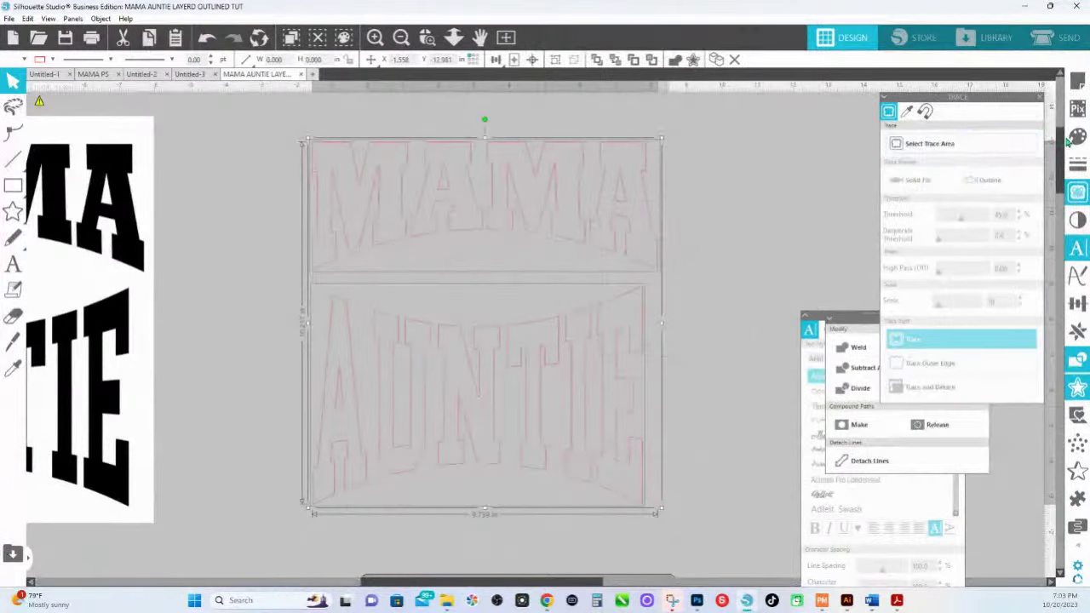
# Fill the traced MAMA and AUNTIE shapes with teal and move MAMA slightly upward.
pyautogui.click(1078, 136)
pyautogui.click(950, 191)
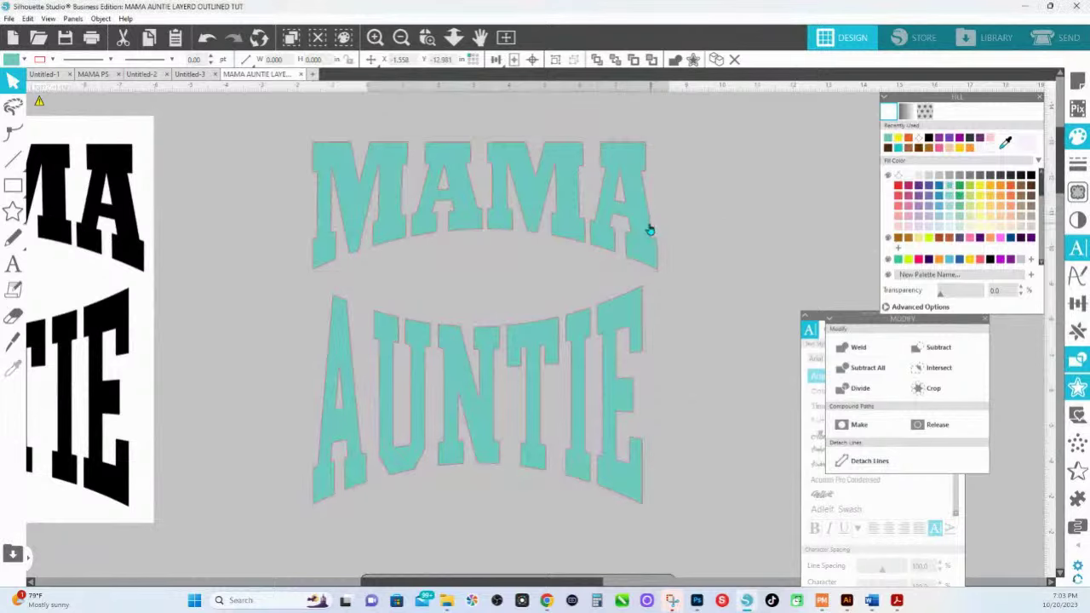
pyautogui.moveTo(650, 229); pyautogui.dragTo(656, 182)
# Add a 0.250-inch outward offset with the sharp corner style around MAMA and AUNTIE, and fill the offset black.
pyautogui.click(307, 119)
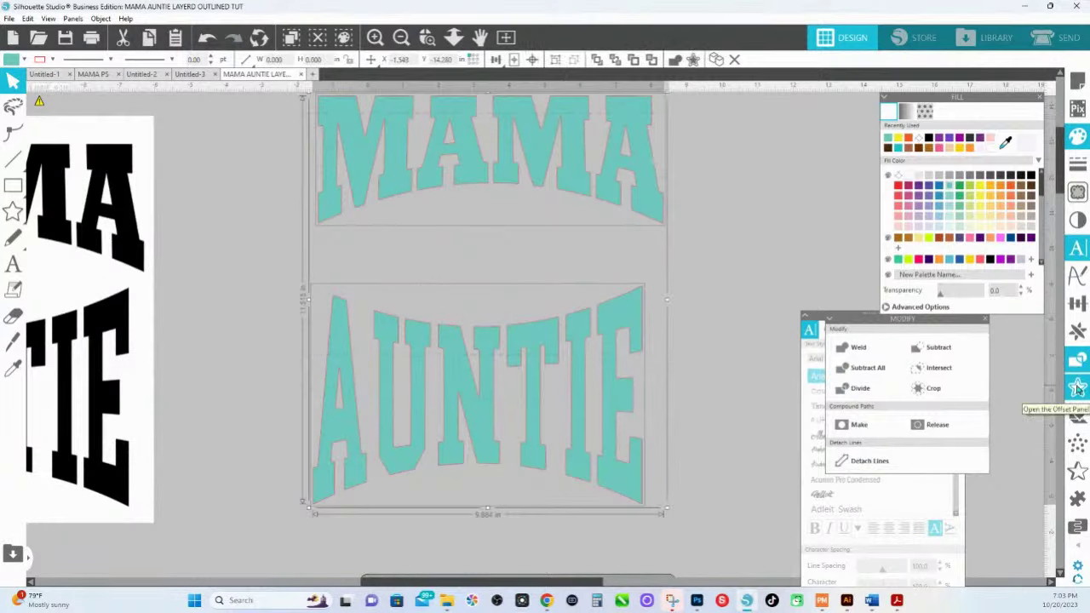
pyautogui.click(1077, 389)
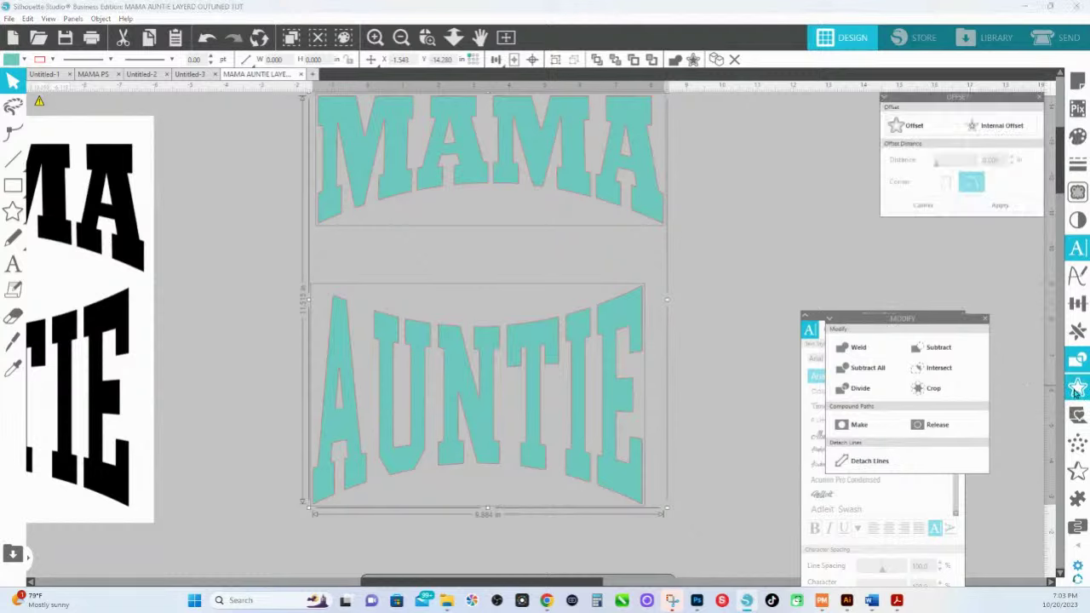
pyautogui.click(911, 126)
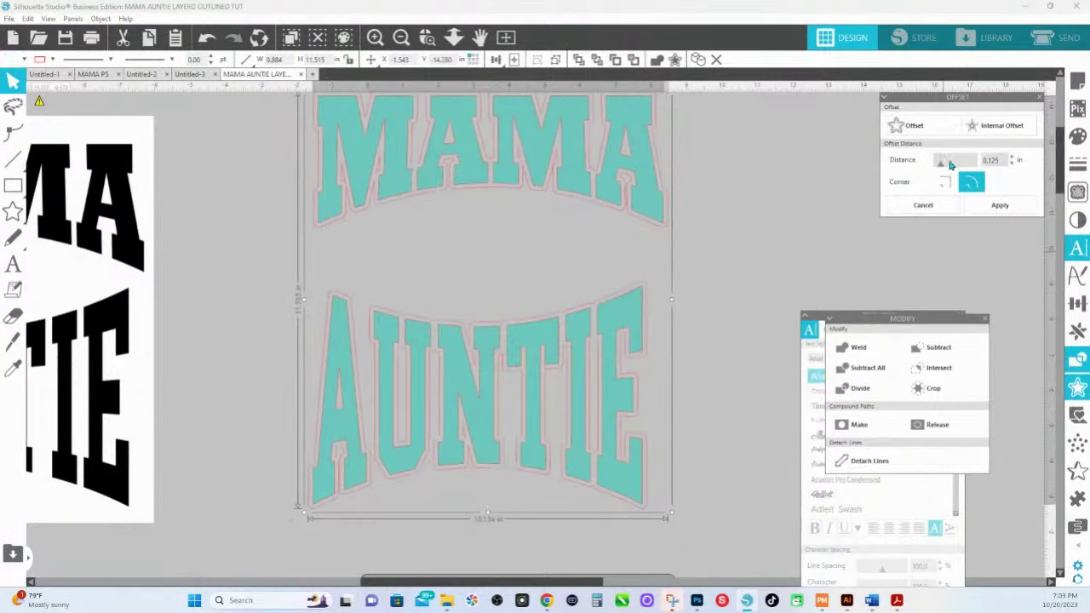
pyautogui.click(944, 186)
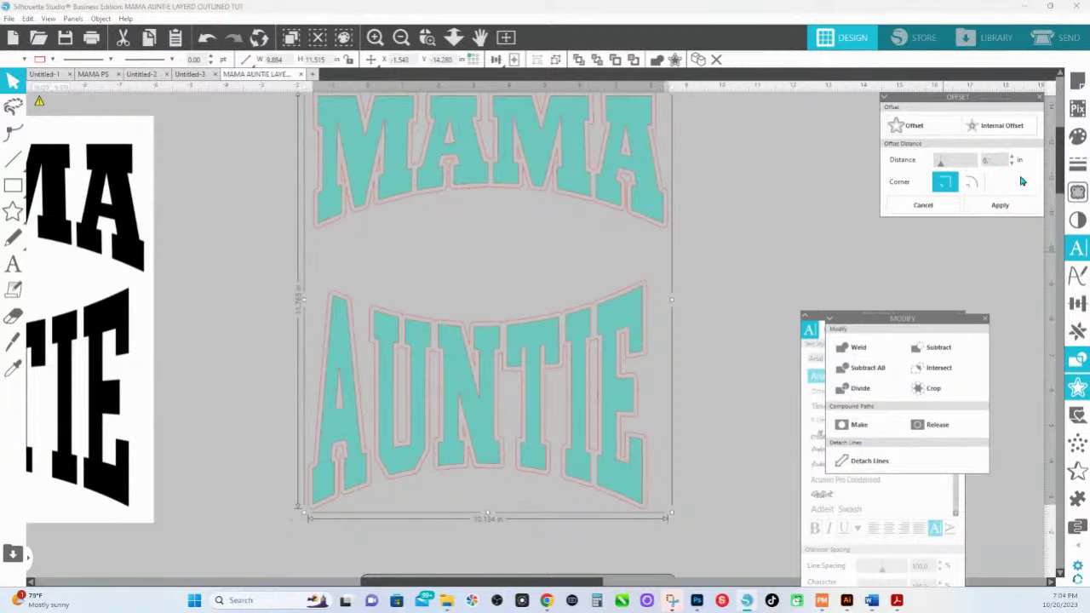
pyautogui.write('25')
pyautogui.press('Return')
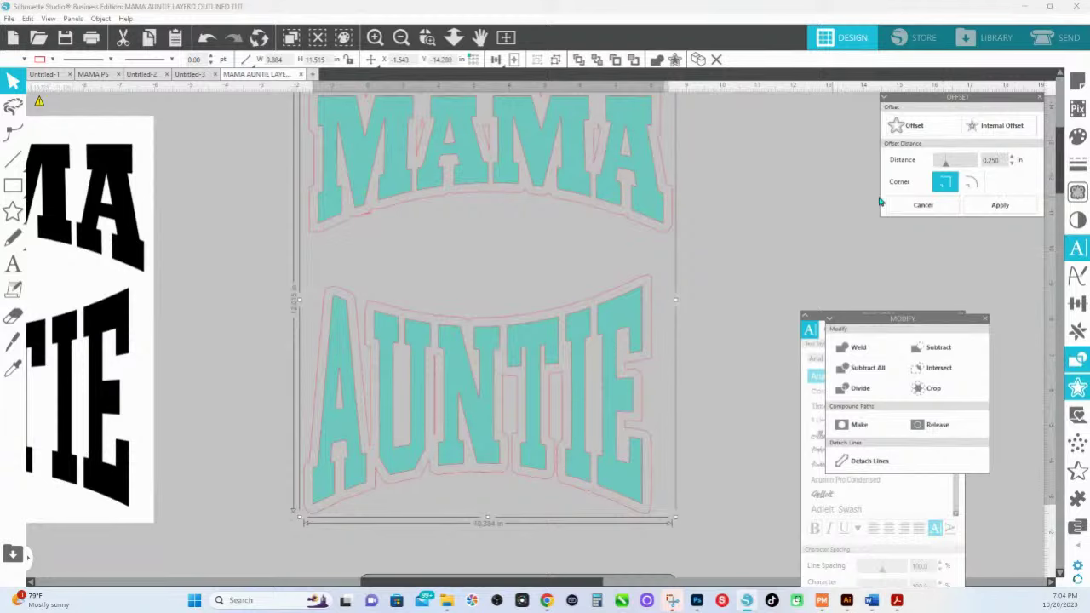
pyautogui.click(1000, 205)
pyautogui.click(1077, 136)
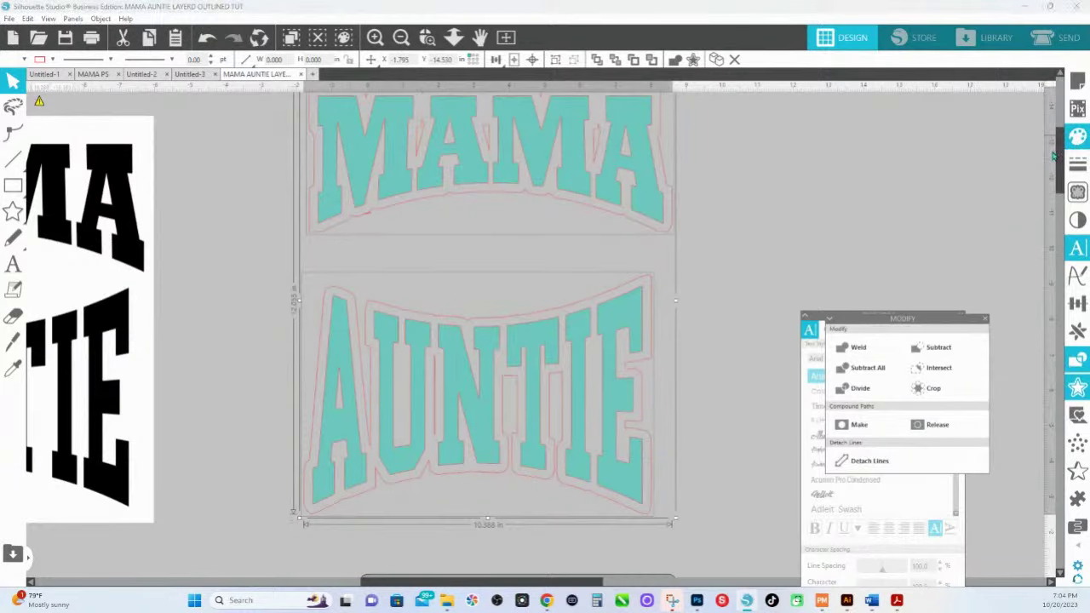
pyautogui.click(1030, 175)
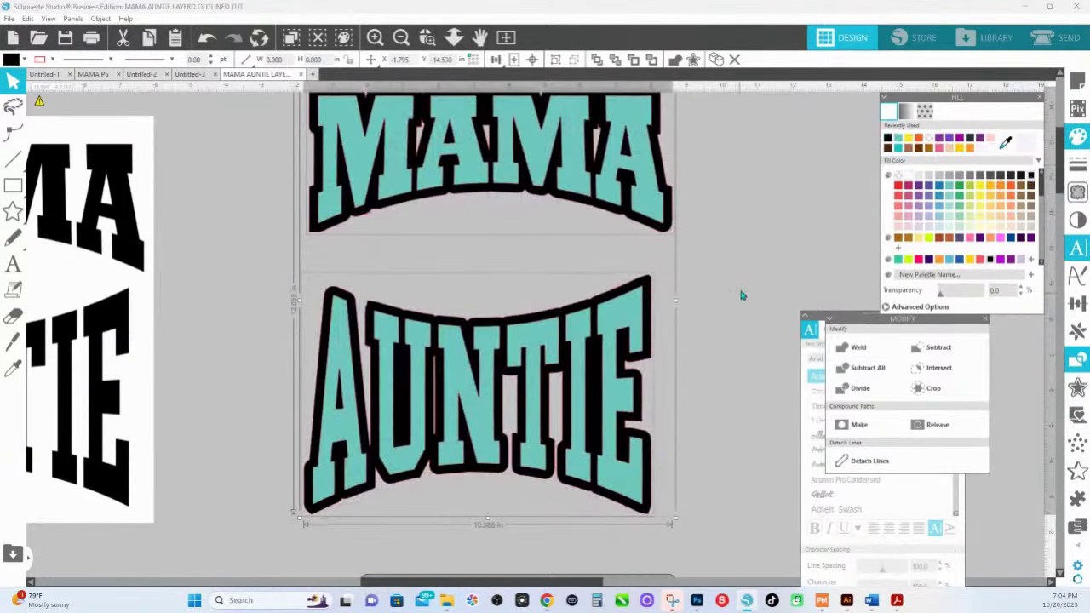
# Select the teal AUNTIE lettering together with its black offset and apply Subtract All to them.
pyautogui.click(679, 280)
pyautogui.scroll(1, 578, 341)
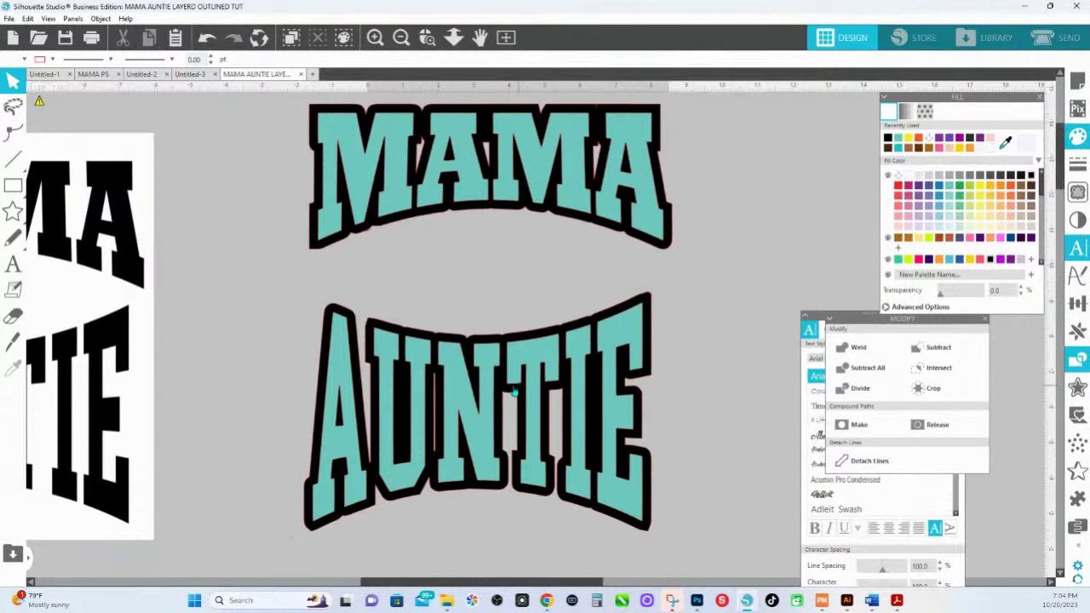
pyautogui.moveTo(700, 334); pyautogui.dragTo(317, 385)
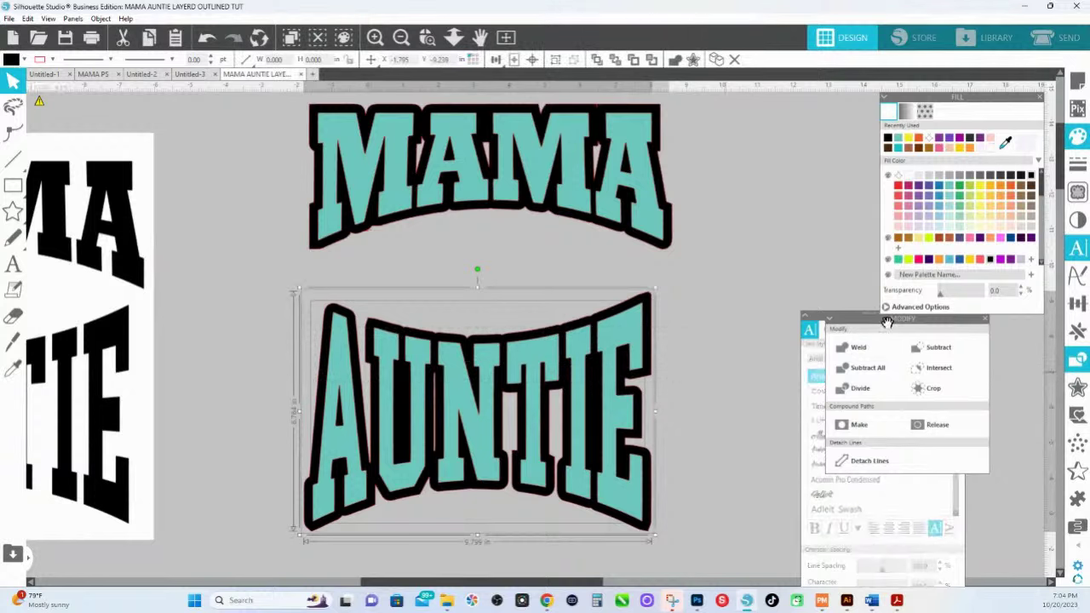
pyautogui.moveTo(885, 318); pyautogui.dragTo(676, 199)
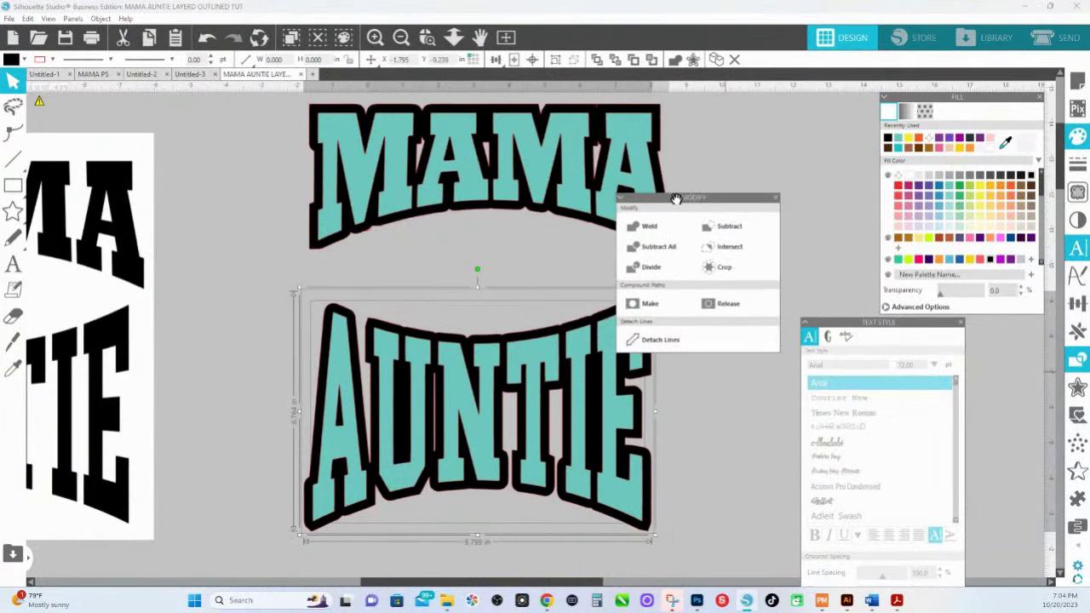
pyautogui.click(670, 248)
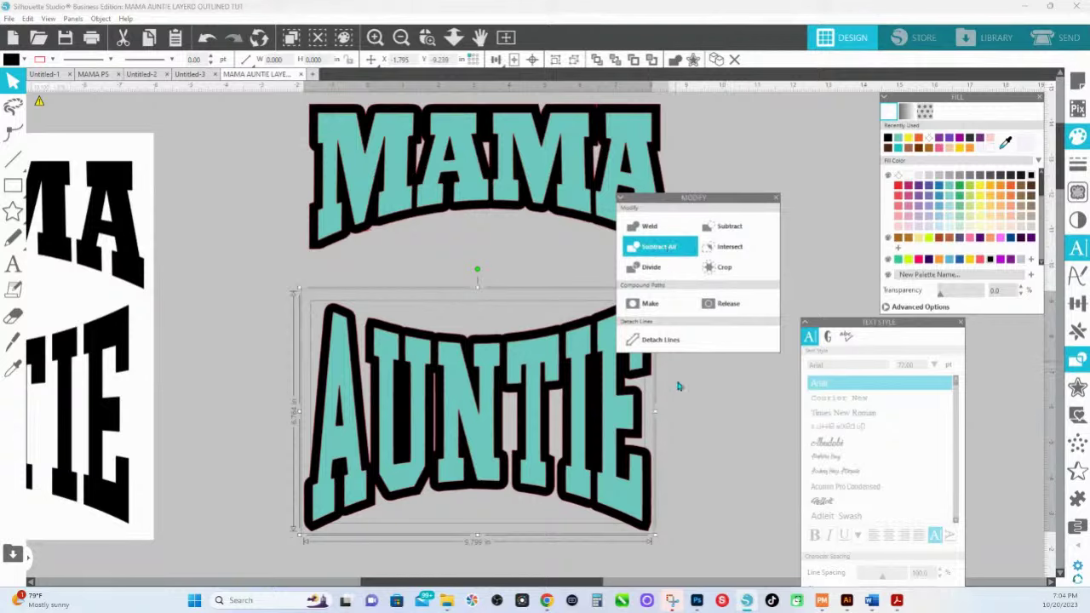
# Move the teal AUNTIE letters down off the black outline to inspect the cut-out, and undo the move.
pyautogui.moveTo(605, 349); pyautogui.dragTo(639, 482)
pyautogui.click(753, 358)
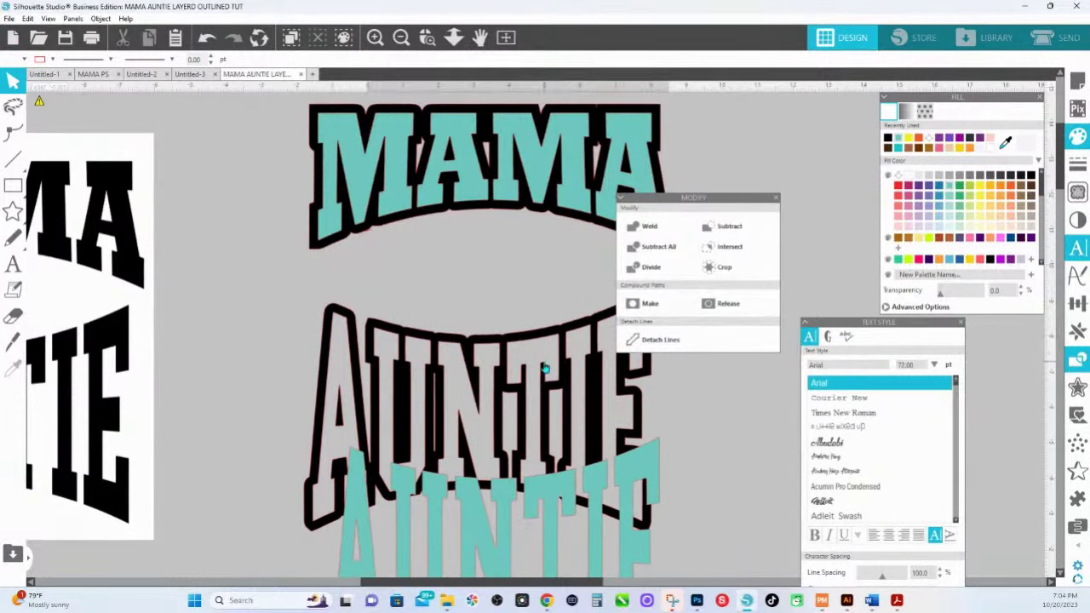
pyautogui.hotkey('ctrl', 'z')
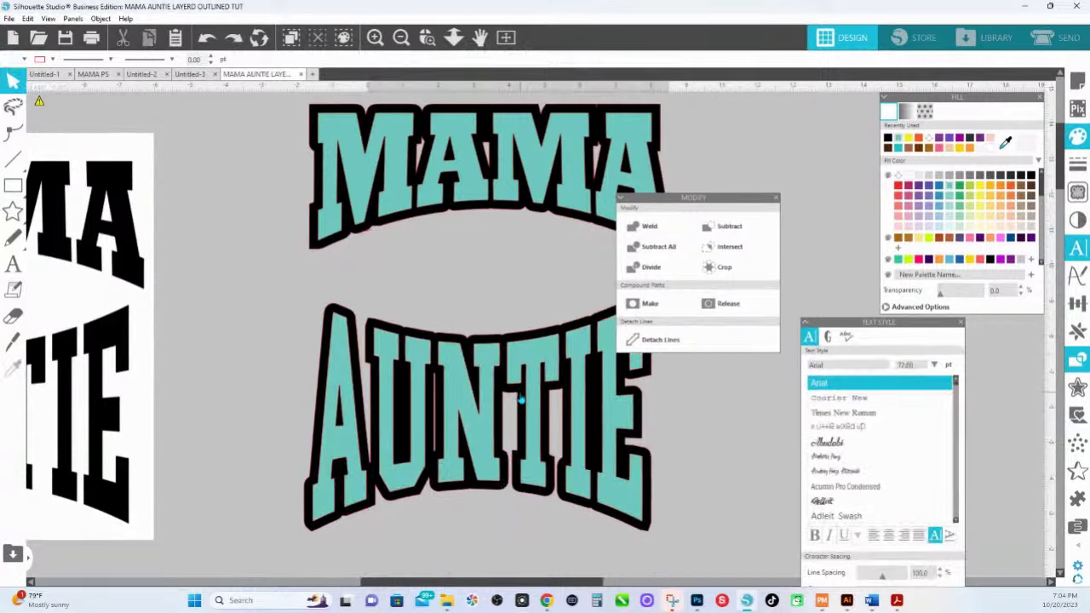
pyautogui.moveTo(526, 158)
pyautogui.mouseDown()
pyautogui.moveTo(526, 217)
pyautogui.moveTo(527, 153)
pyautogui.mouseUp()
# Switch to the Untitled-3 document and examine the arched MAMA and TEAM 365 designs with the Modify options moved aside.
pyautogui.click(185, 75)
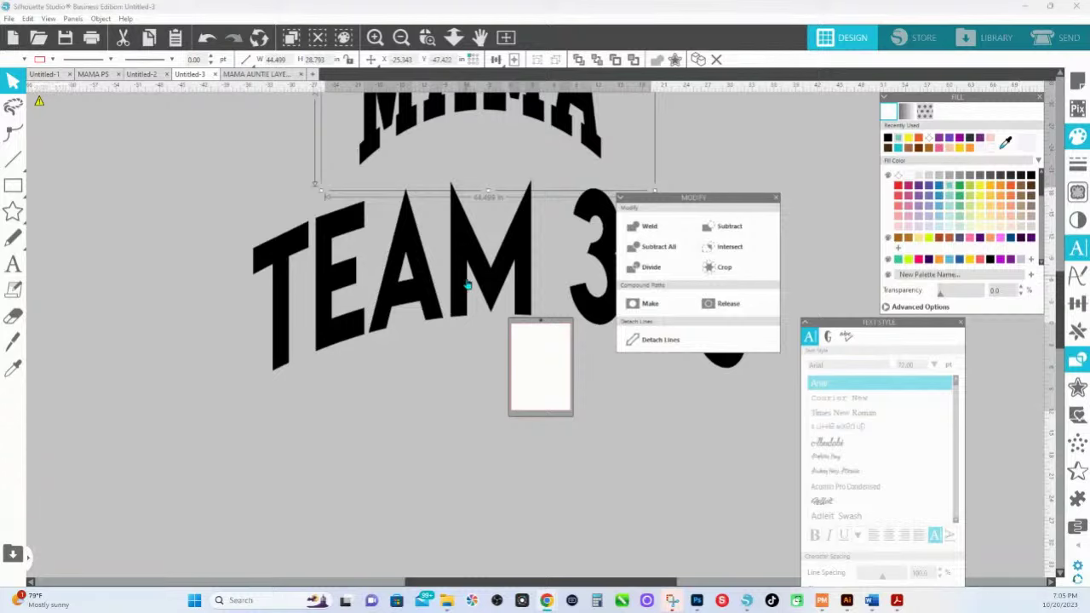
pyautogui.click(482, 337)
pyautogui.moveTo(685, 197); pyautogui.dragTo(804, 211)
pyautogui.moveTo(615, 218); pyautogui.dragTo(567, 322)
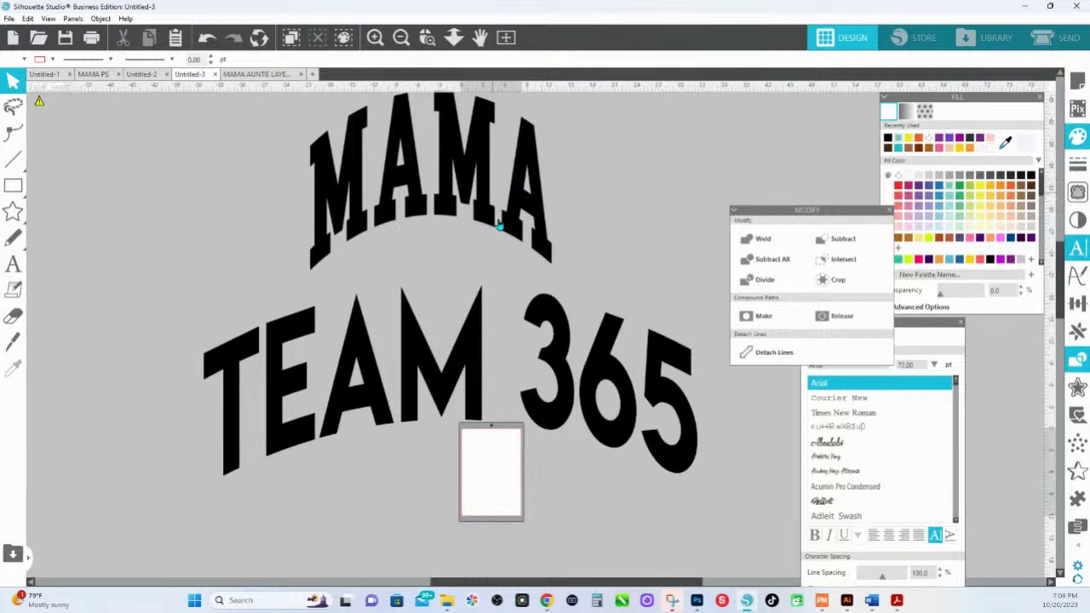
# Show the available warp styles for the TEAM 365 text in Photopea, and switch to Photoshop to view the arched MAMA text.
pyautogui.moveTo(547, 601)
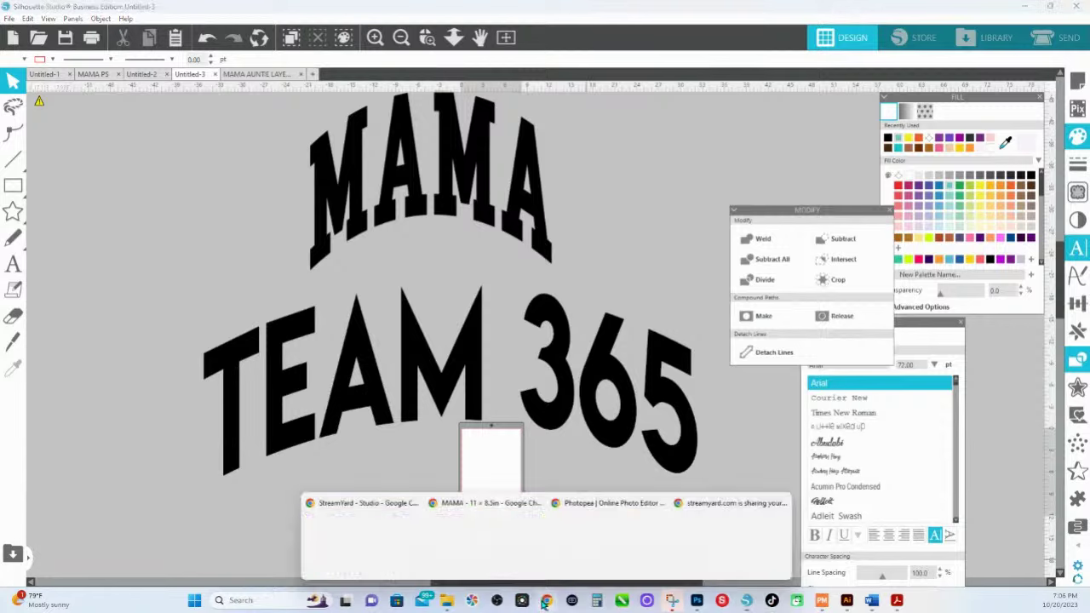
pyautogui.click(607, 545)
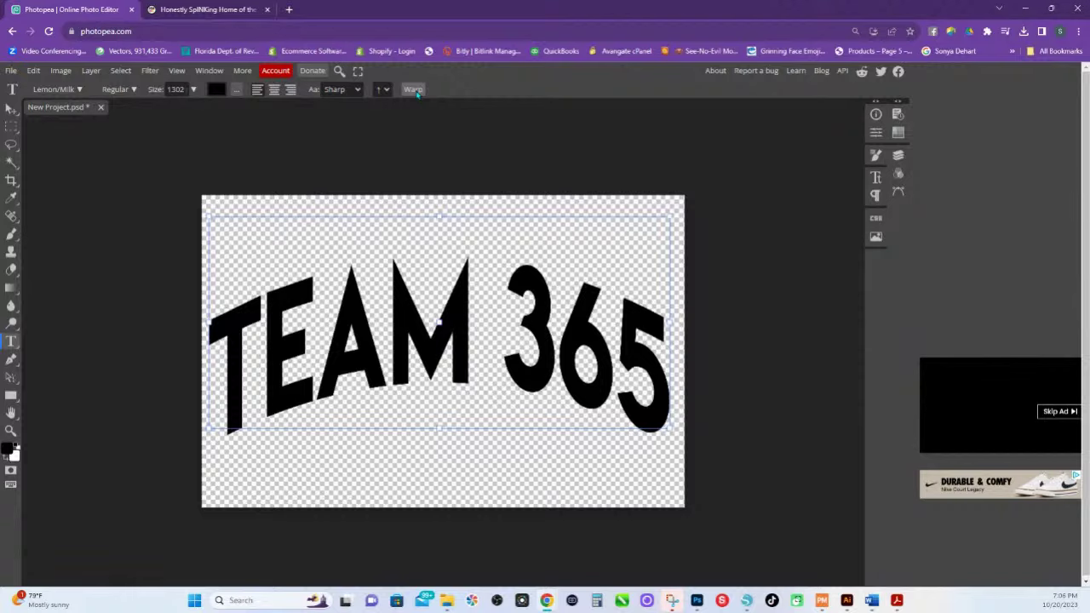
pyautogui.click(415, 92)
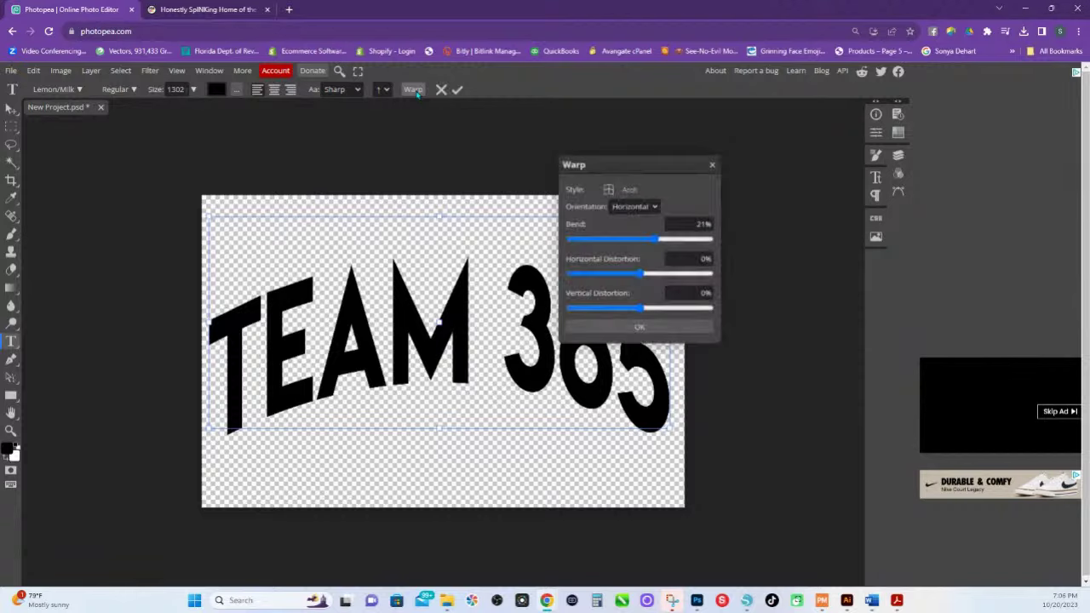
pyautogui.click(630, 190)
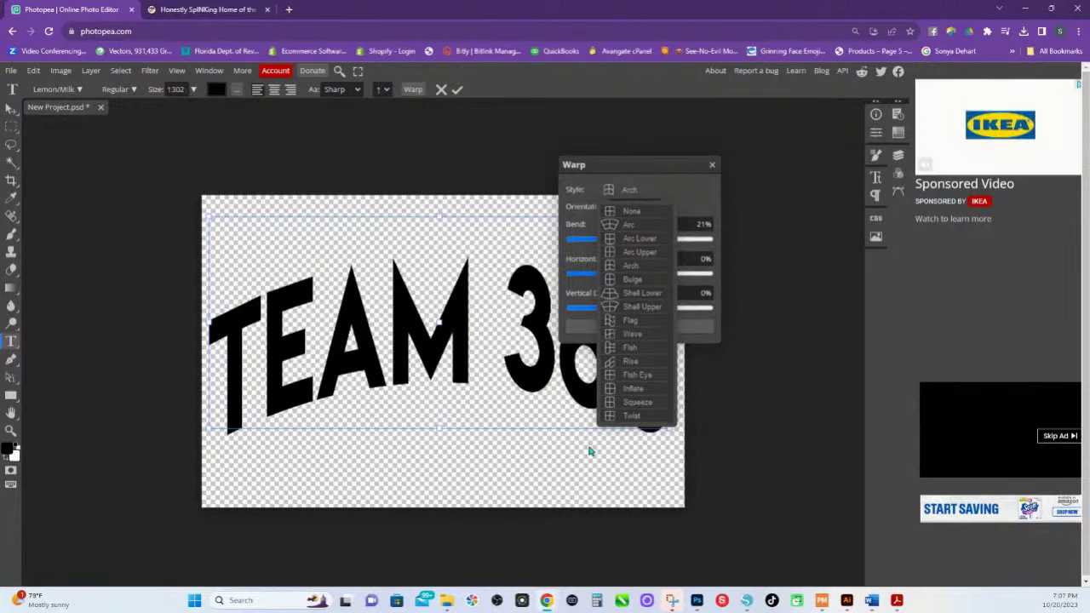
pyautogui.click(697, 601)
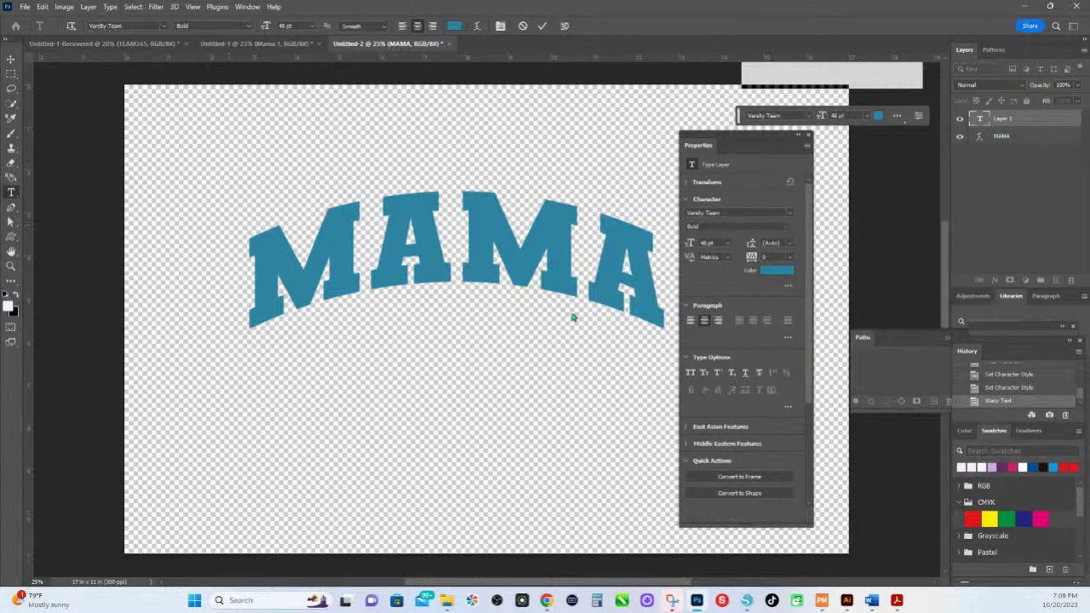
pyautogui.scroll(-2, 528, 394)
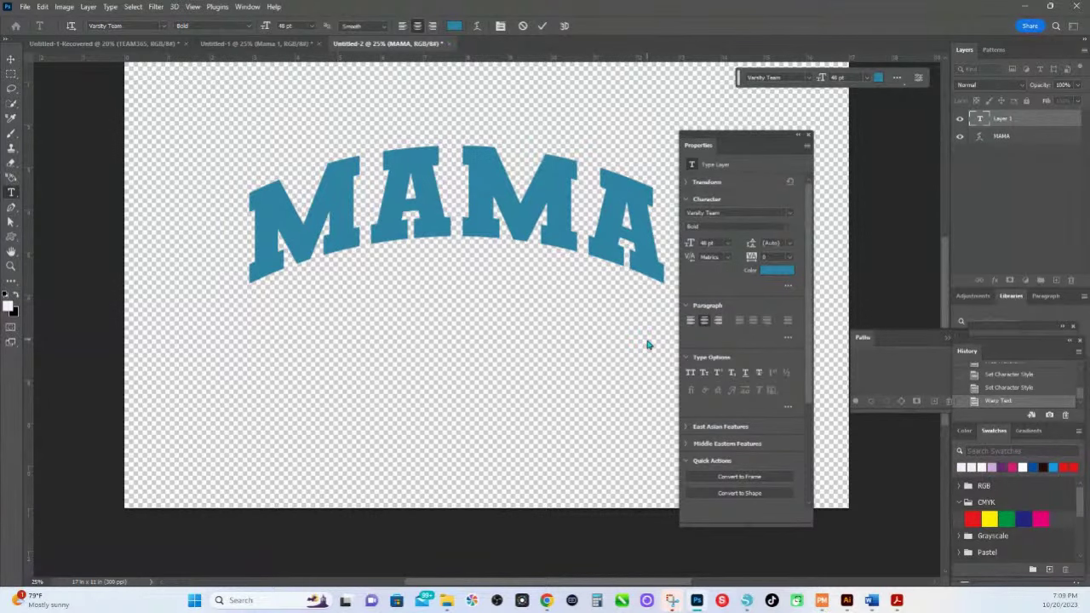
# Open the shop.hsink365.com home page in the browser and find the Study Hall Trending MAMA Sweatshirt Design product.
pyautogui.moveTo(545, 603)
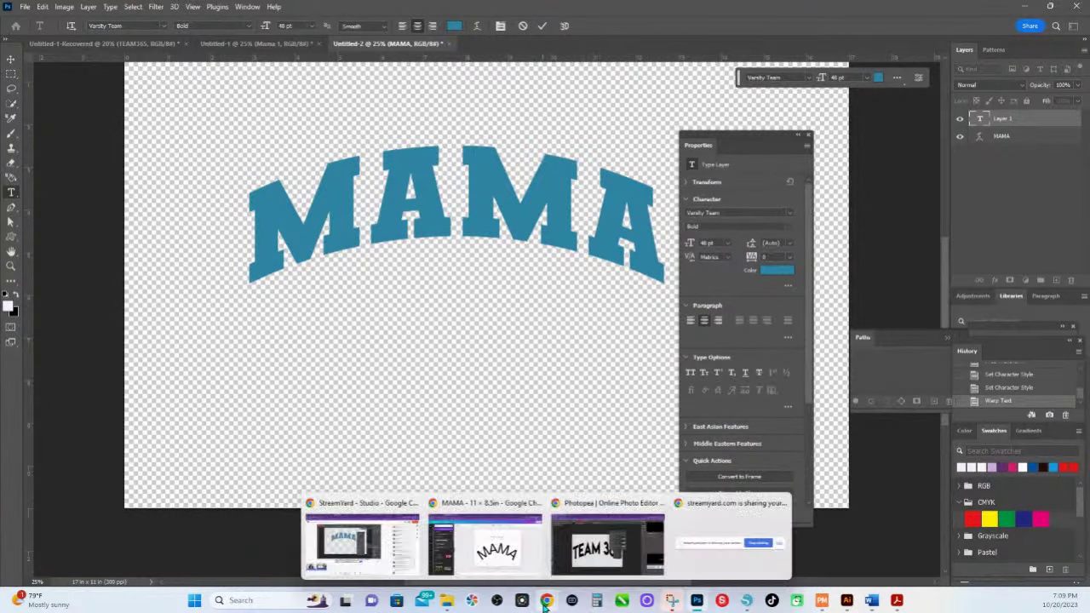
pyautogui.click(588, 549)
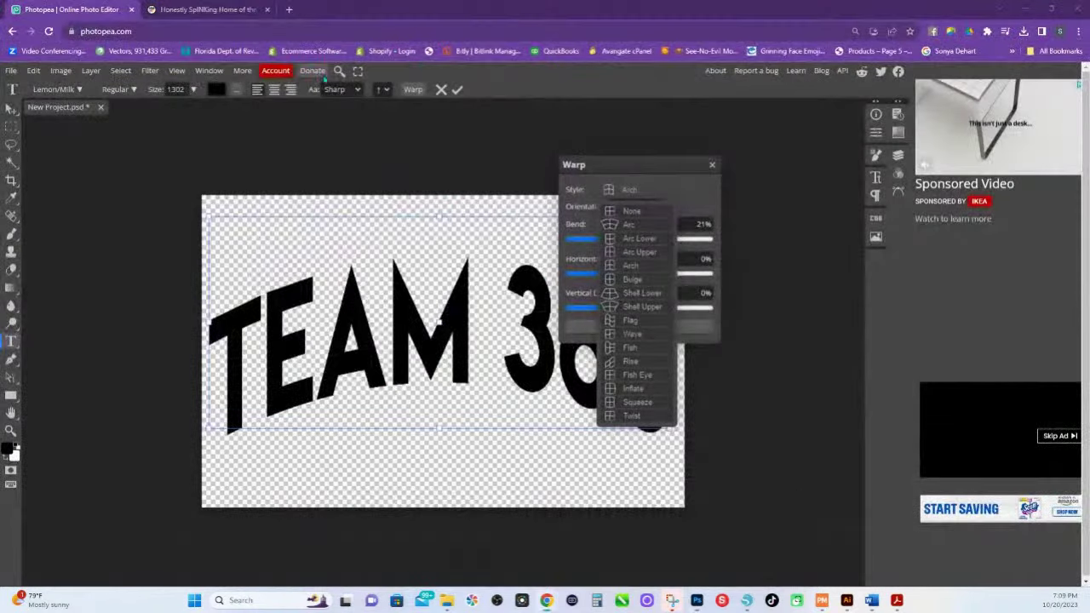
pyautogui.click(199, 11)
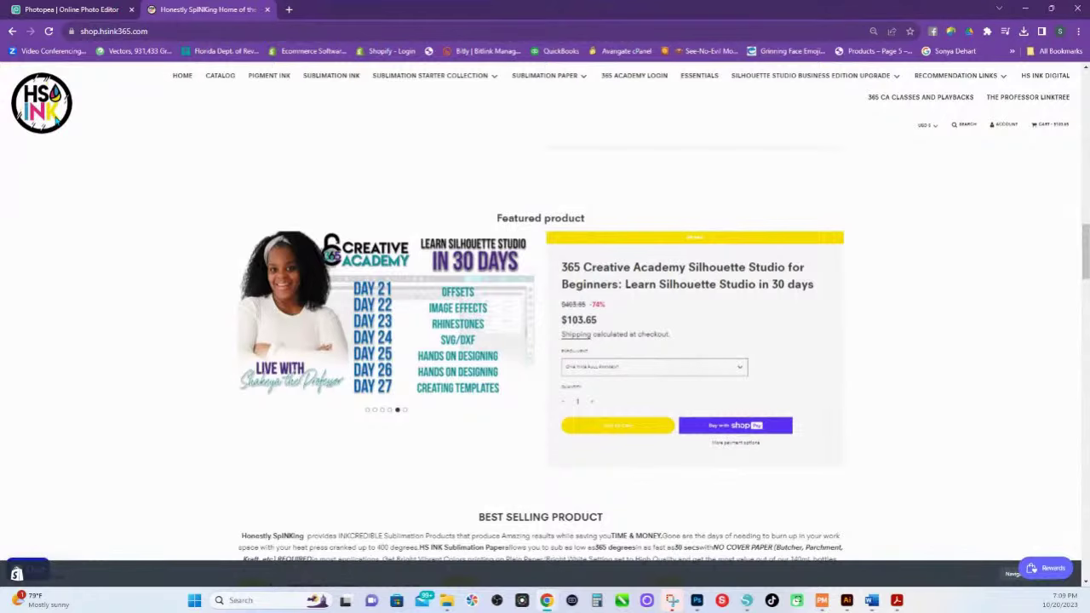
pyautogui.click(55, 122)
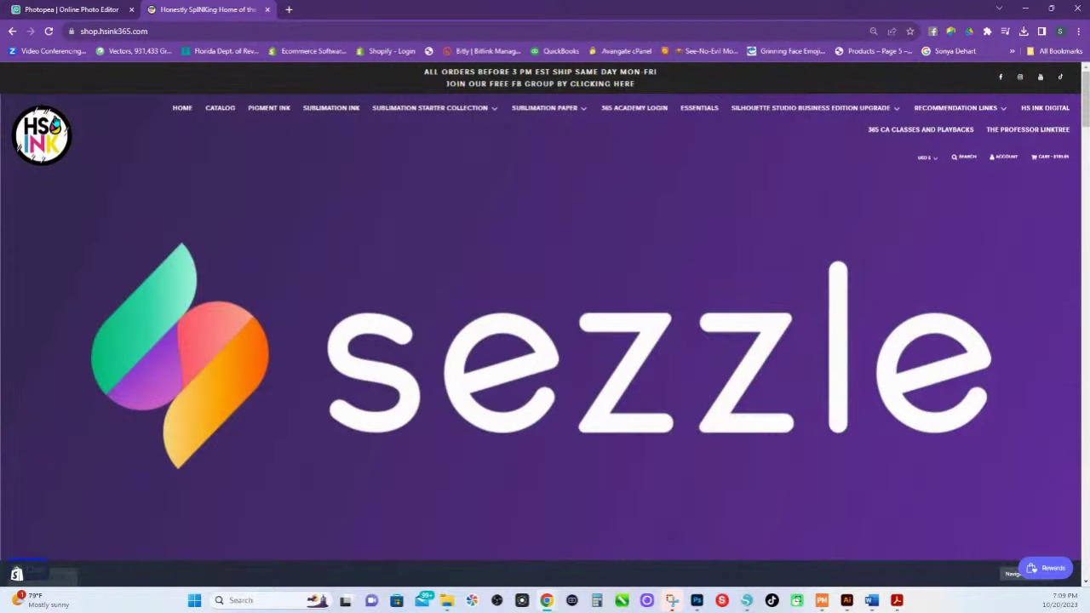
pyautogui.scroll(-10, 170, 238)
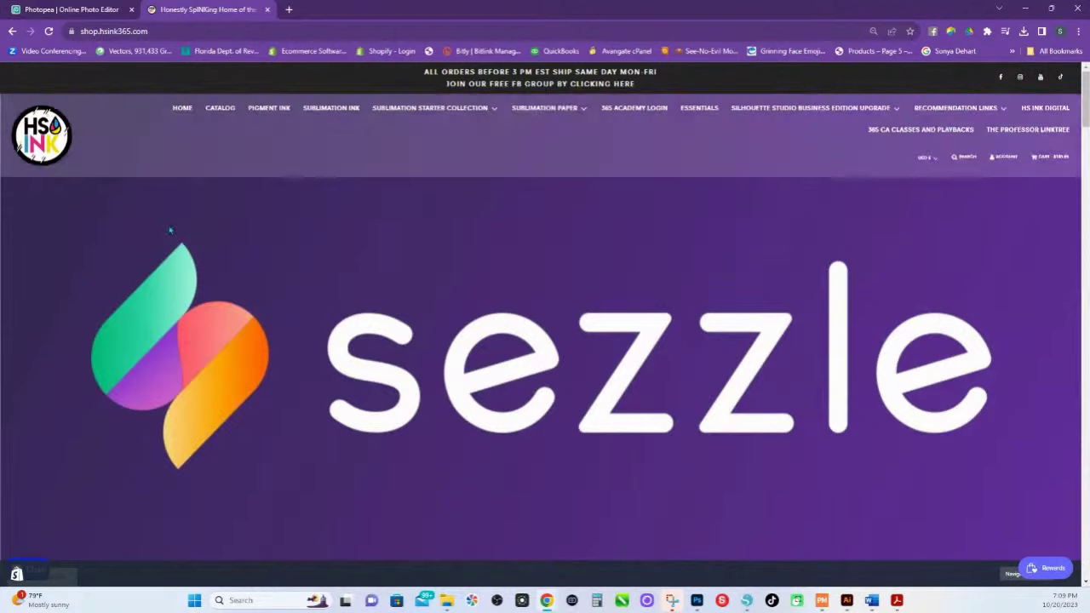
pyautogui.scroll(-4, 487, 352)
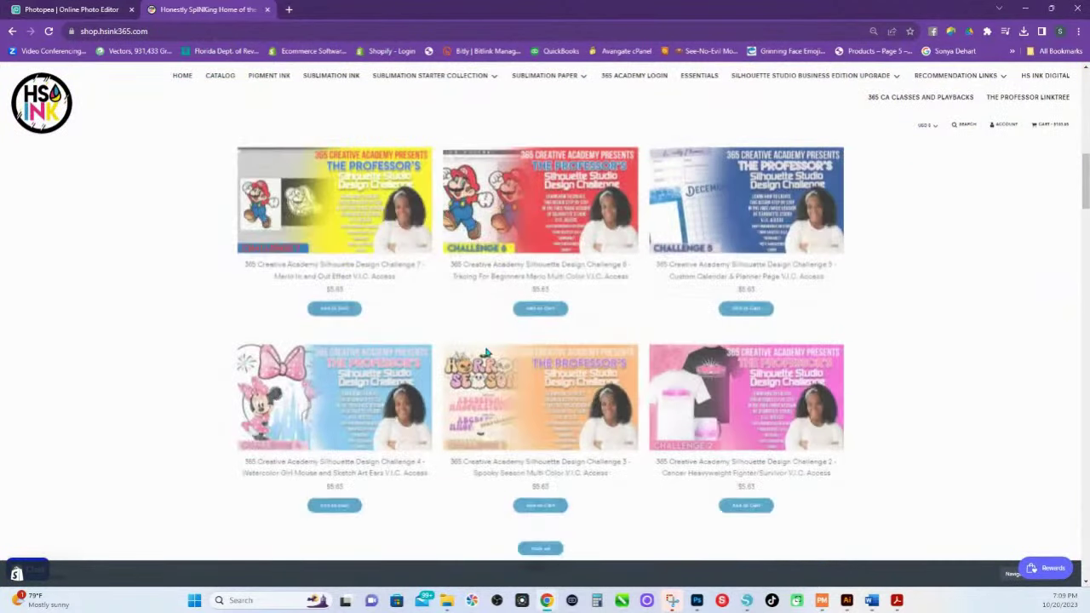
pyautogui.scroll(-2, 486, 357)
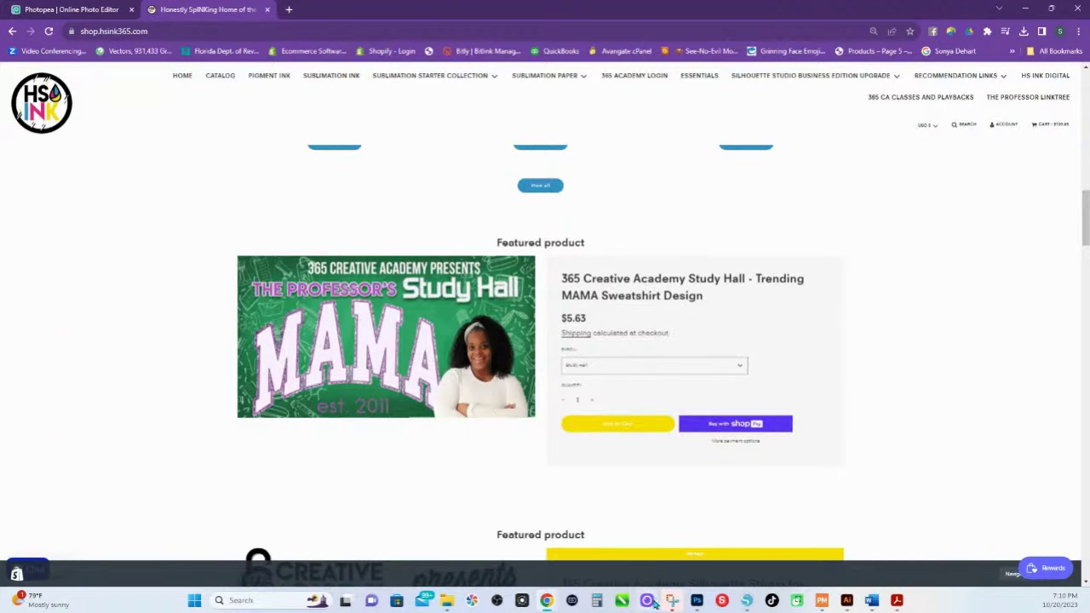
# Switch to Silhouette Studio's Untitled-2 document and examine the layered glitter, purple, brown and blue MAMA designs up close.
pyautogui.click(745, 601)
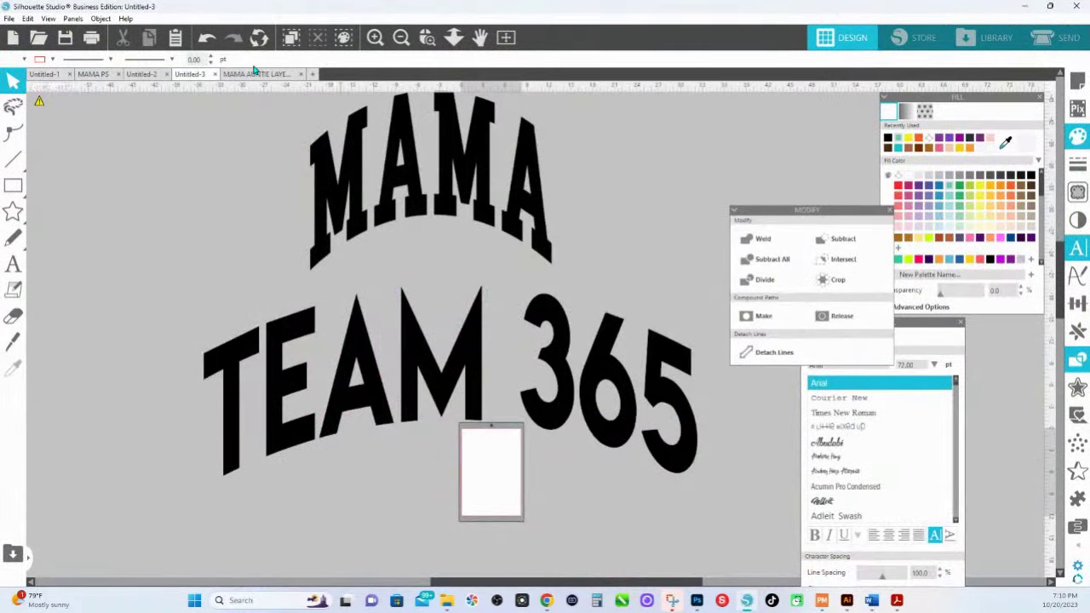
pyautogui.click(142, 74)
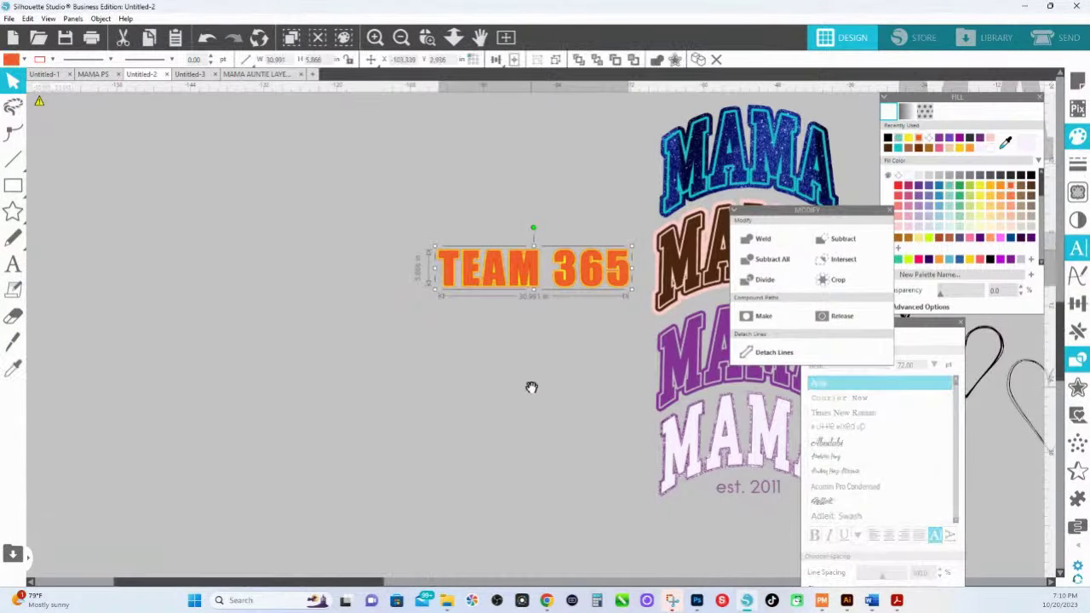
pyautogui.hscroll(5, 297, 378)
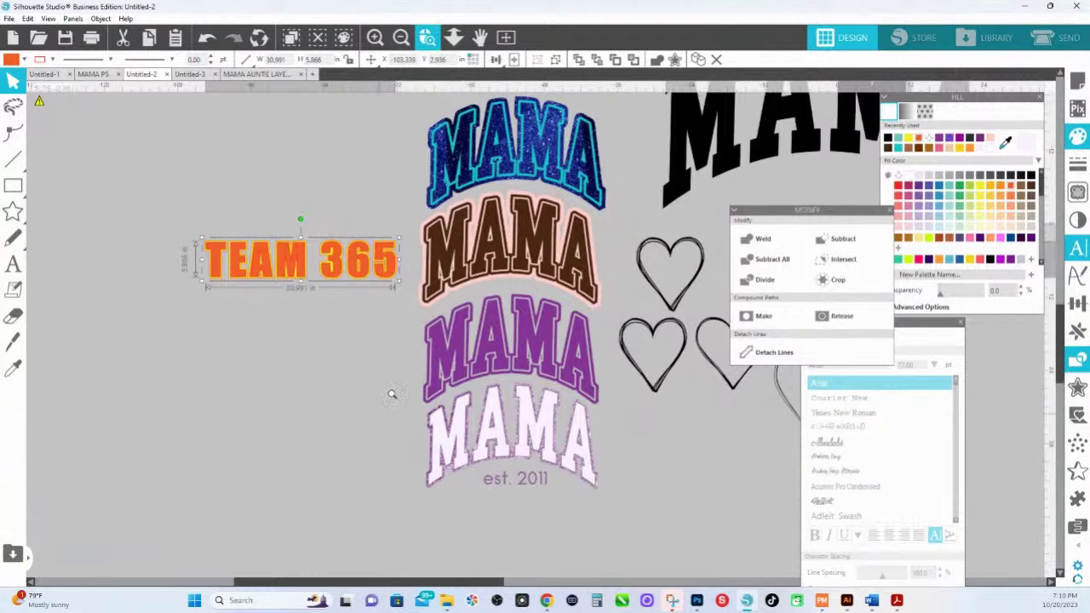
pyautogui.scroll(5, 526, 407)
pyautogui.scroll(3, 525, 407)
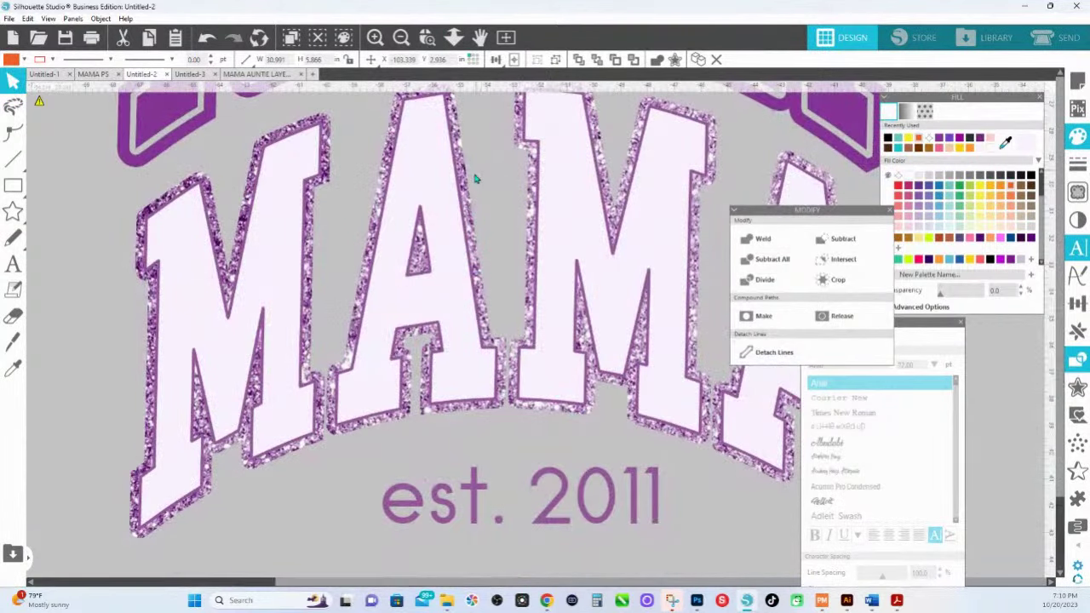
pyautogui.scroll(1, 477, 176)
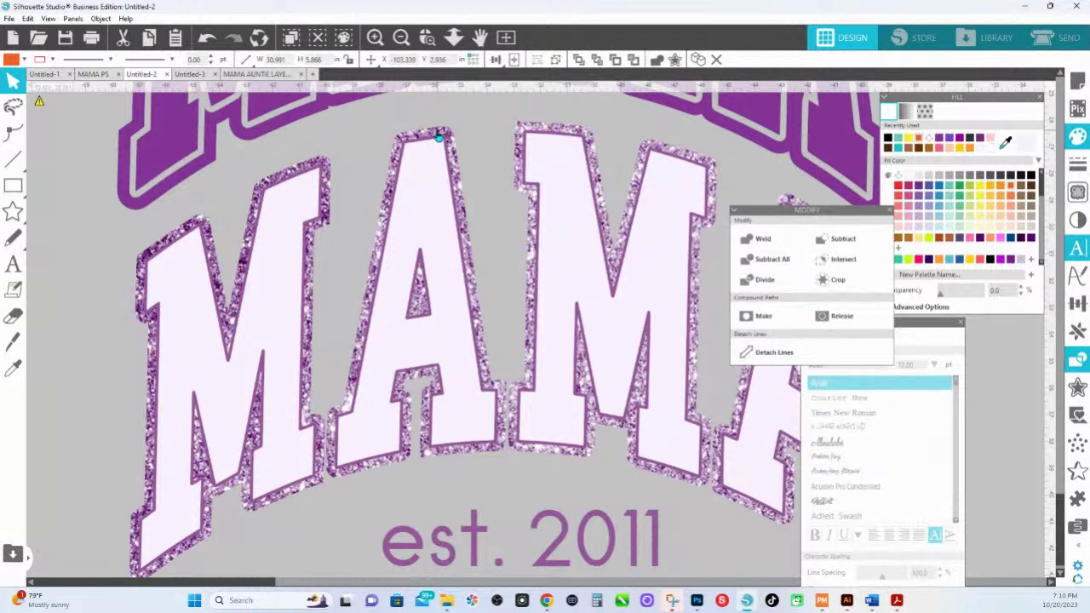
pyautogui.moveTo(530, 114); pyautogui.dragTo(522, 471)
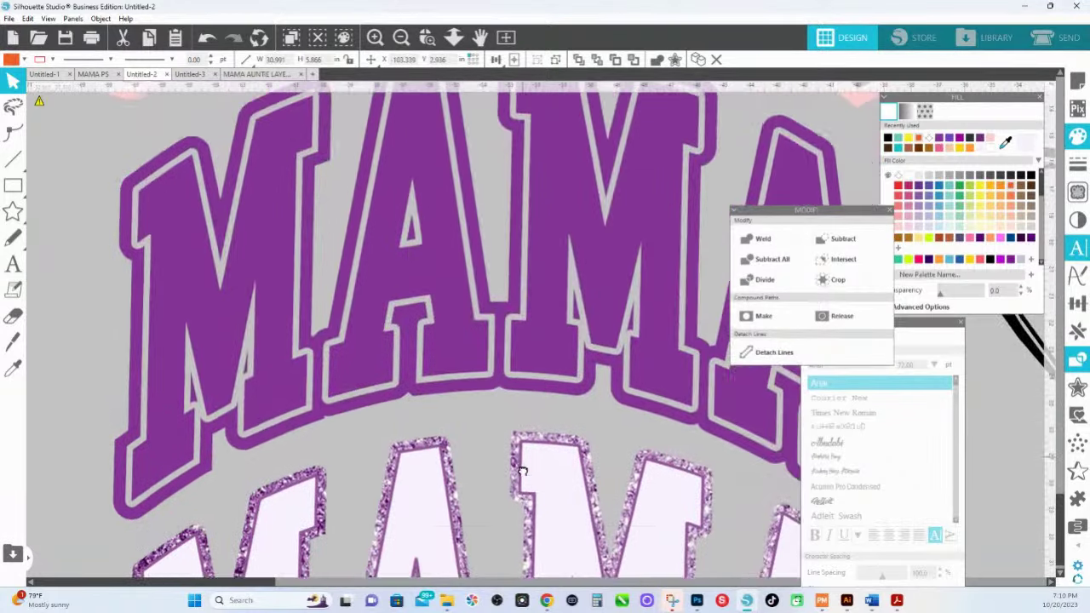
pyautogui.moveTo(482, 139); pyautogui.dragTo(494, 486)
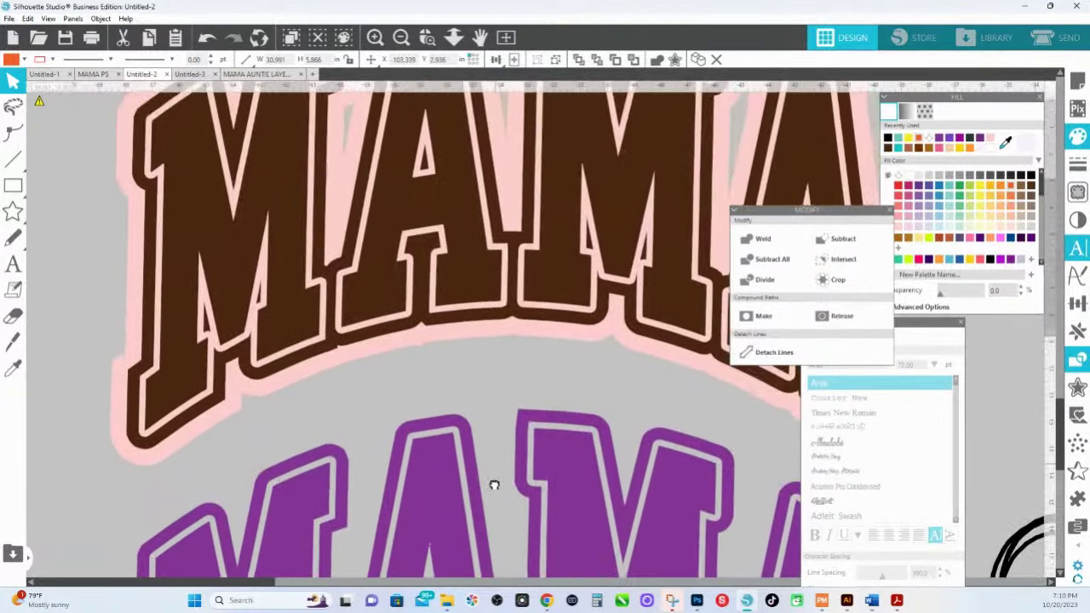
pyautogui.moveTo(504, 231); pyautogui.dragTo(499, 477)
pyautogui.moveTo(487, 88); pyautogui.dragTo(485, 395)
pyautogui.moveTo(481, 340); pyautogui.dragTo(468, 423)
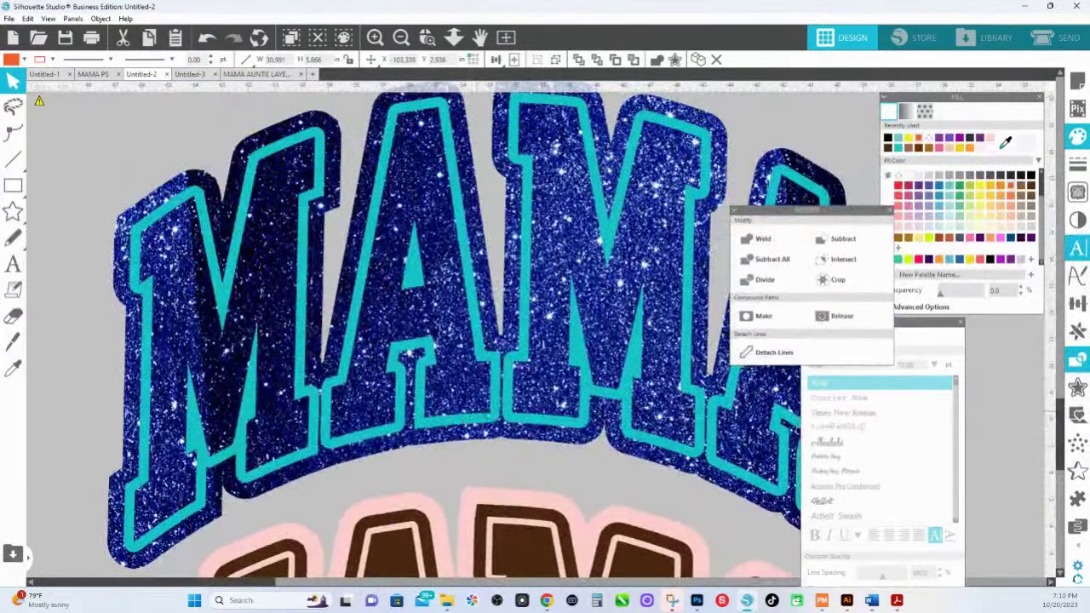
pyautogui.click(454, 37)
pyautogui.moveTo(528, 299); pyautogui.dragTo(545, 102)
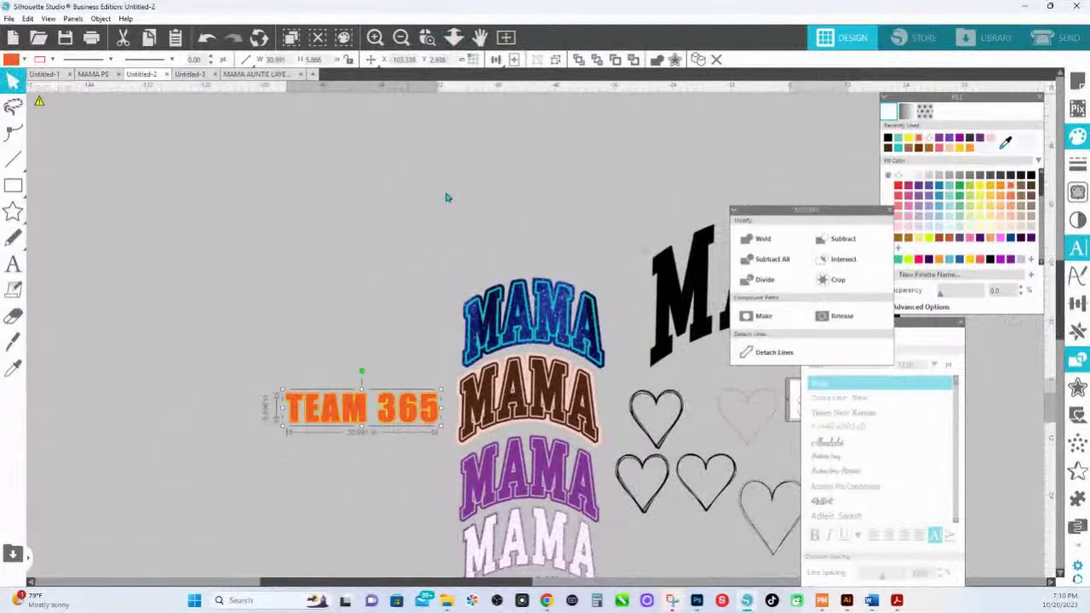
# Switch back to the browser's shop page with the Trending MAMA Sweatshirt Design product.
pyautogui.moveTo(547, 602)
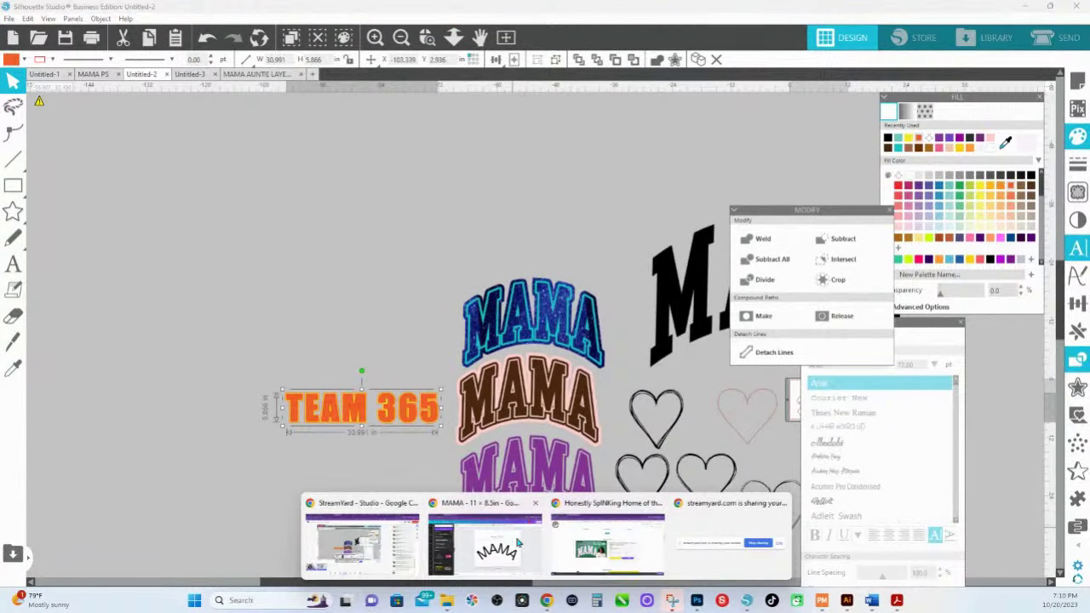
pyautogui.click(588, 505)
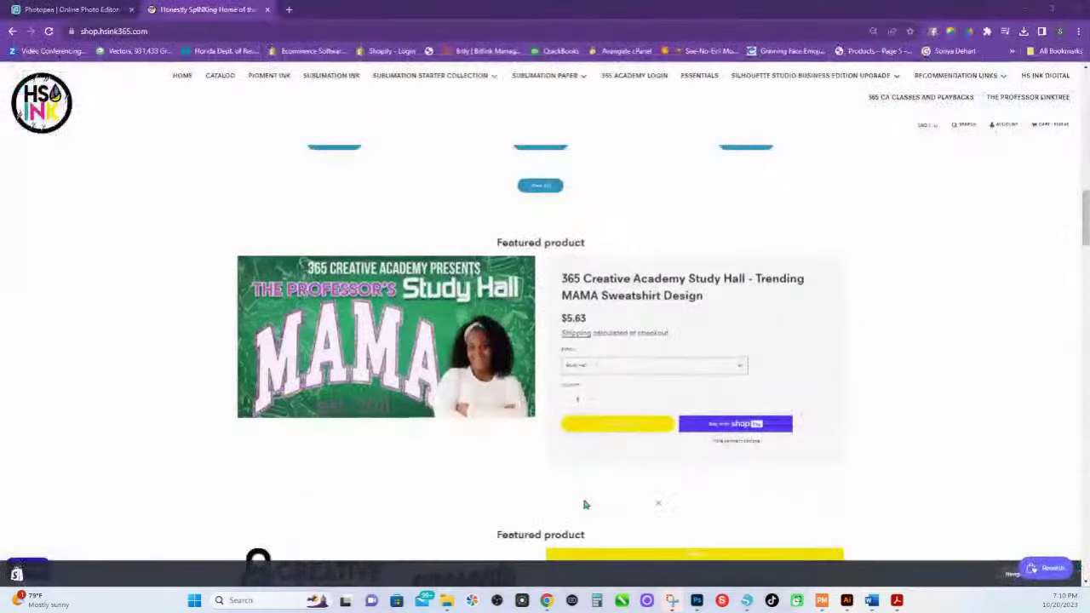